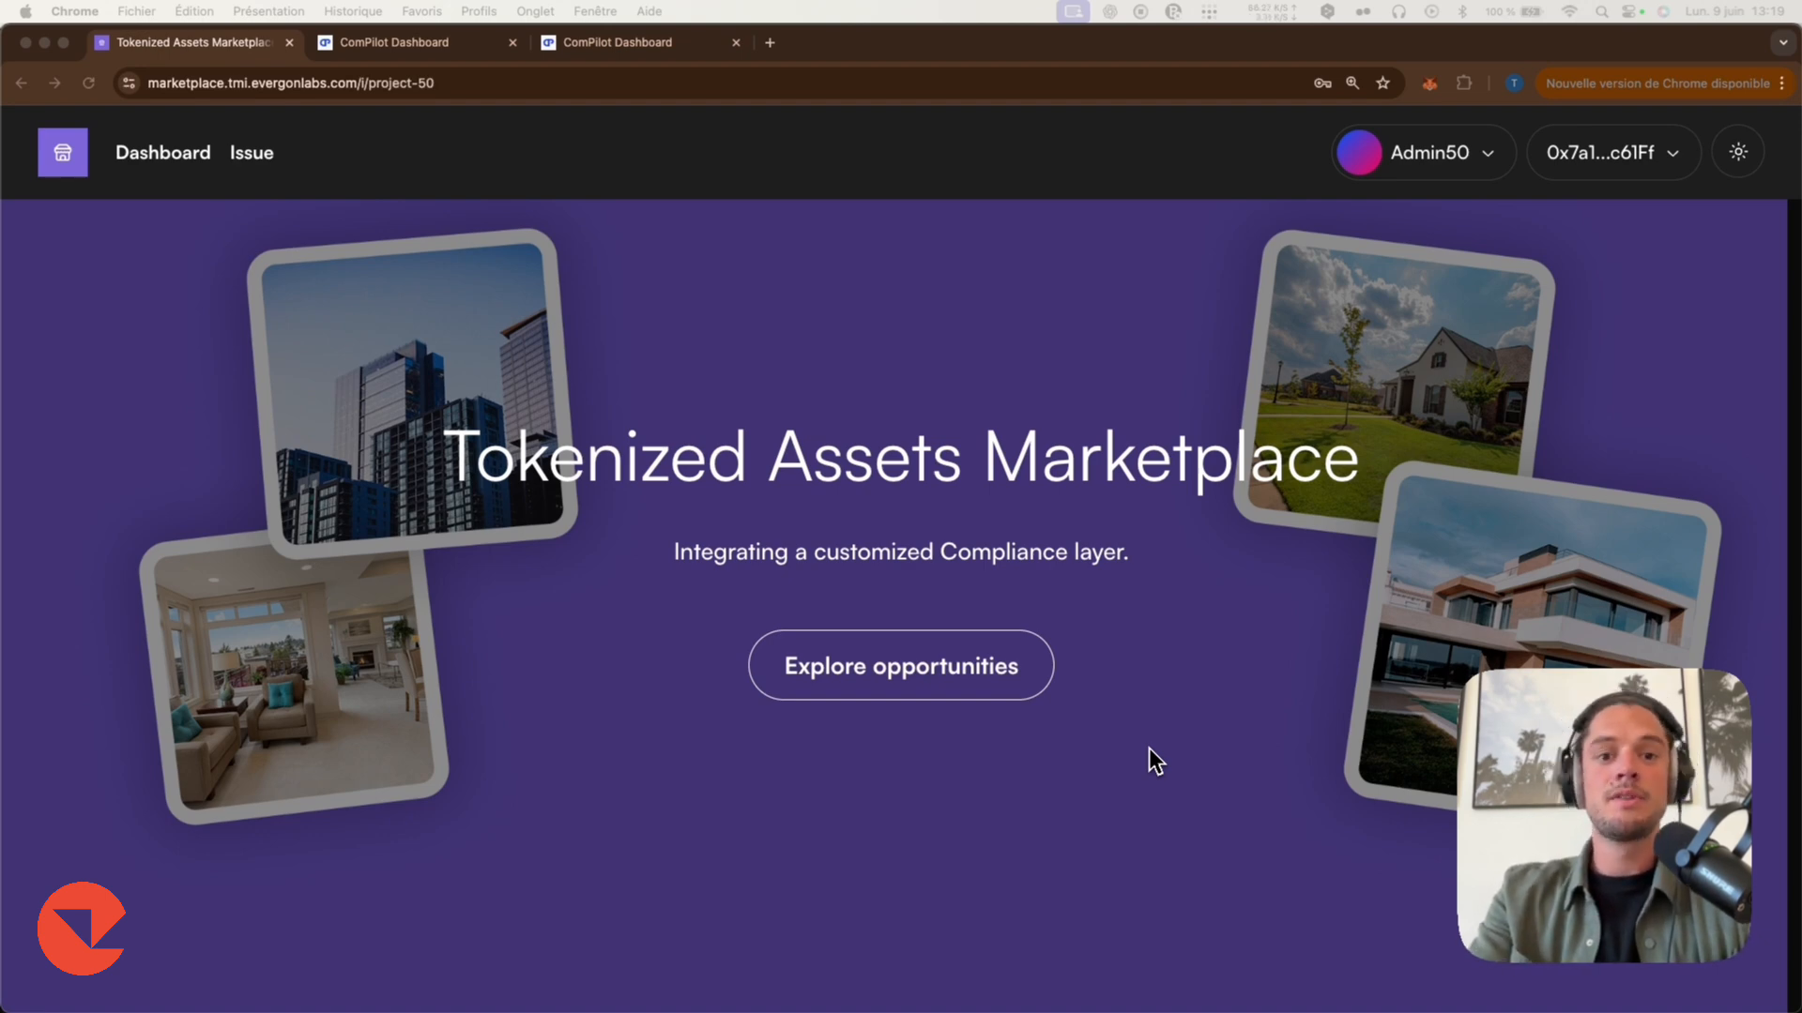
Switch to the KYC flow demo, begin identity verification and accept the terms and conditions.
key(ctrl+Right)
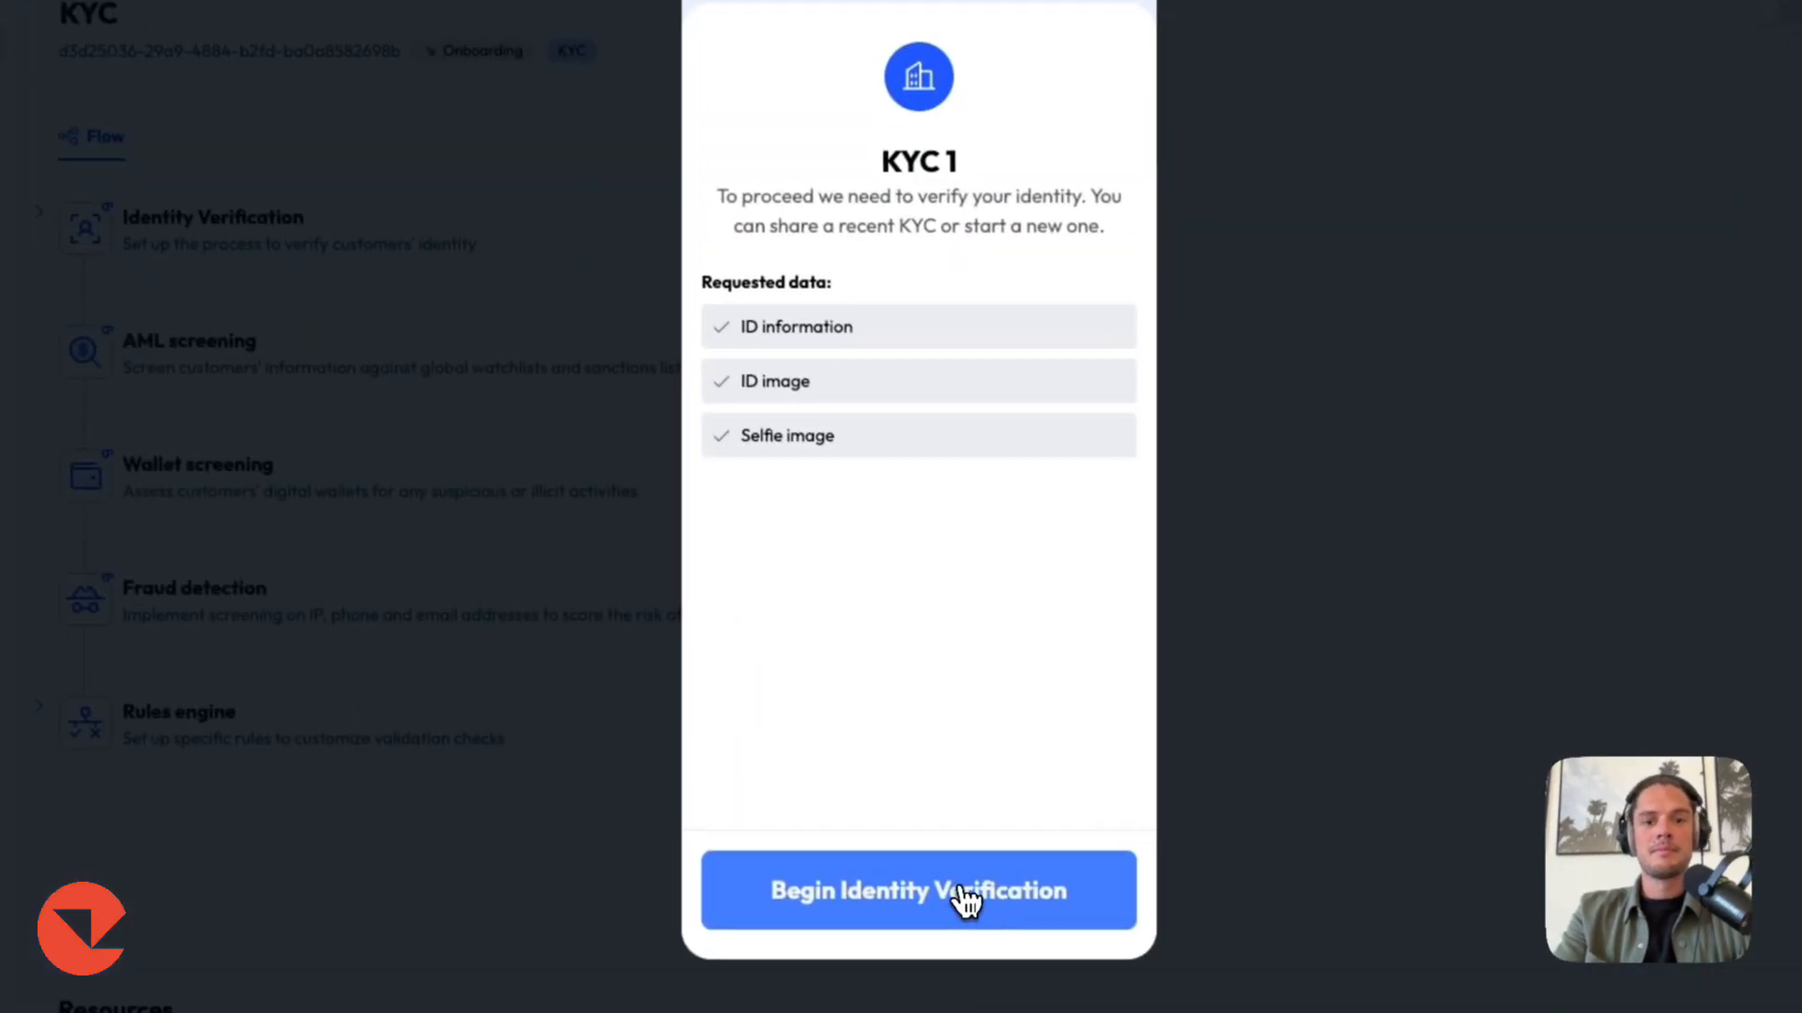
click(962, 896)
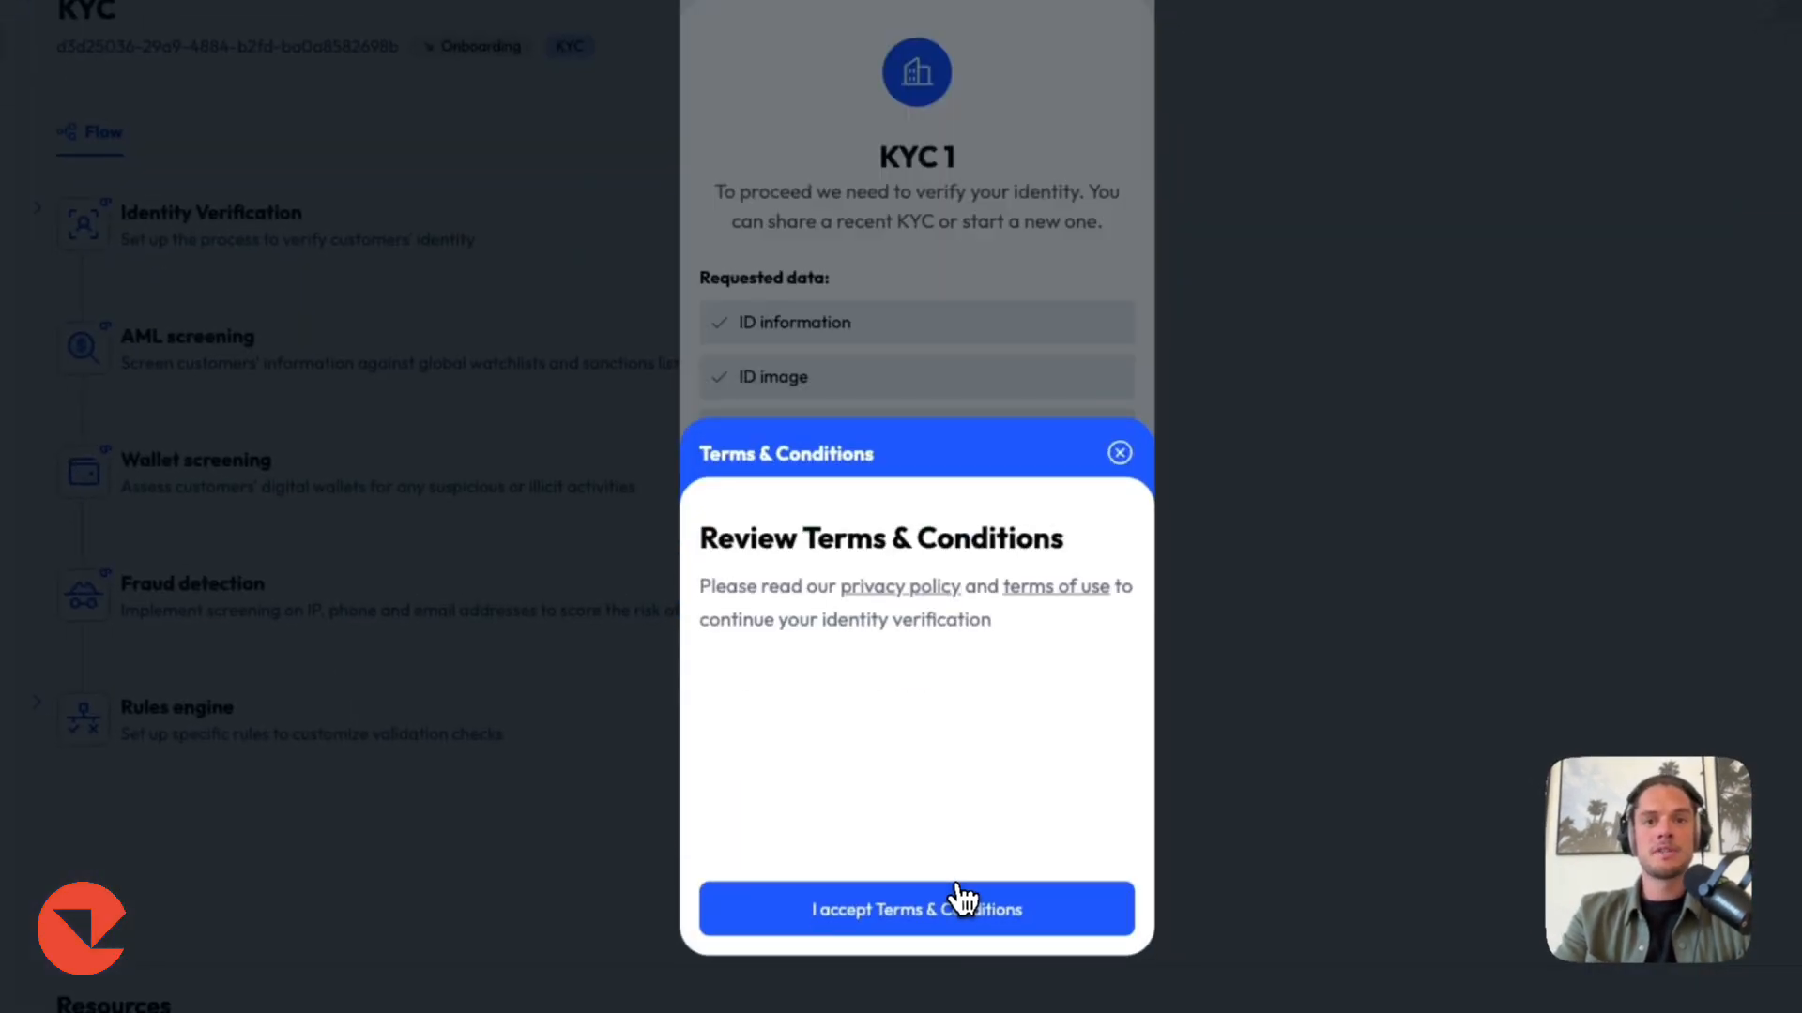
click(962, 901)
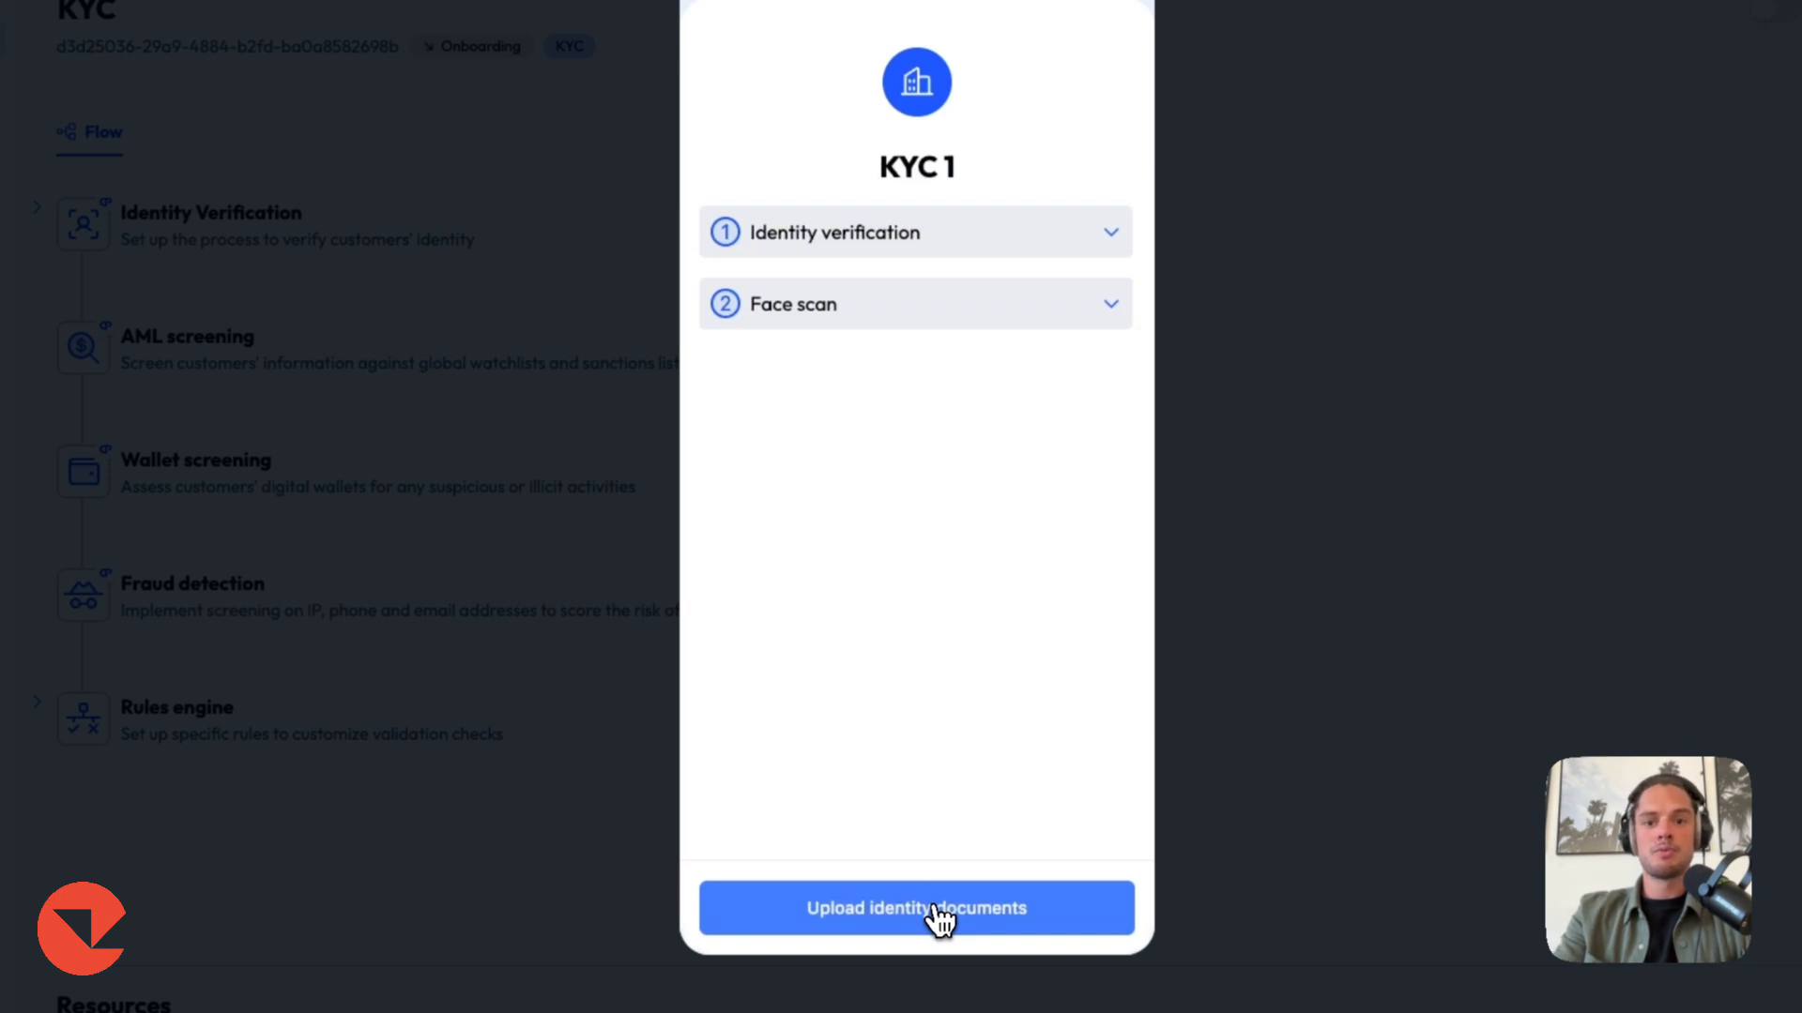
Start uploading identity documents and select France as the document country.
click(938, 915)
text(fr)
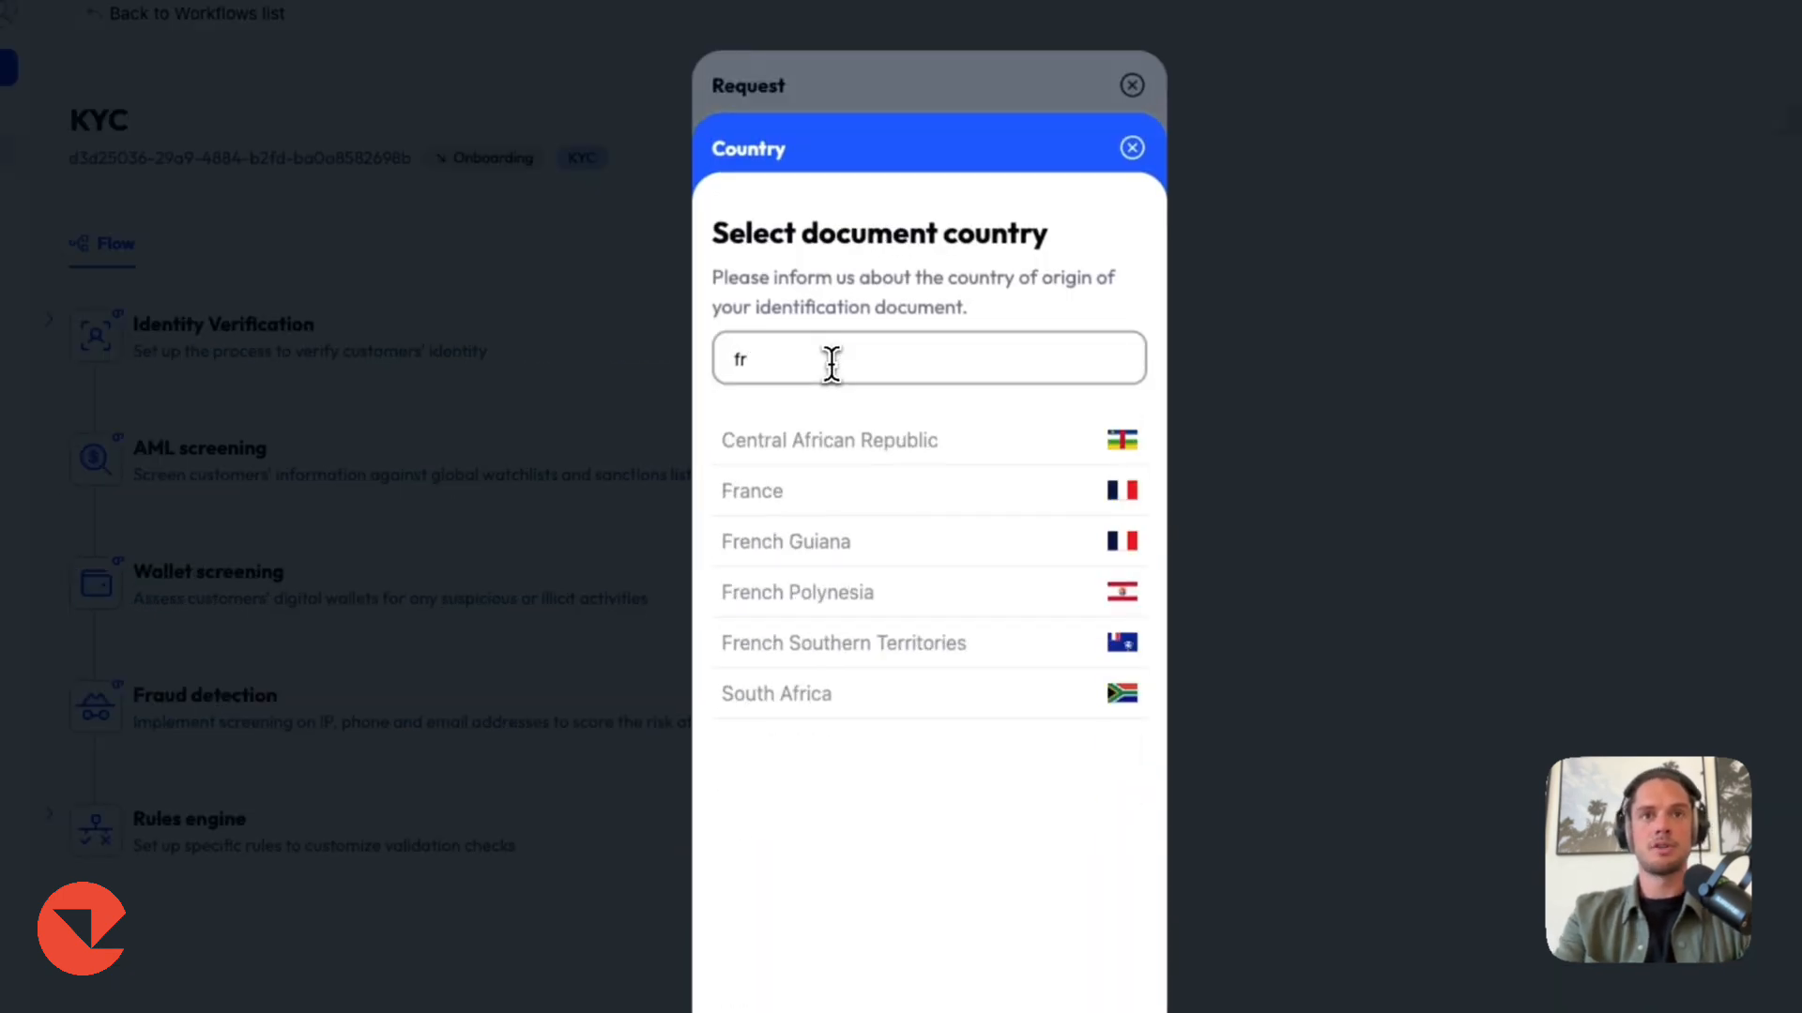
click(751, 497)
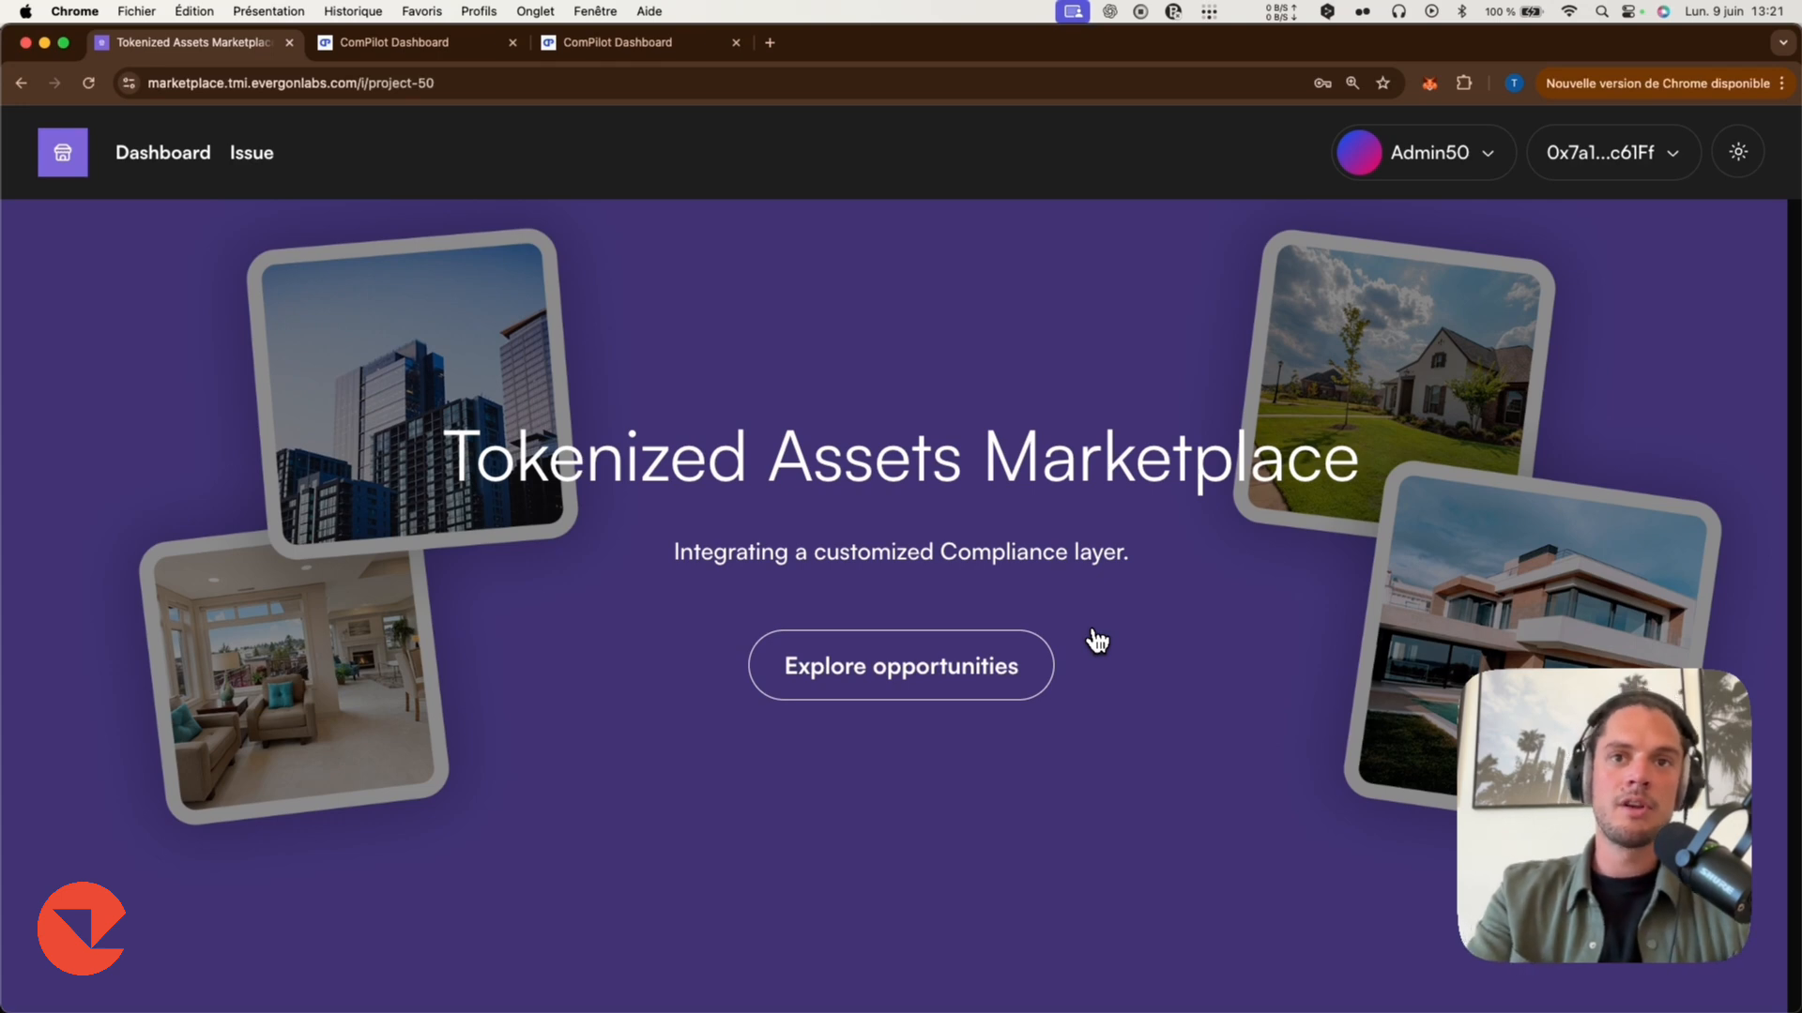
Open the marketplace admin and start creating a market with the Real-World Assets with vesting, gated by ComPilot template.
click(192, 184)
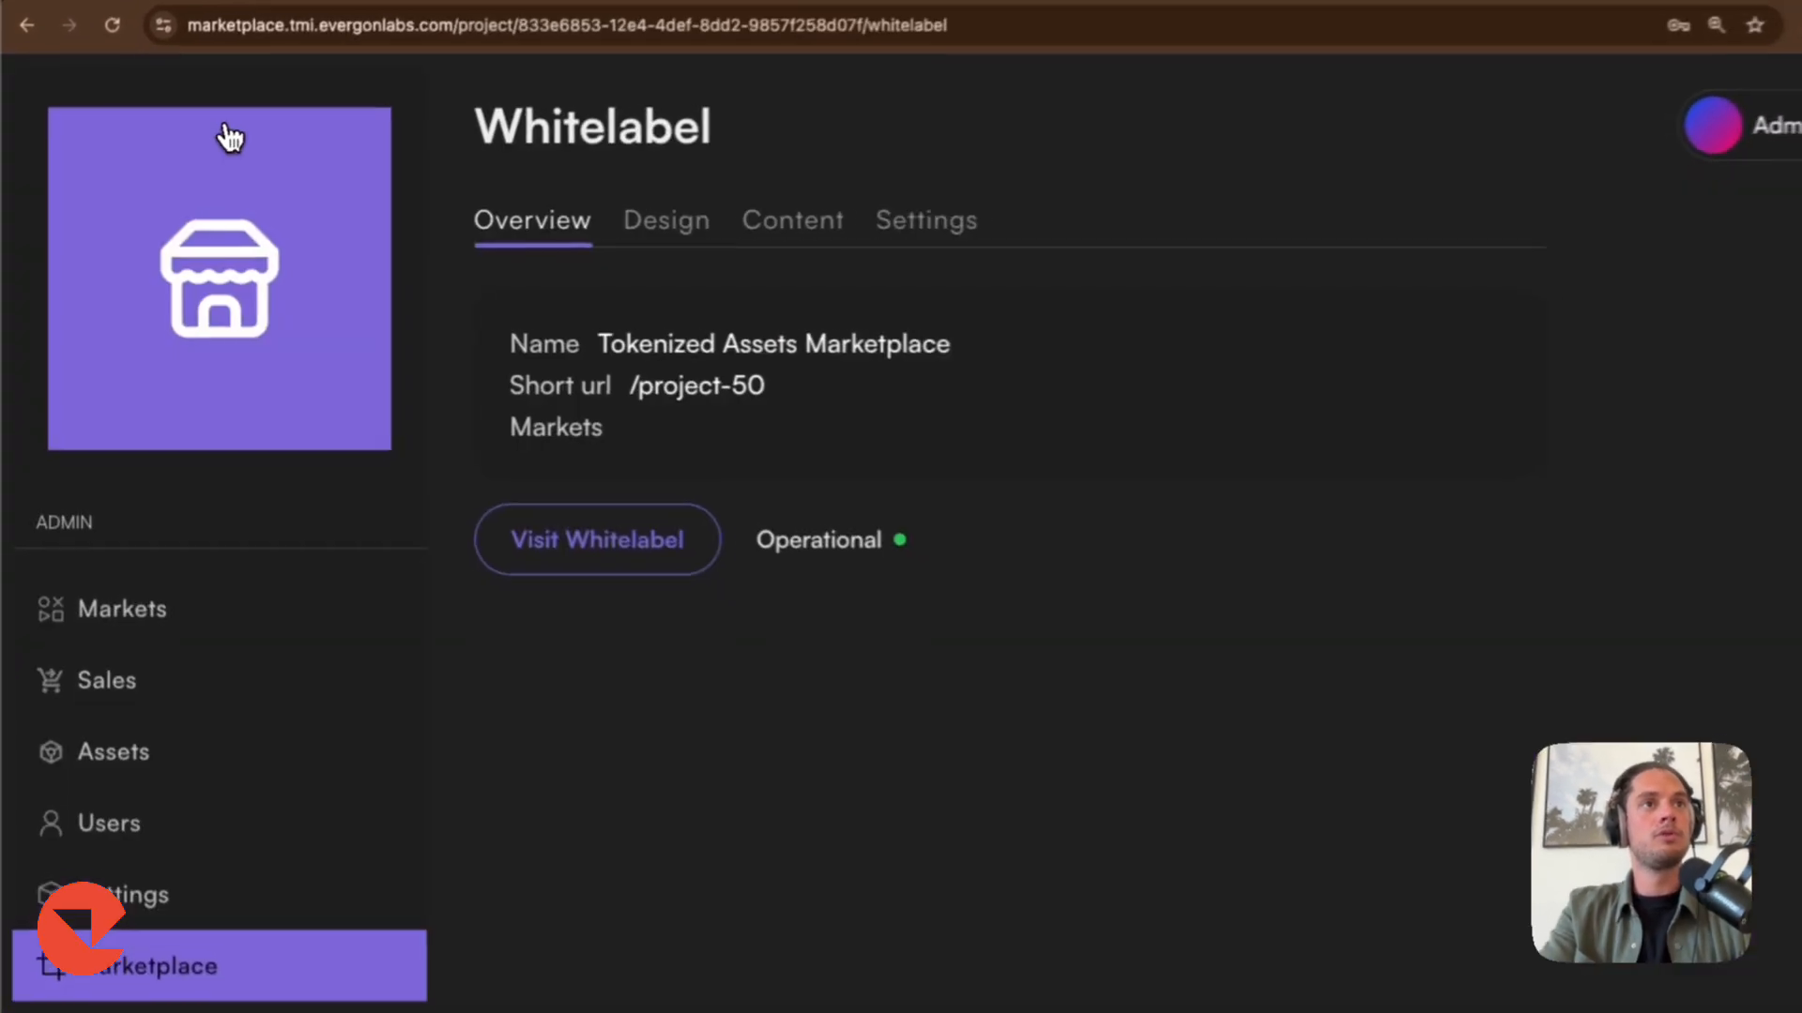
click(157, 561)
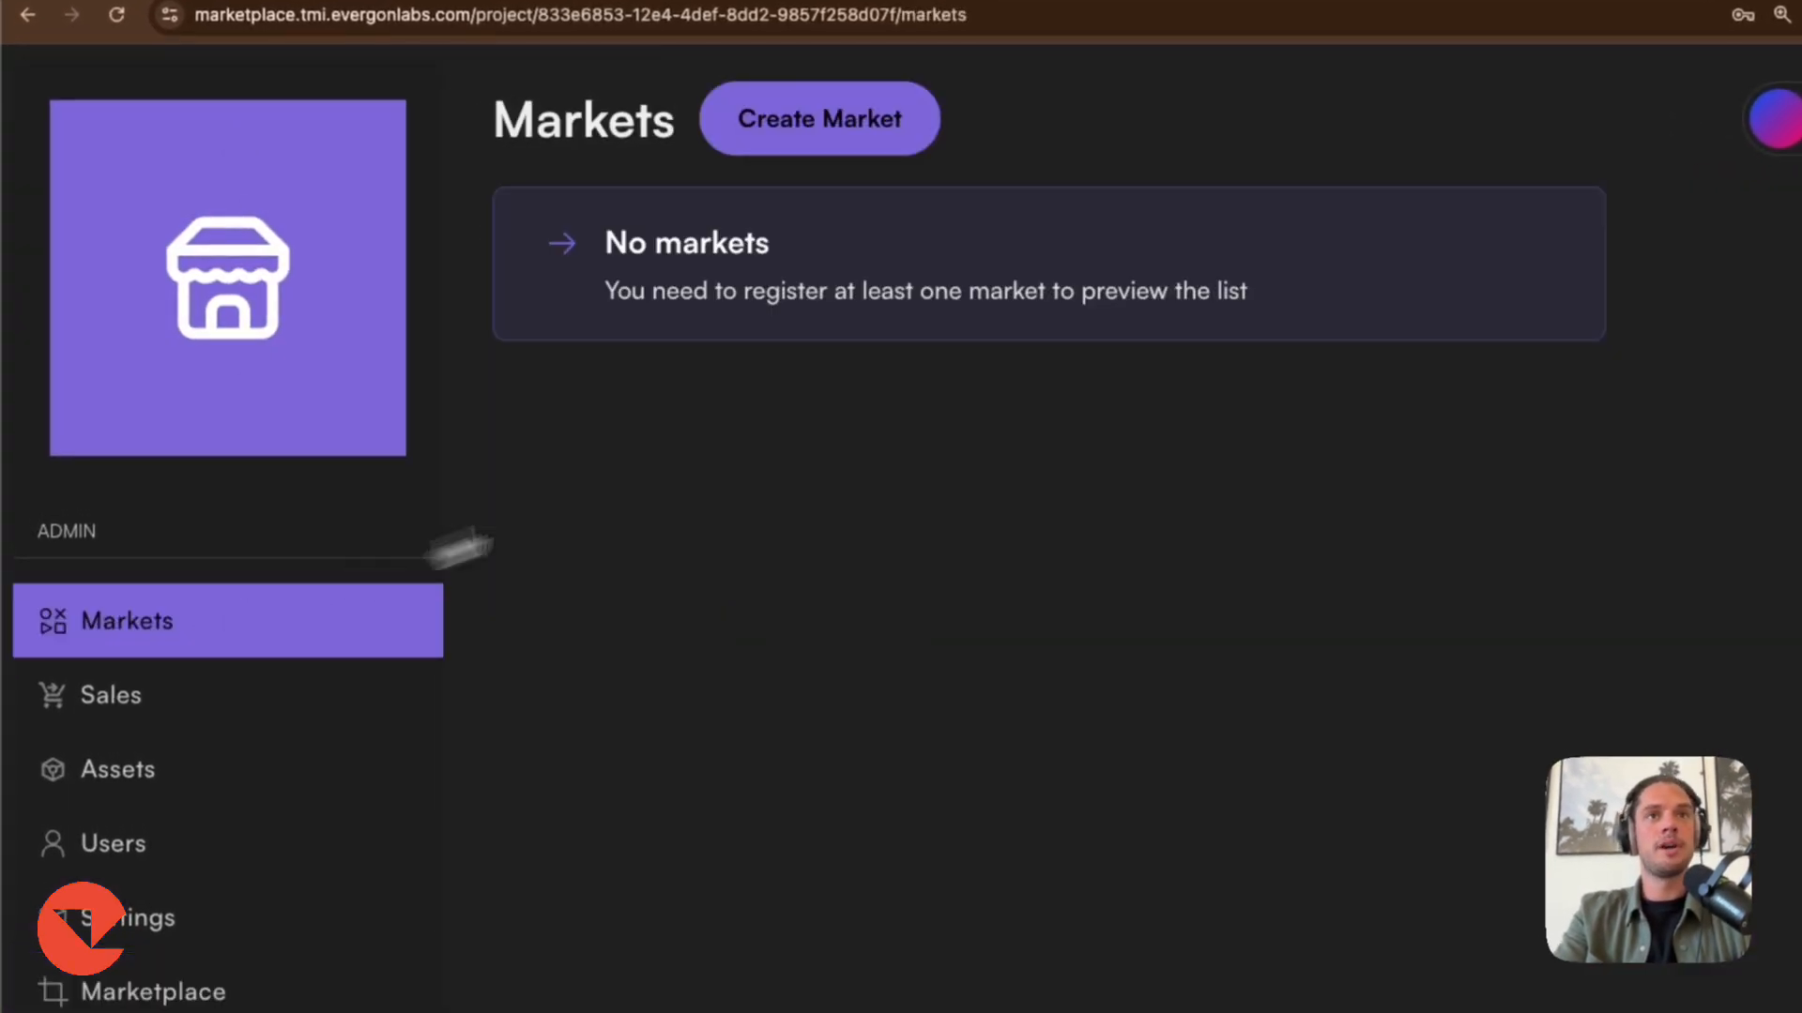
click(816, 130)
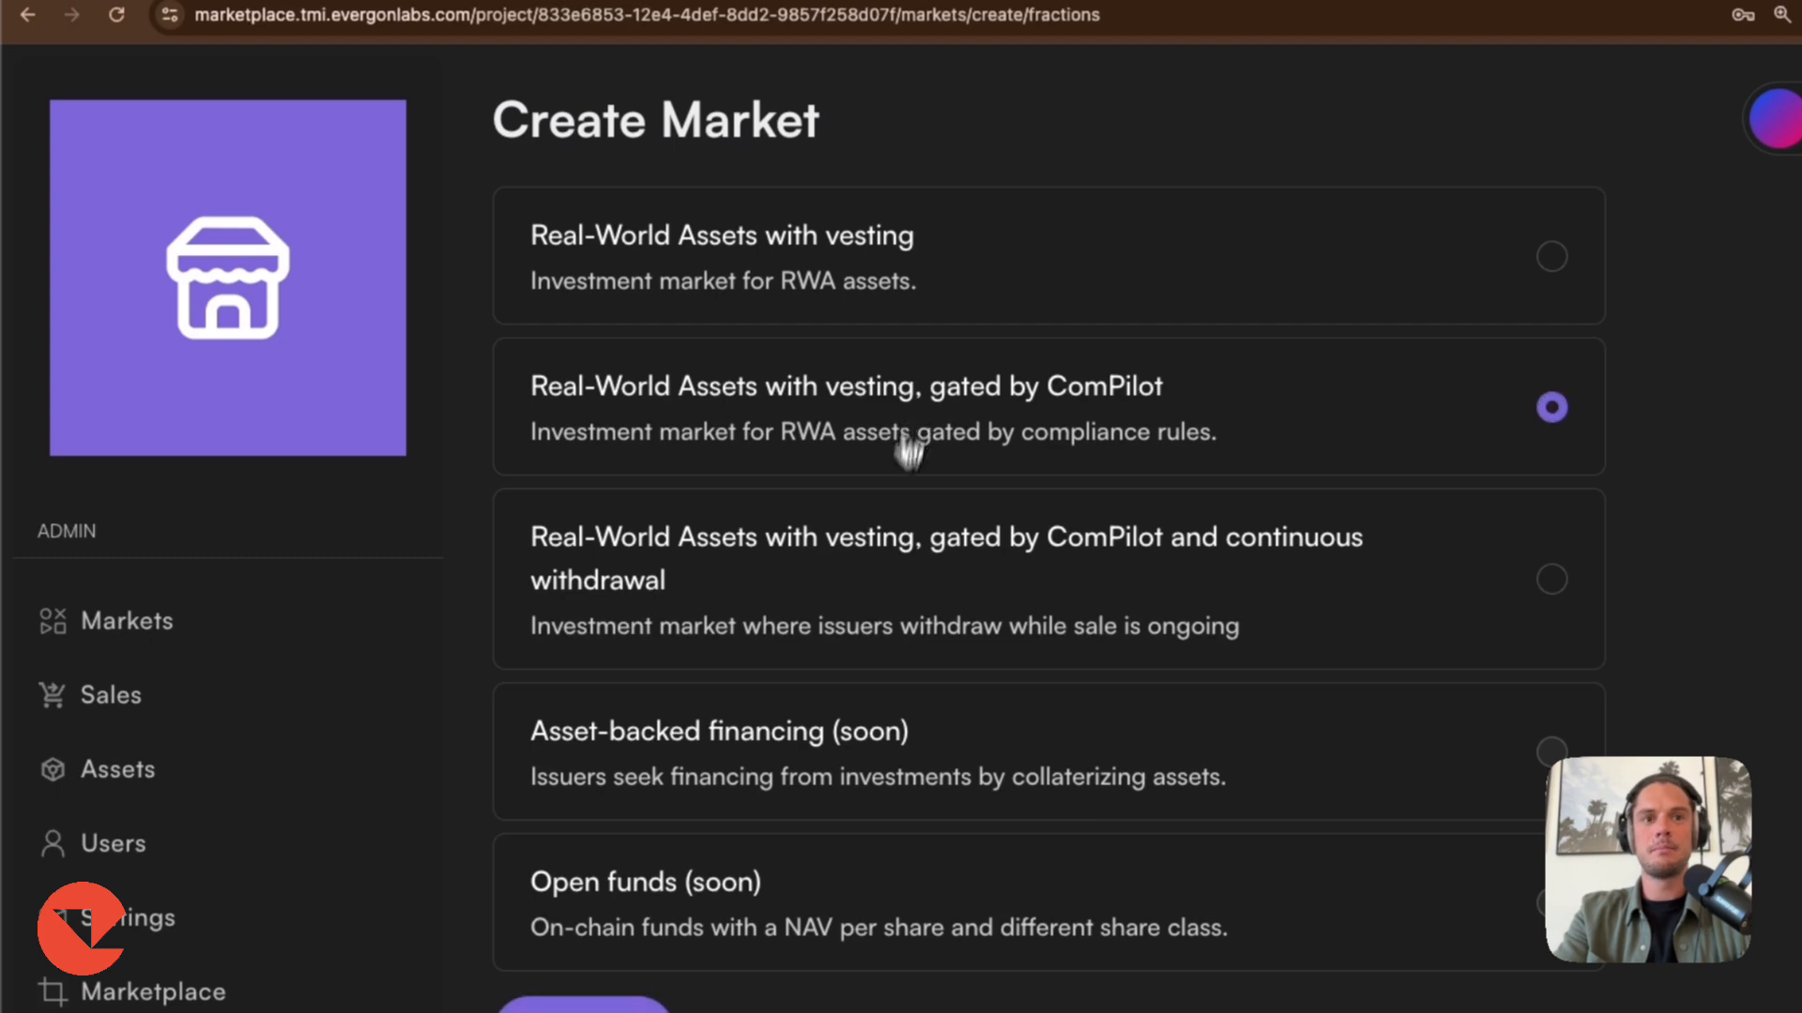
click(584, 1010)
Name the market Gated Market, add the description Description, and continue to the next step.
click(646, 404)
text(Gated Market)
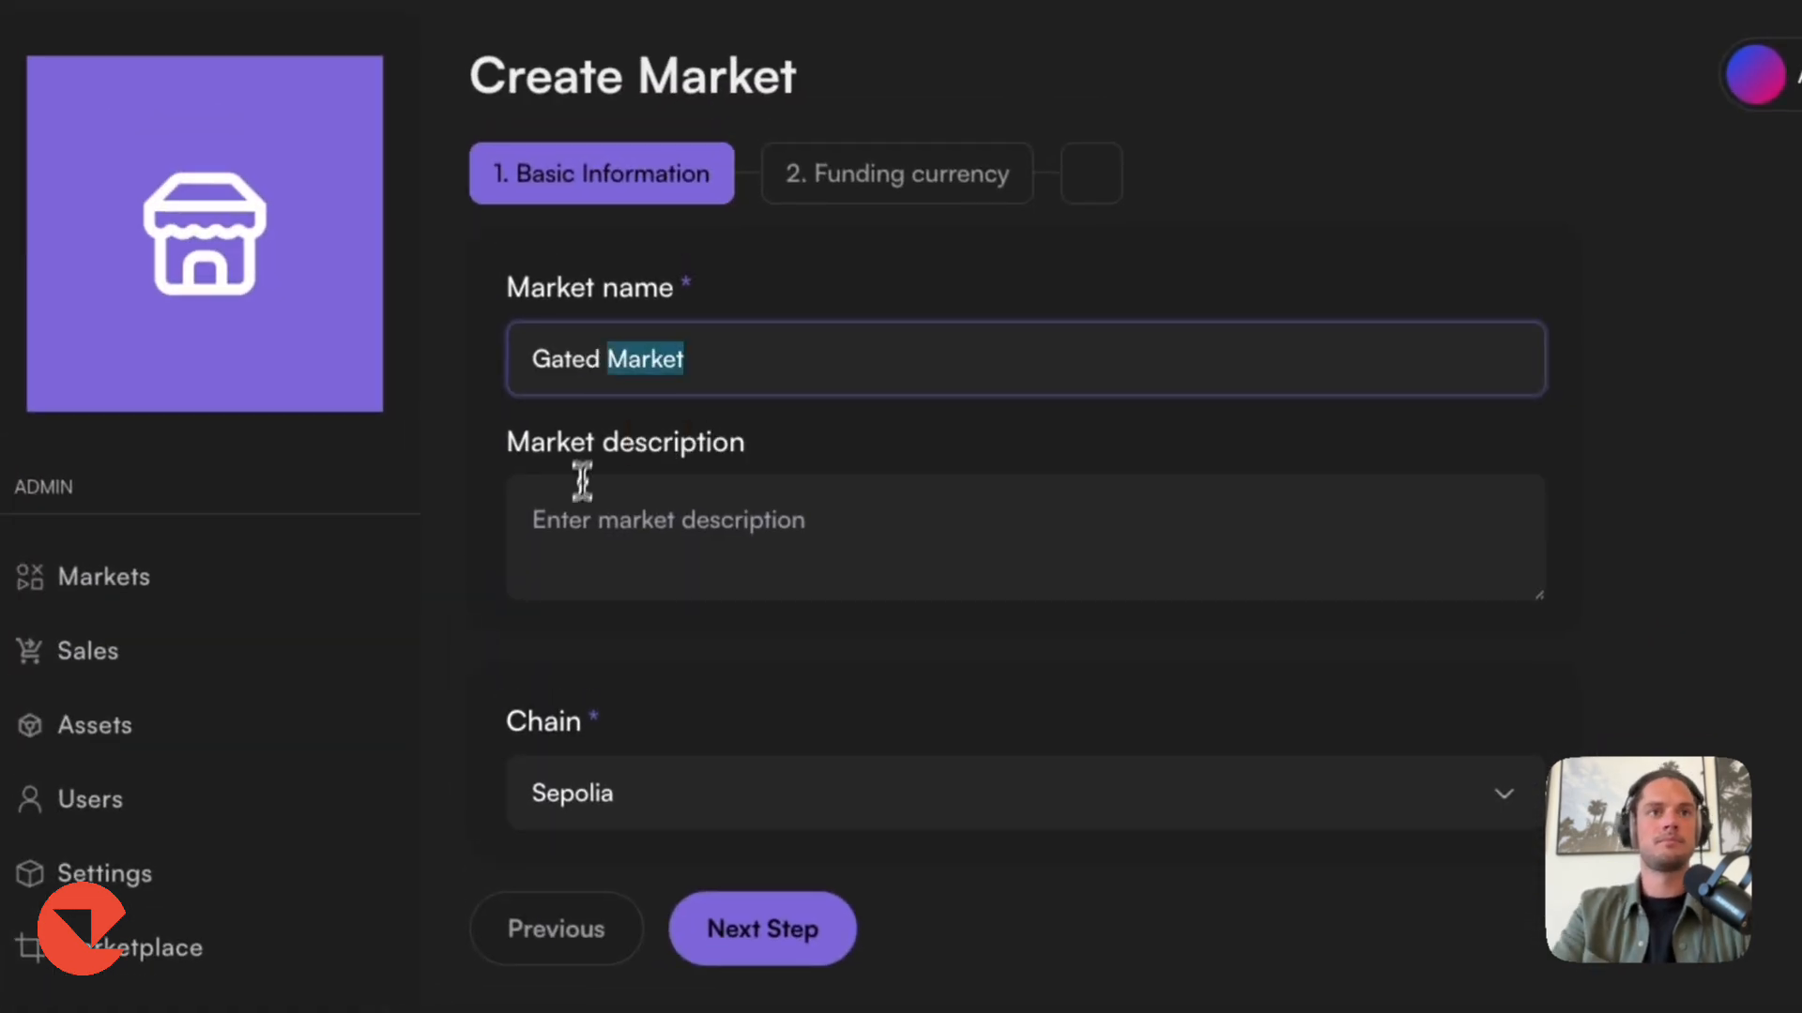
click(582, 482)
text(Description)
click(762, 929)
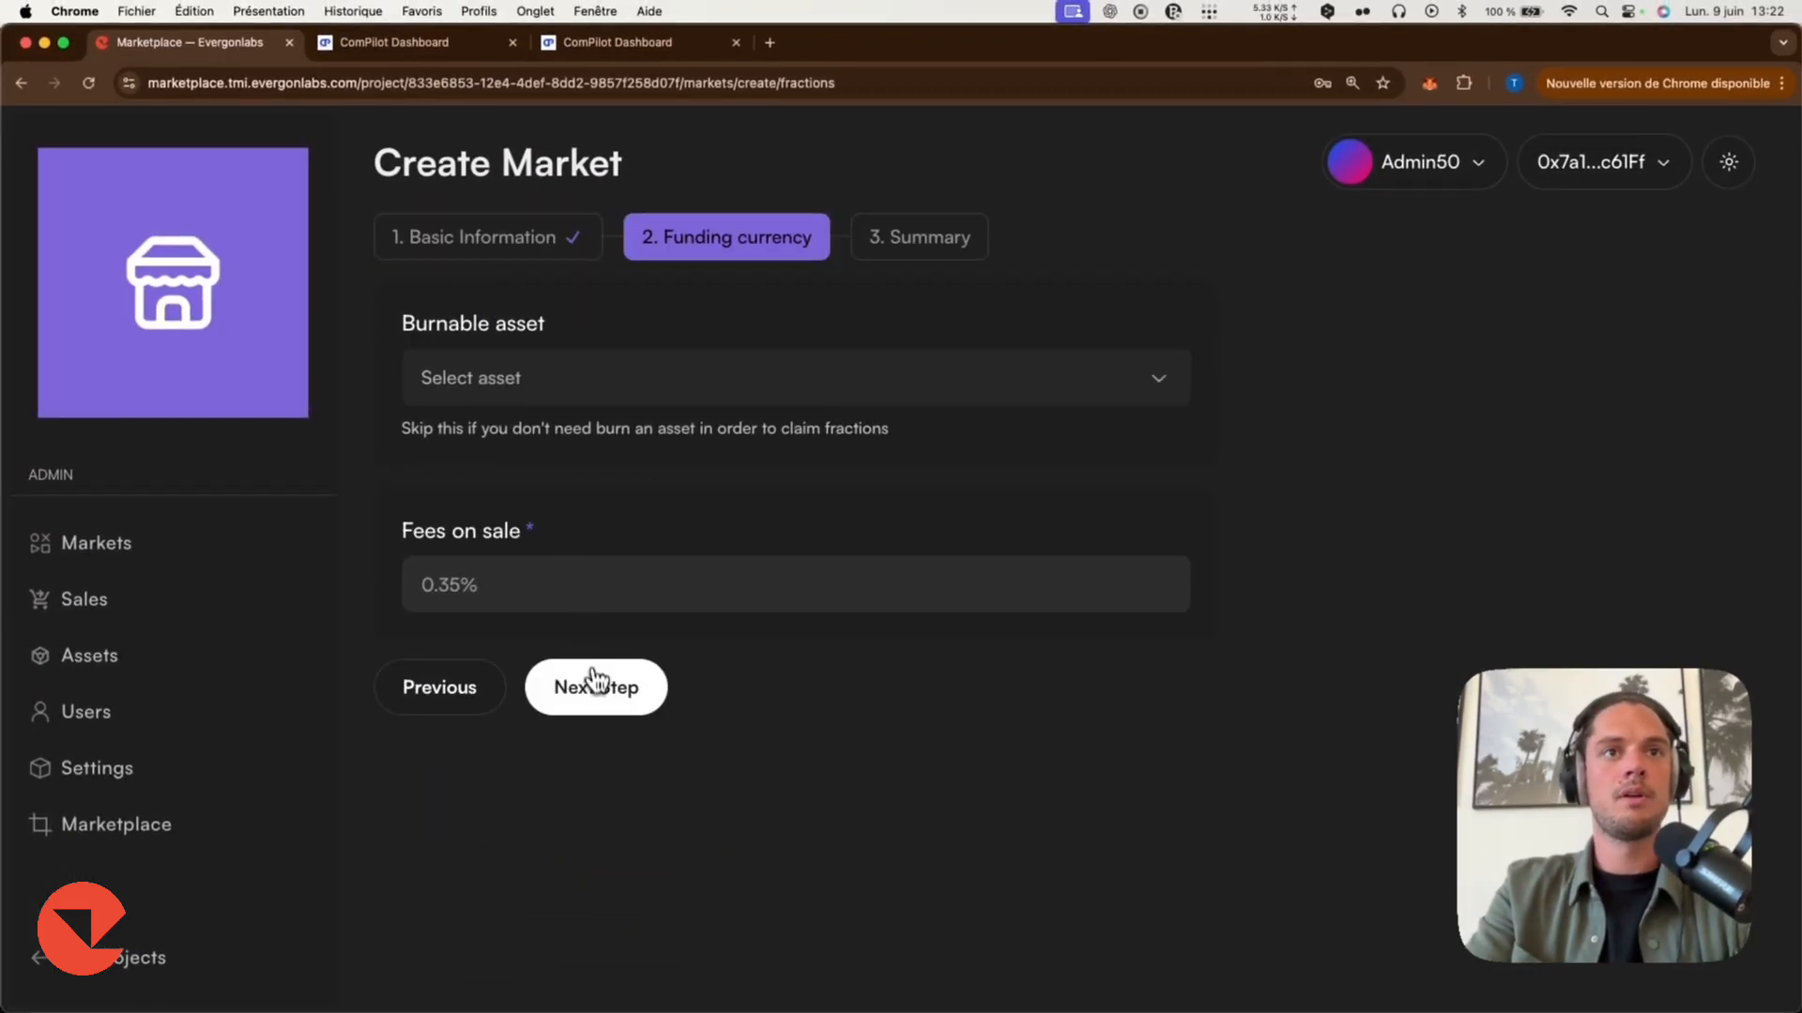
Keep the default funding settings, then sign and deploy the market, confirming the wallet transaction.
click(595, 681)
click(663, 583)
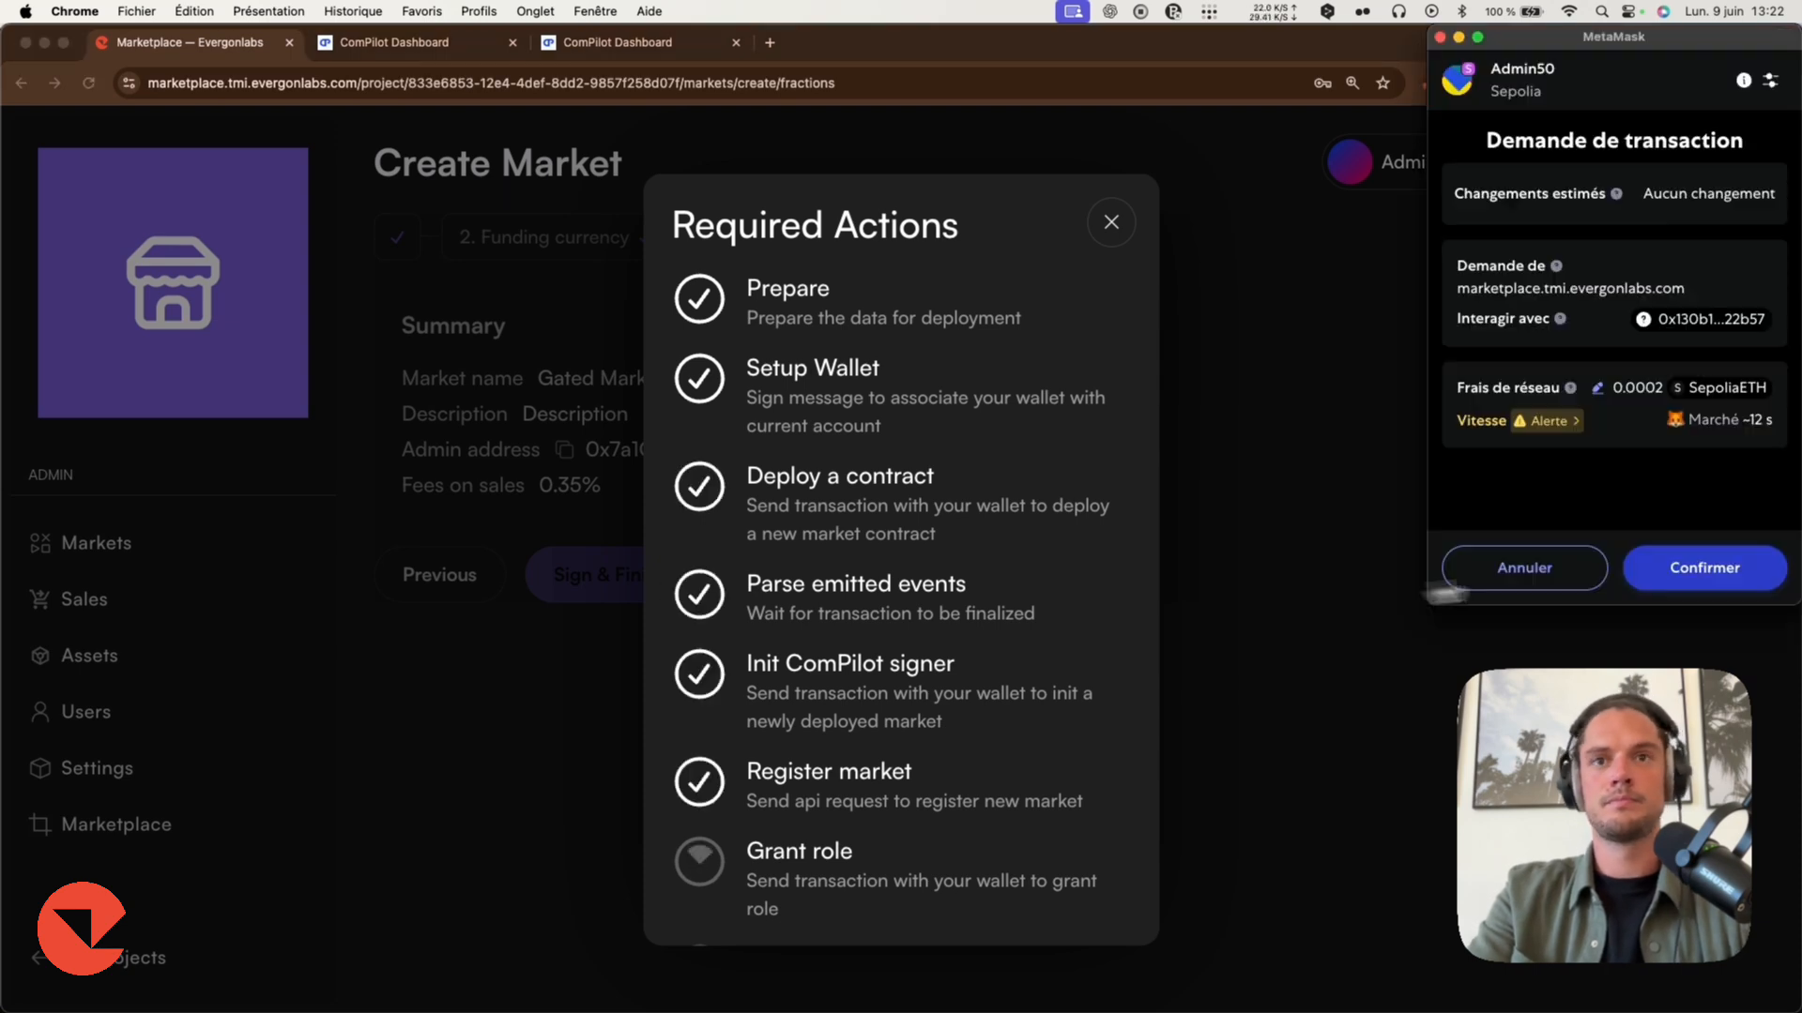
click(1690, 566)
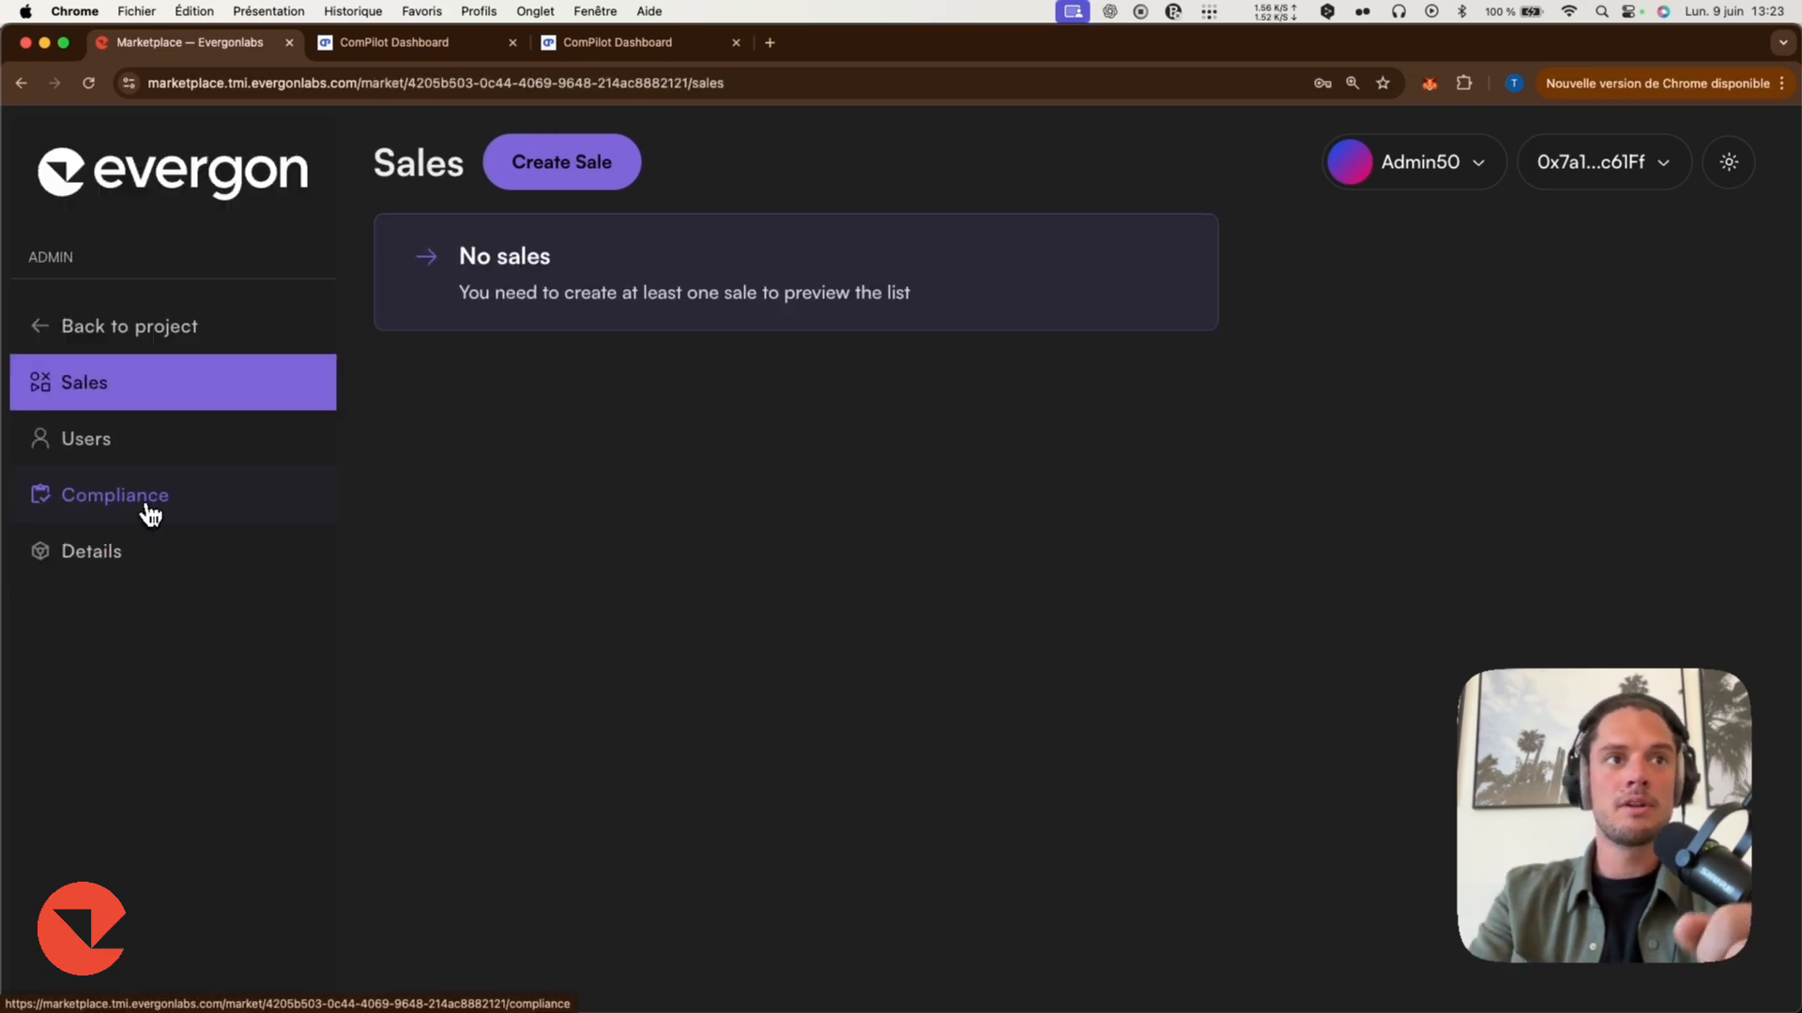
Open the Gated Market's compliance setup and start a new ComPilot instance named Demo Gated Market.
click(150, 514)
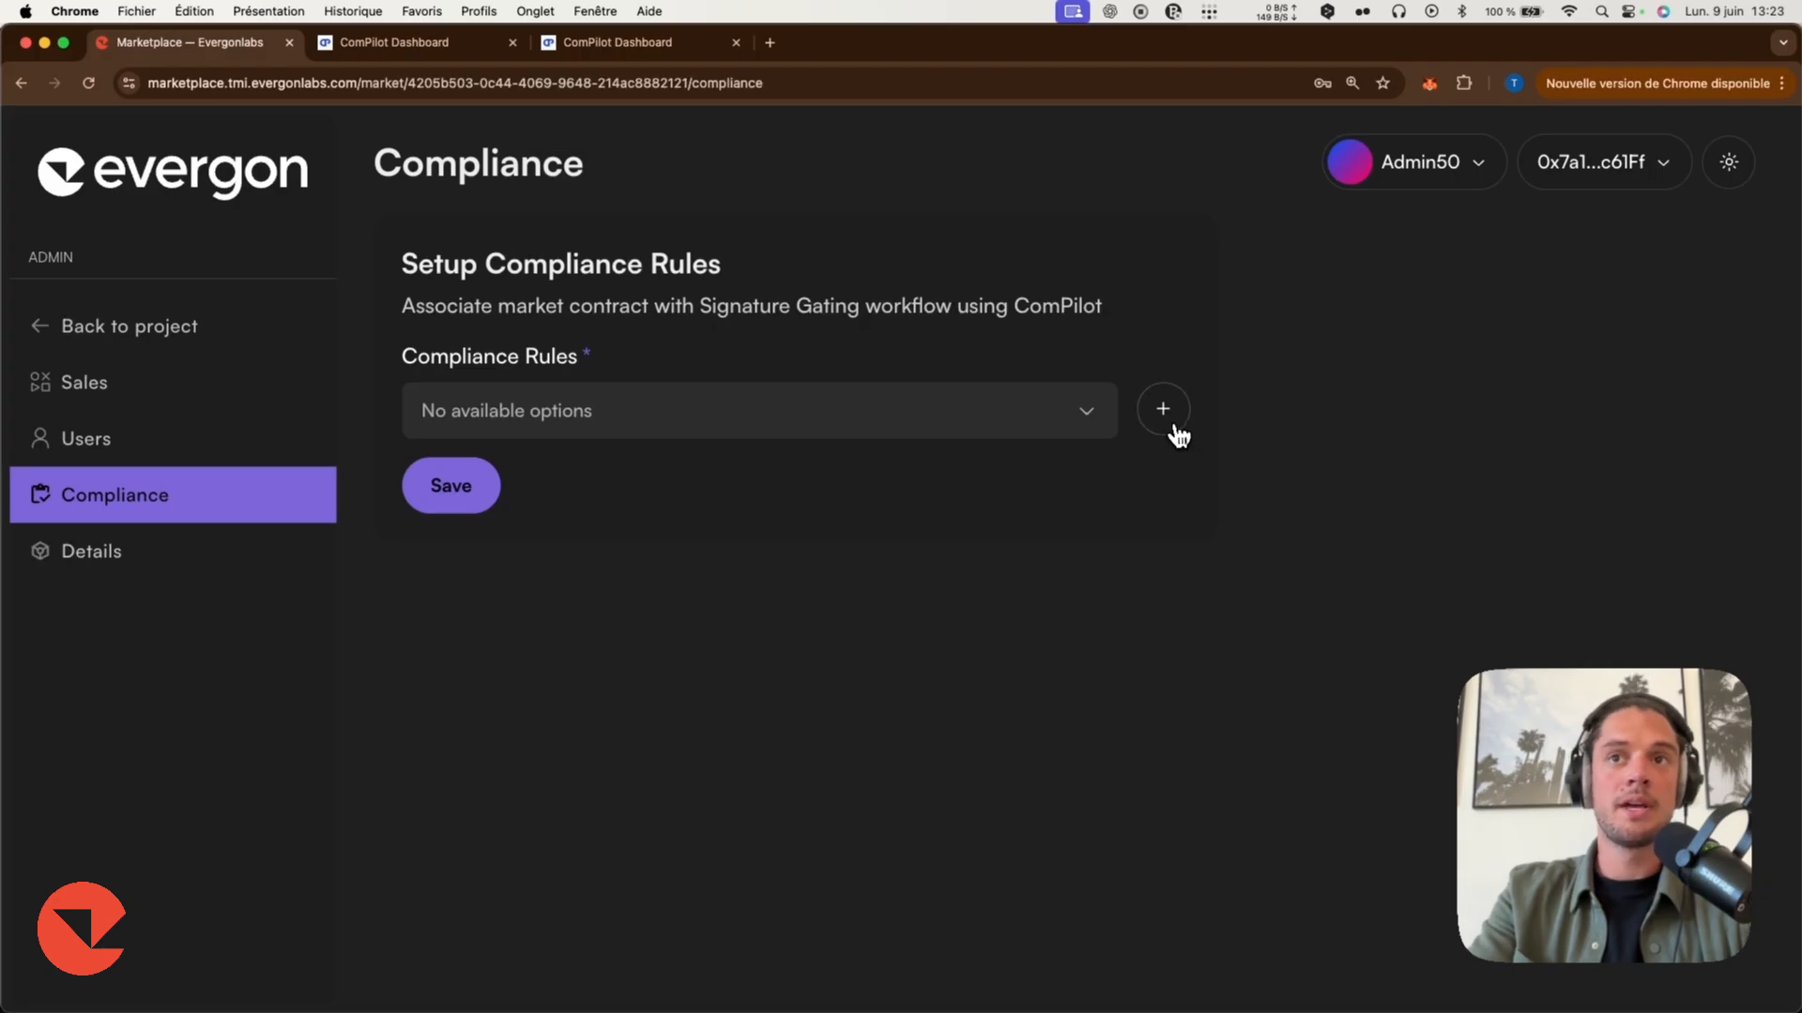
click(1173, 427)
click(1714, 347)
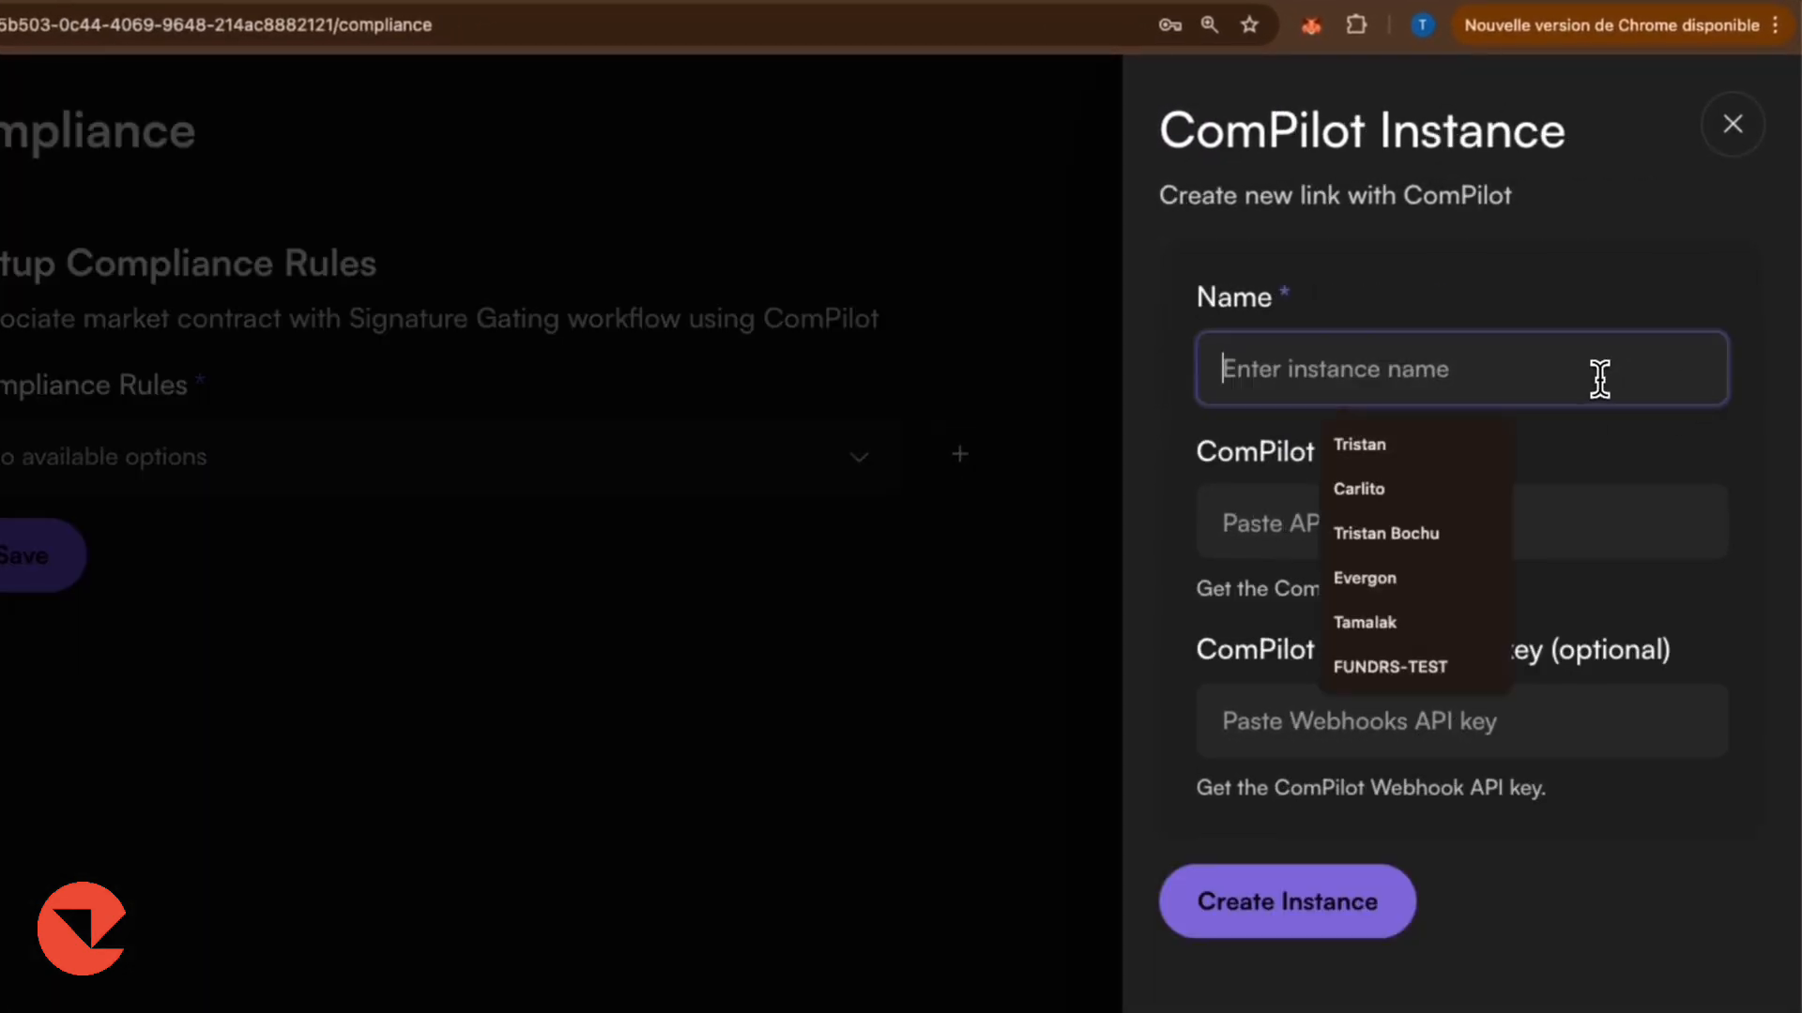
text(Demo Gated Market)
Copy the ComPilot API key from the dashboard, paste it into the instance's API key field, and create the instance.
click(601, 54)
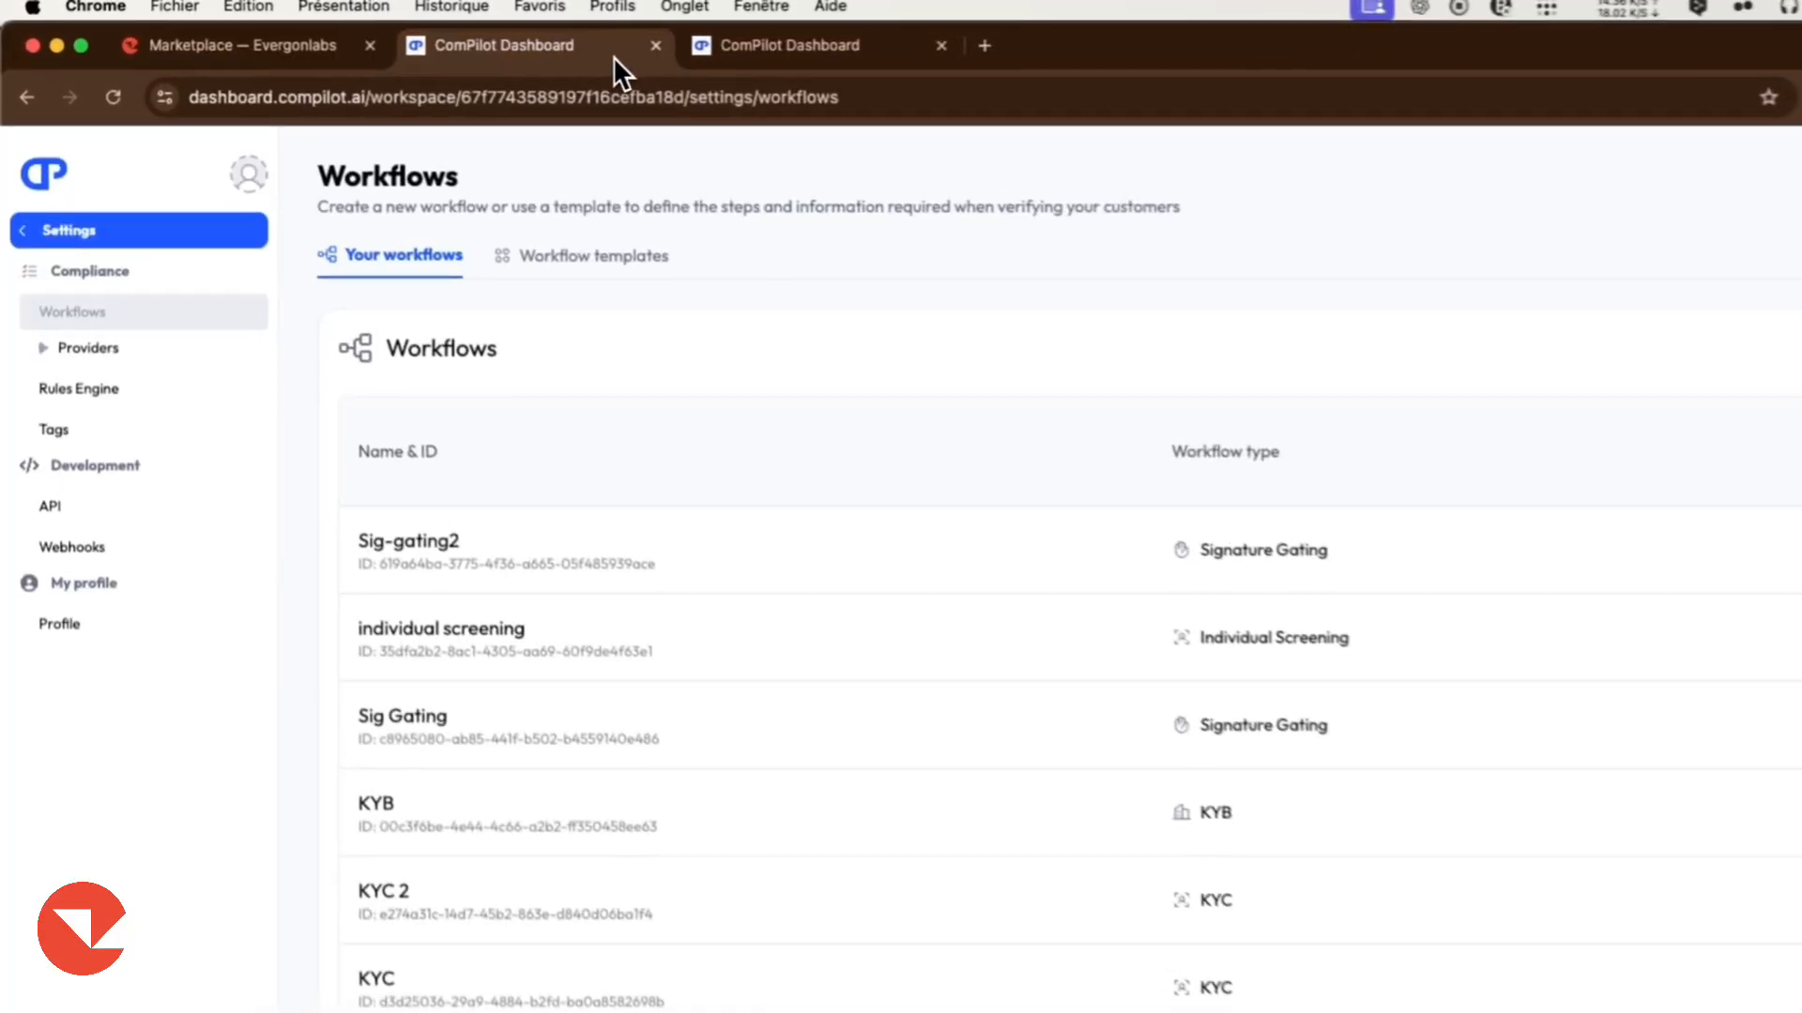
click(75, 643)
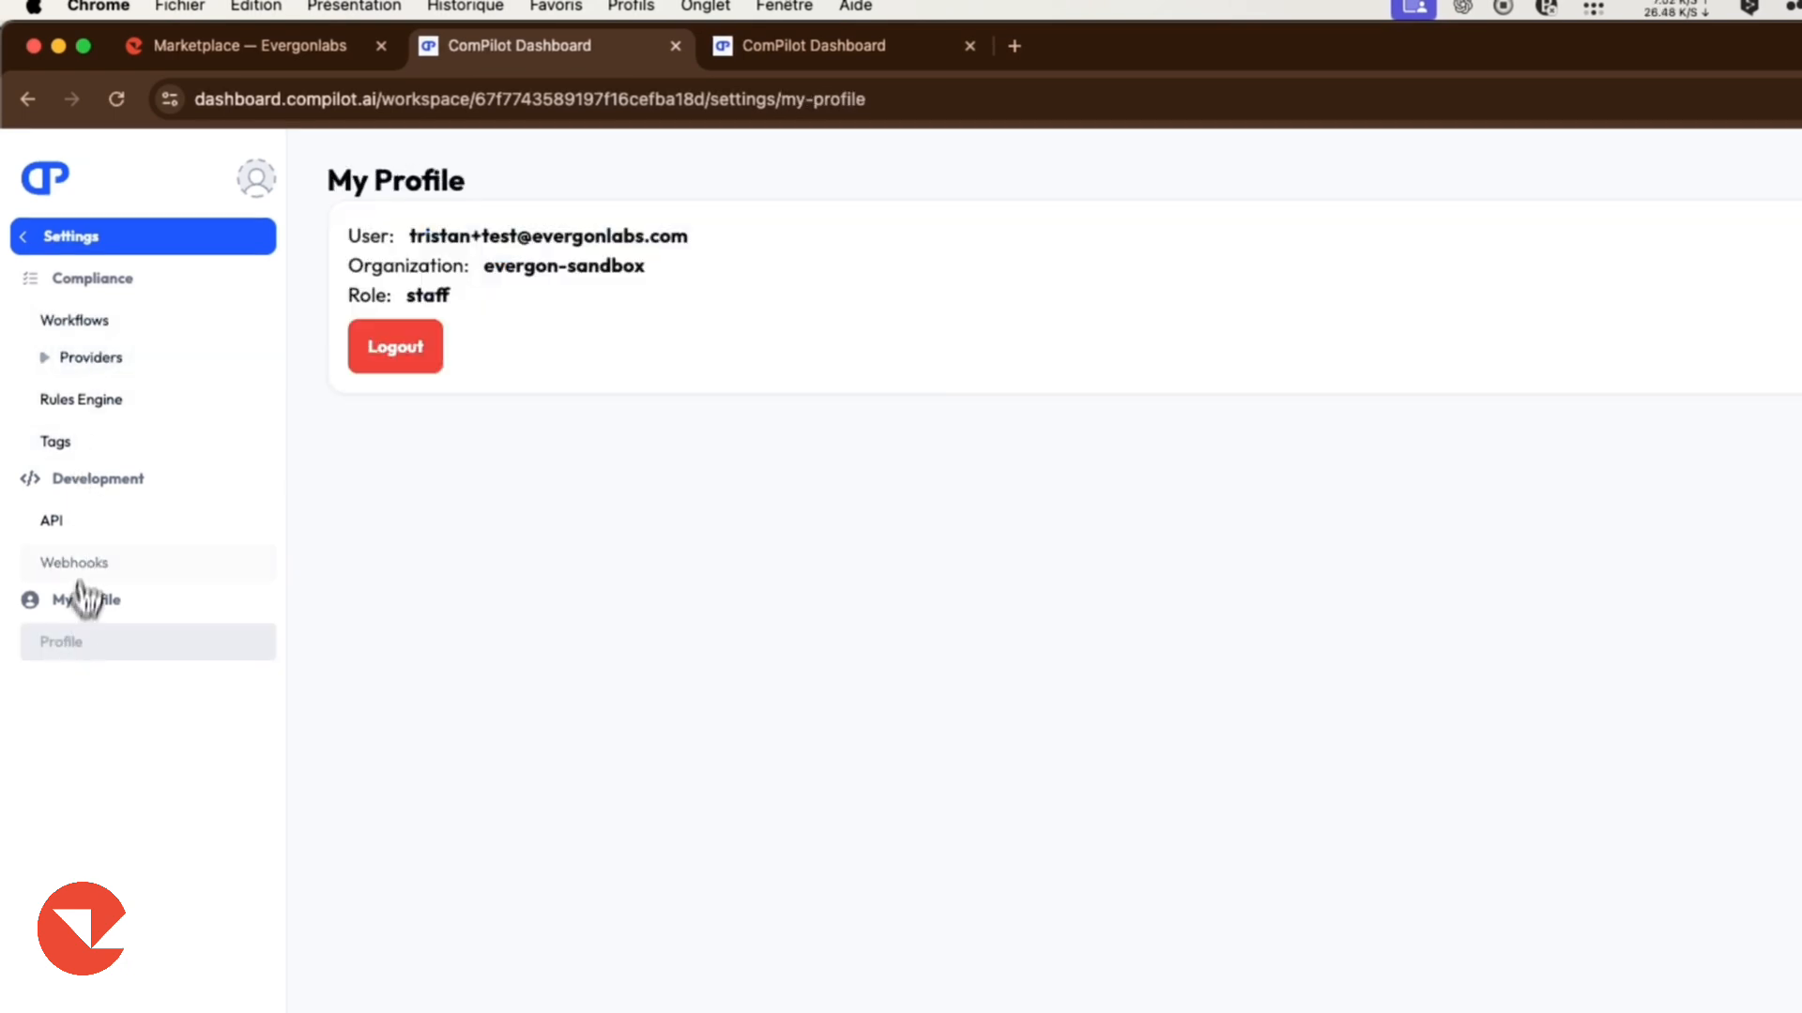
click(86, 525)
click(1685, 369)
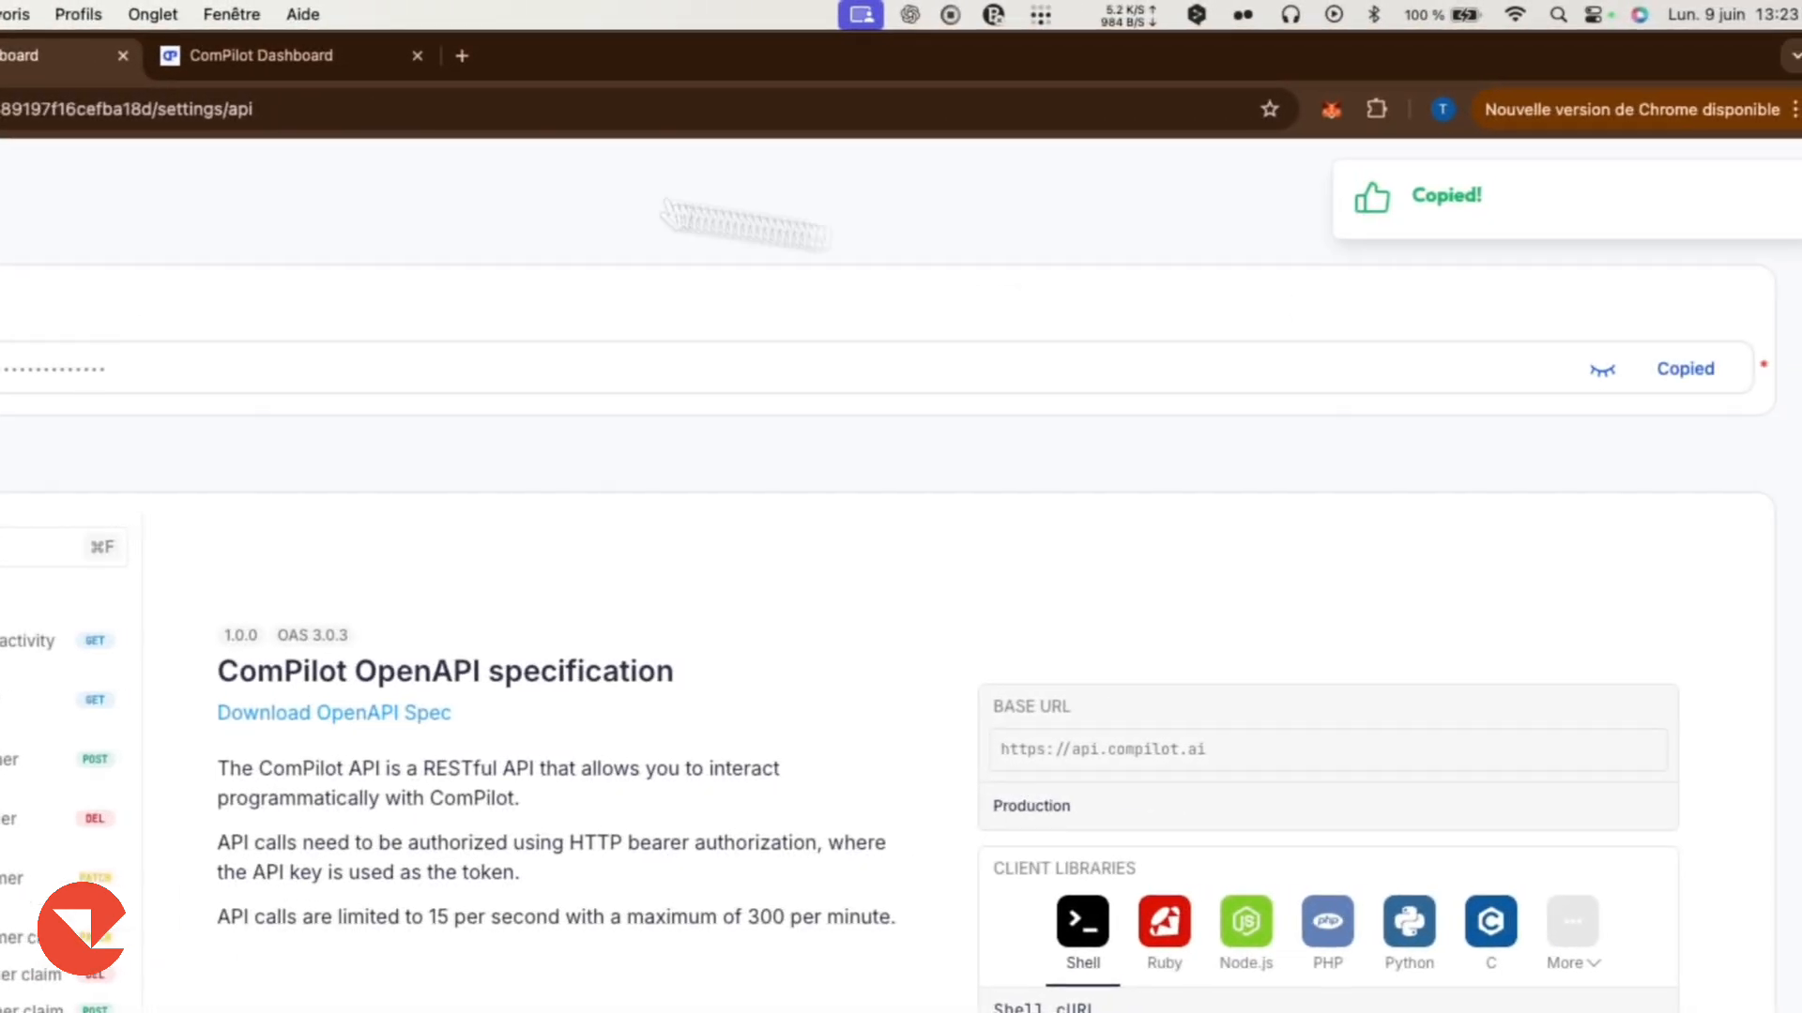
click(37, 55)
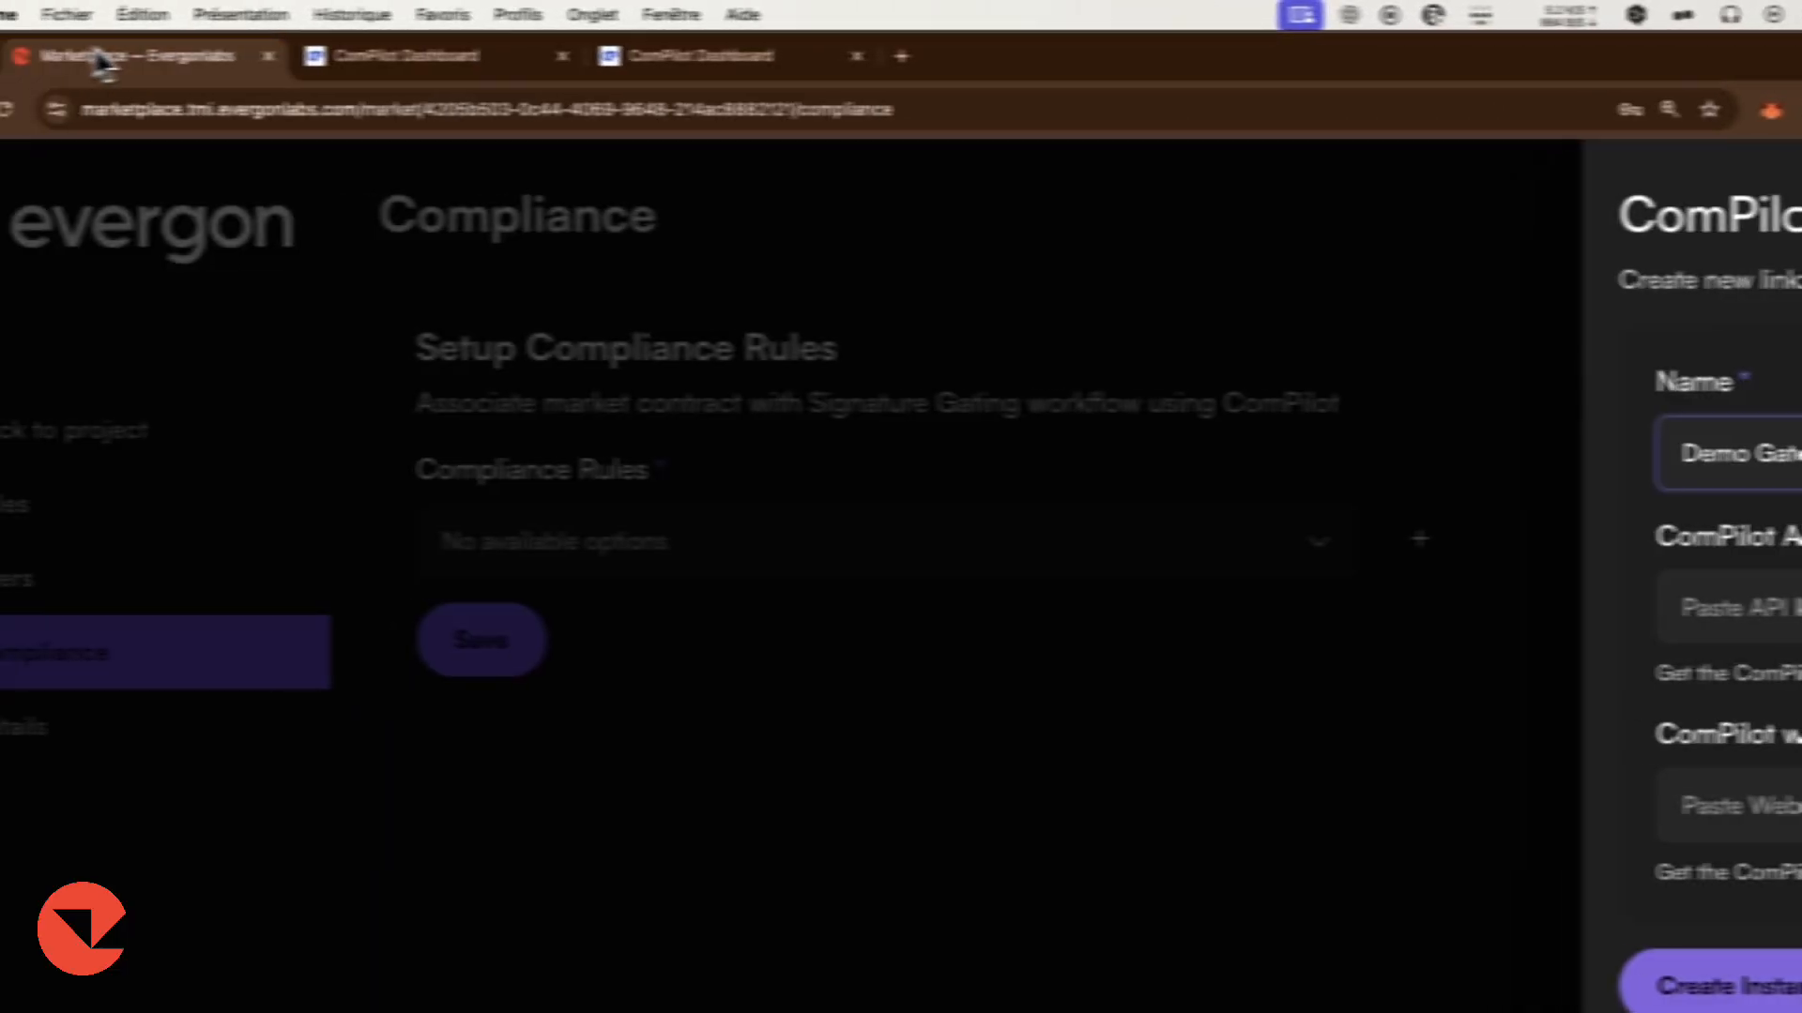
click(1339, 426)
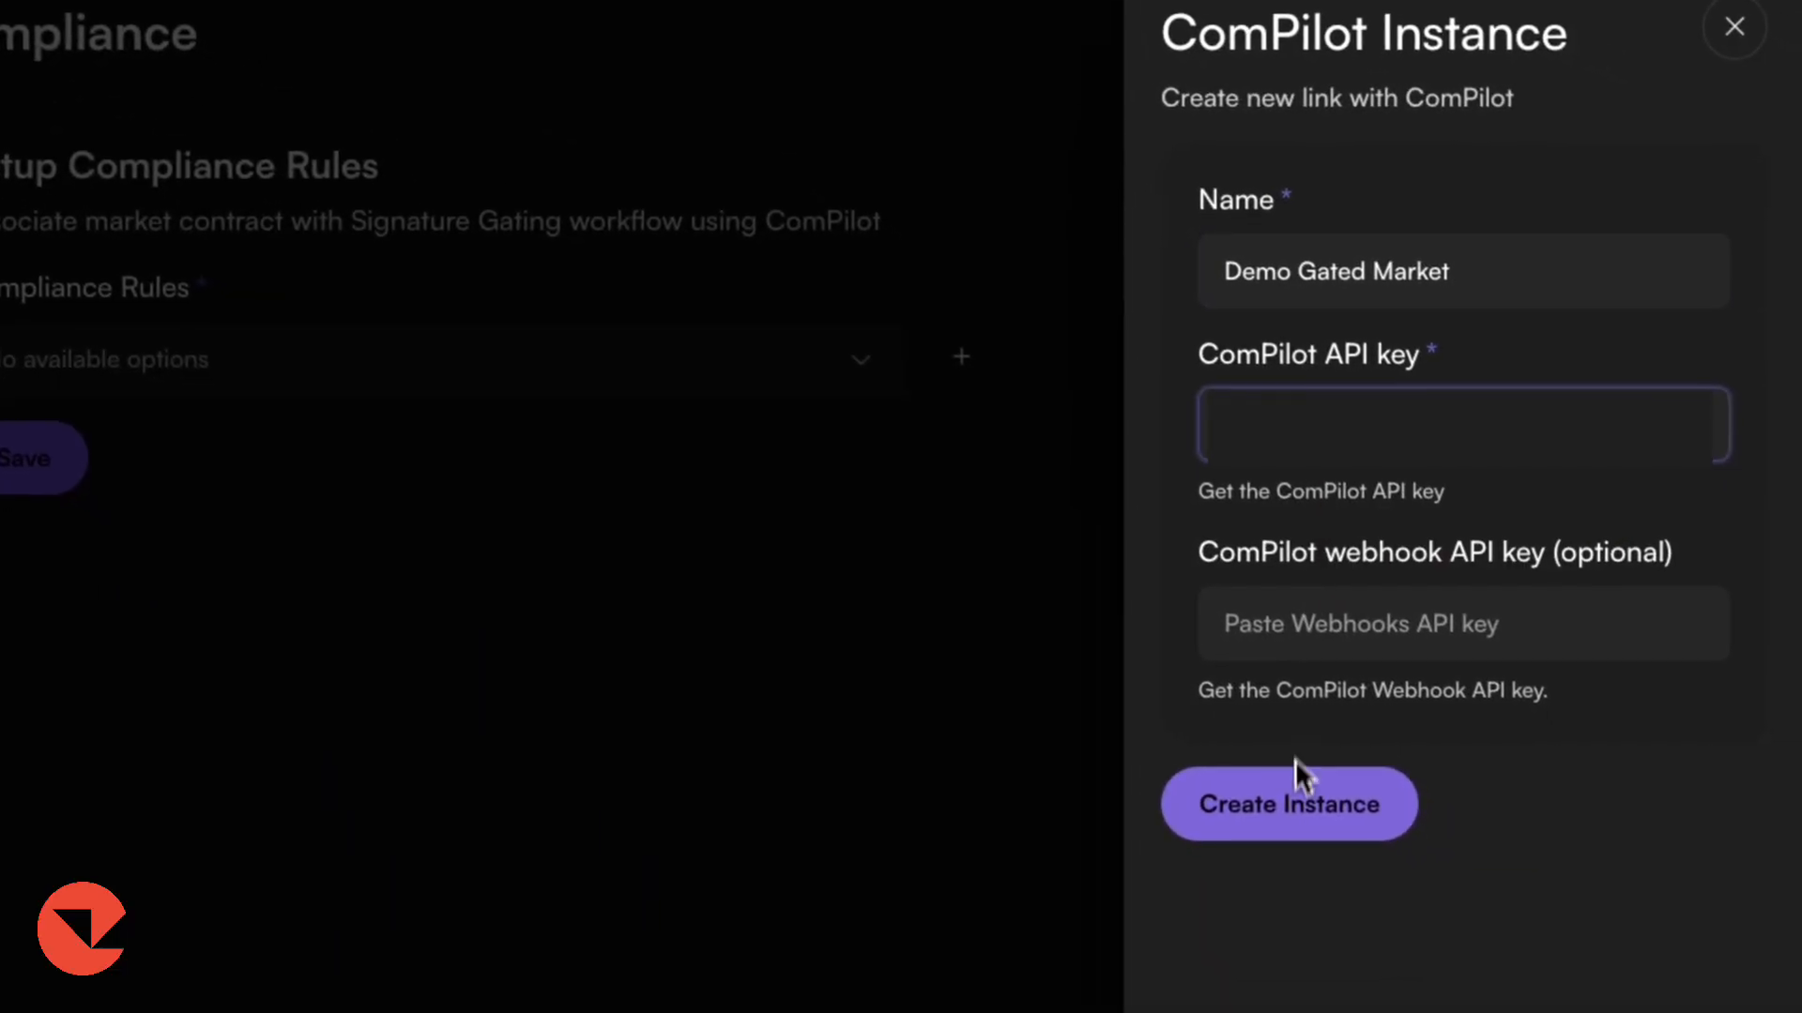
click(1293, 797)
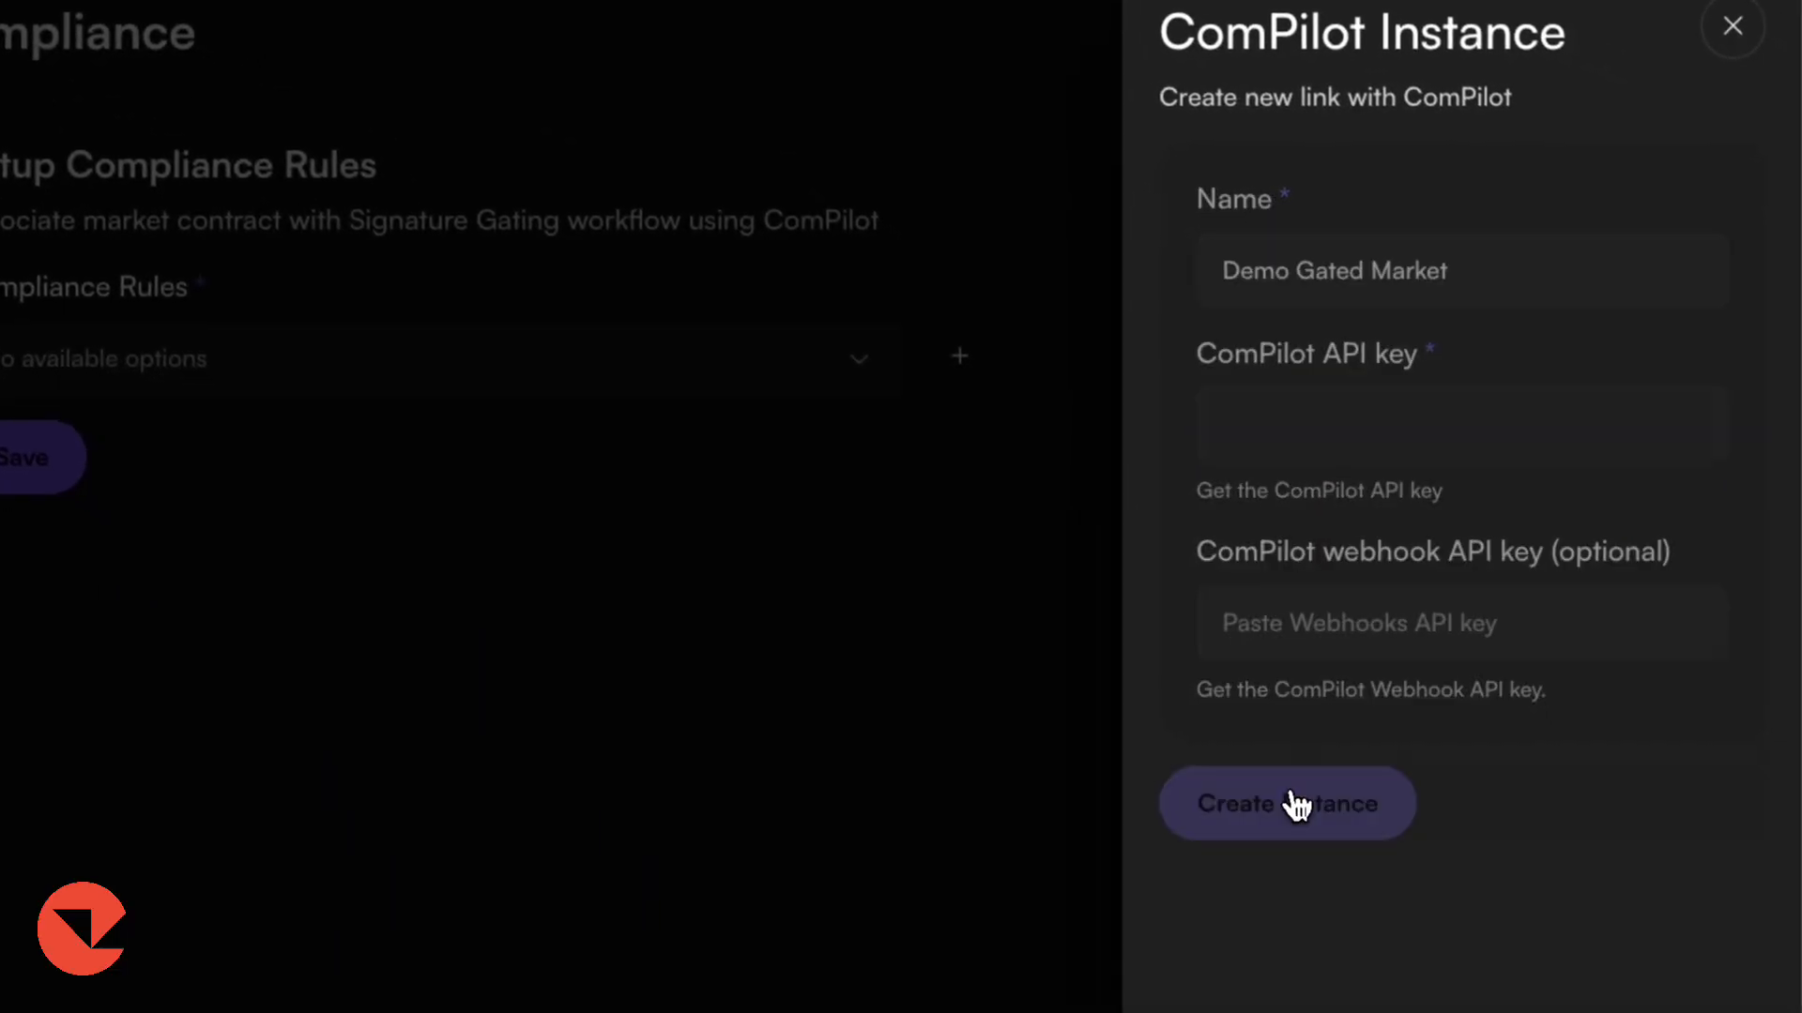
Name the compliance rules Rules Gated Market and paste the KYC workflow ID copied from ComPilot.
click(1301, 422)
text(Rules Gated Market)
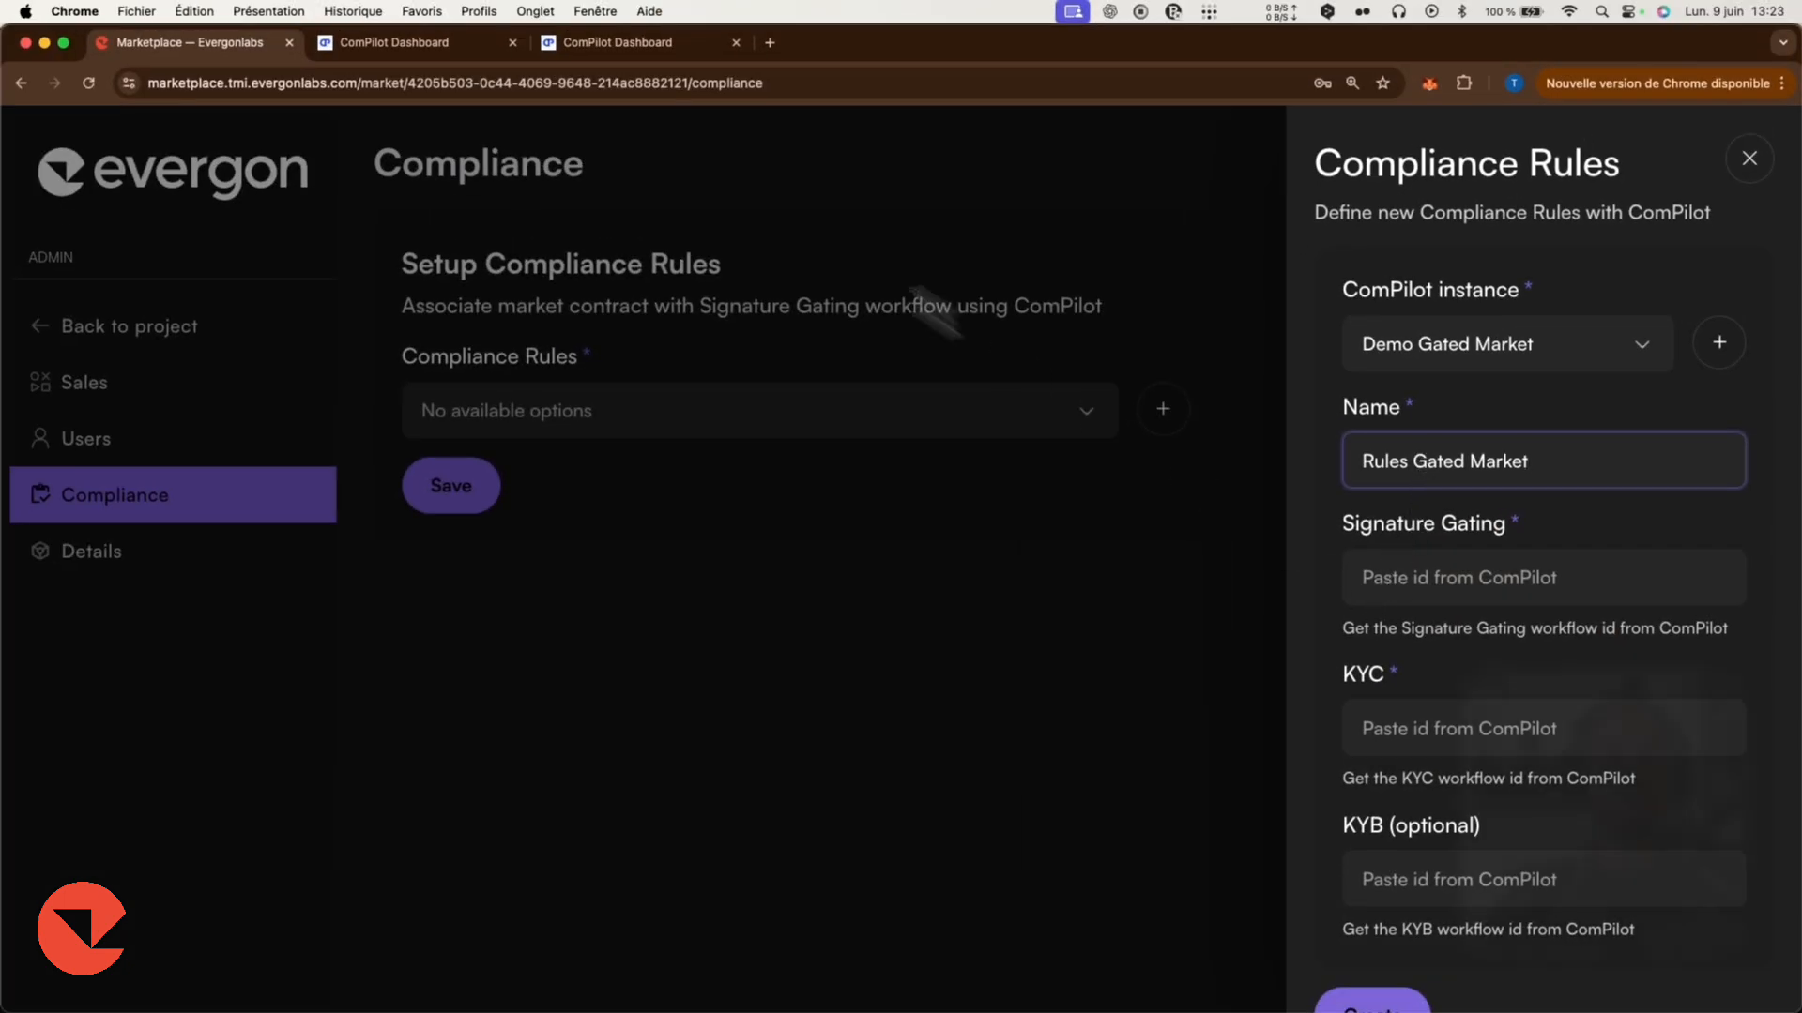
click(394, 42)
click(71, 251)
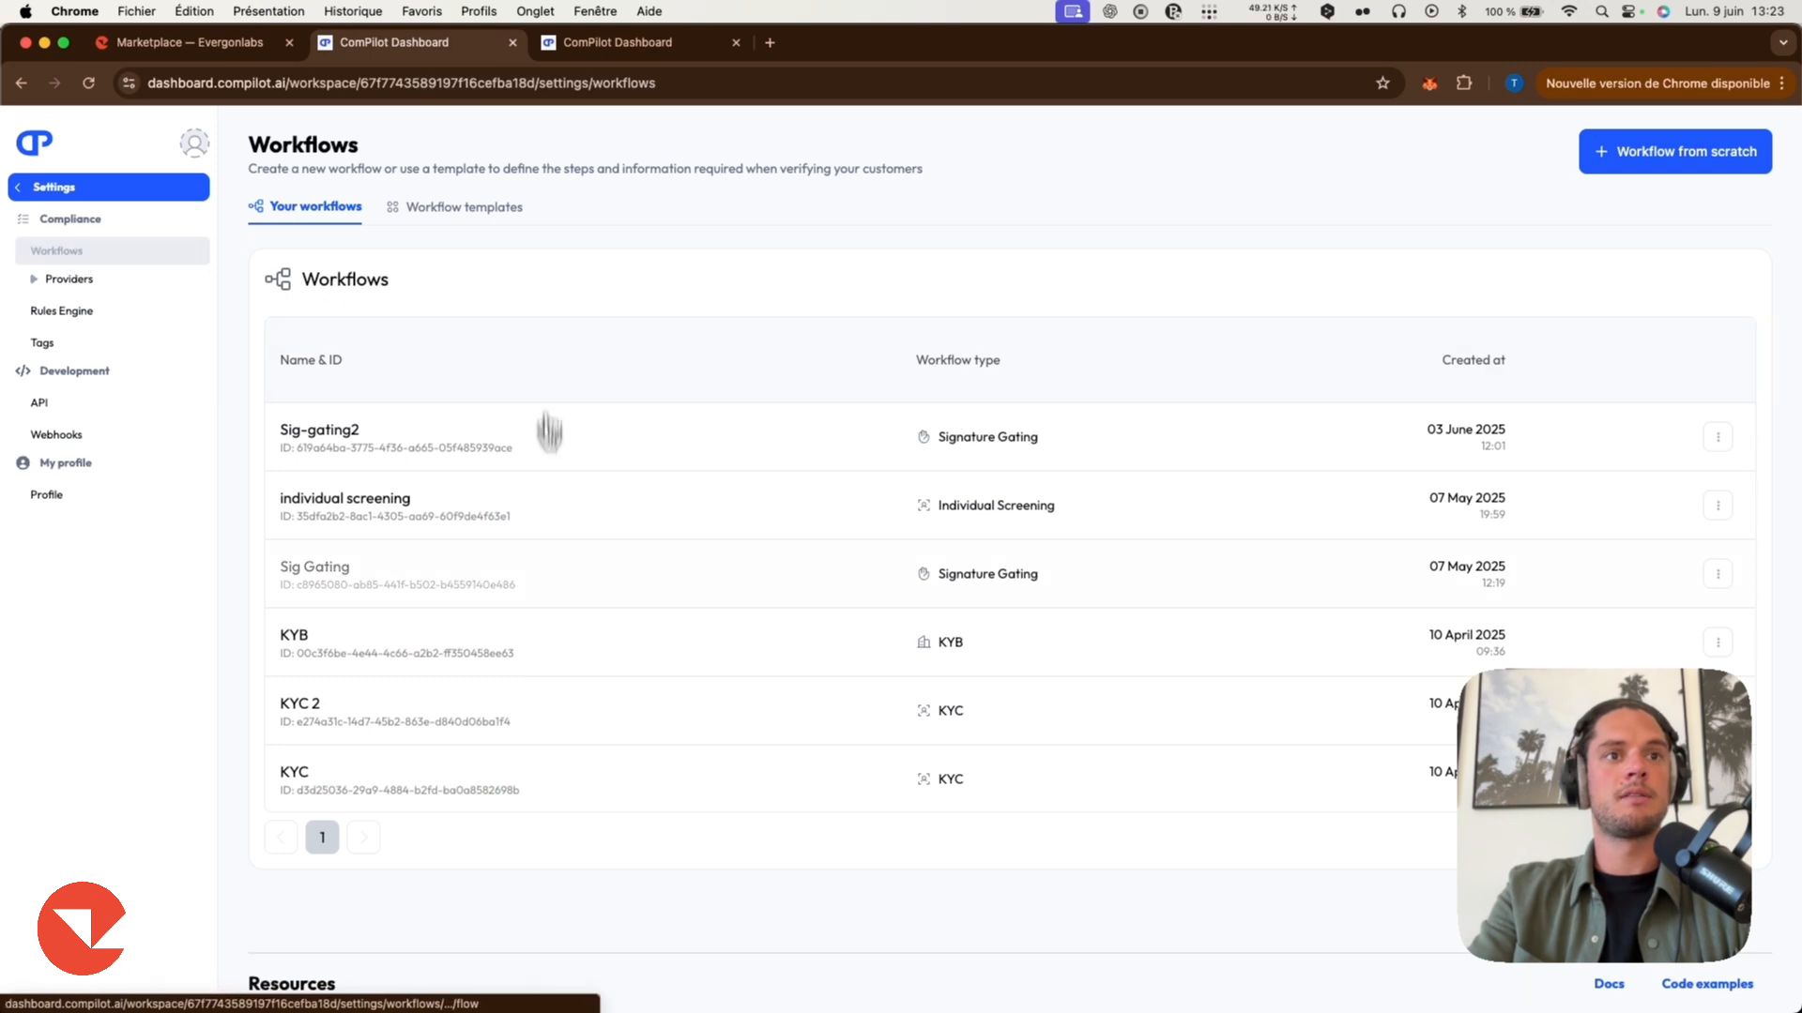
click(297, 779)
click(368, 257)
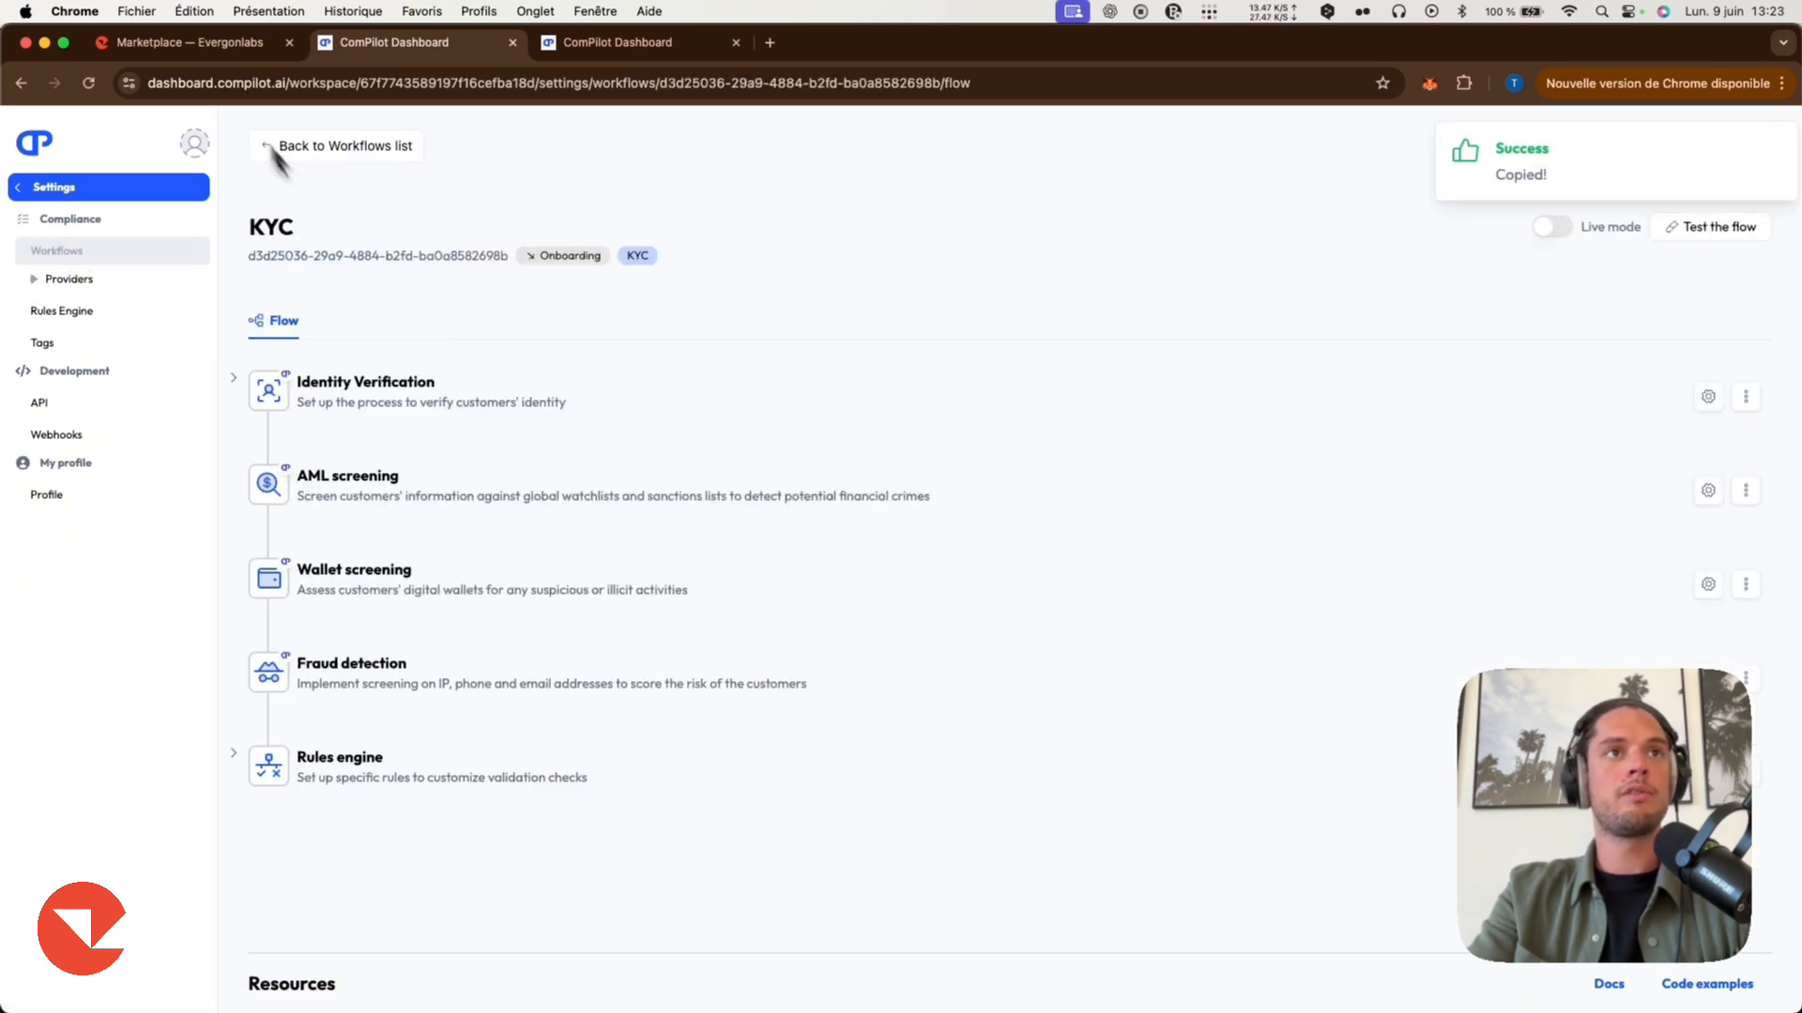
click(199, 47)
click(1394, 579)
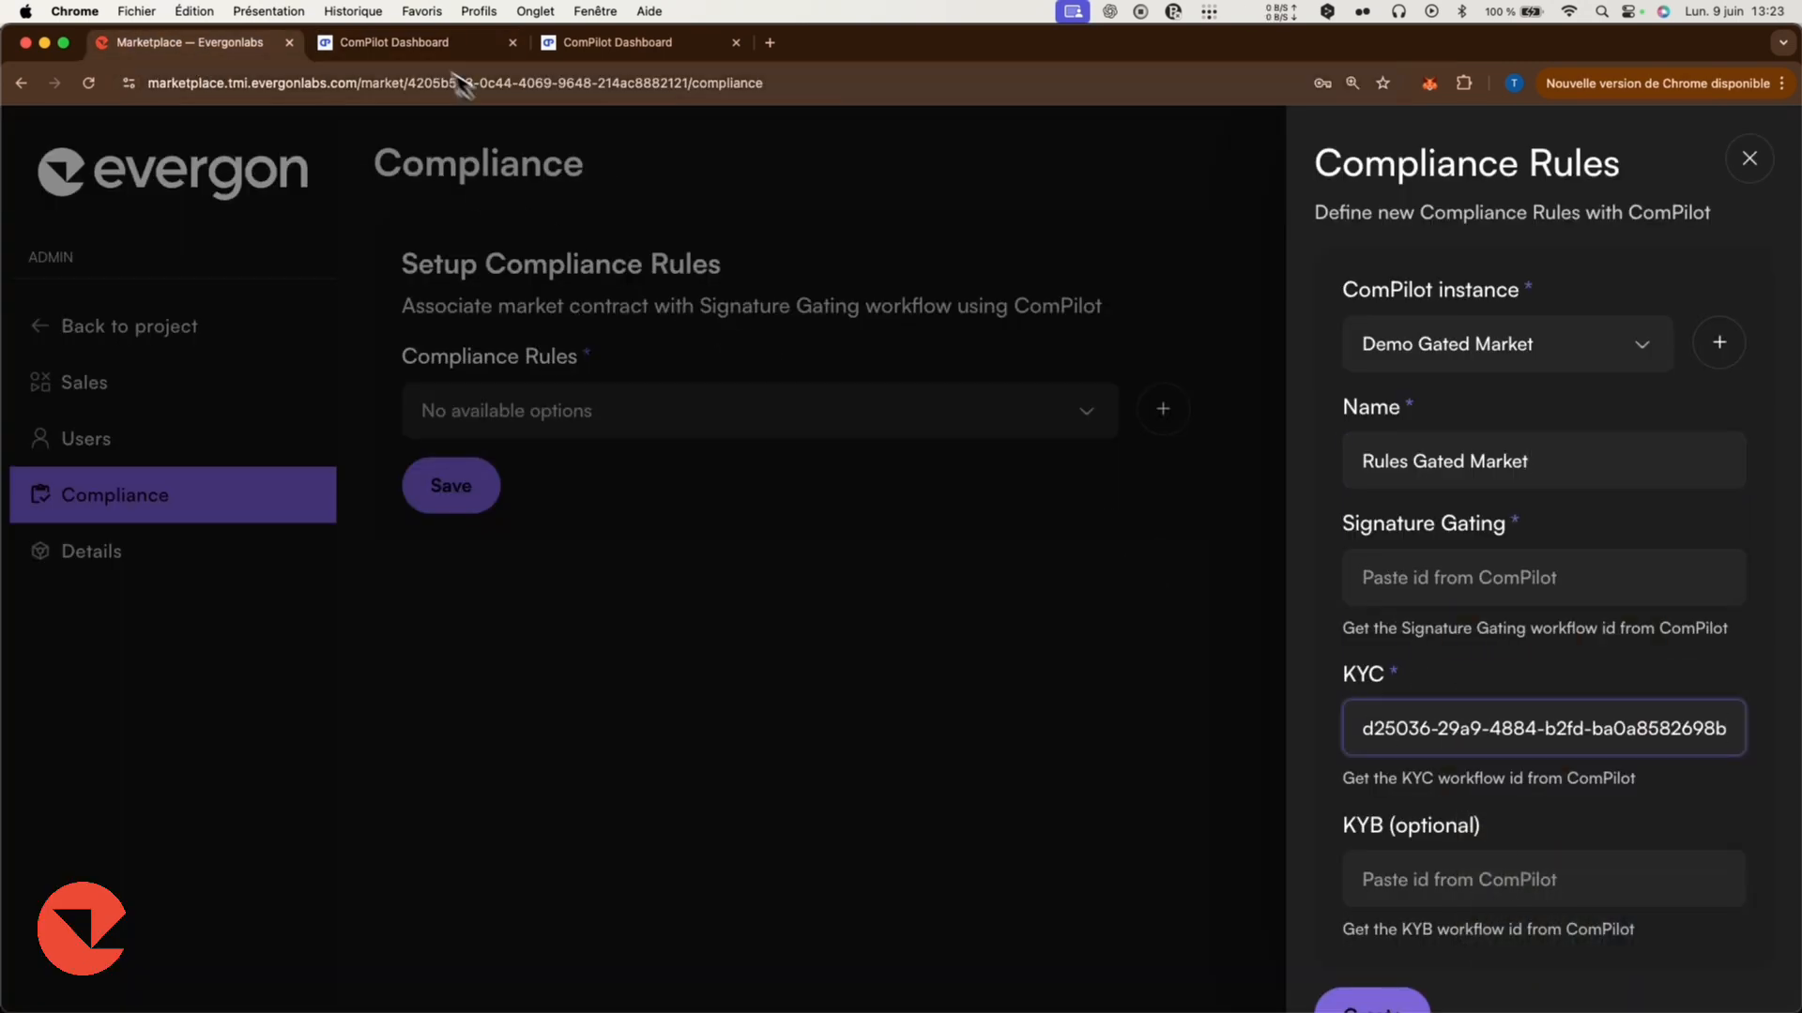
Copy the KYB workflow ID from ComPilot and paste it into the KYB field.
click(450, 42)
click(305, 148)
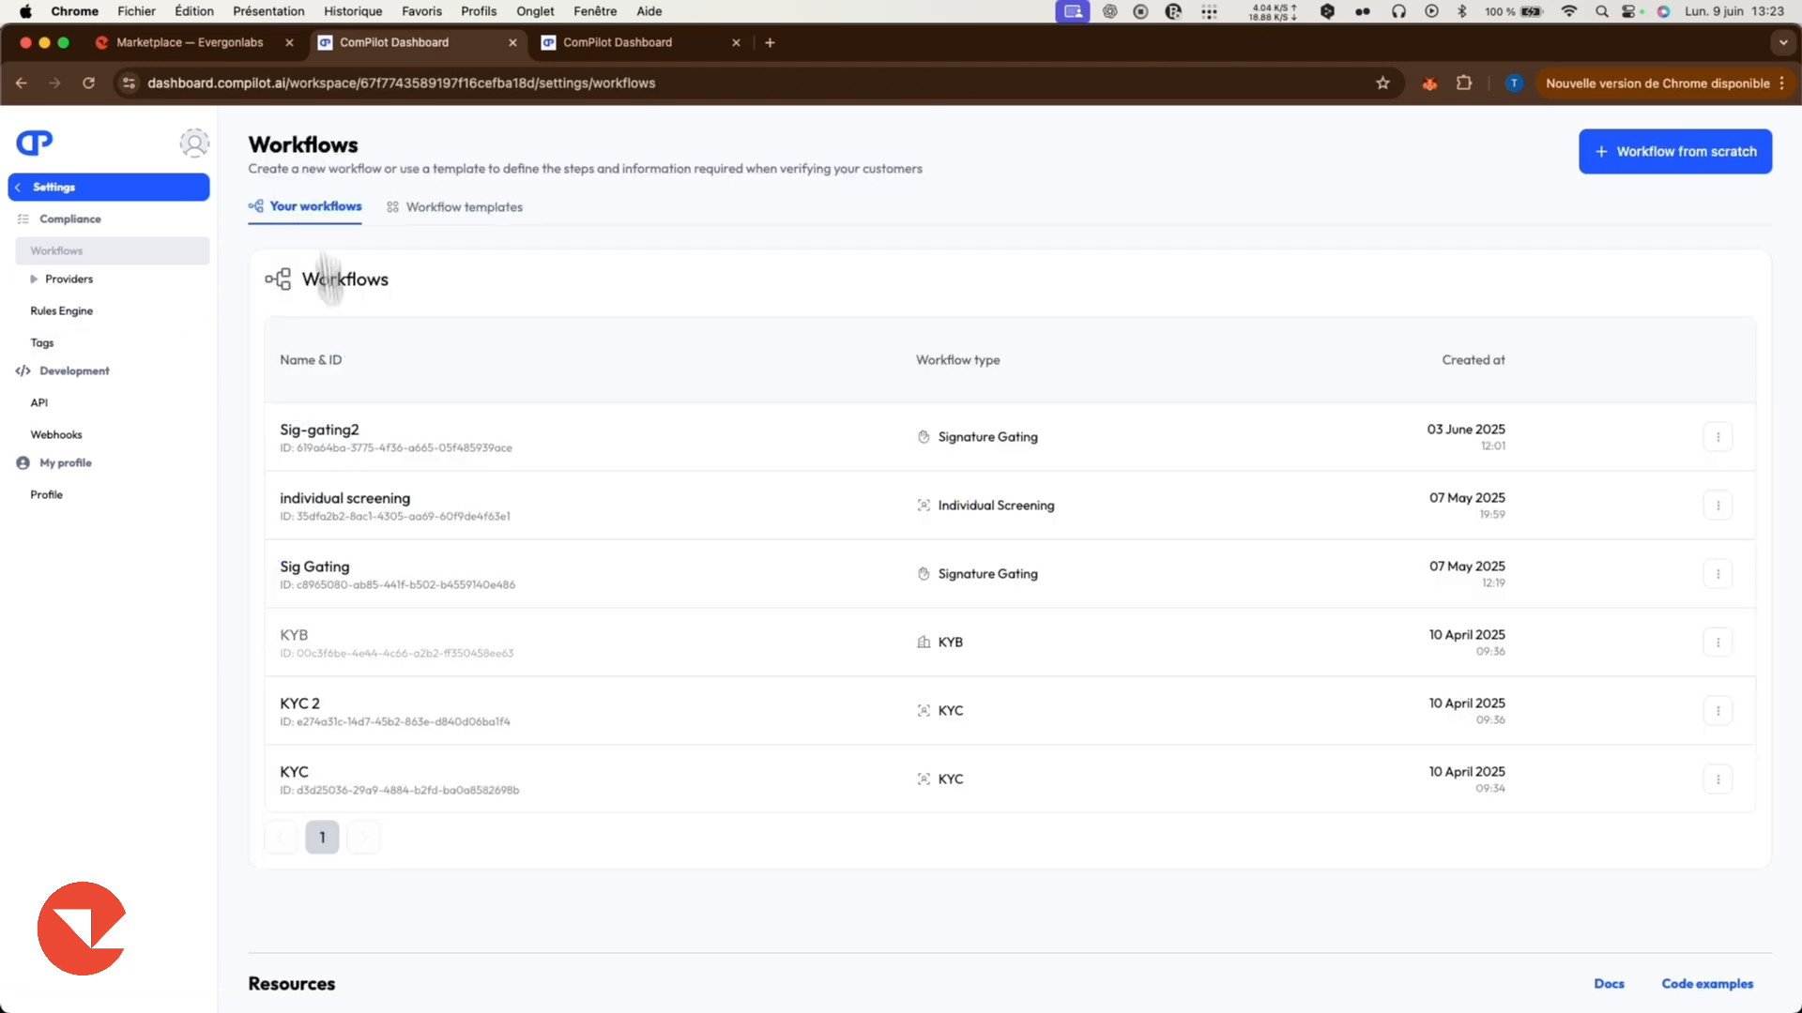
click(298, 648)
click(375, 255)
click(188, 42)
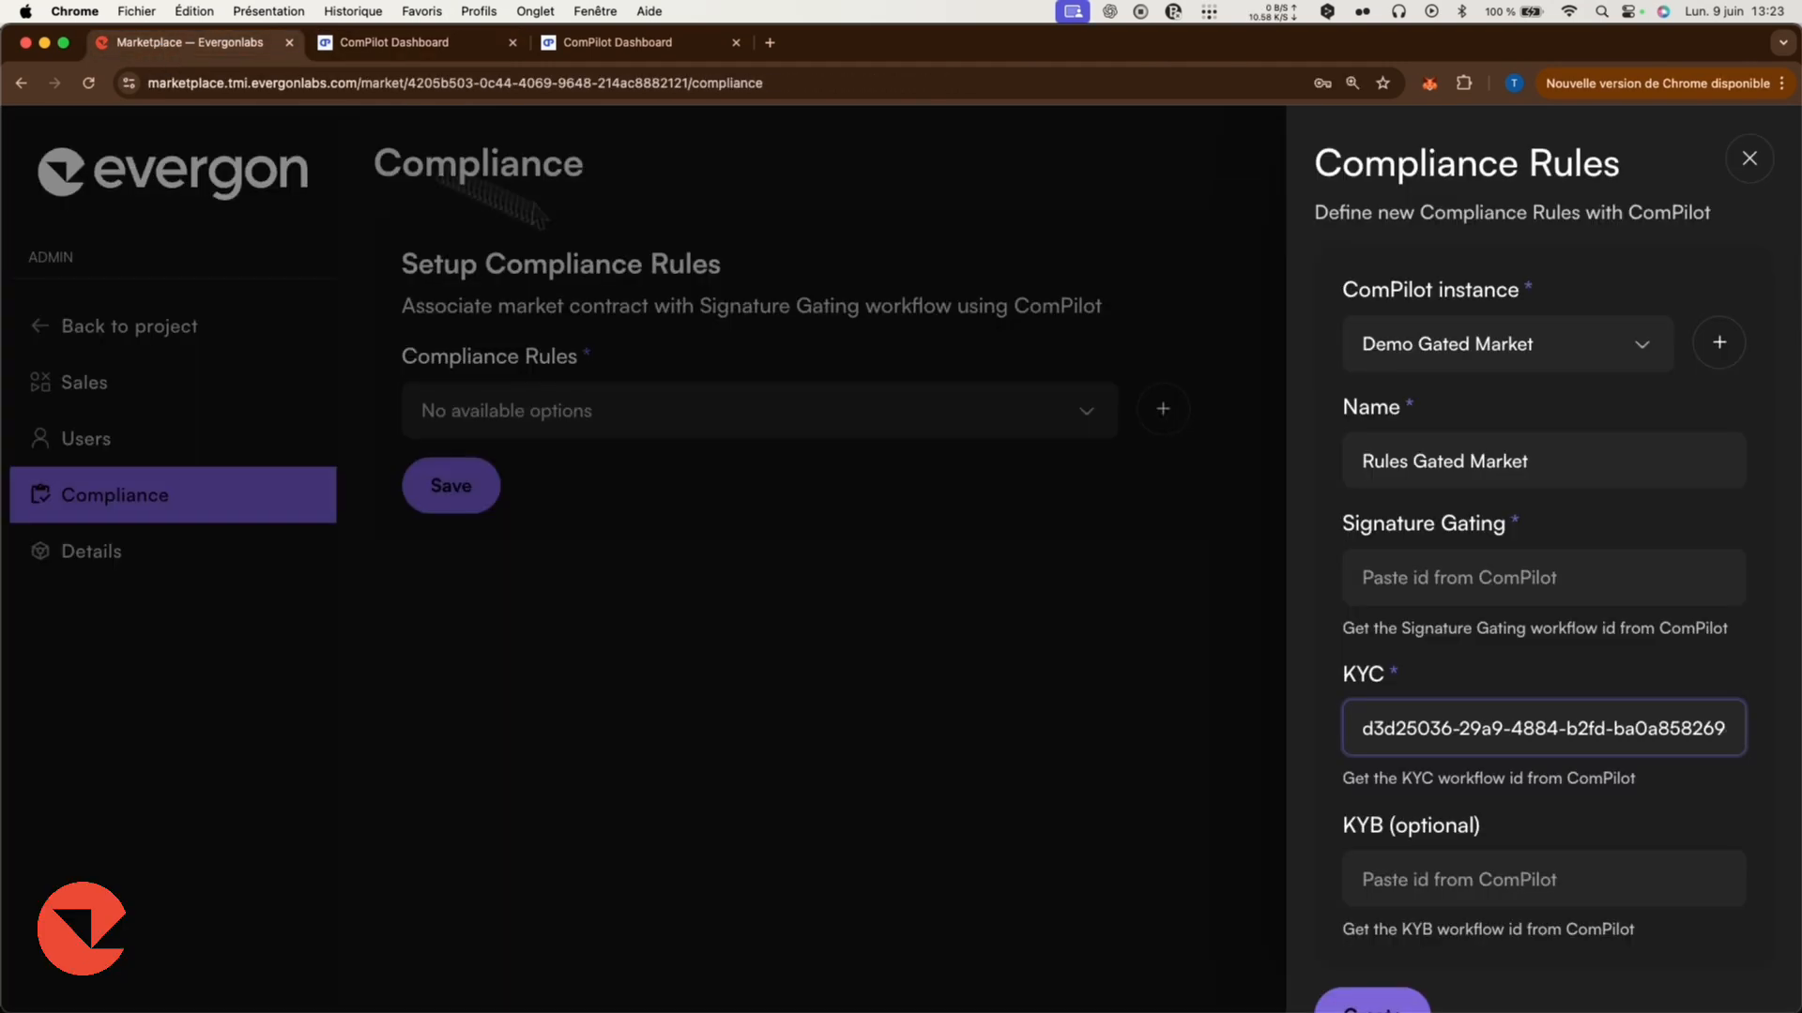
Copy the Sig Gating workflow ID, paste it into the Signature Gating field, and create the compliance rules.
click(409, 46)
click(193, 251)
click(336, 552)
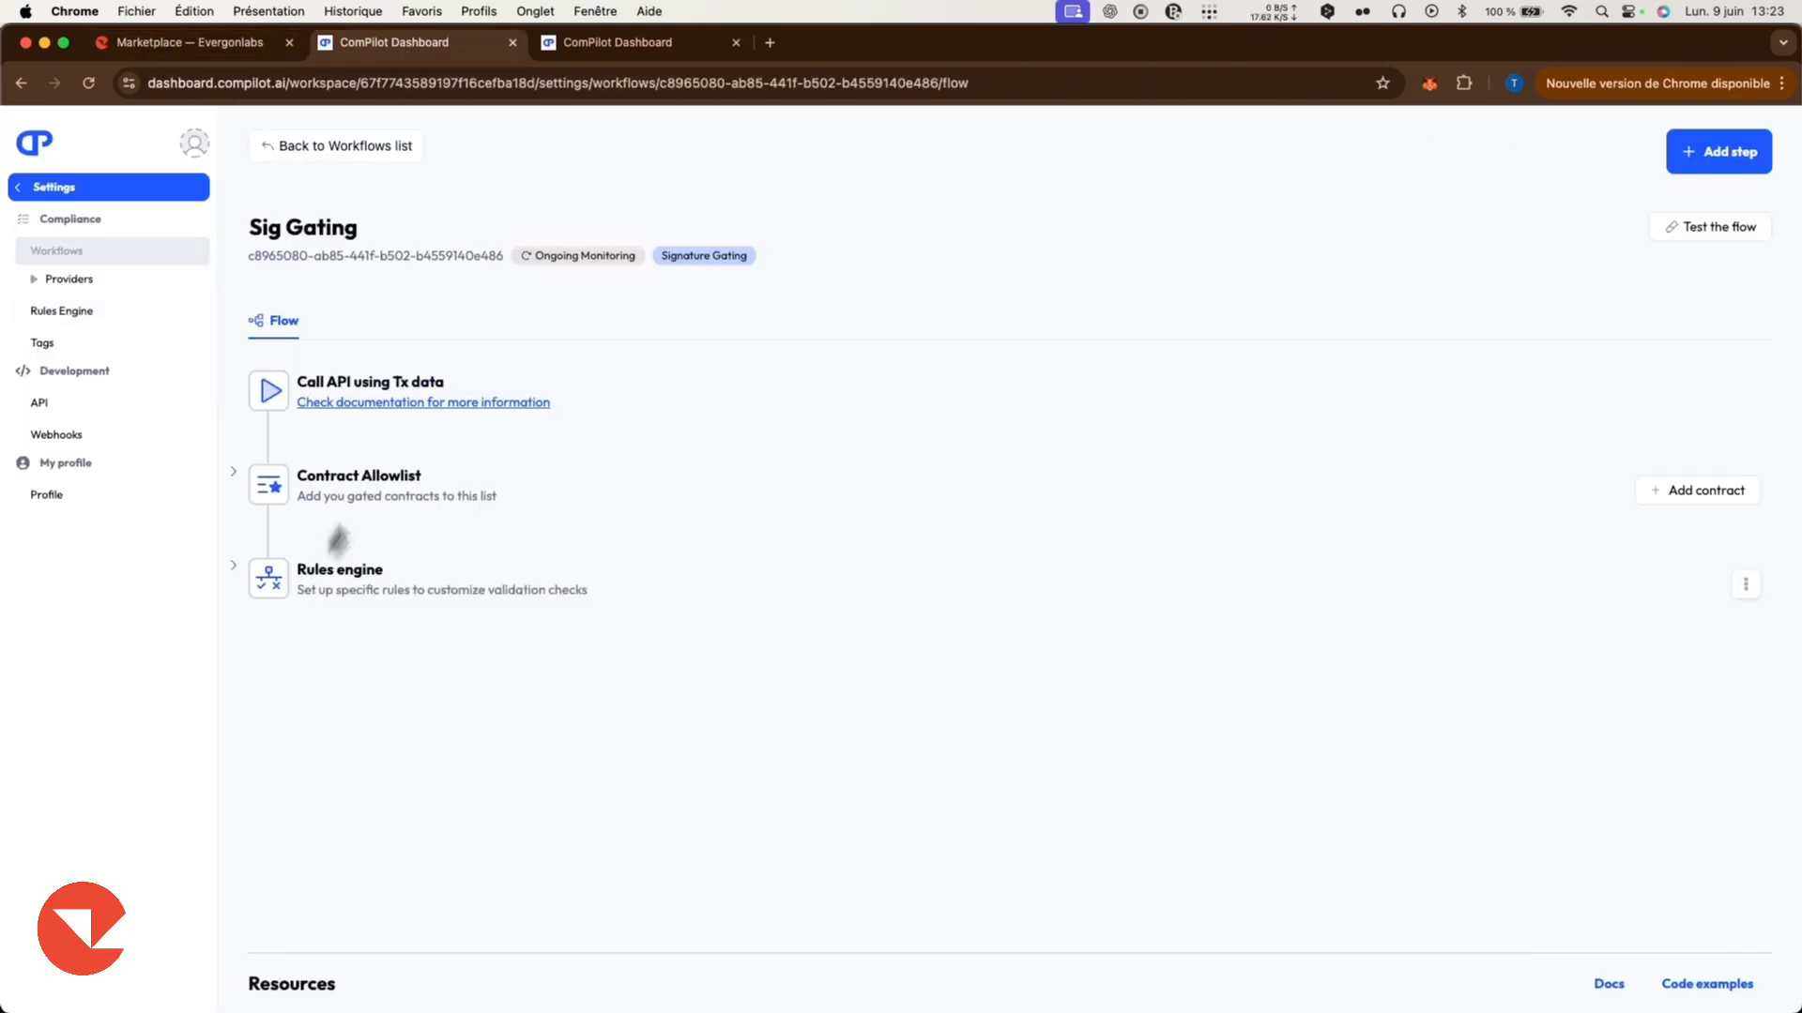
click(359, 259)
click(223, 45)
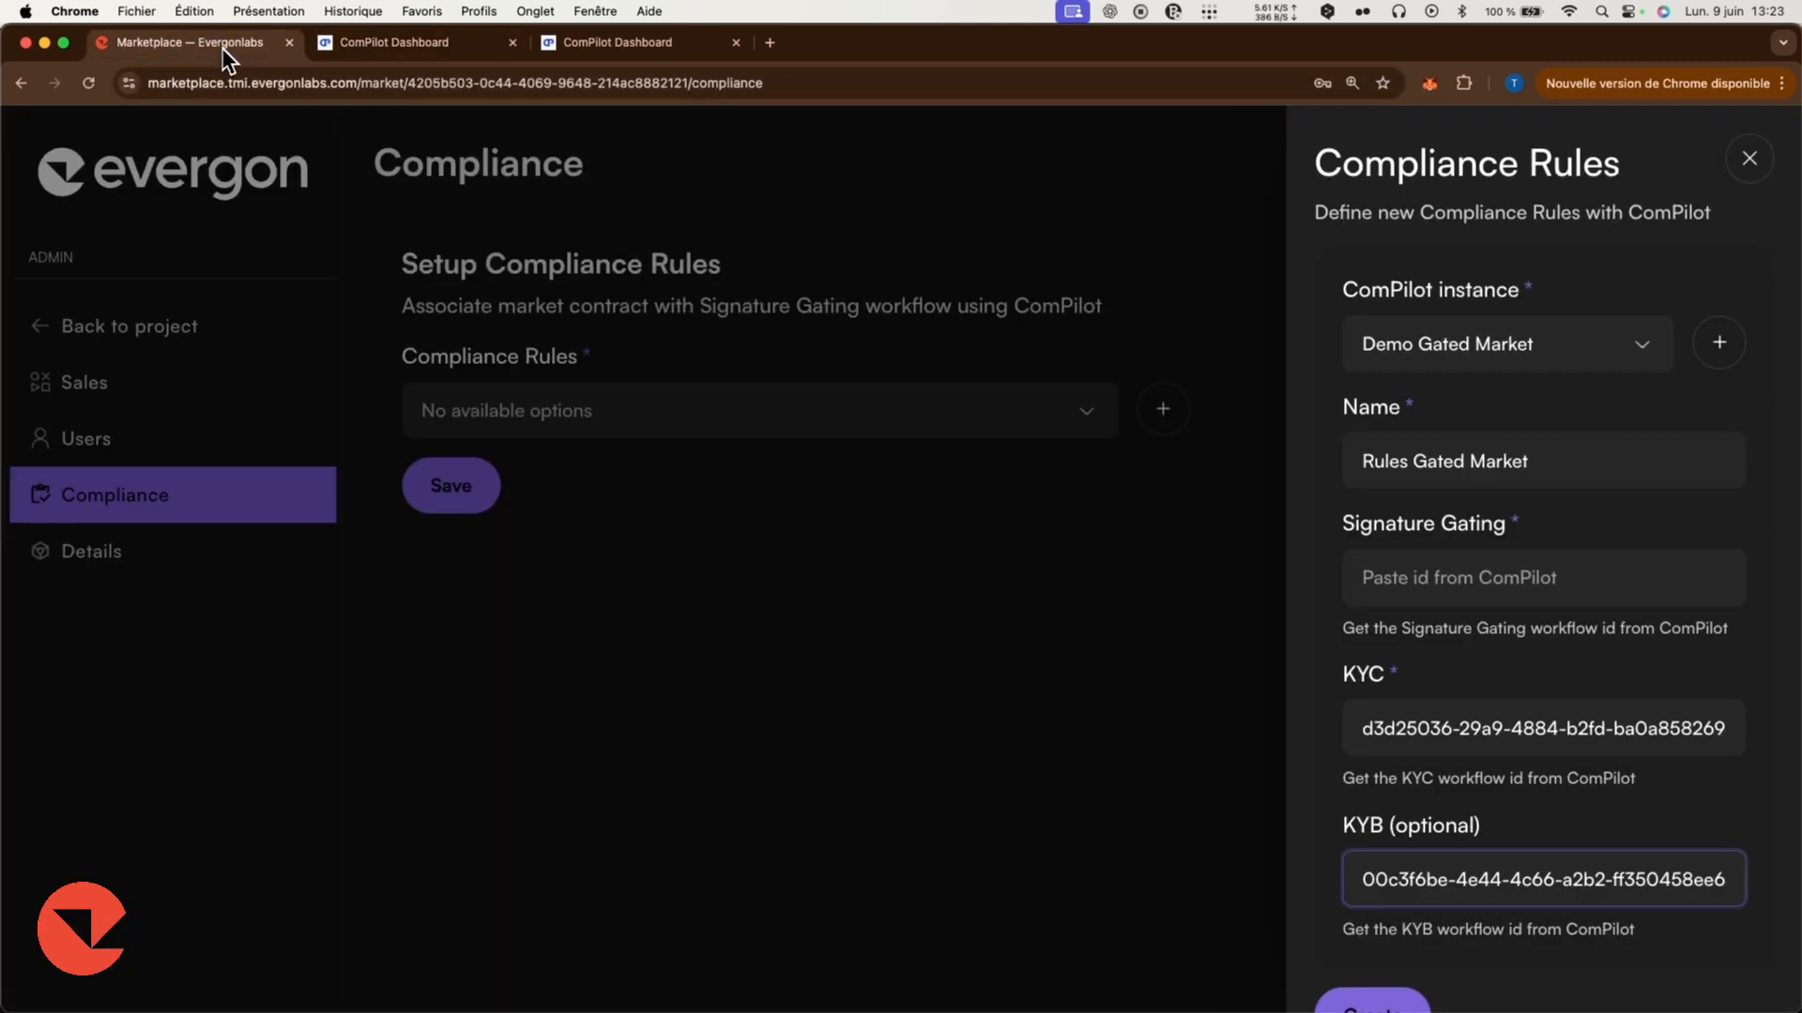
click(1412, 576)
key(super+v)
scroll(1412, 618, down, 2)
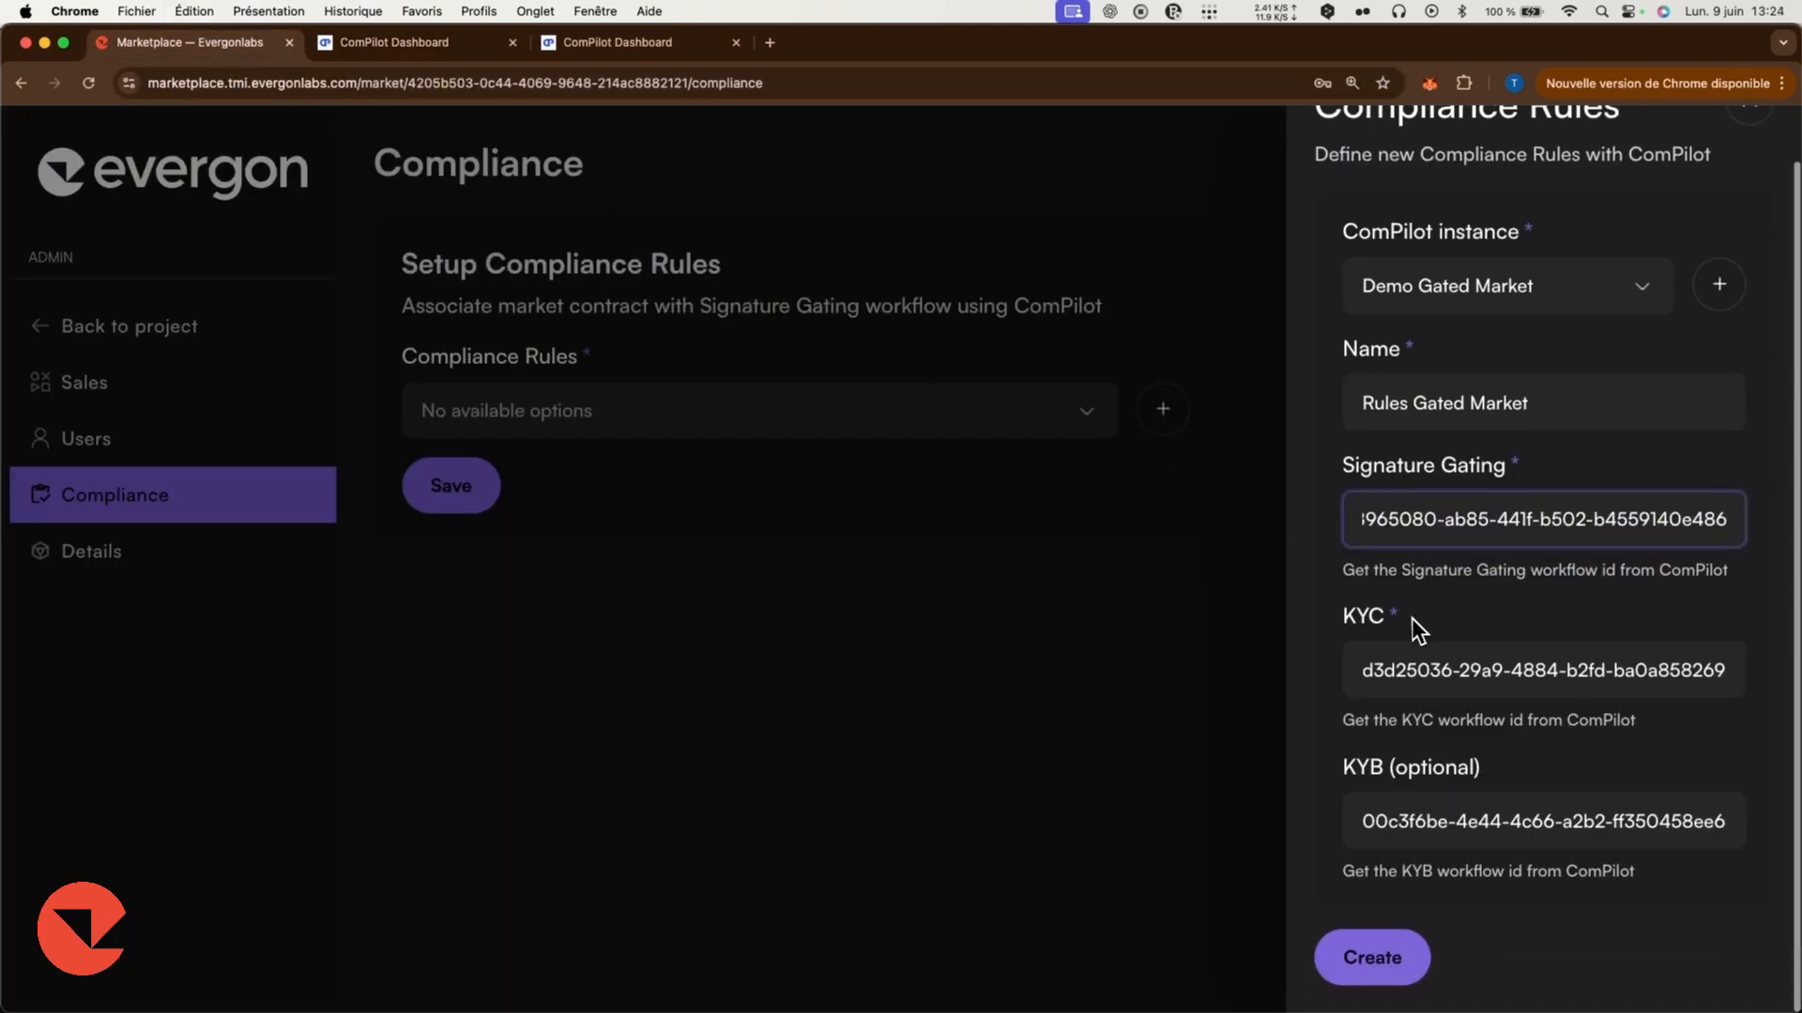
click(1384, 957)
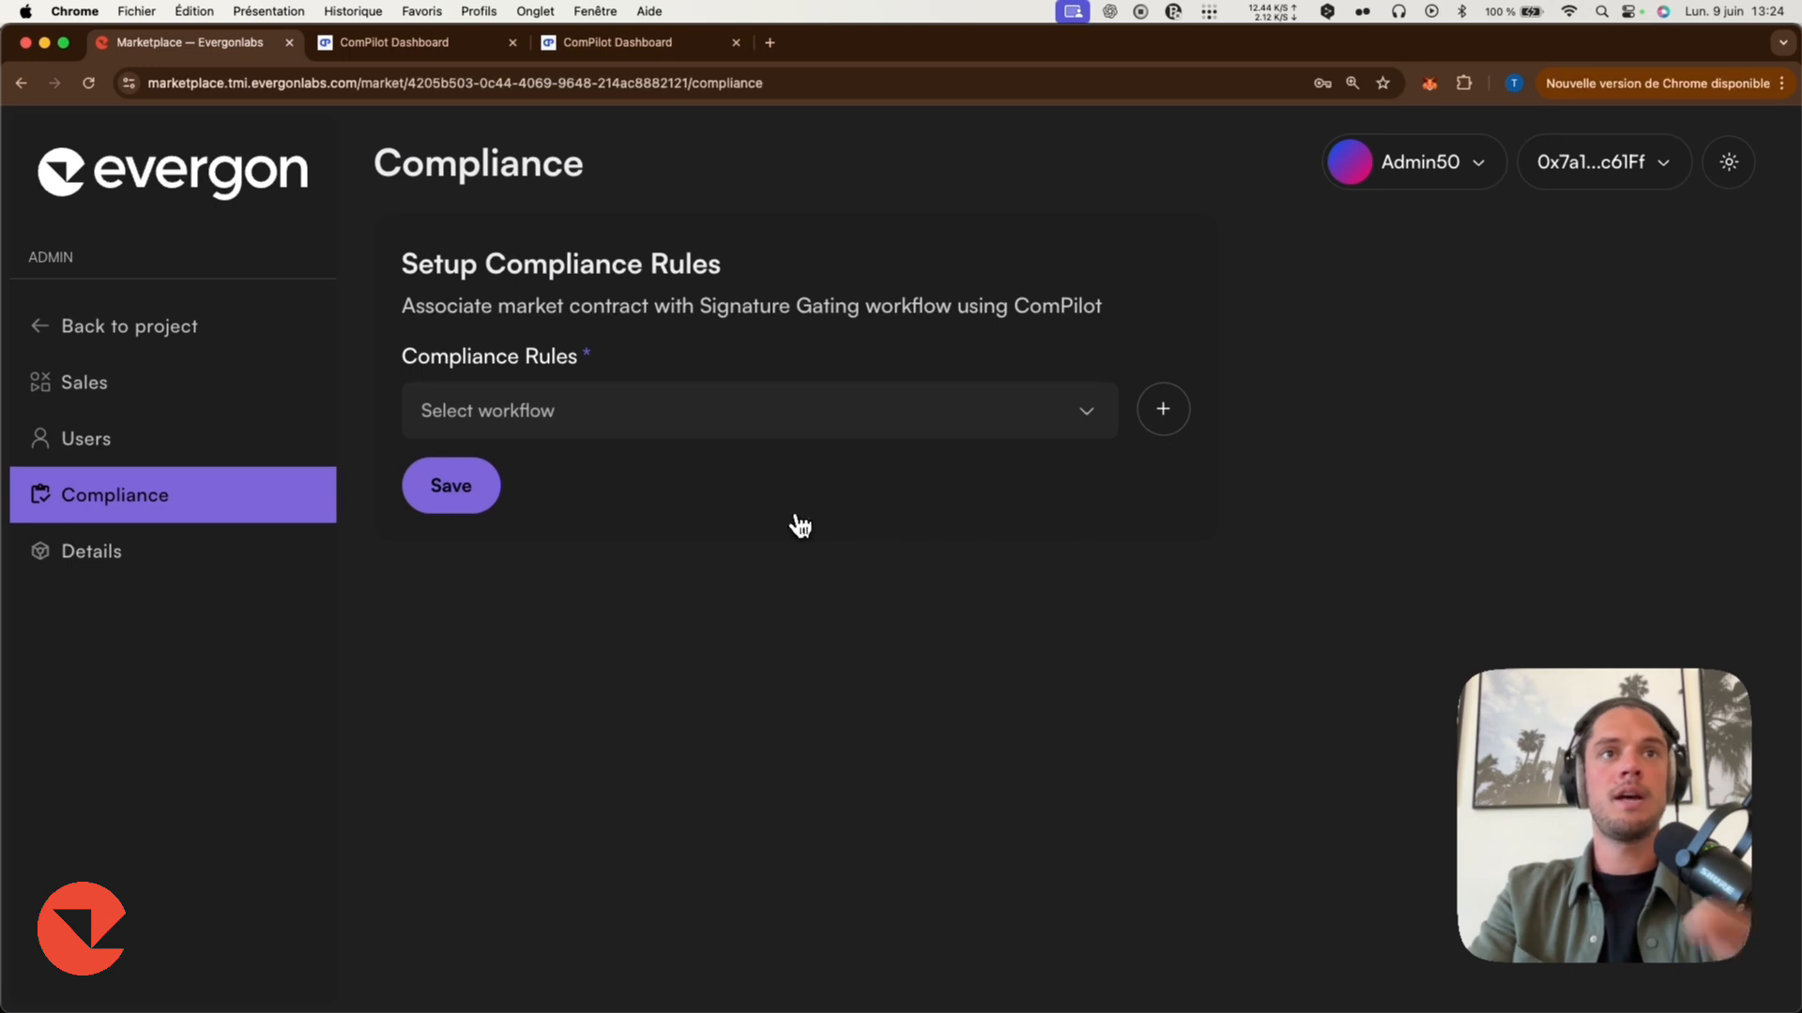
Select Rules Gated Market as the market's compliance rules and save.
click(654, 420)
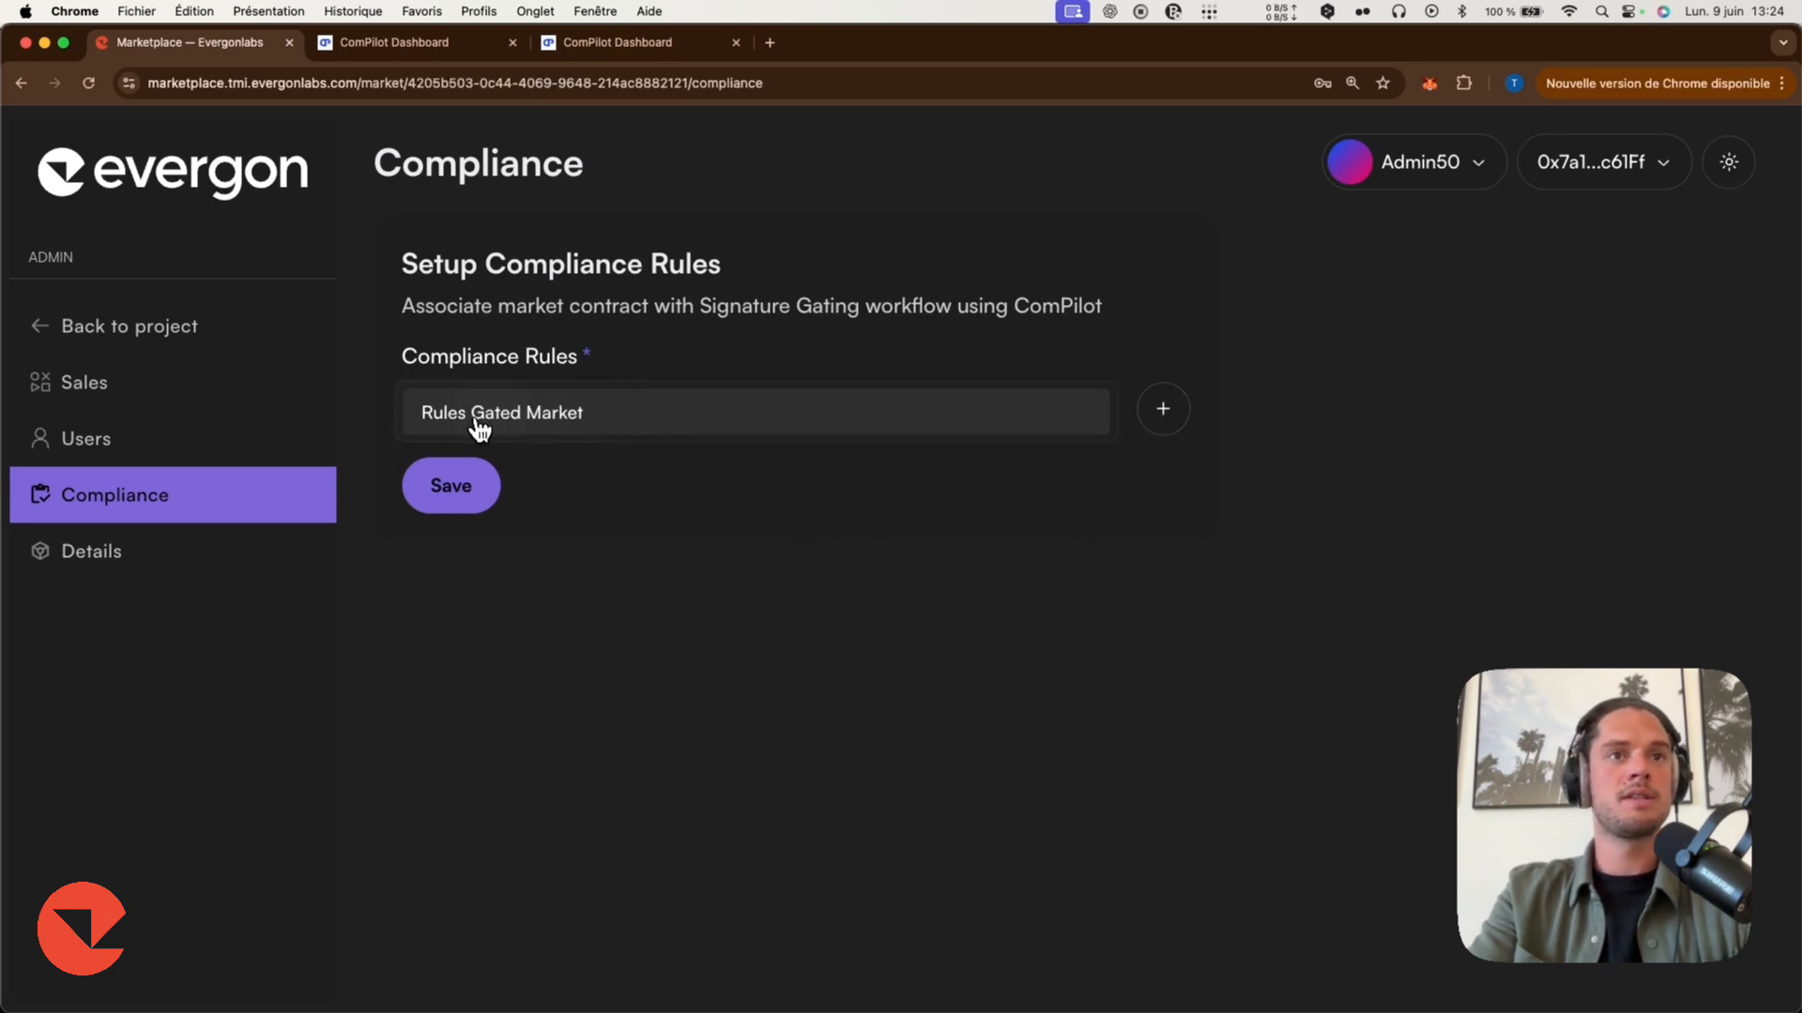
click(476, 492)
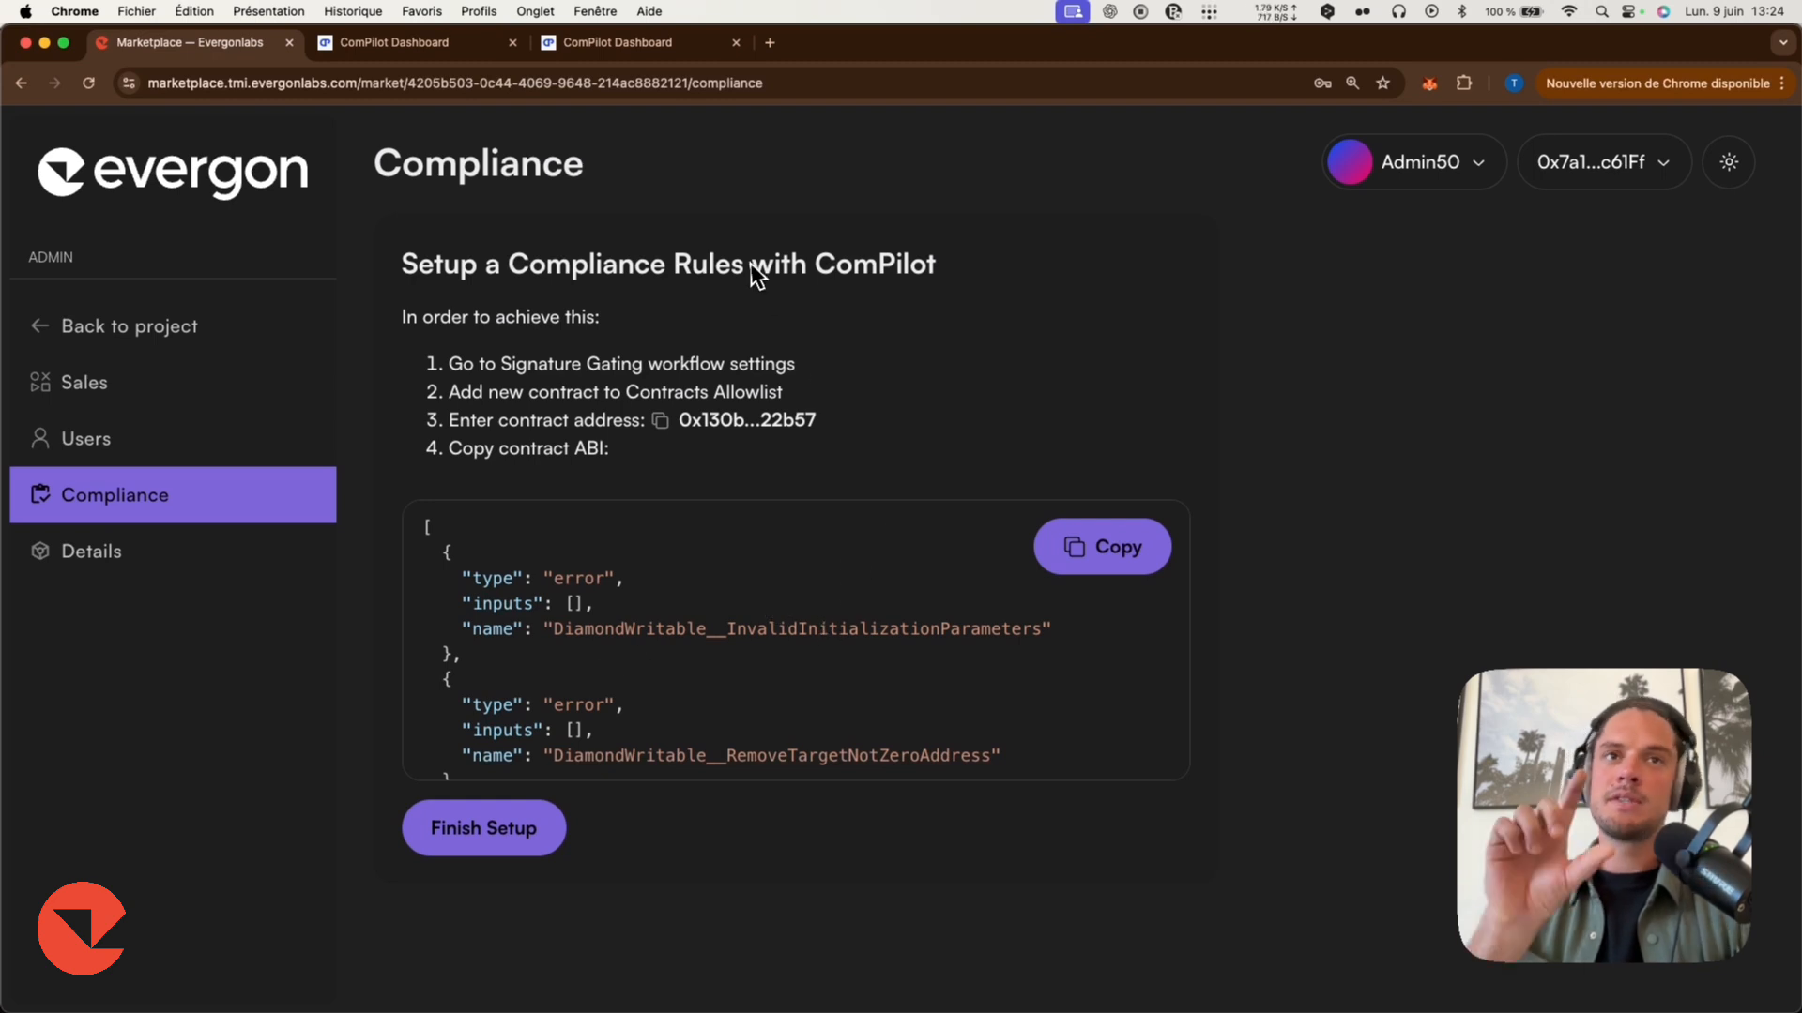
Copy the market contract address and add a new allowlisted contract named Gated Market with that address in the Sig Gating workflow.
click(659, 420)
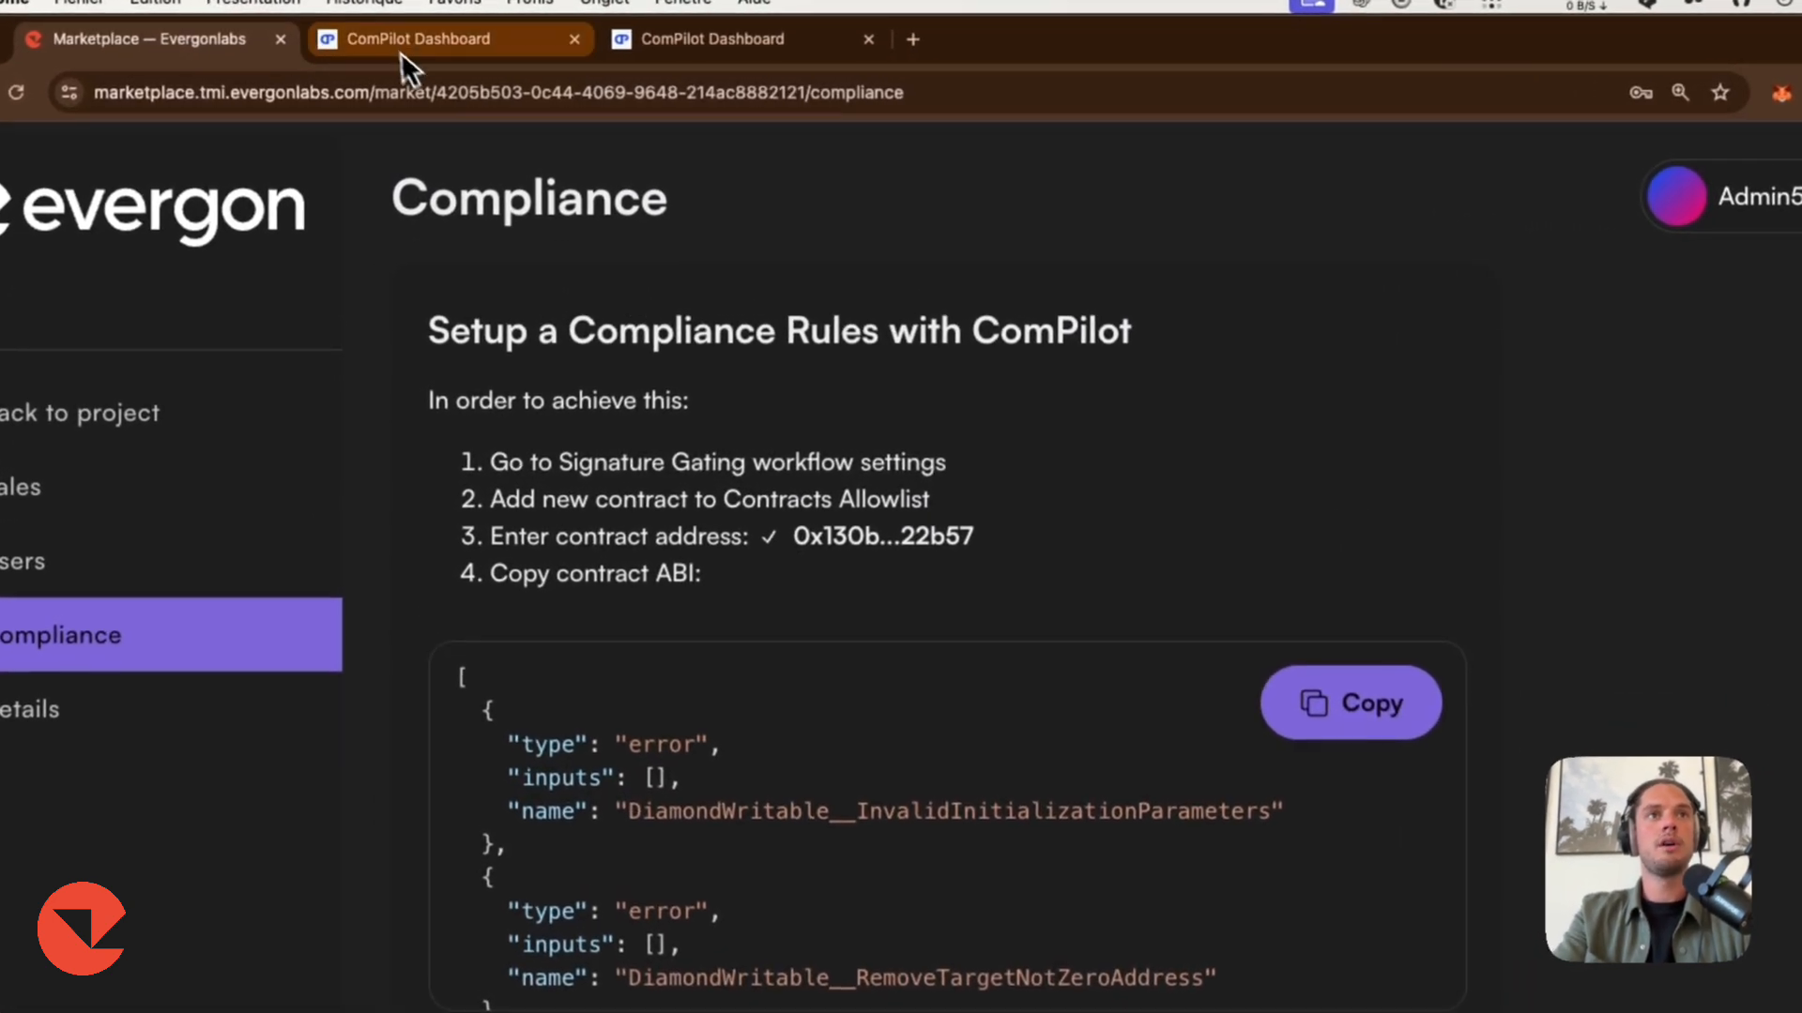
click(402, 52)
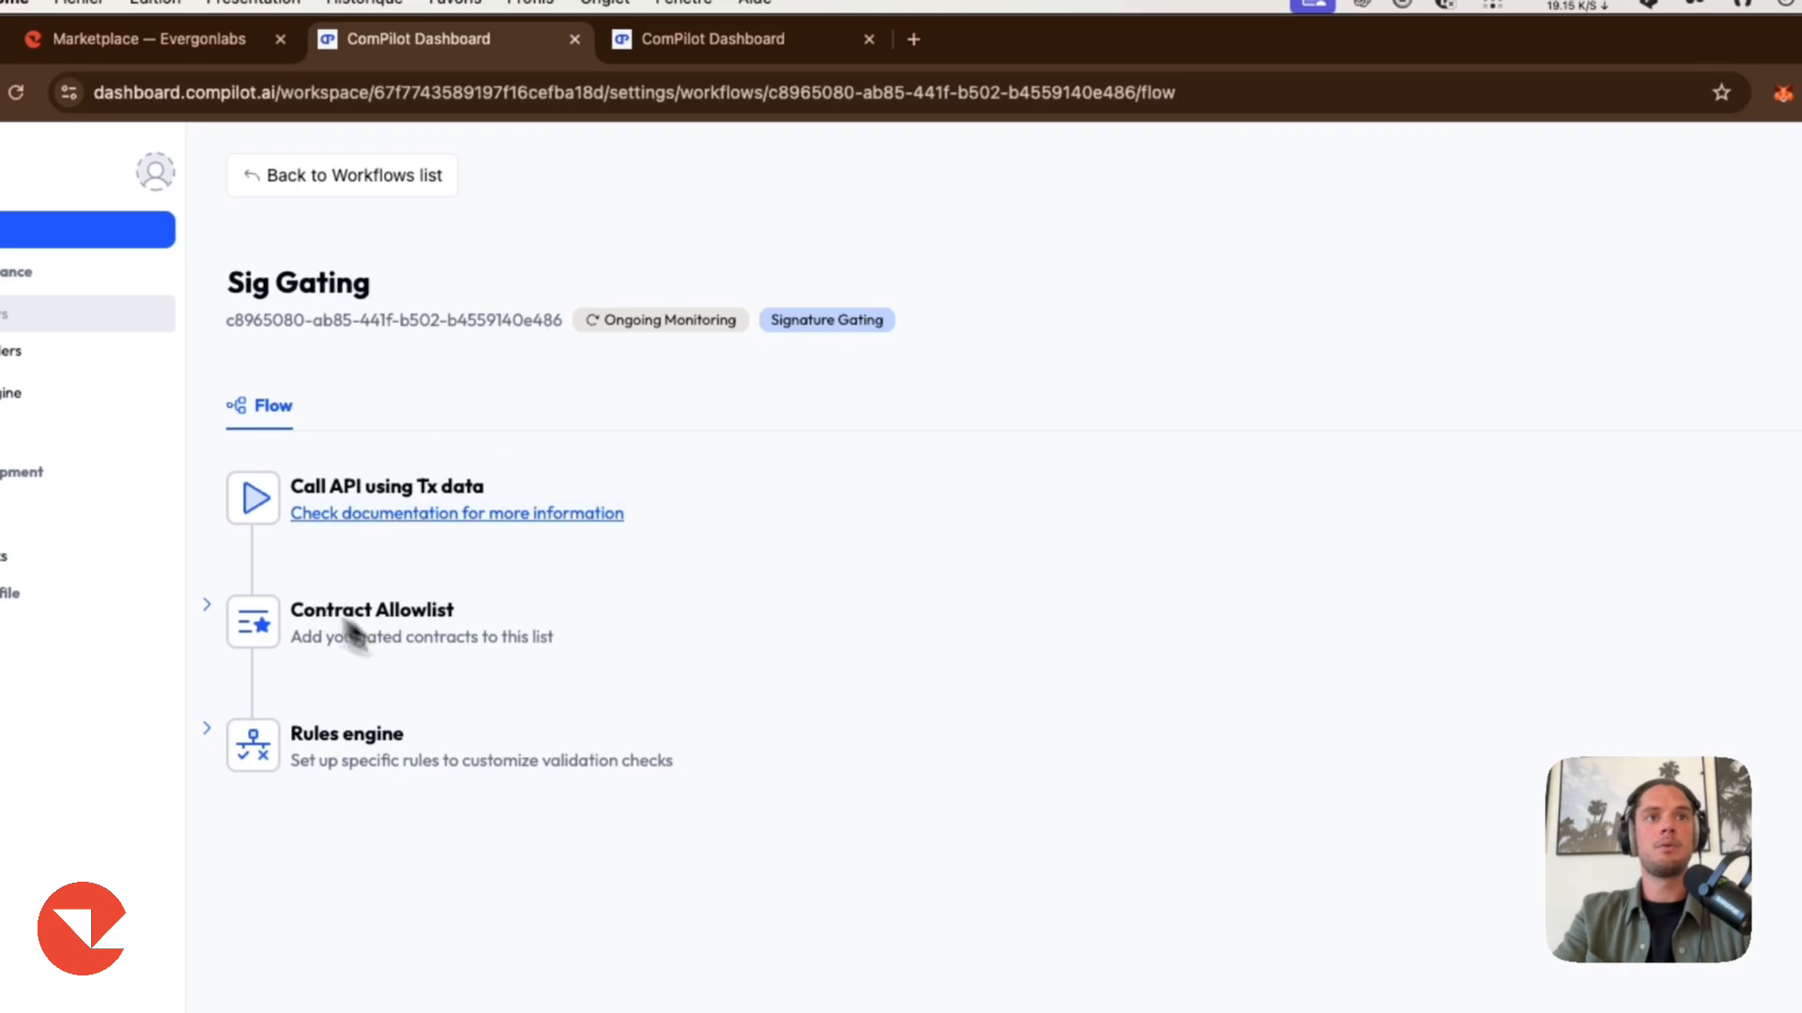
click(1720, 588)
click(1304, 300)
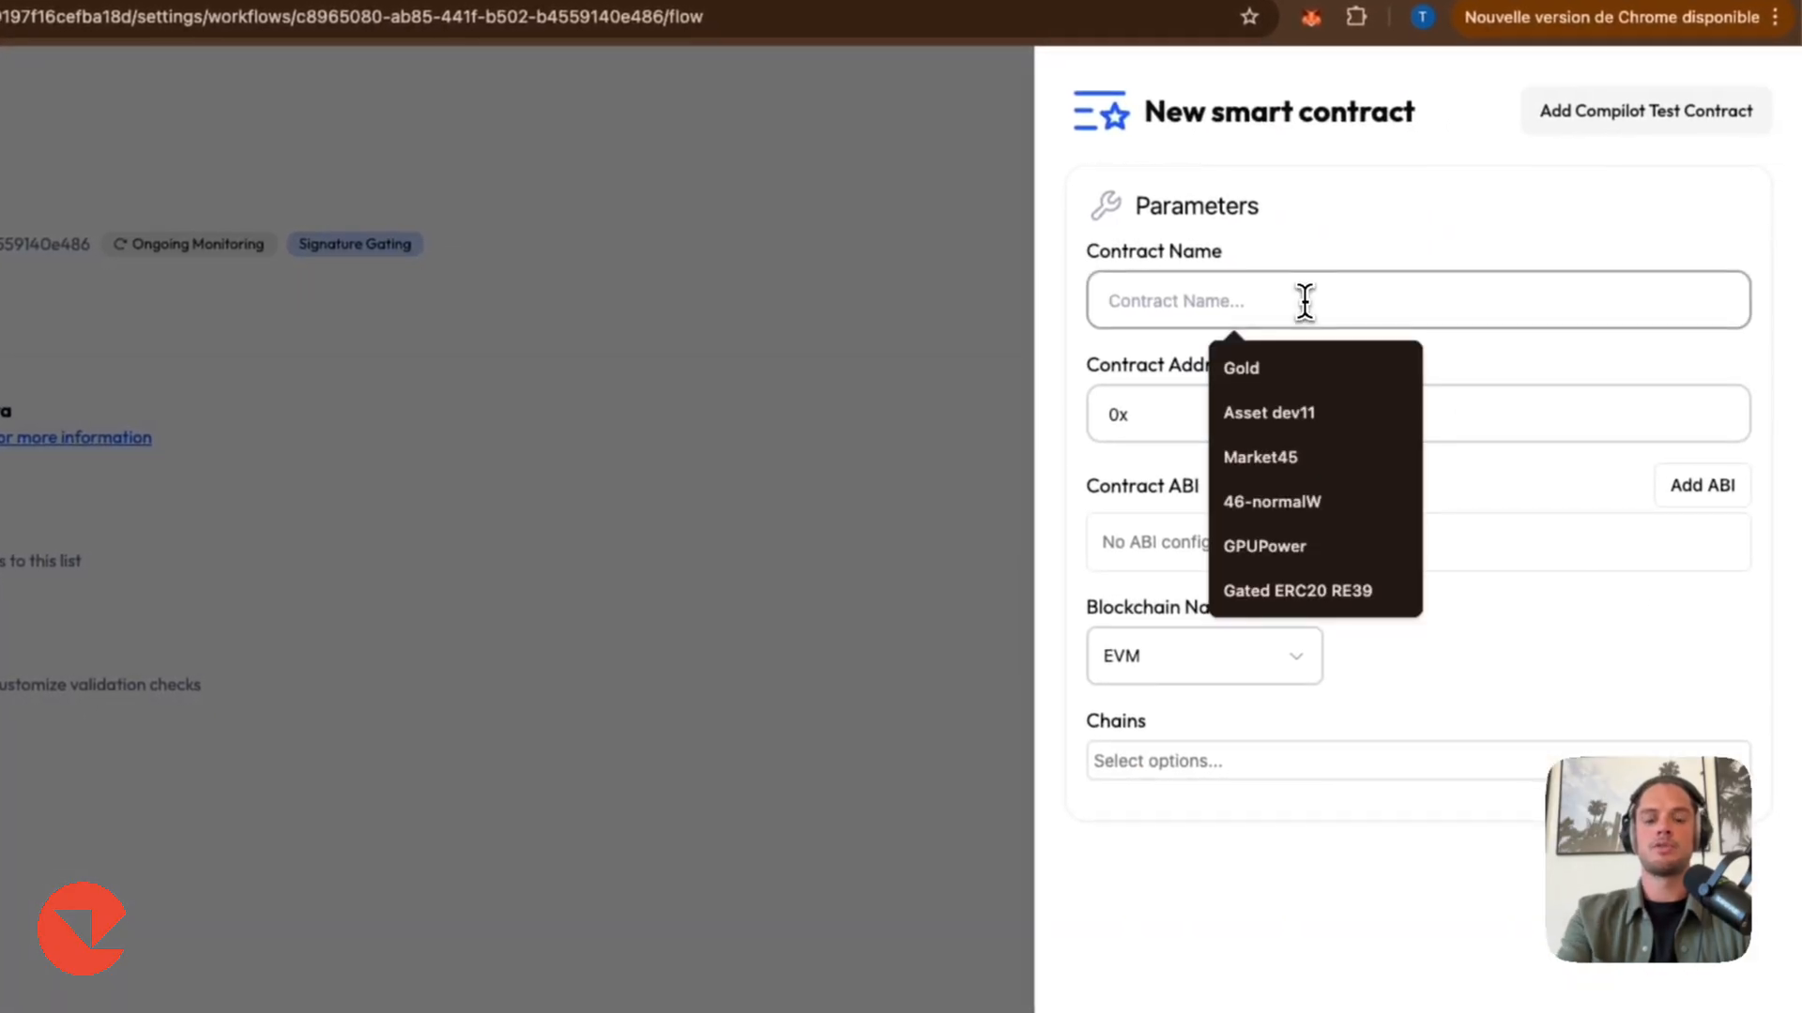
text(Gated Market)
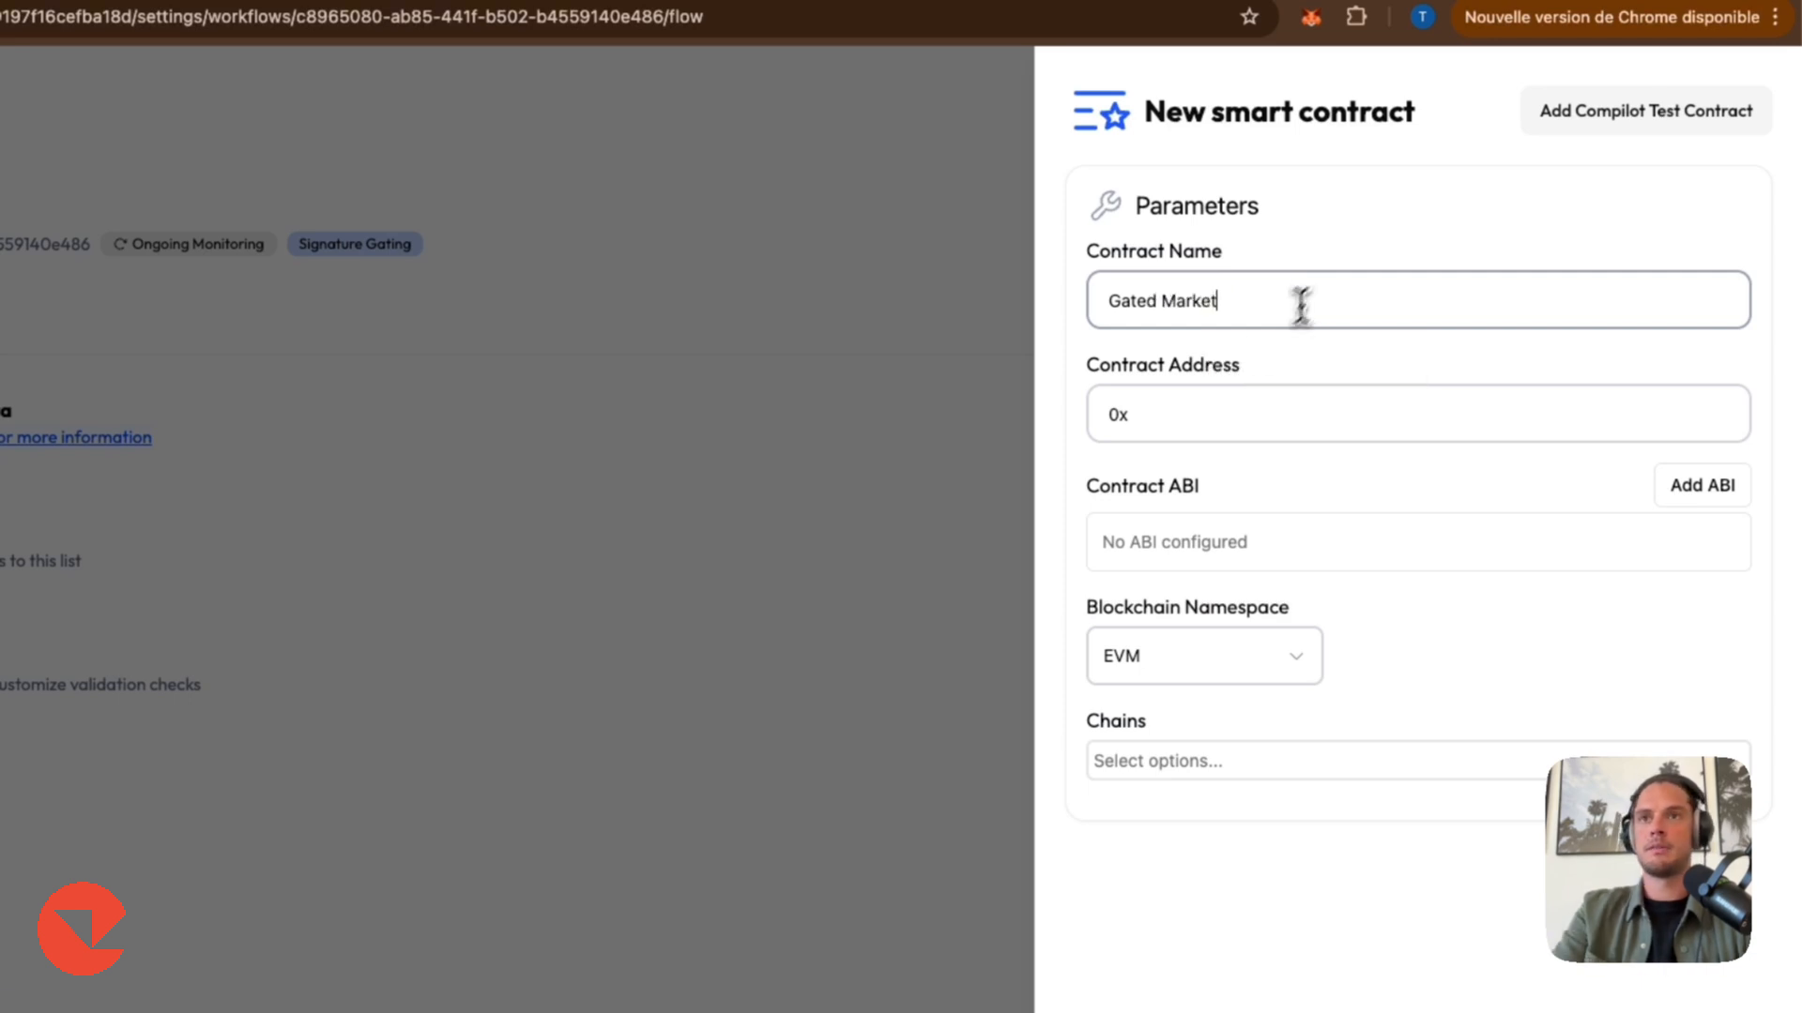
click(1219, 413)
key(super+v)
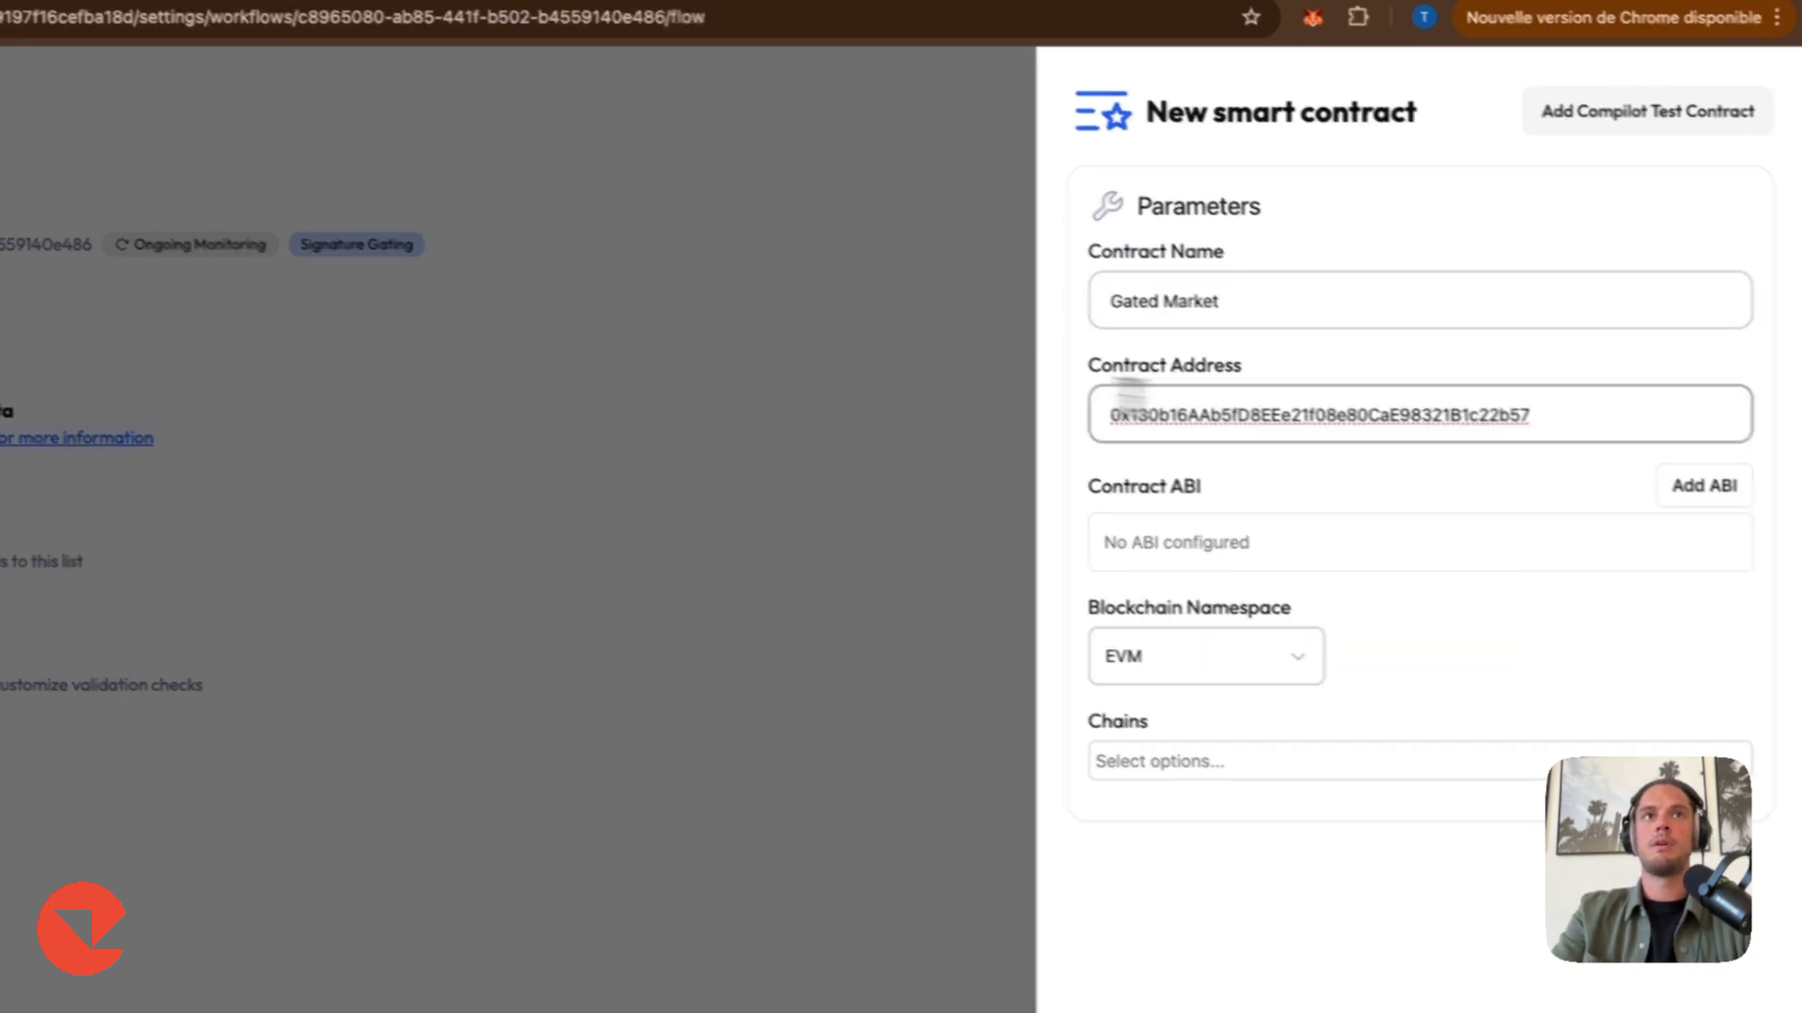
Copy the contract ABI from the market's setup instructions and add it to the new Gated Market contract.
click(229, 72)
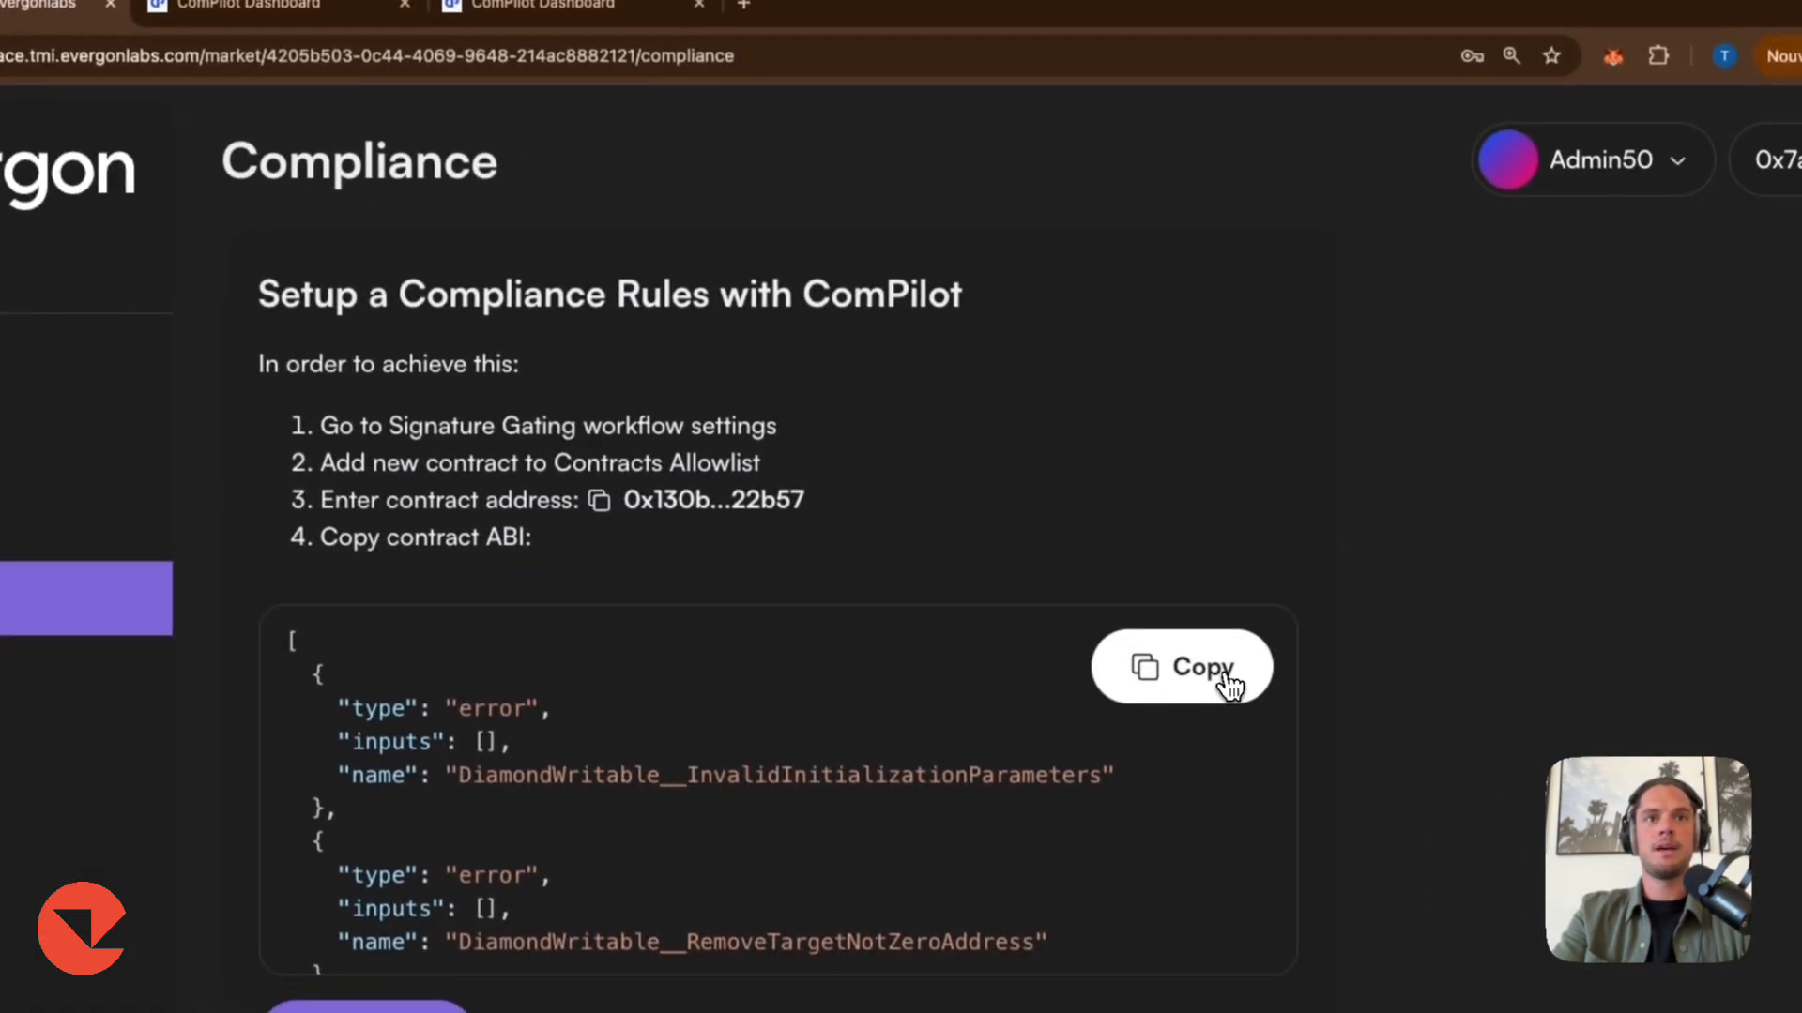
click(1417, 728)
click(507, 58)
click(1742, 531)
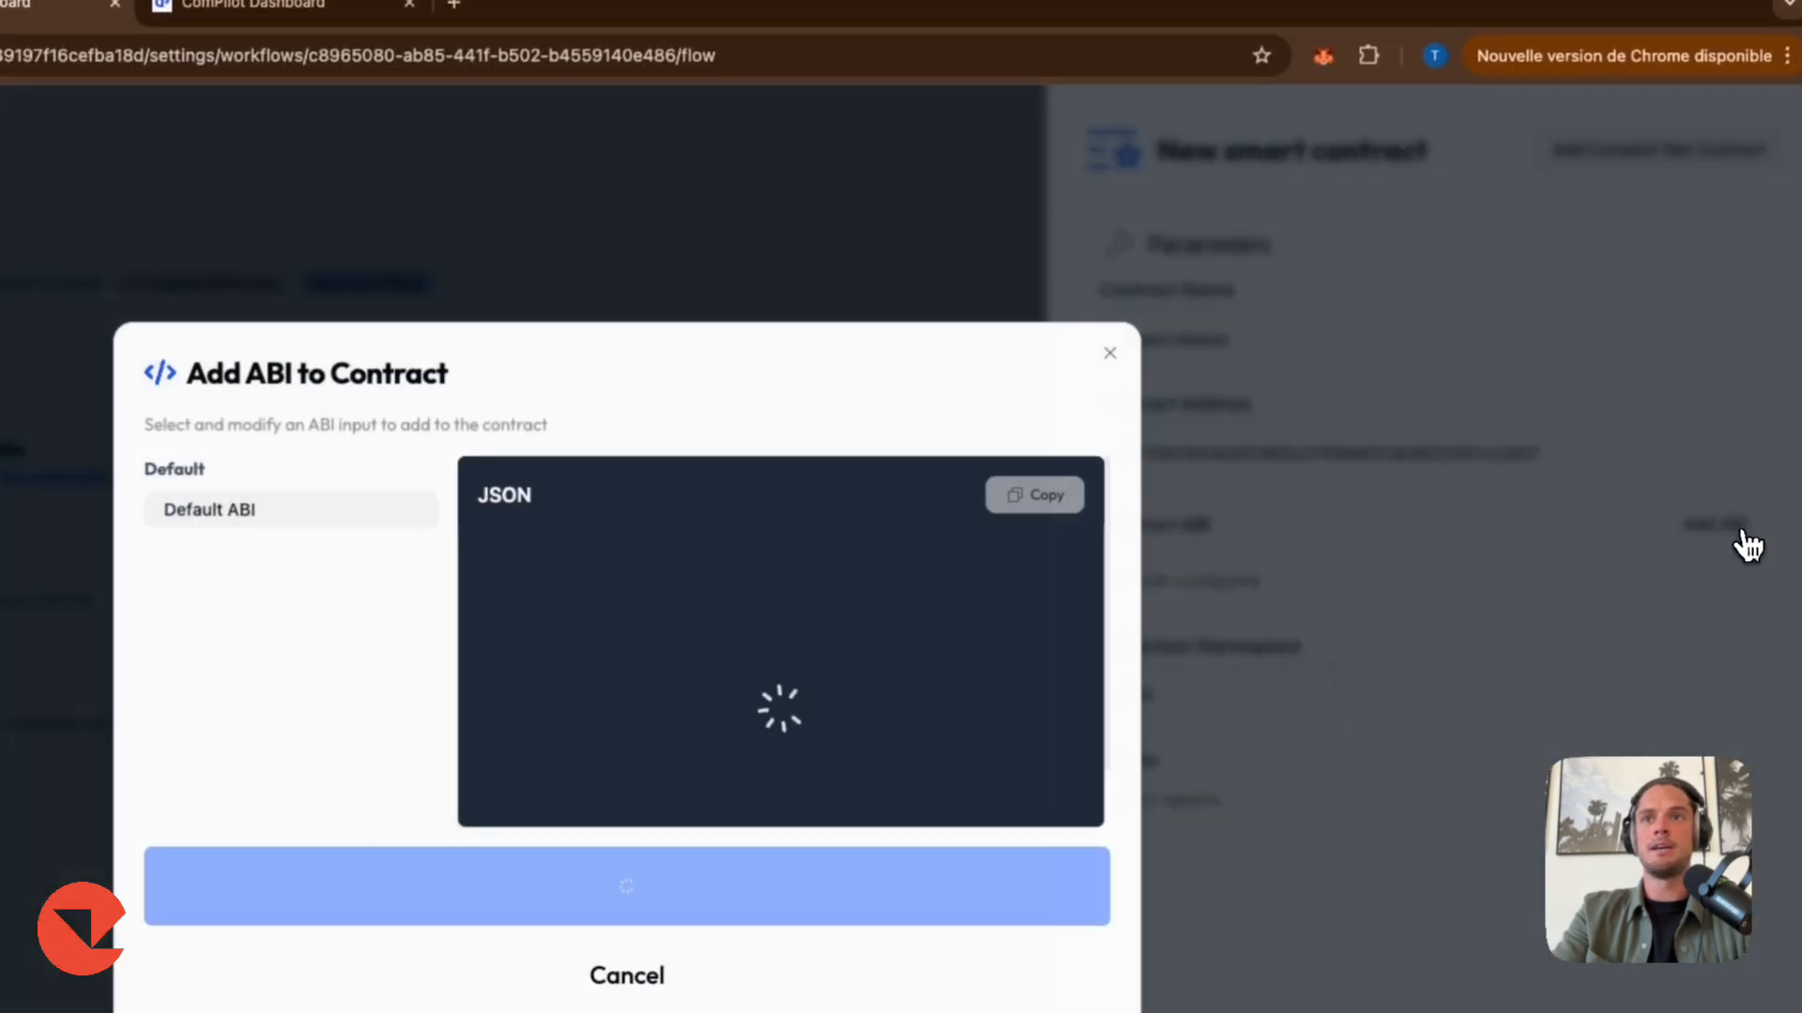
click(785, 503)
key(super+a)
key(super+v)
click(694, 868)
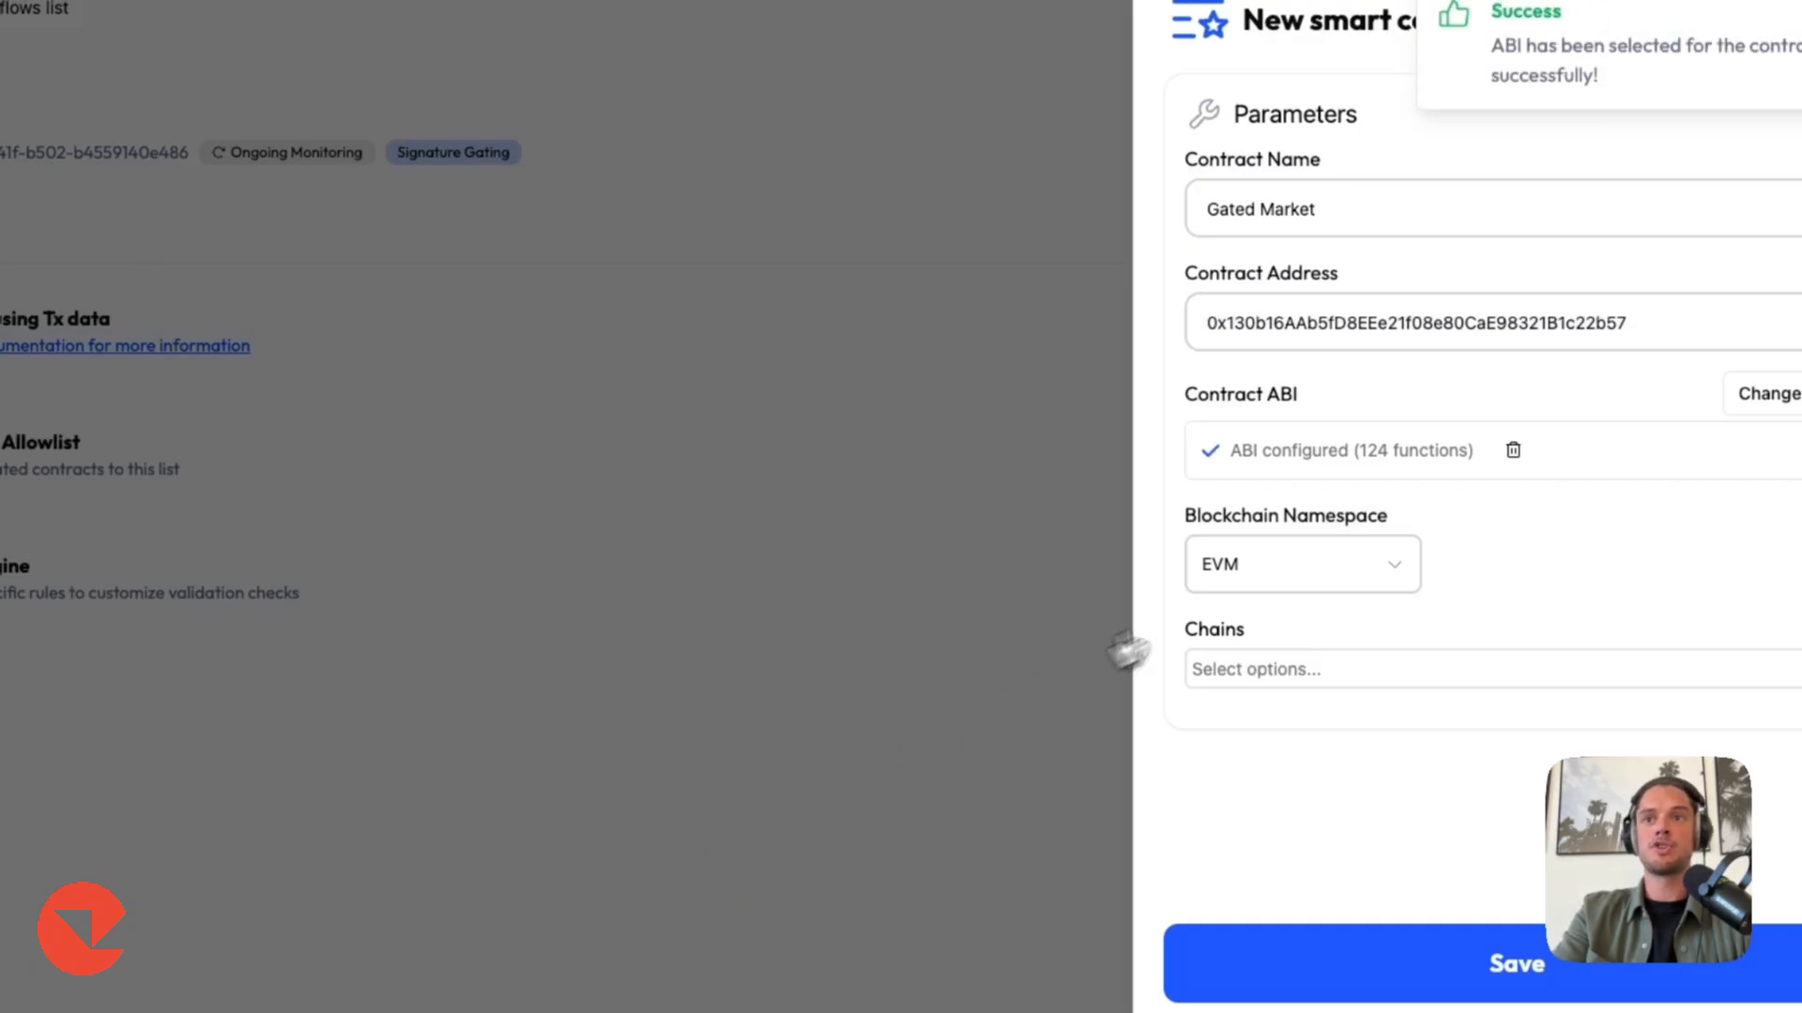
Keep the EVM blockchain namespace, choose the Sepolia Testnet chain, and save the smart contract.
click(1351, 570)
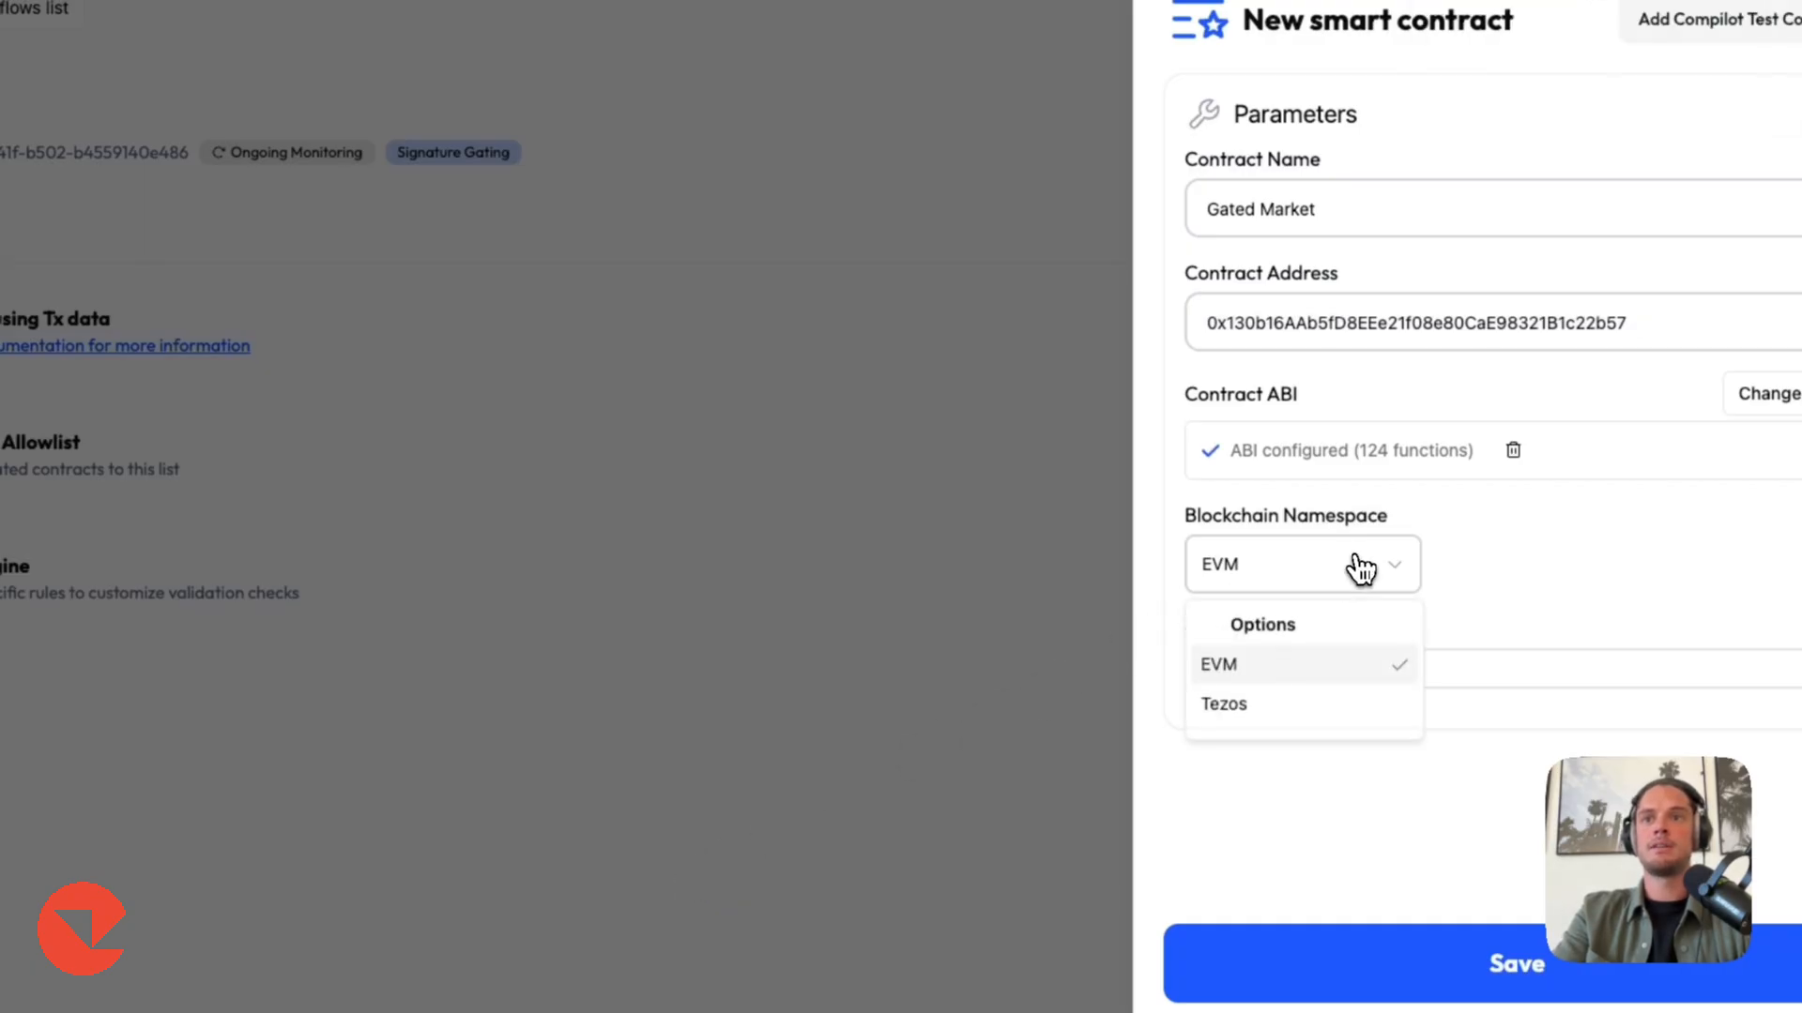
click(1522, 593)
click(222, 26)
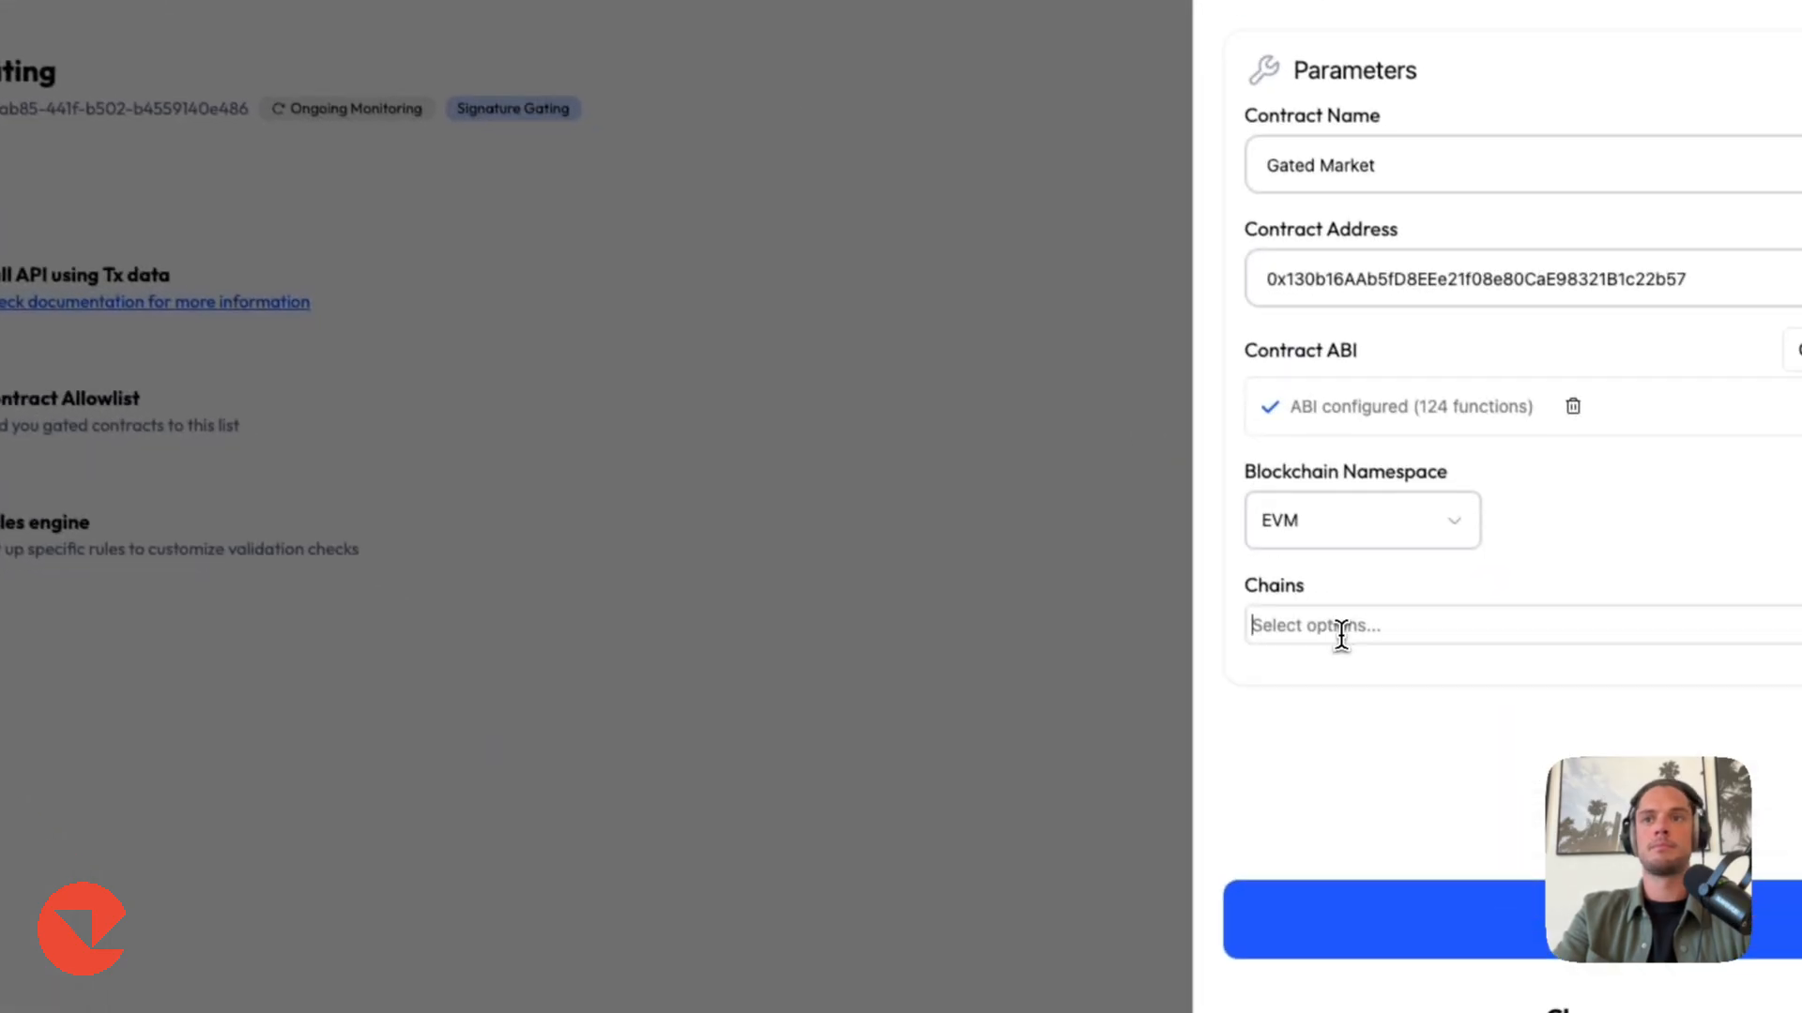
click(1337, 621)
text(sepo)
click(1308, 700)
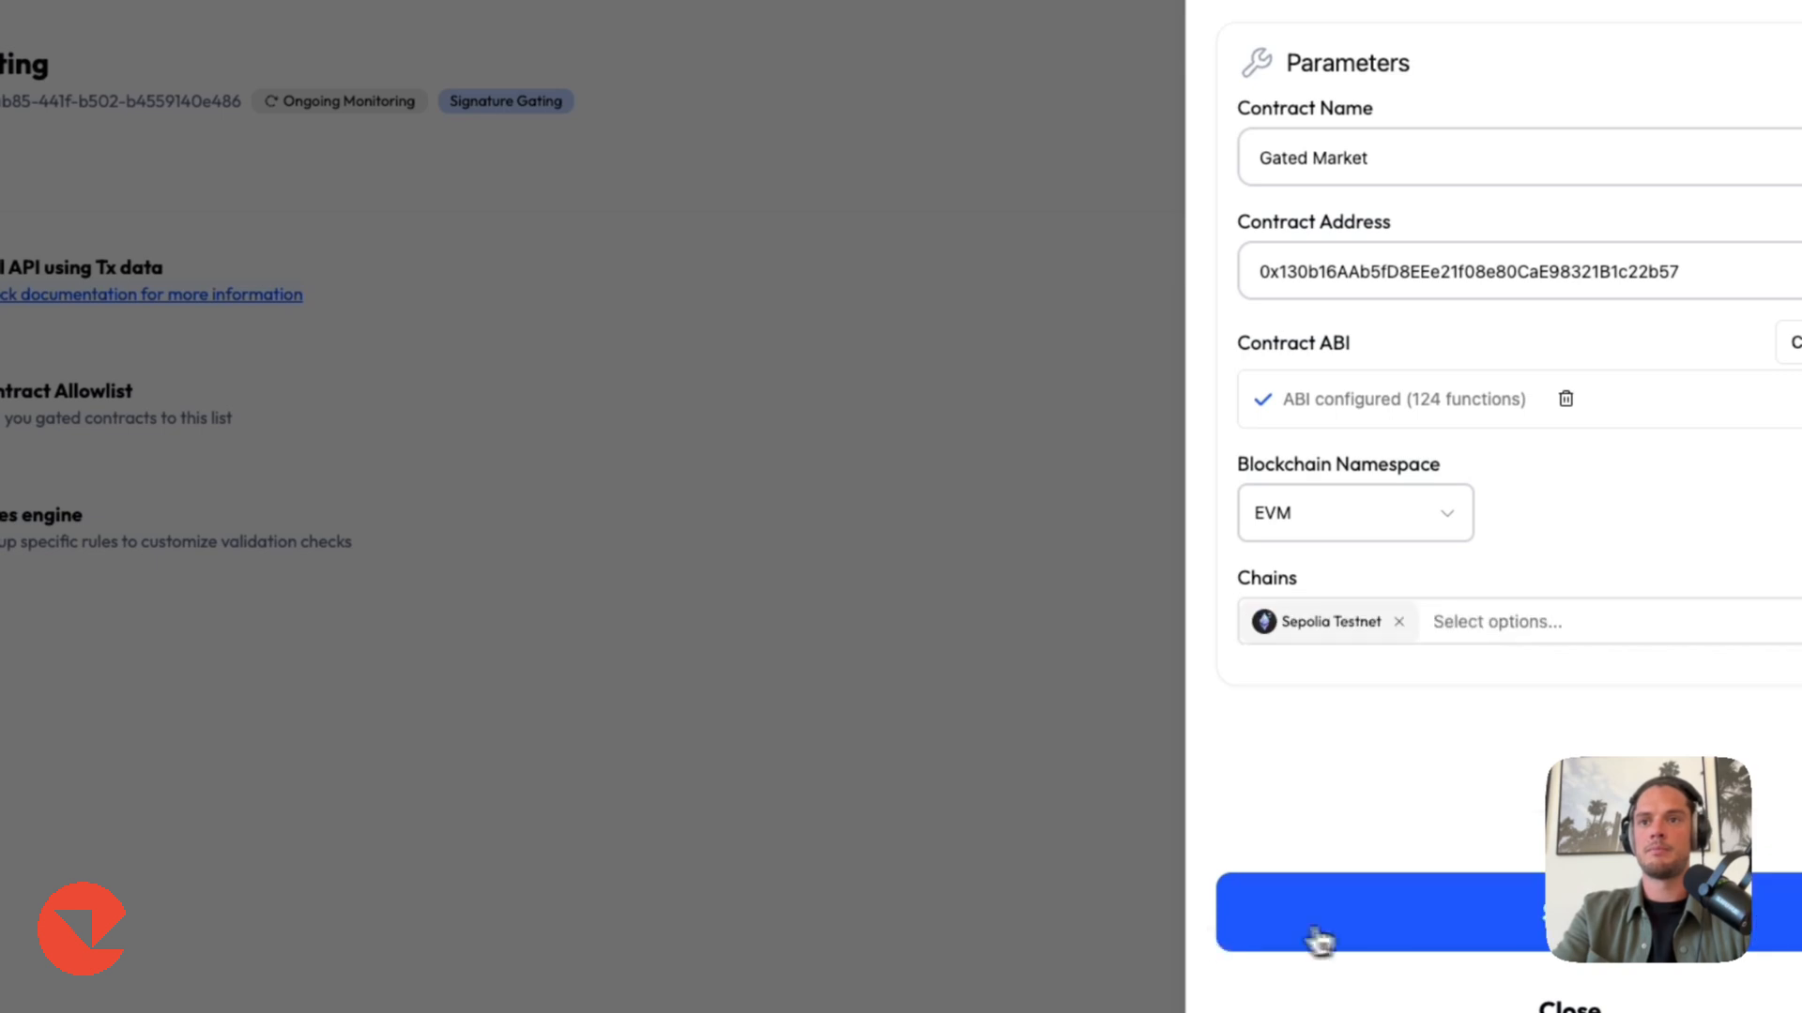
click(1315, 939)
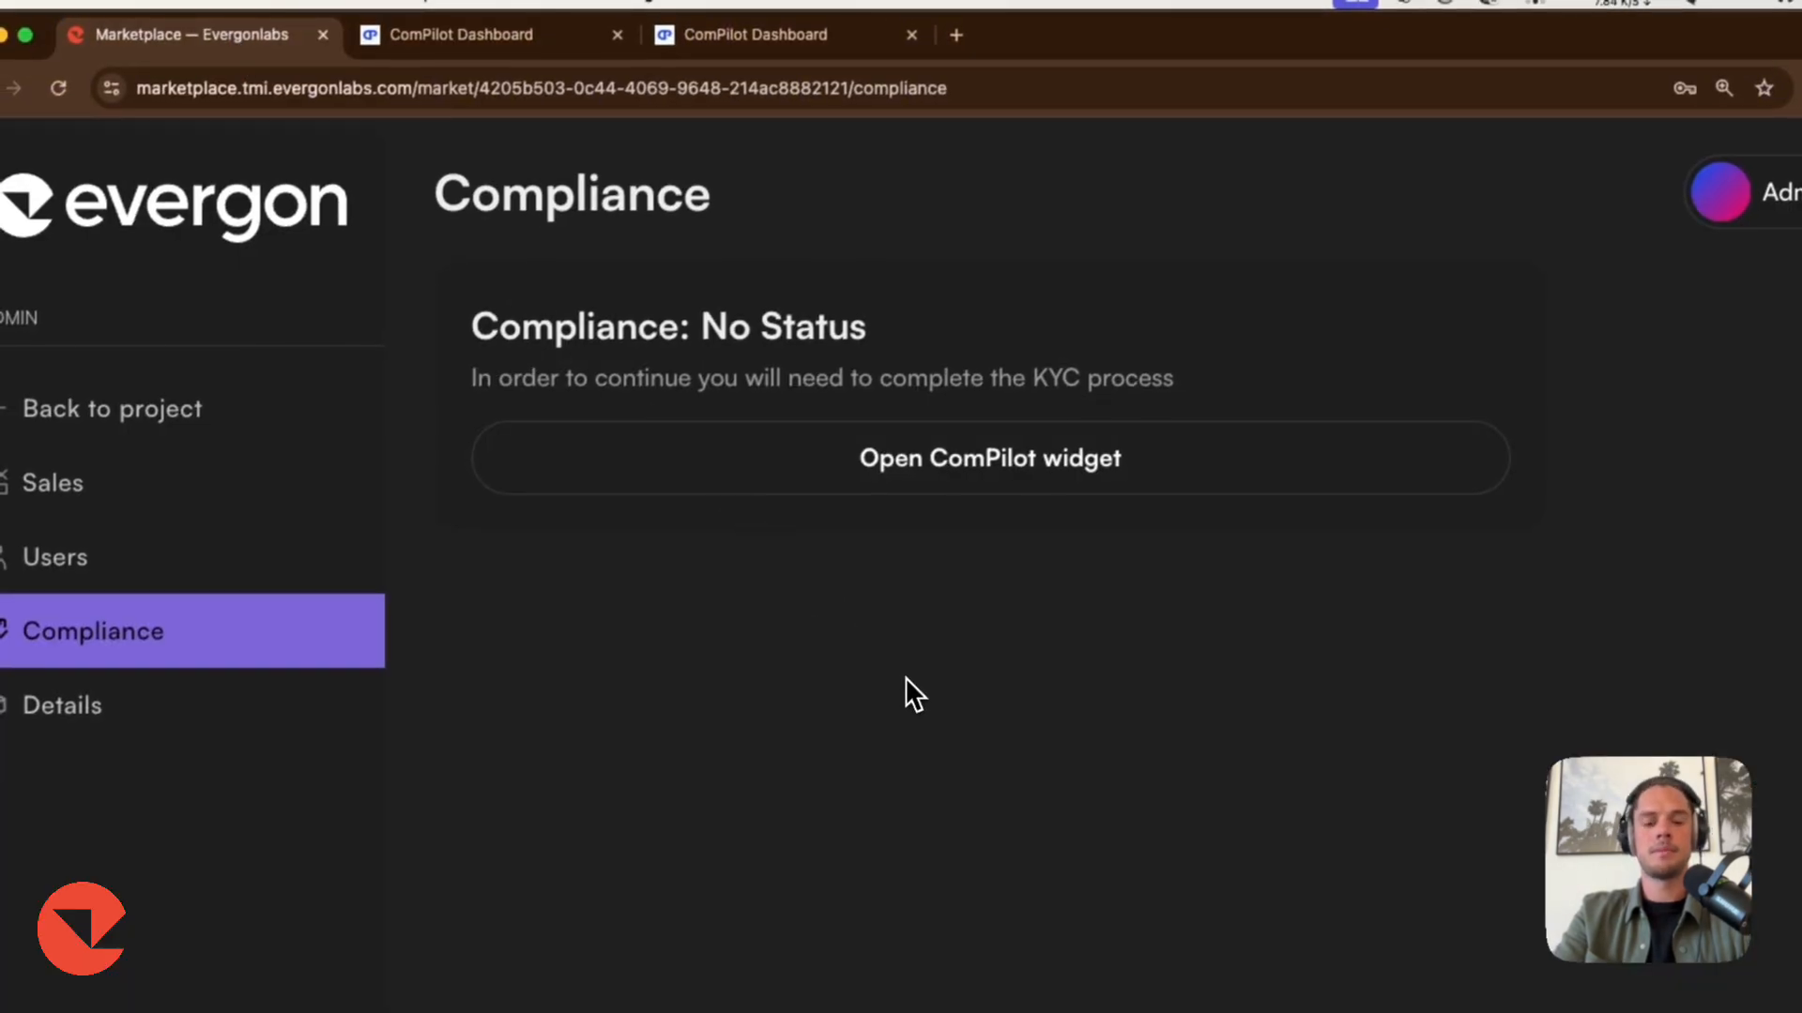
Open the ComPilot widget on the market's compliance page and complete the KYC, accepting the terms and conditions.
click(985, 491)
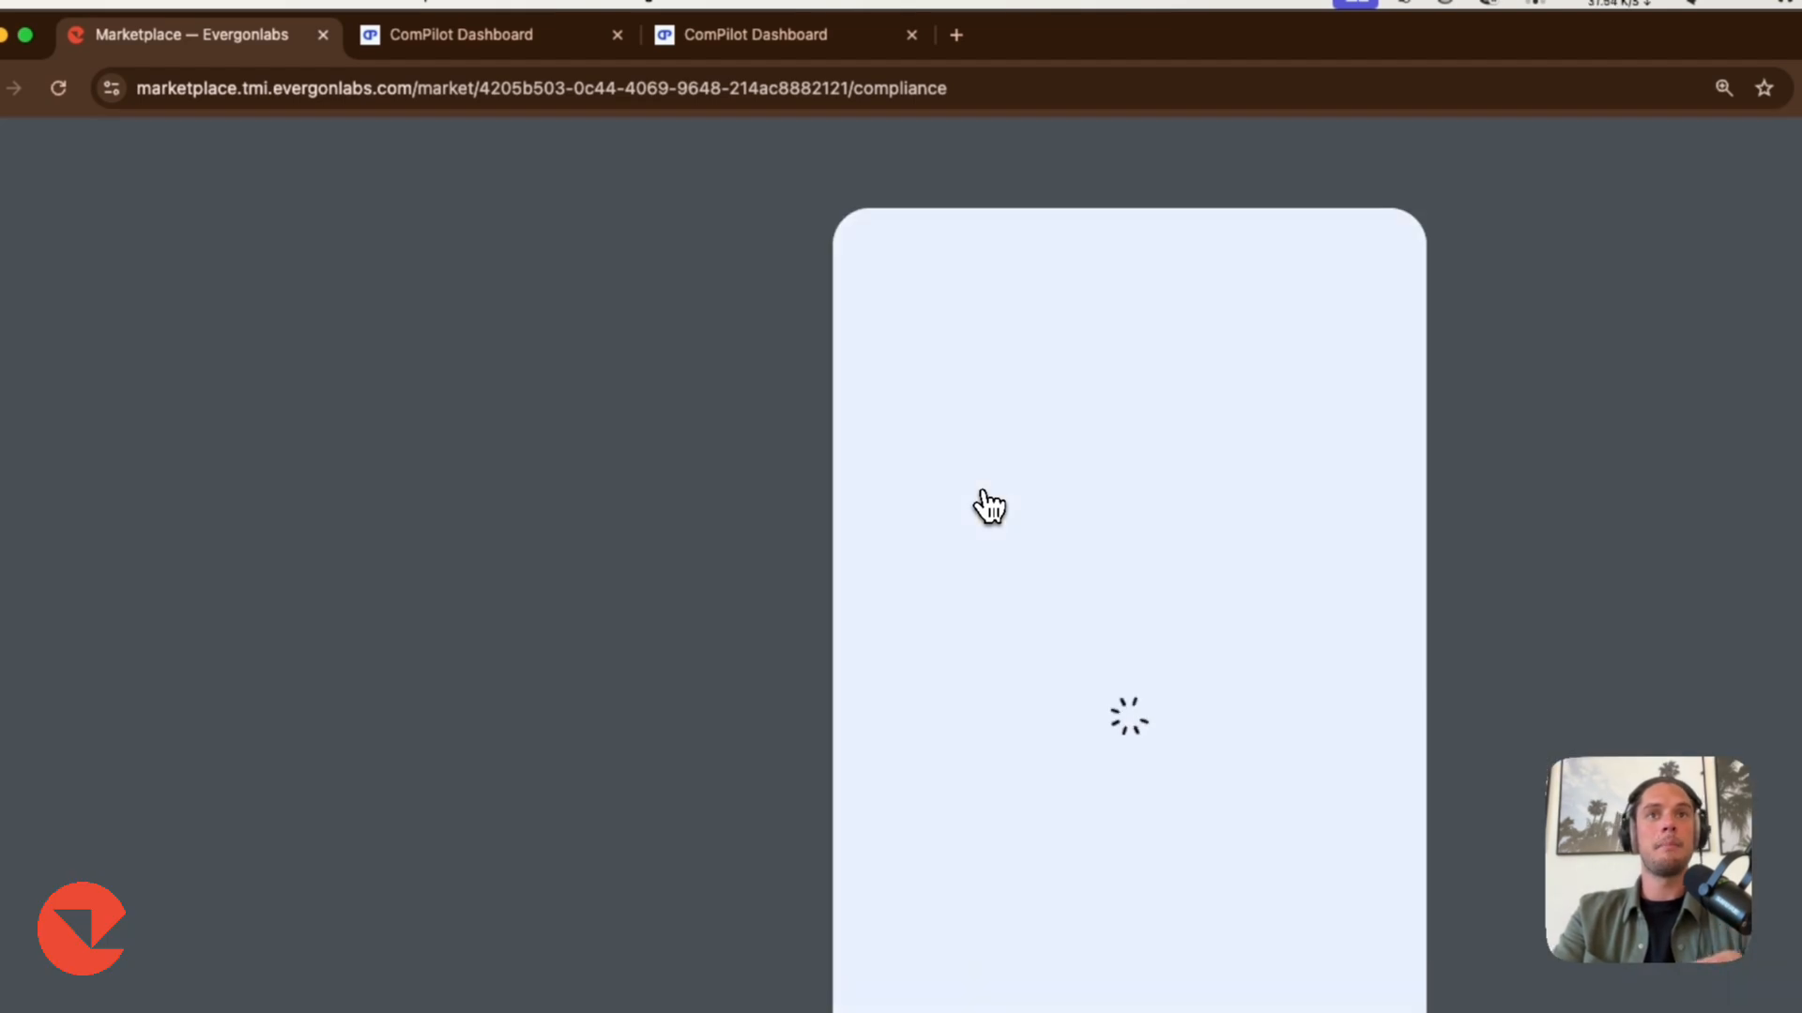
click(921, 844)
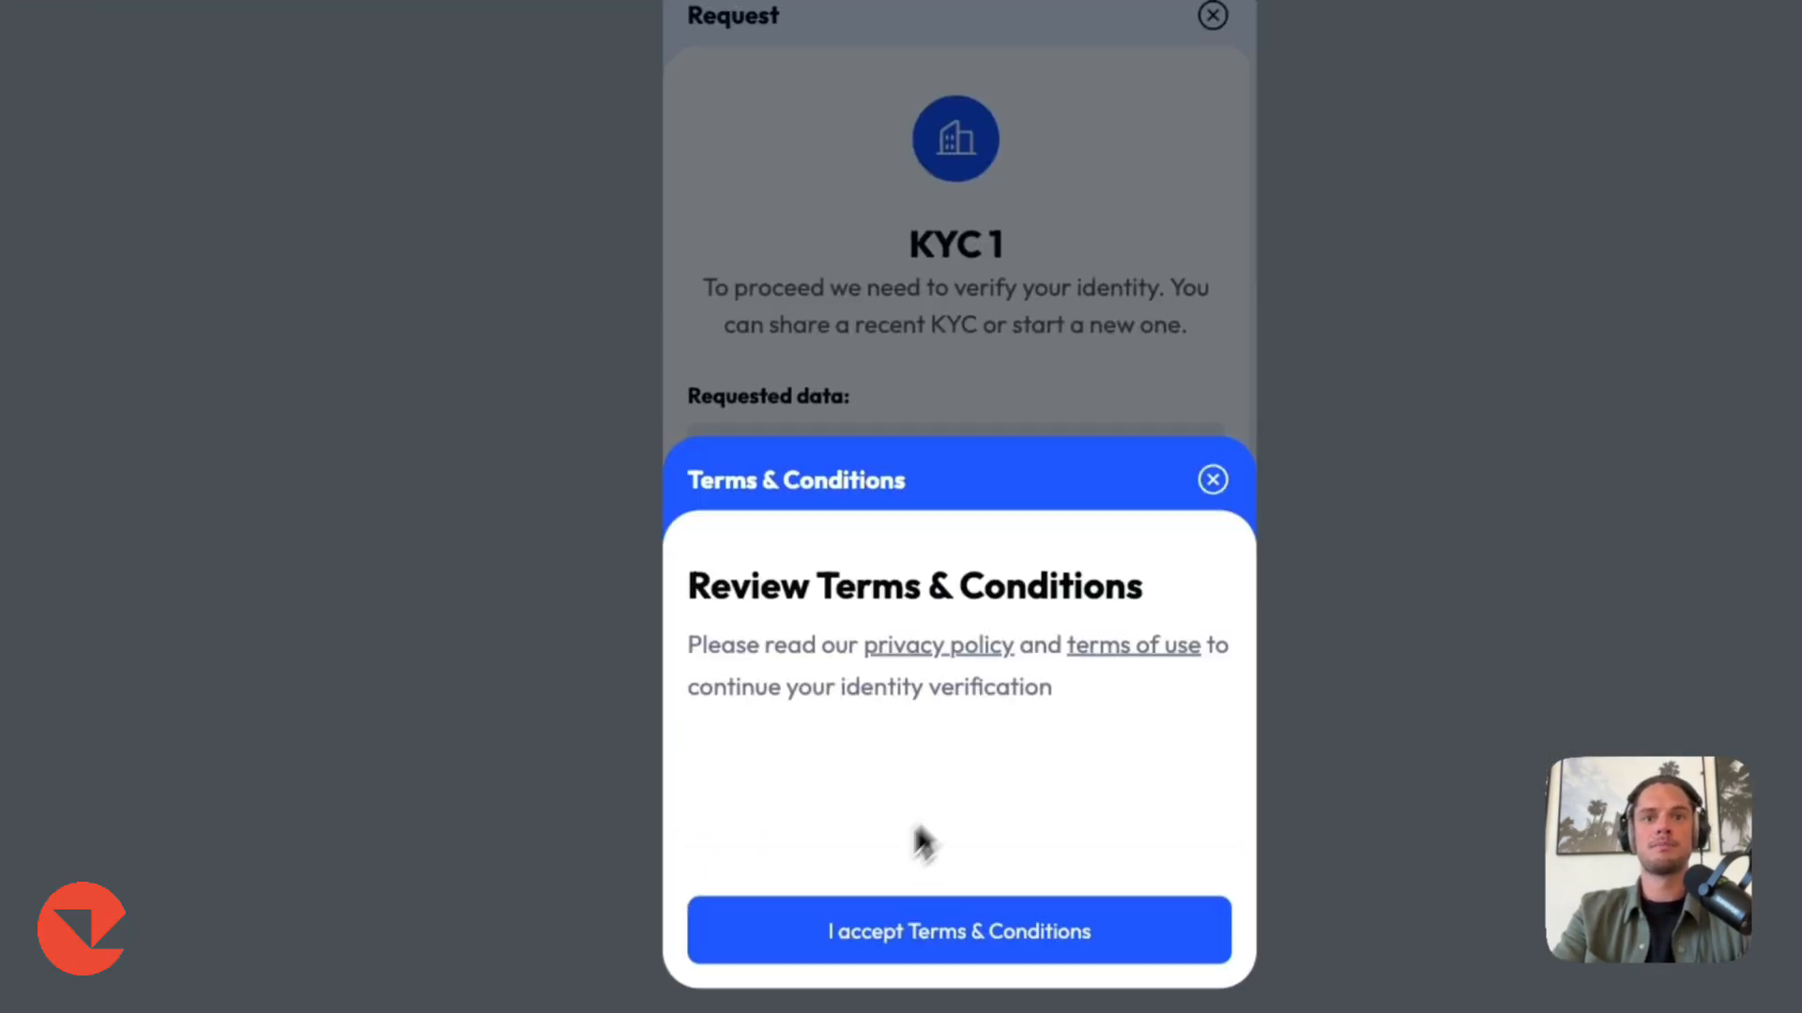
click(920, 924)
click(841, 450)
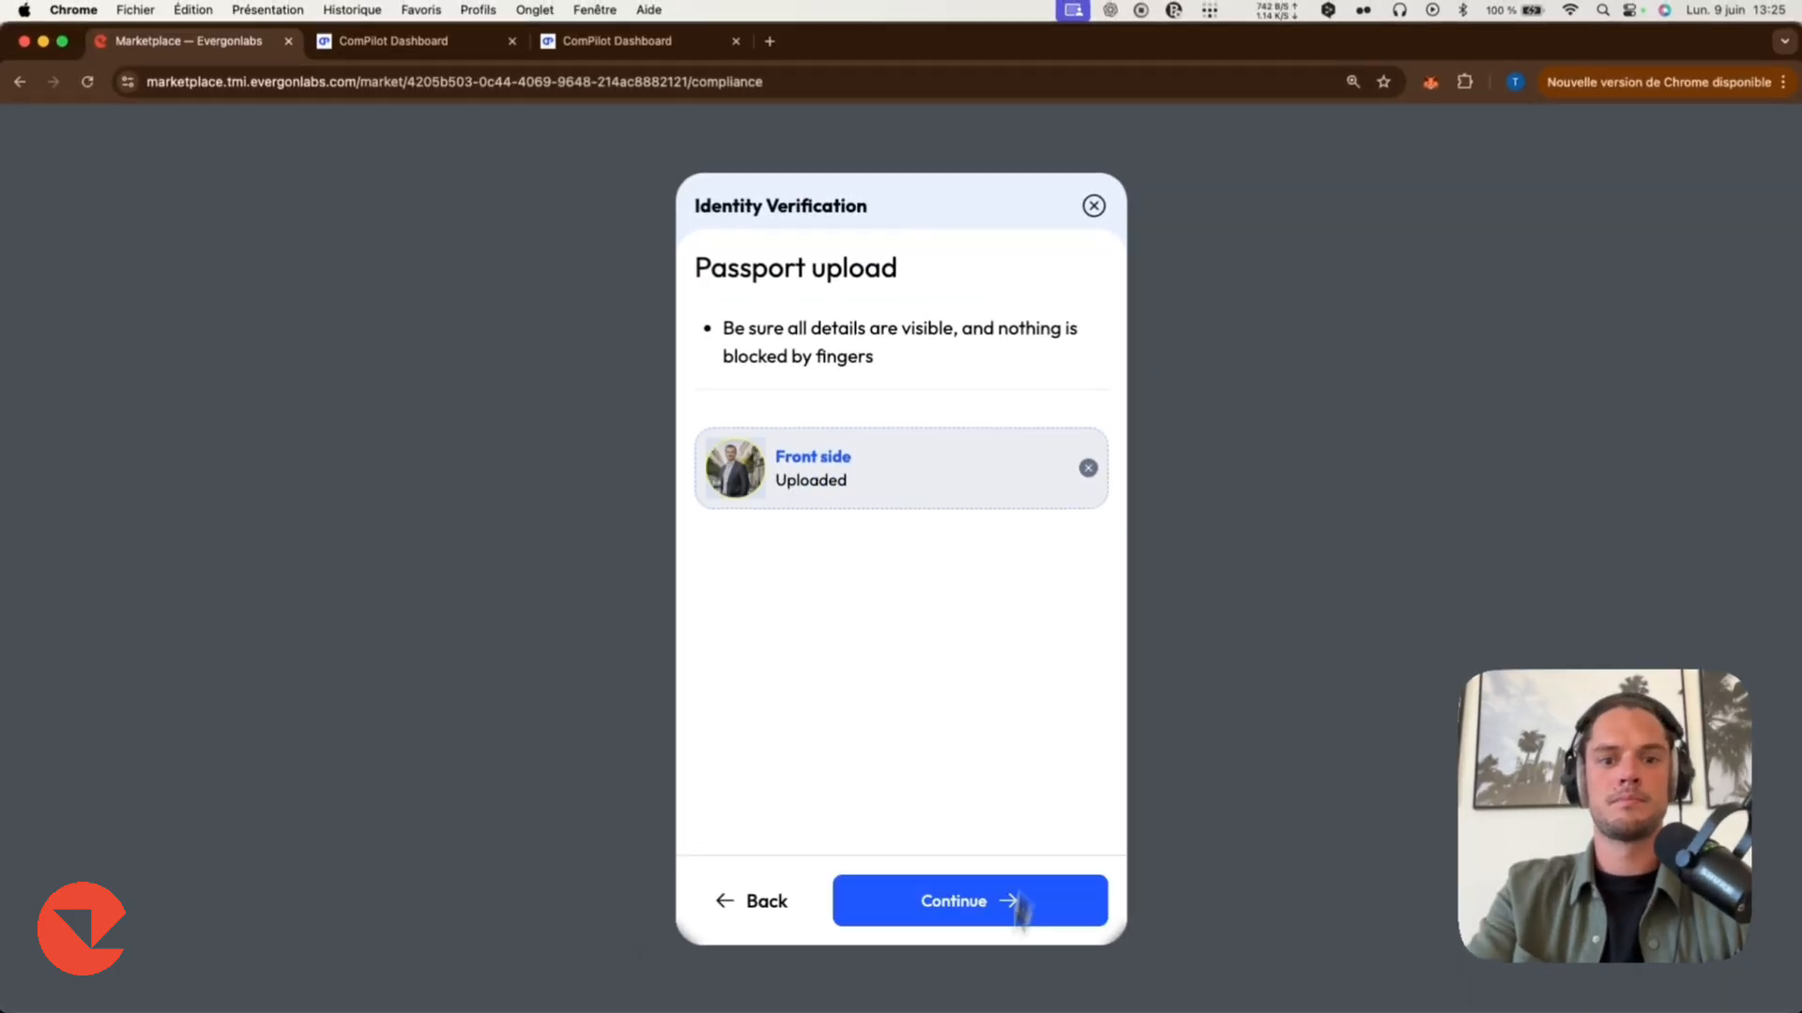
click(1013, 904)
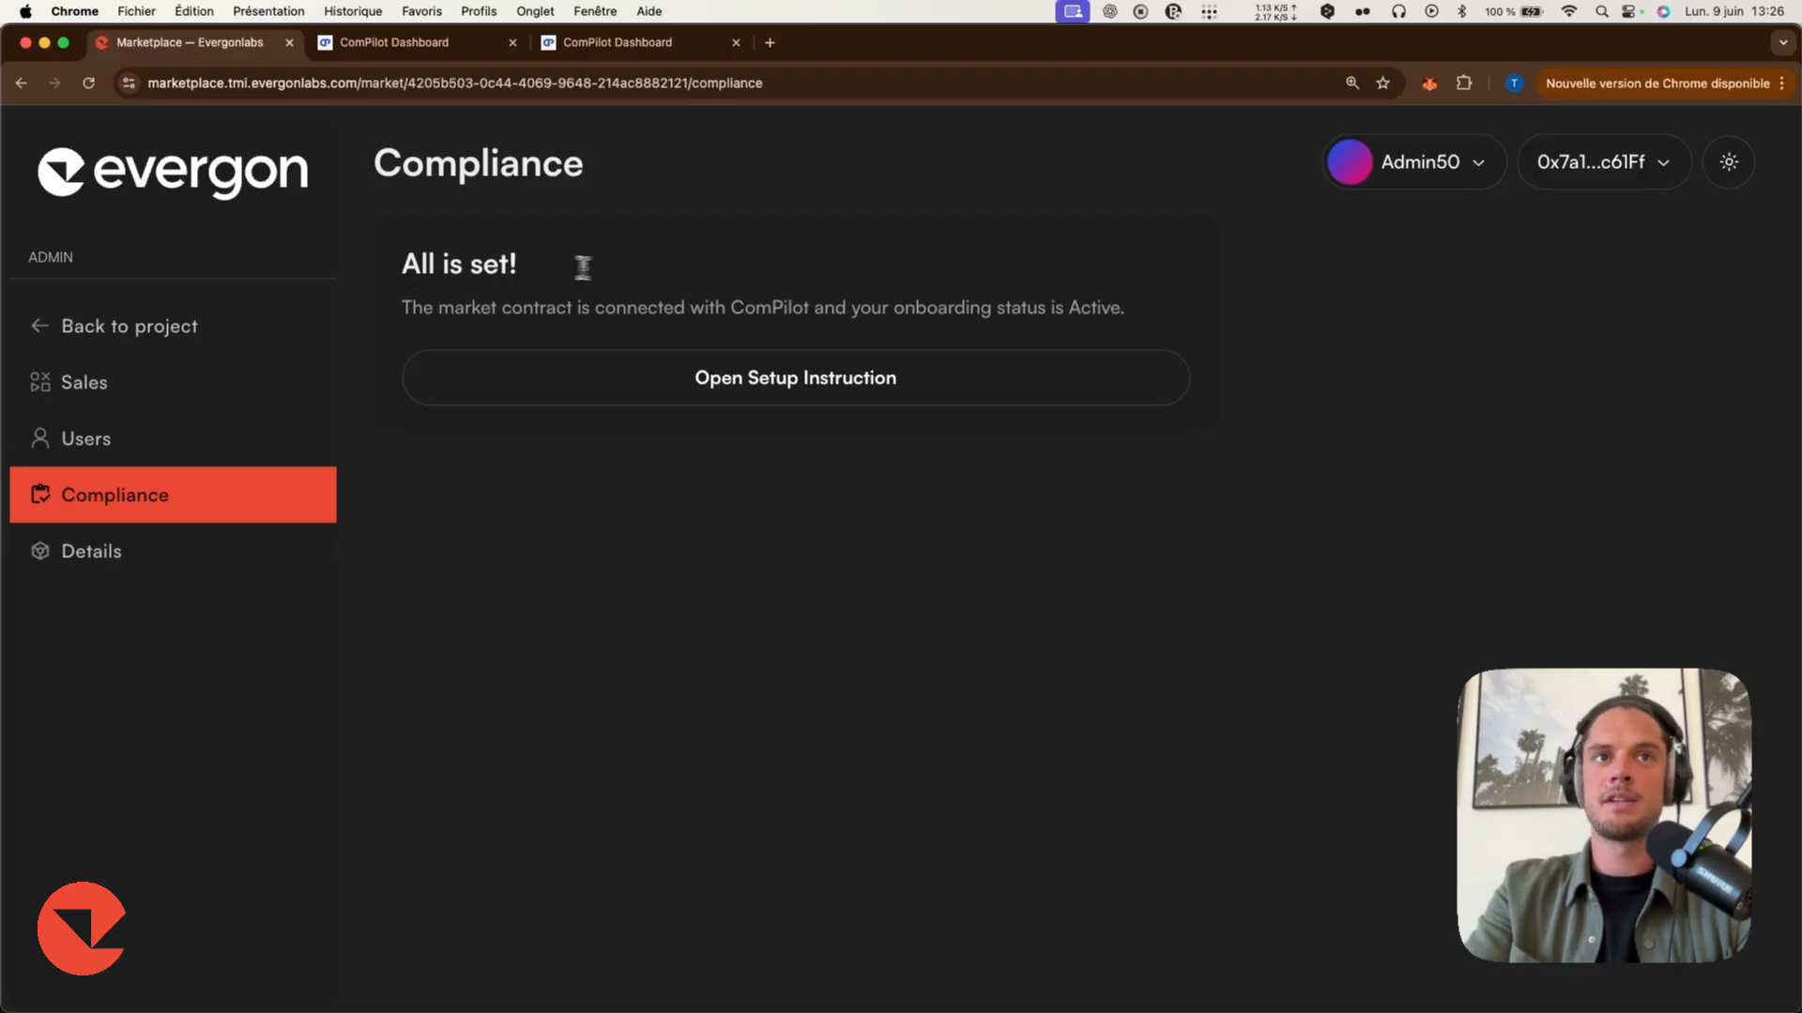
Start creating a new Gated ERC-20 asset and choose Real Estate as the asset type.
triple_click(582, 268)
click(594, 602)
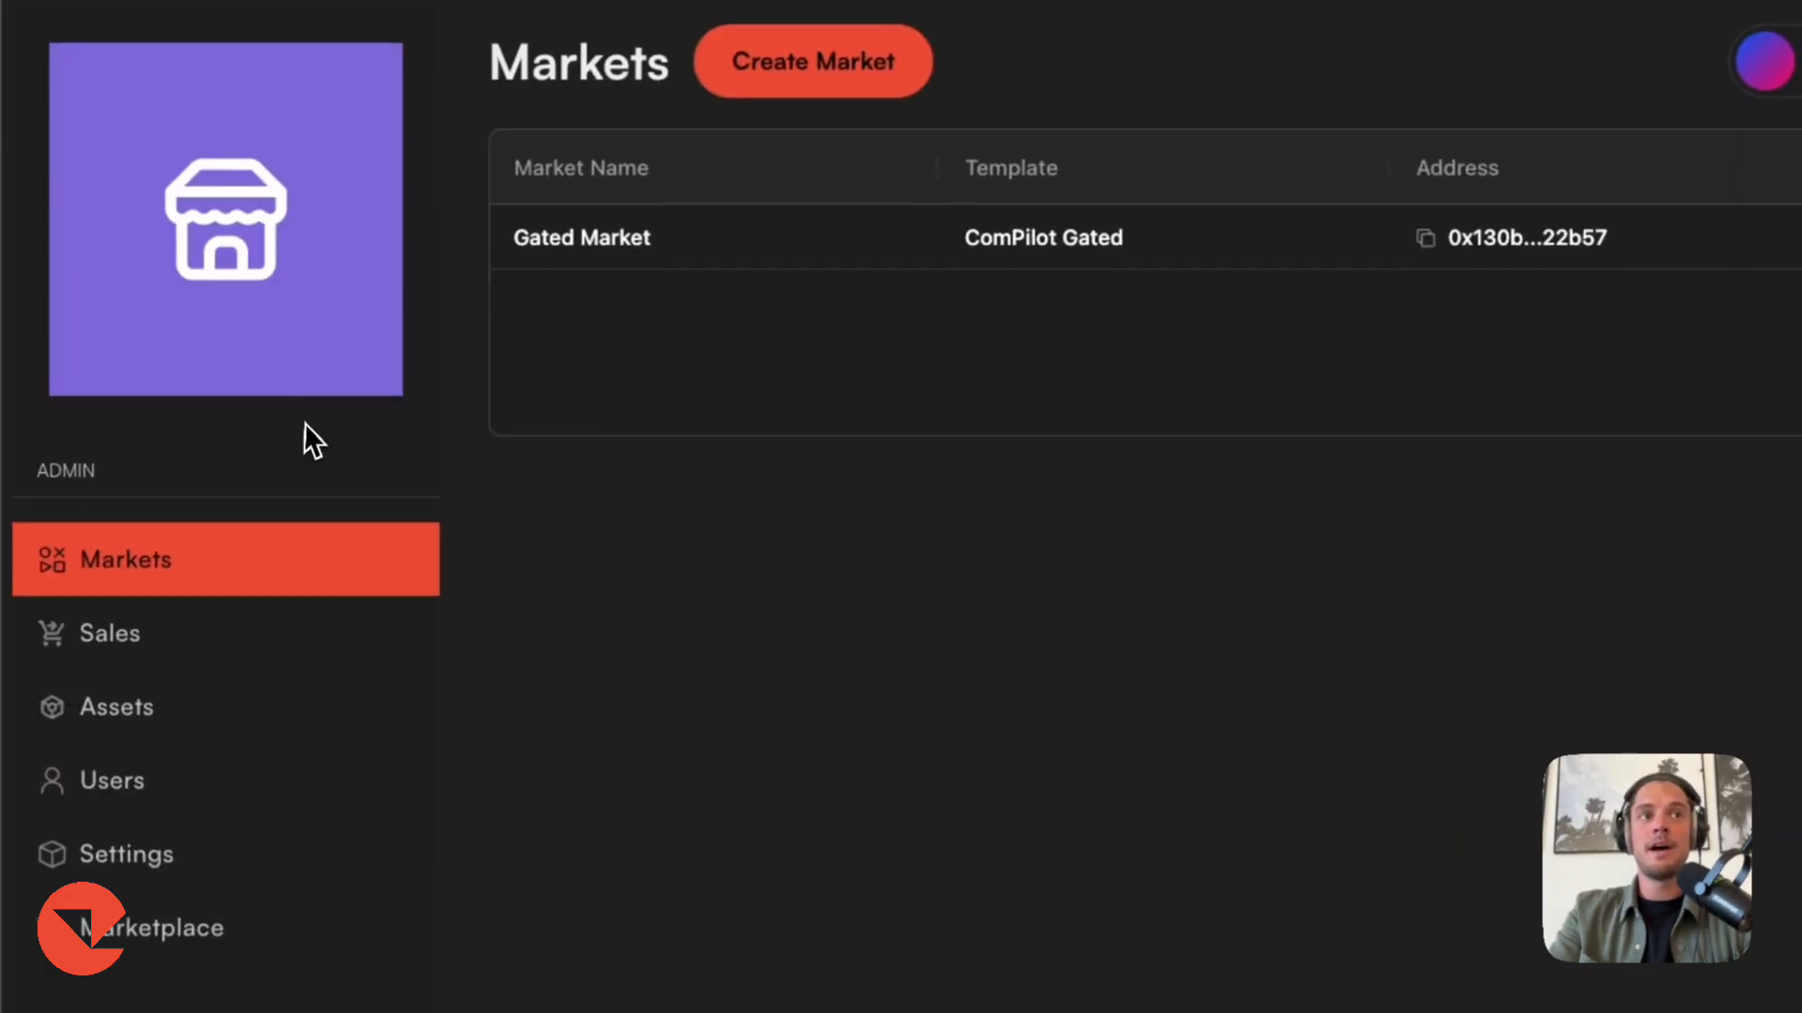
click(197, 721)
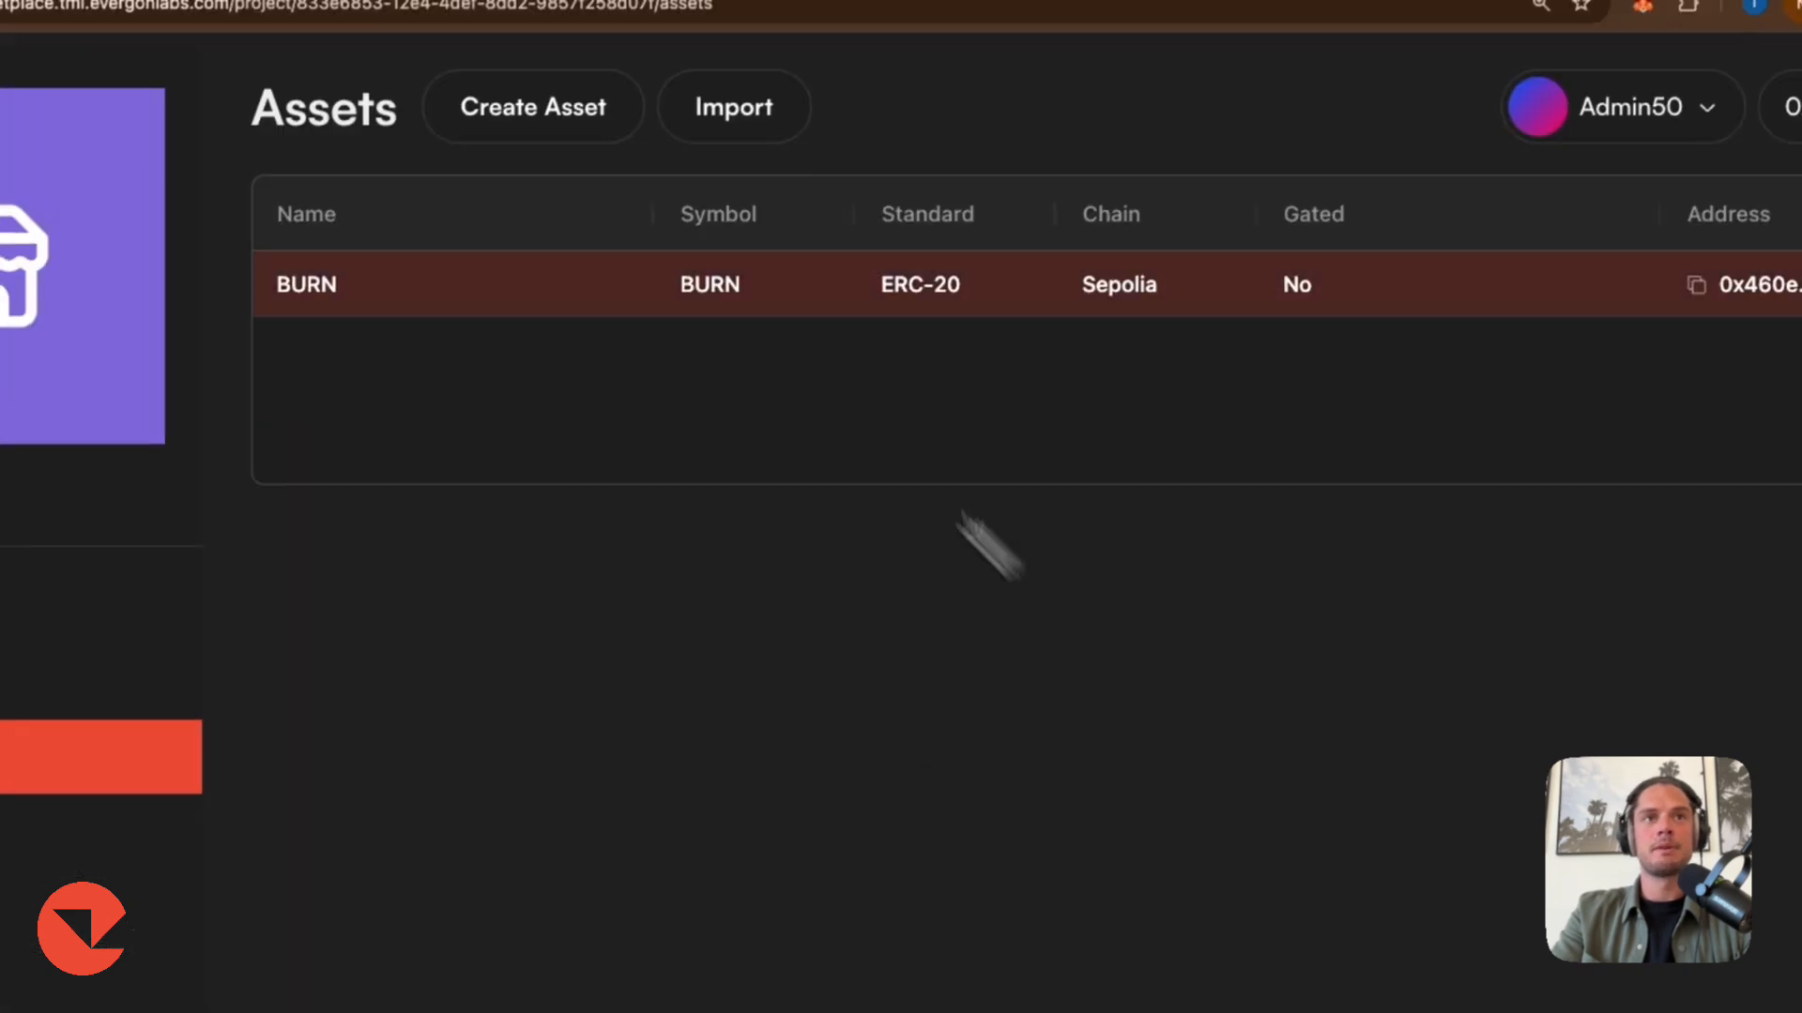
click(798, 62)
click(891, 369)
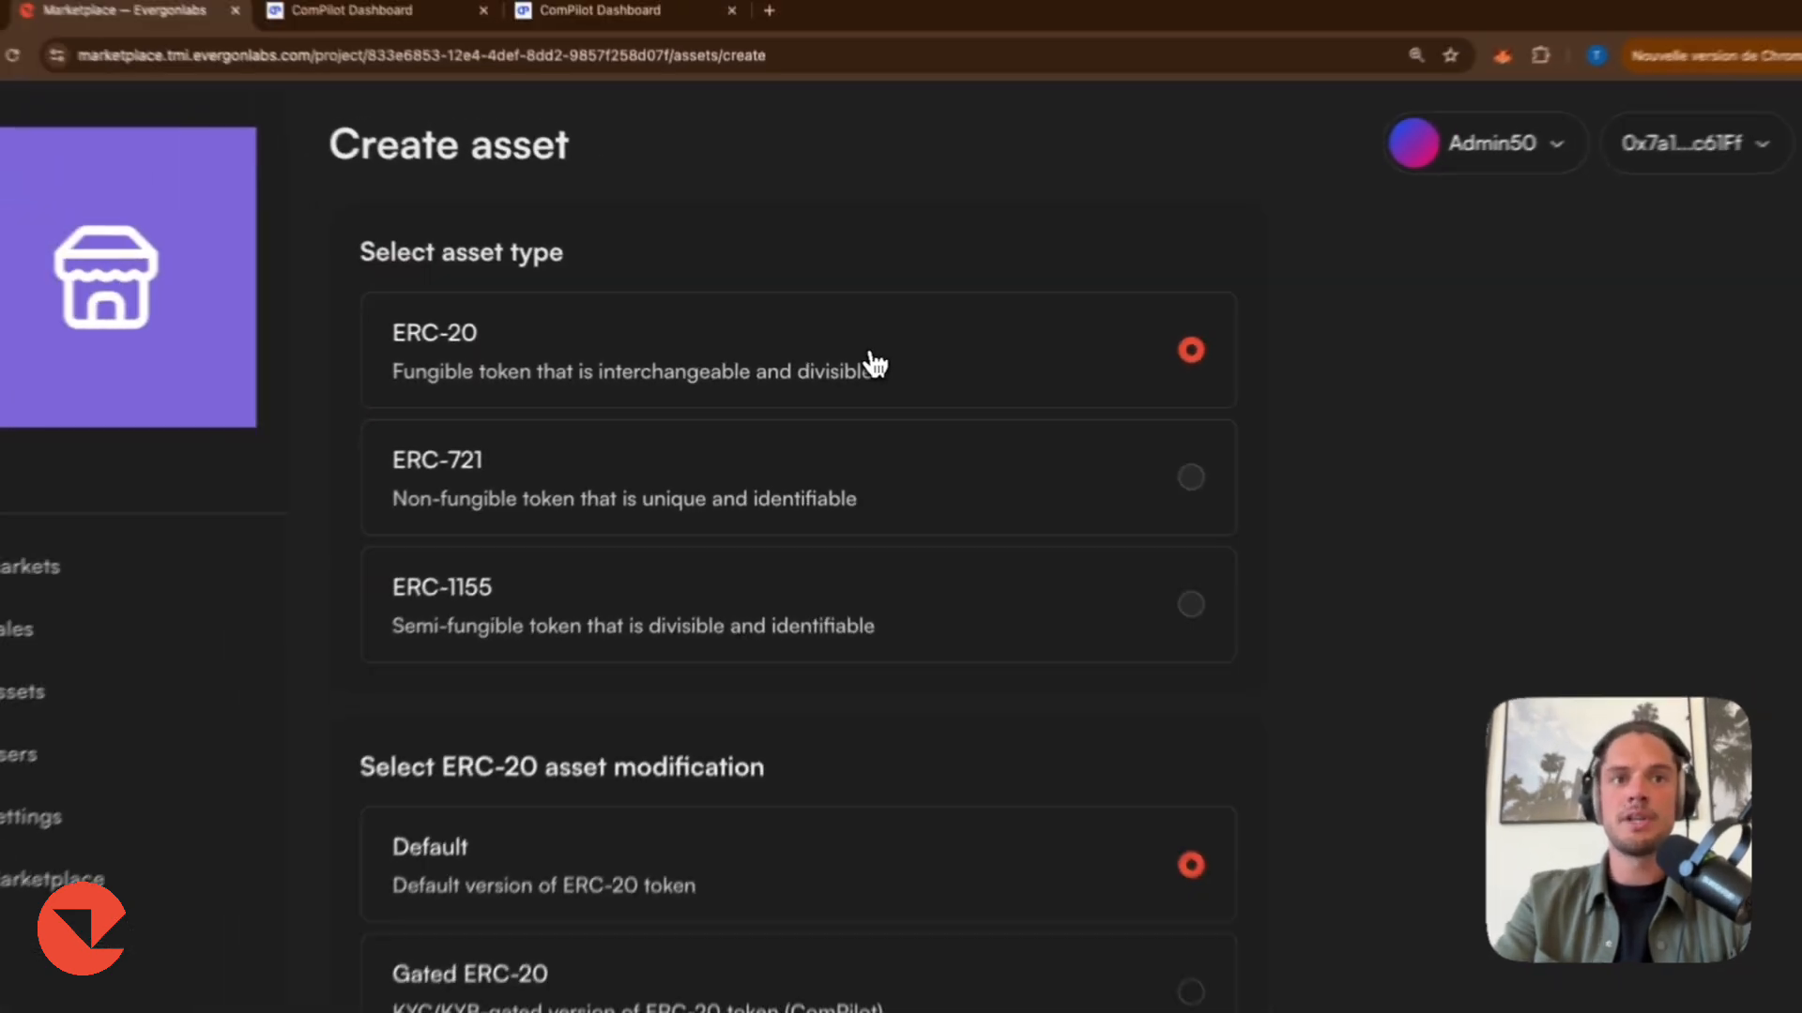
scroll(826, 581, down, 2)
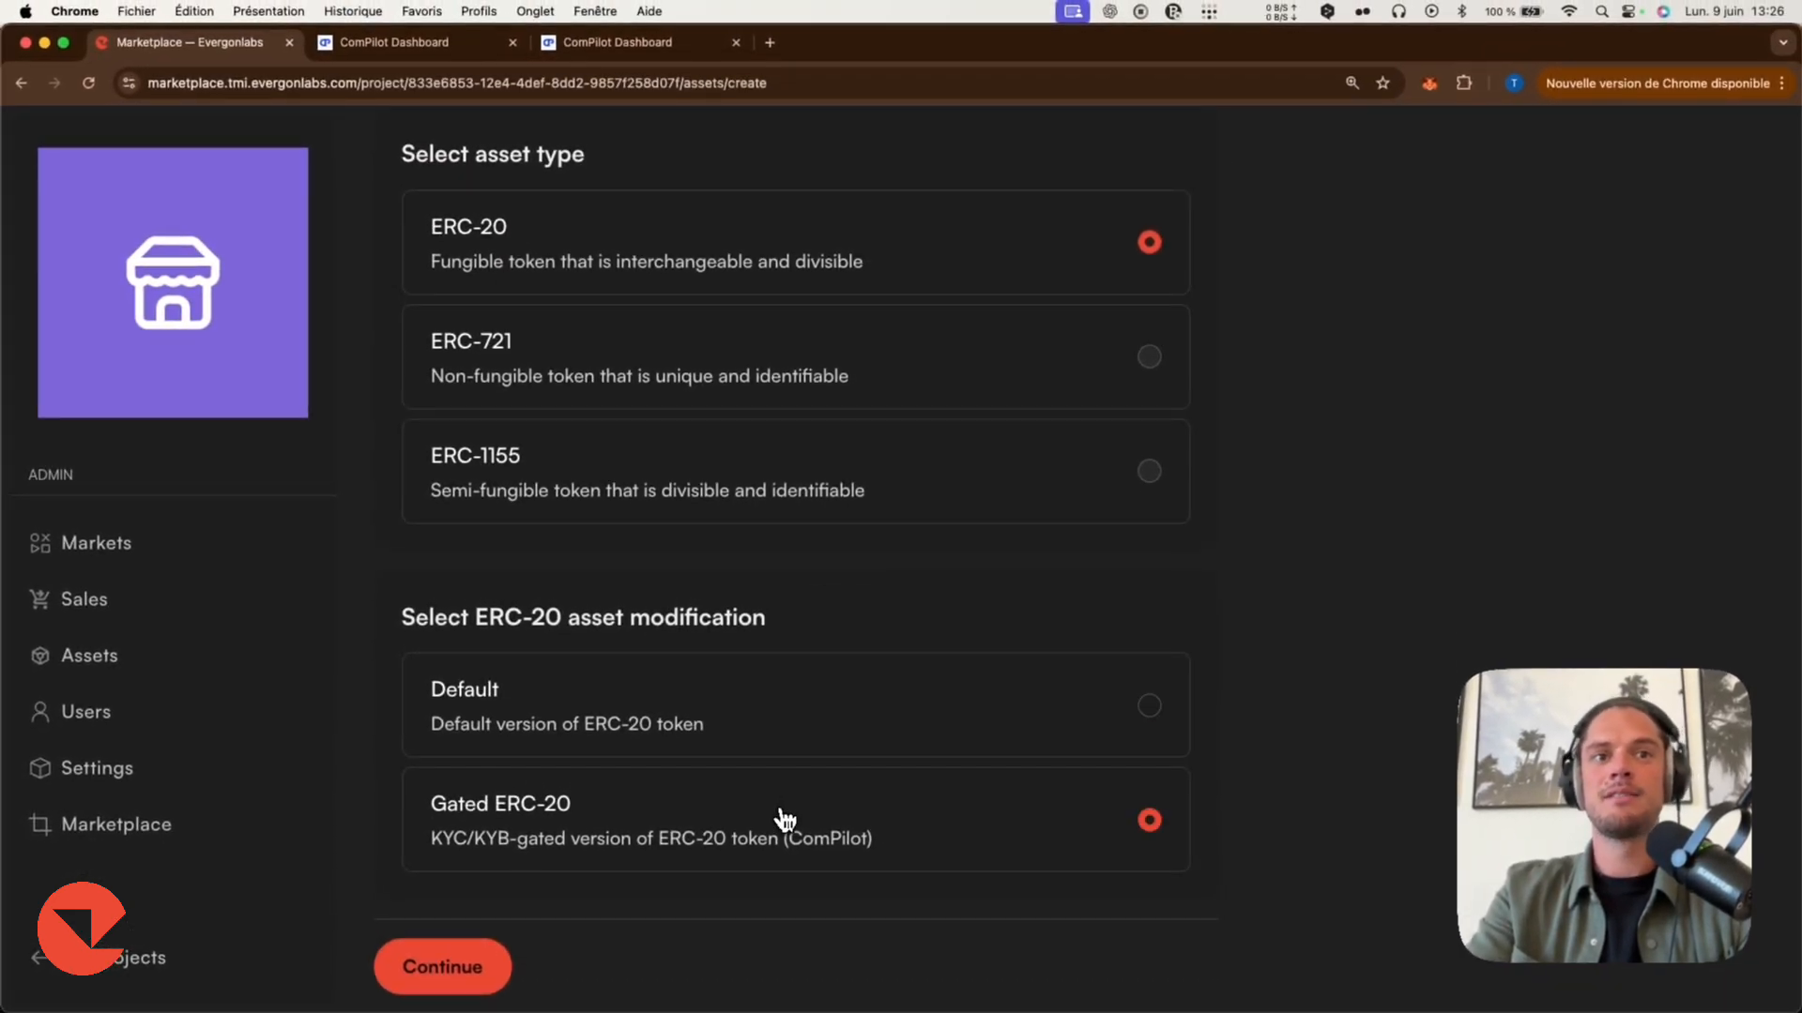
click(466, 965)
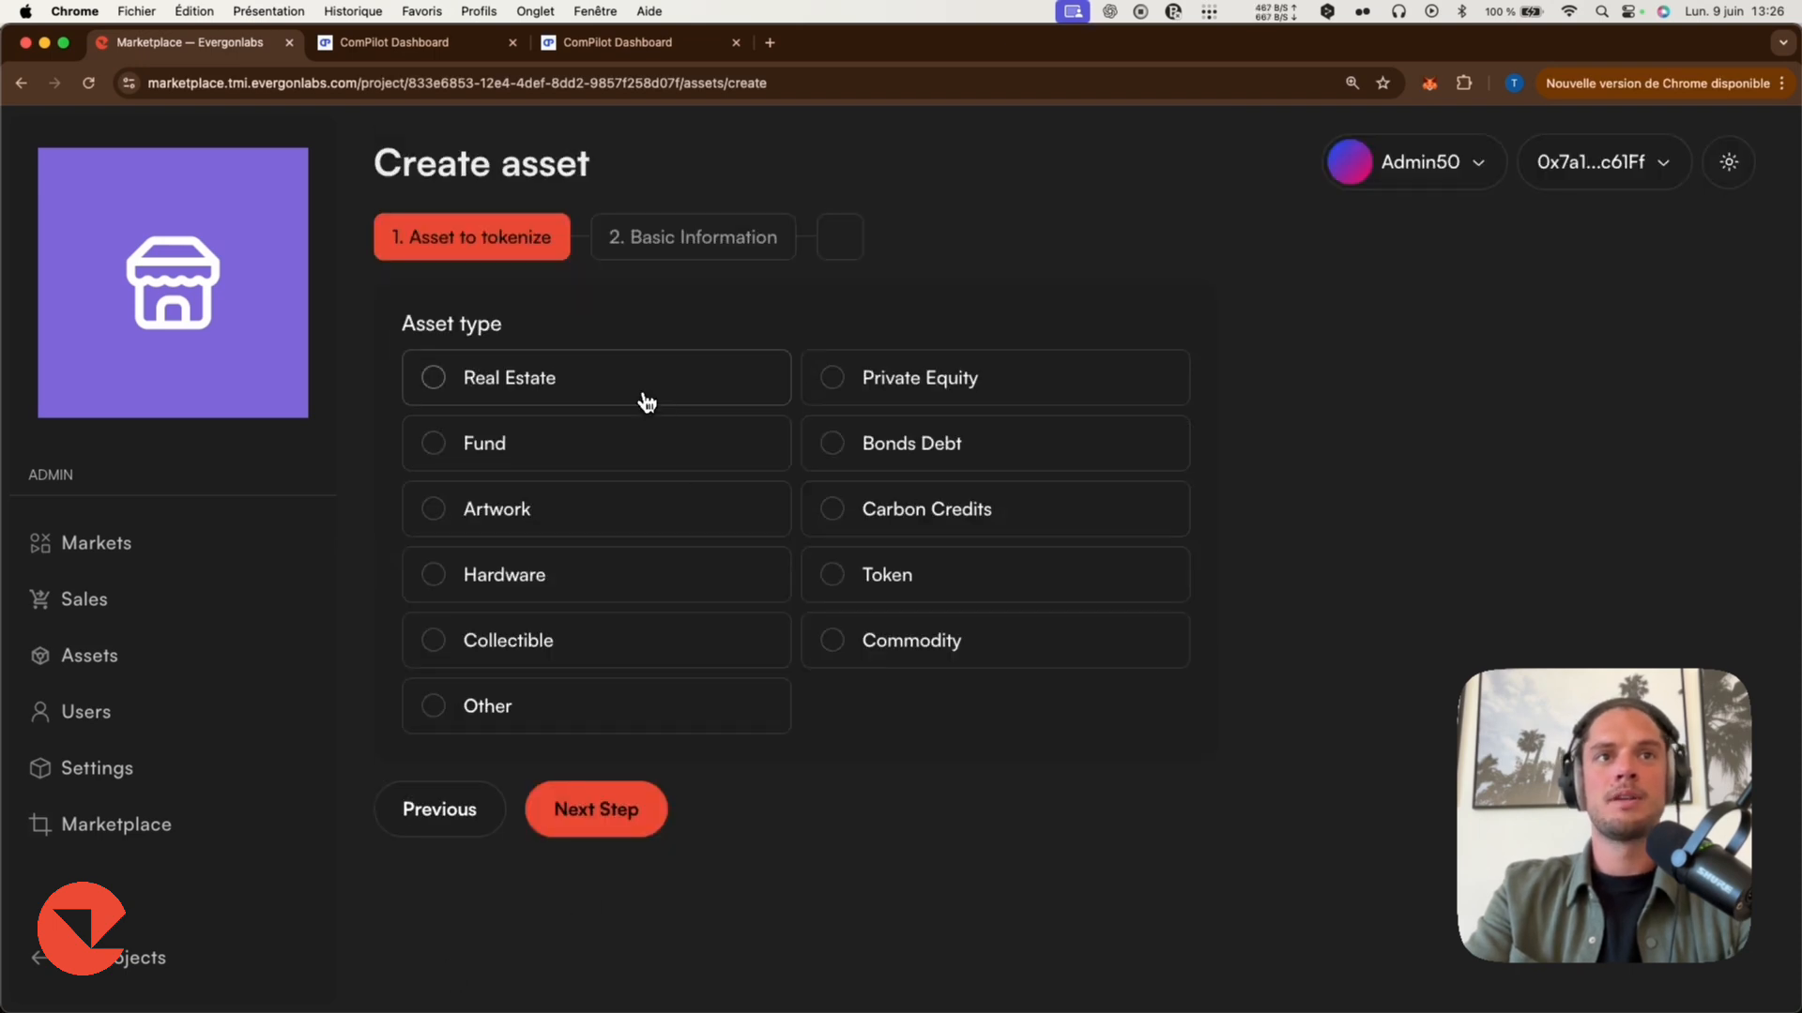
click(632, 809)
Set the token name SPV-token, symbol SPV and mint supply 1000000, then create the asset.
click(940, 551)
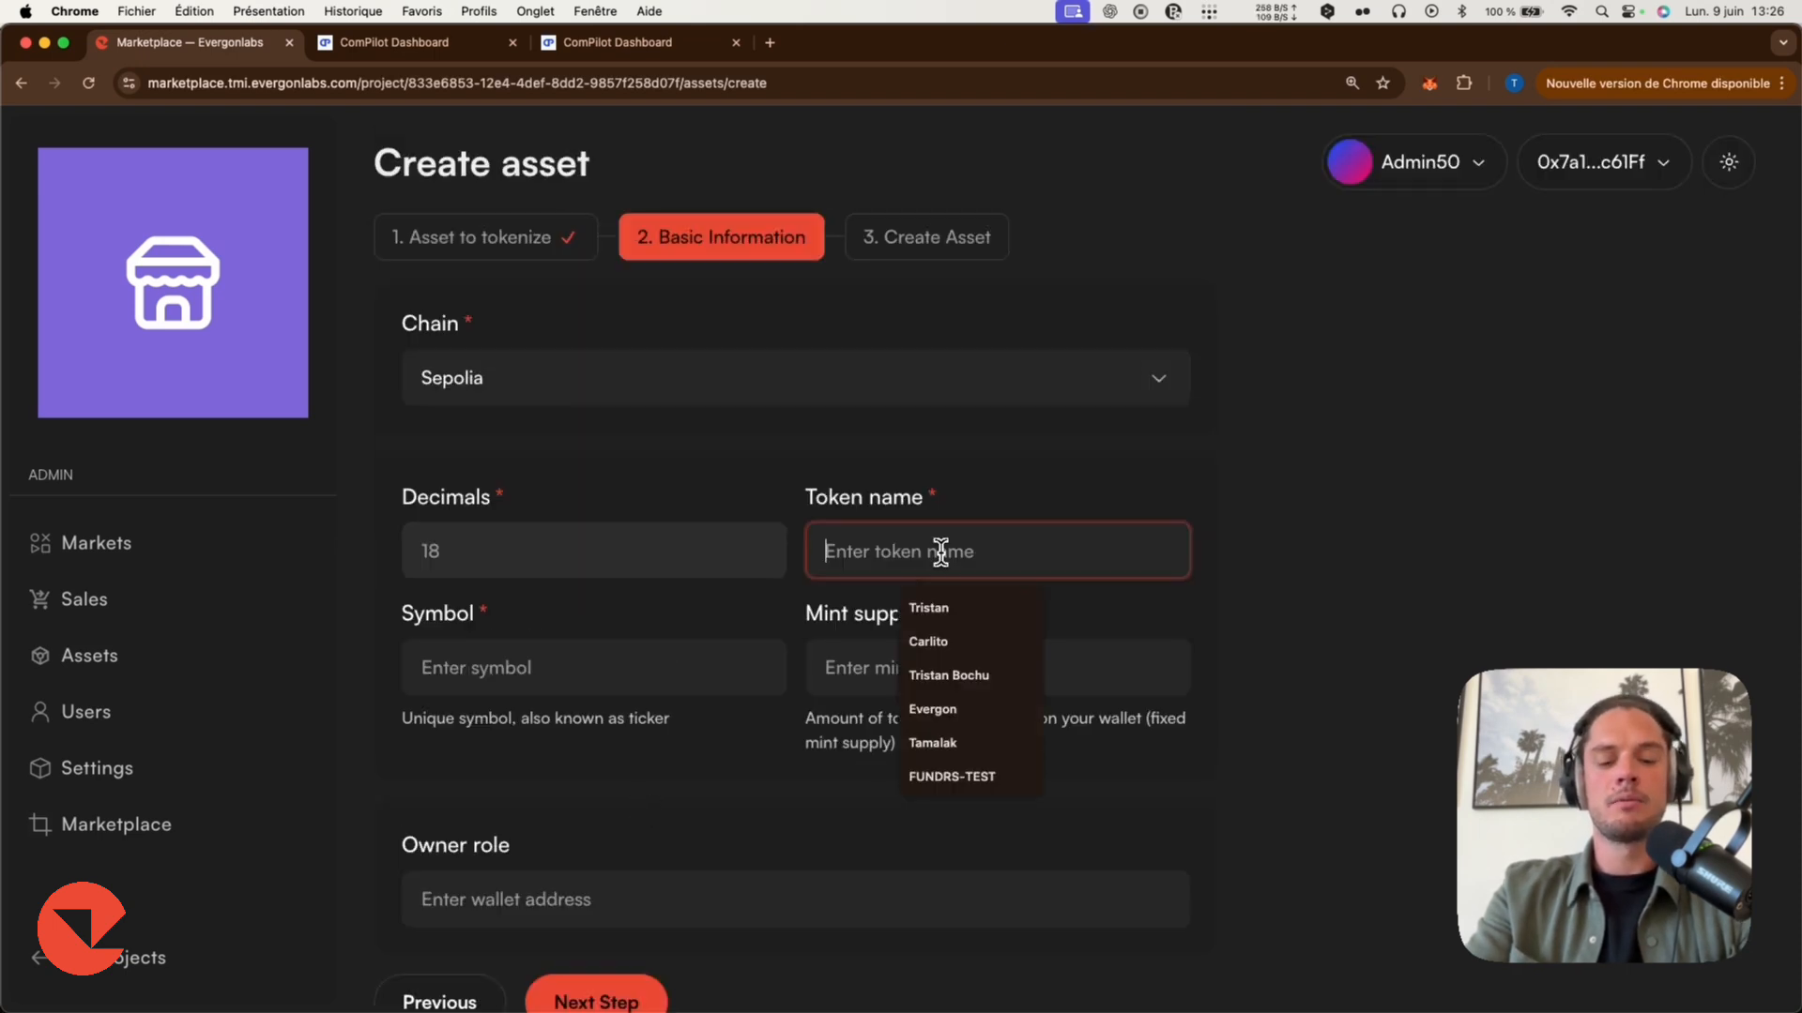
text(SPV-token)
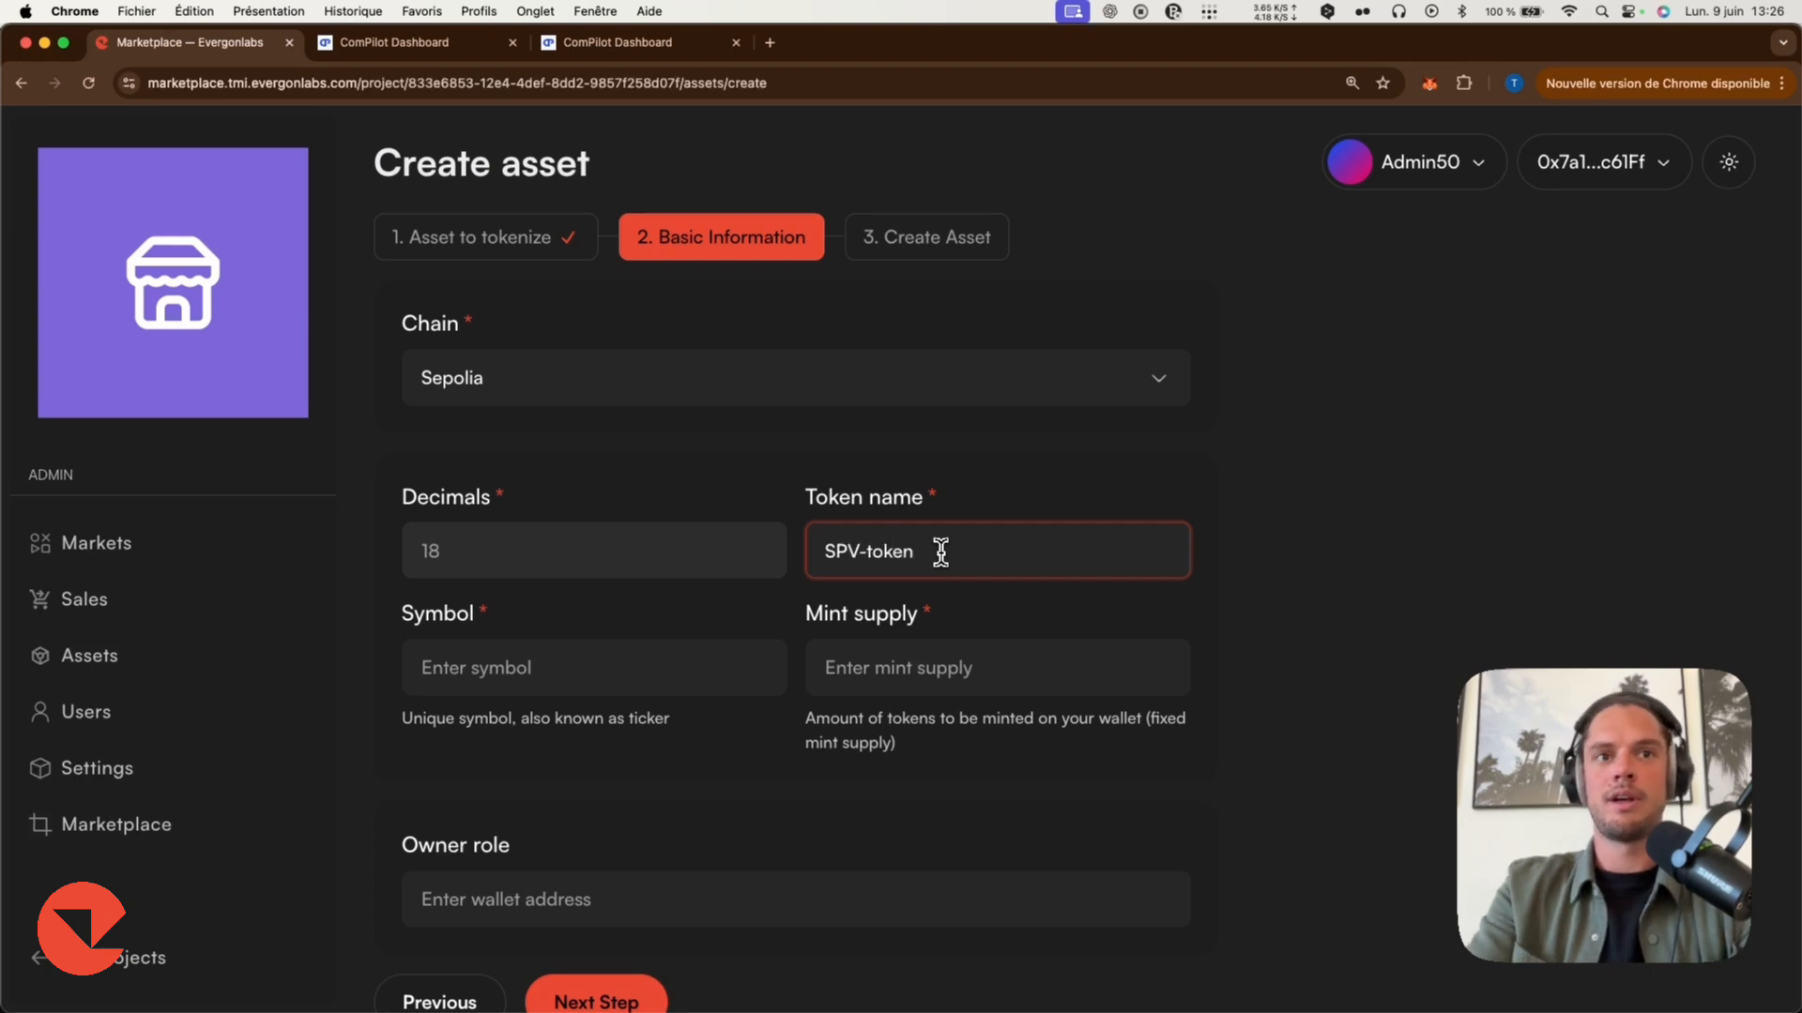
click(581, 661)
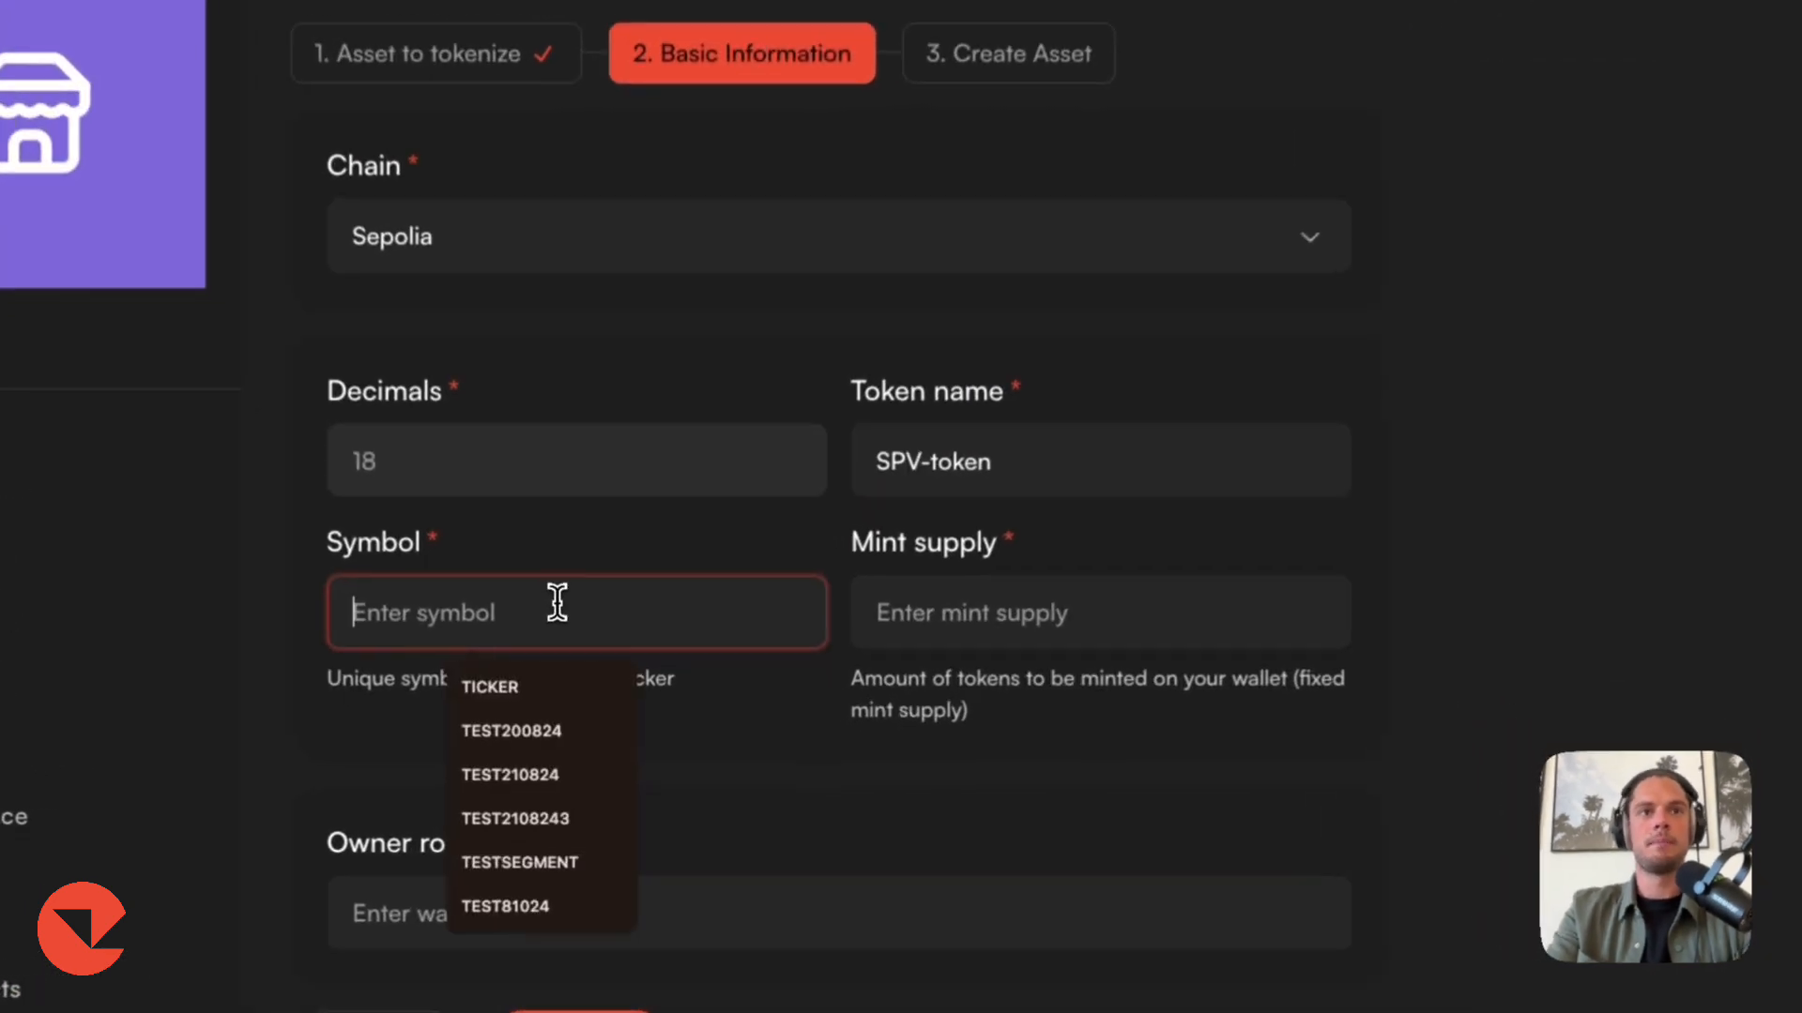
text(SPV)
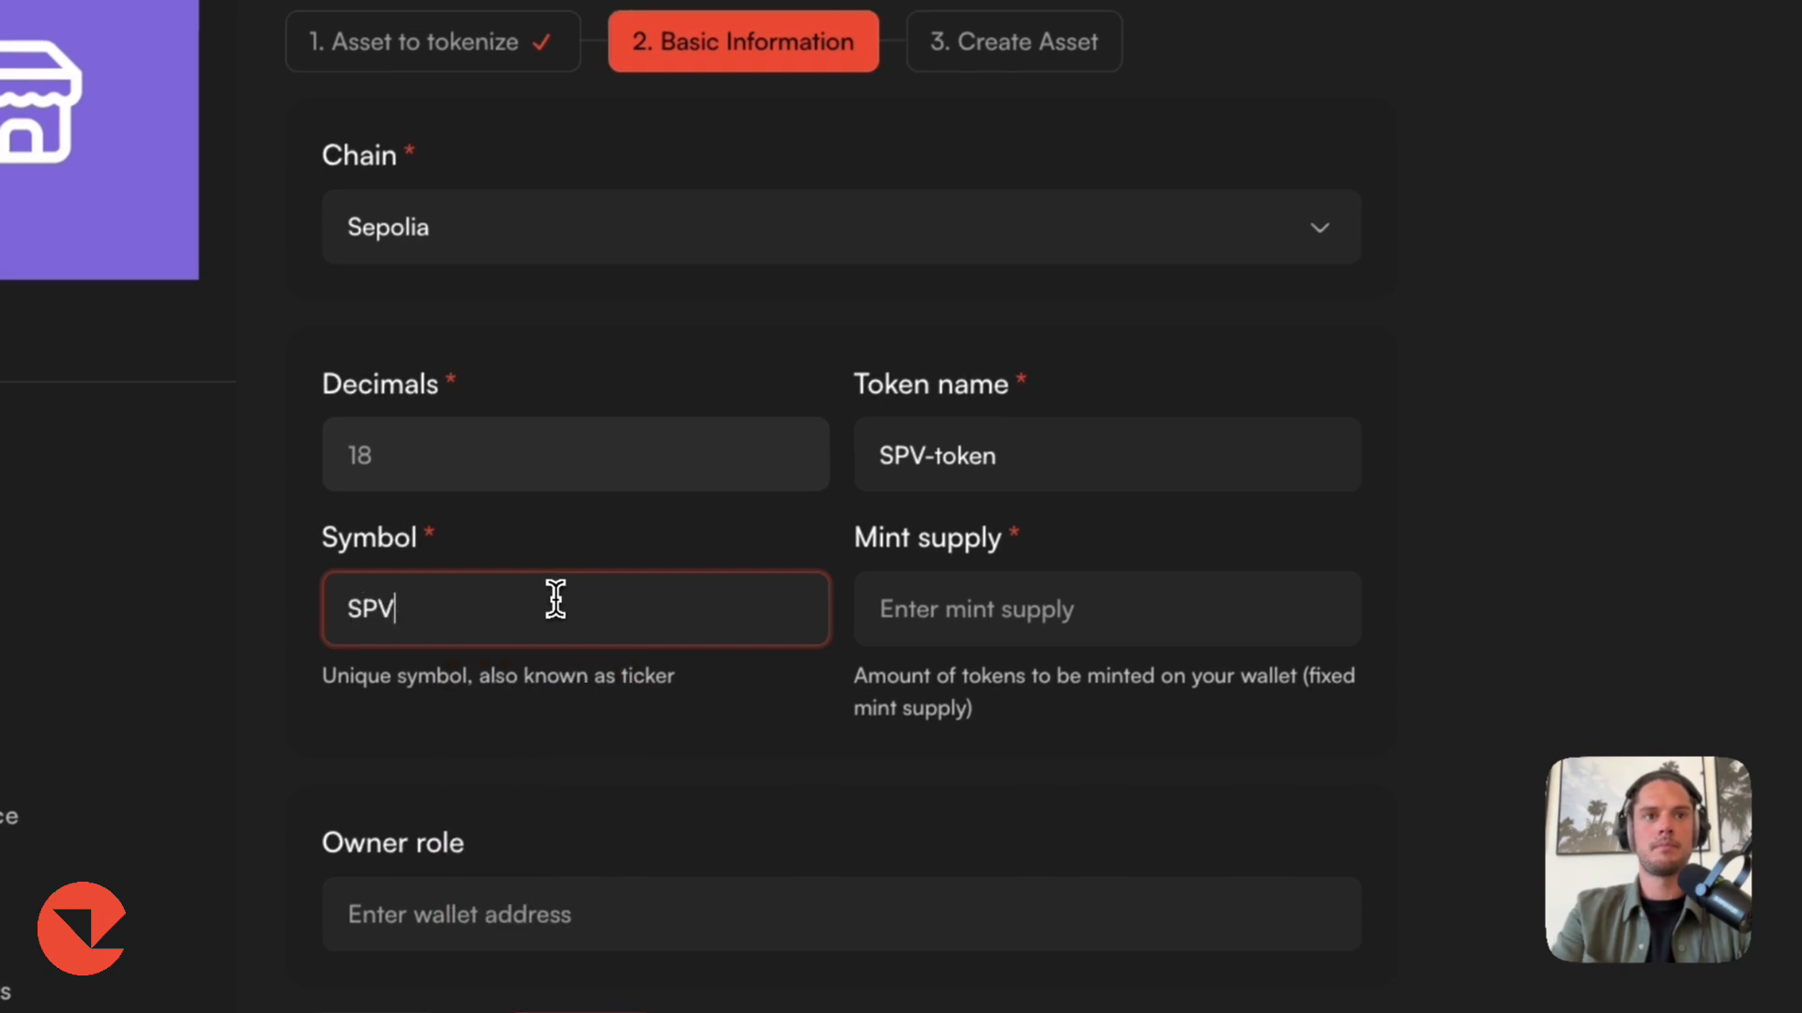
click(1075, 631)
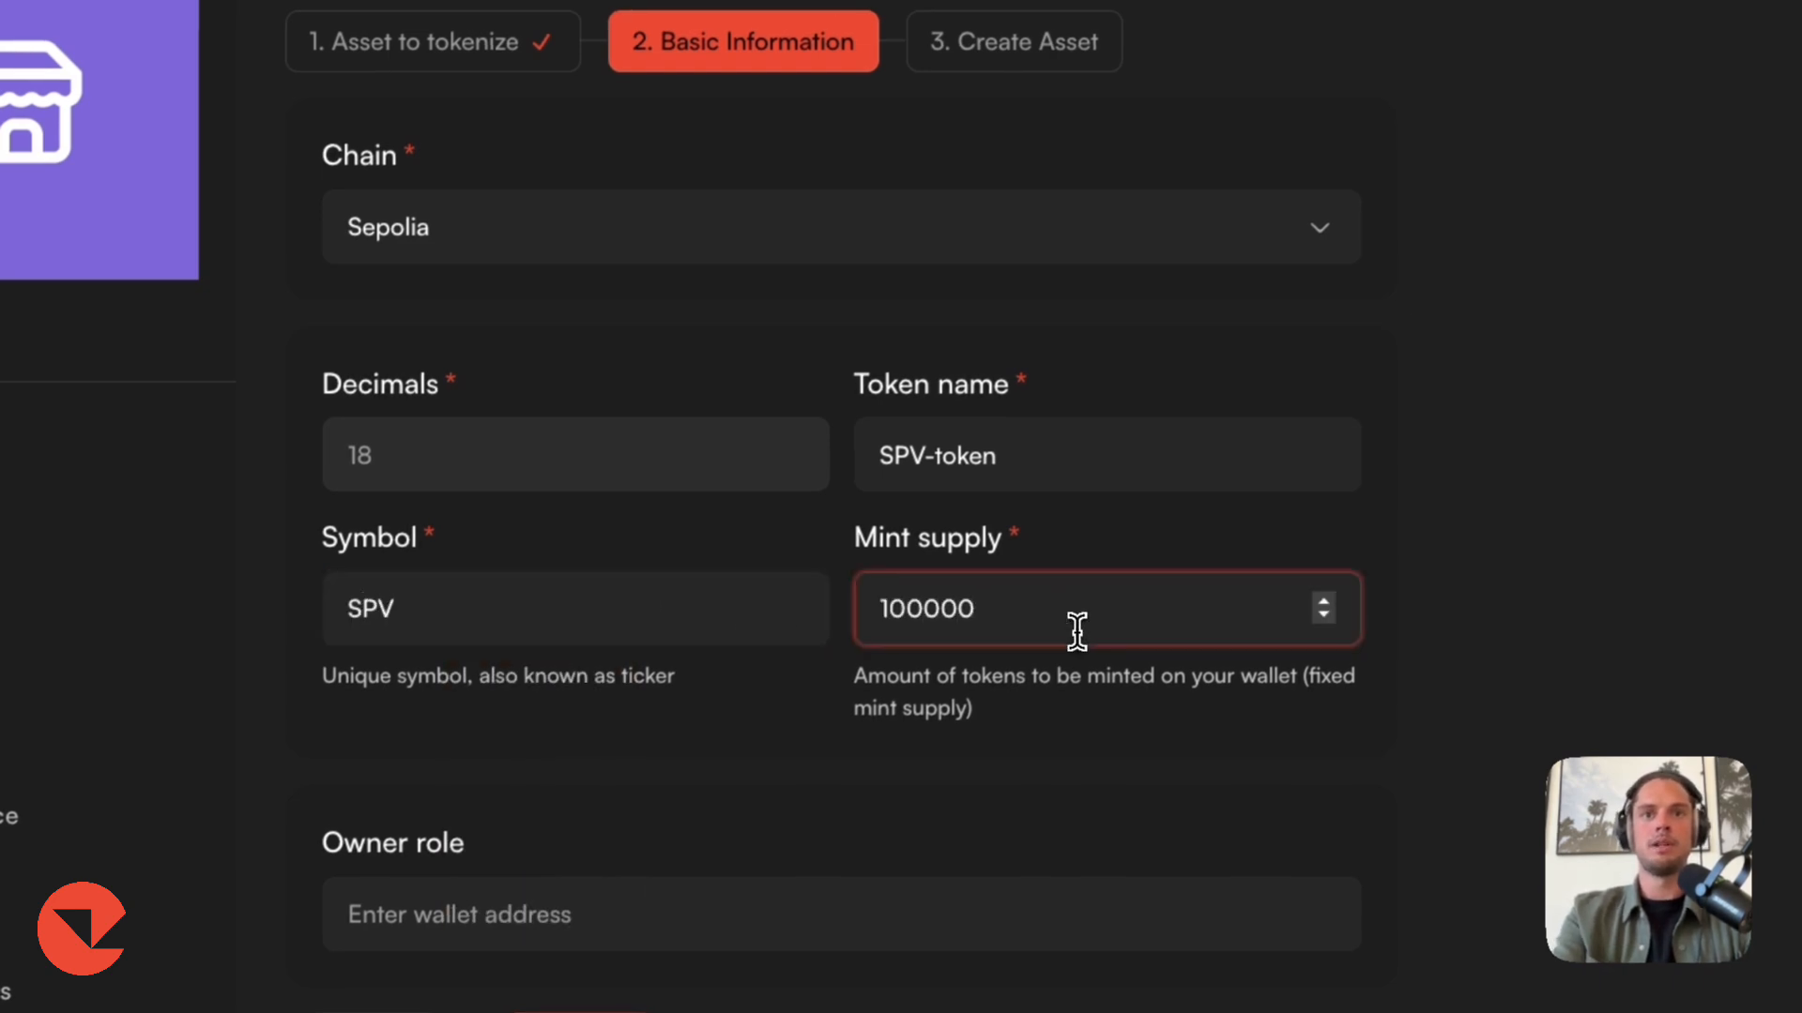
text(100000)
text(0)
scroll(498, 901, down, 1)
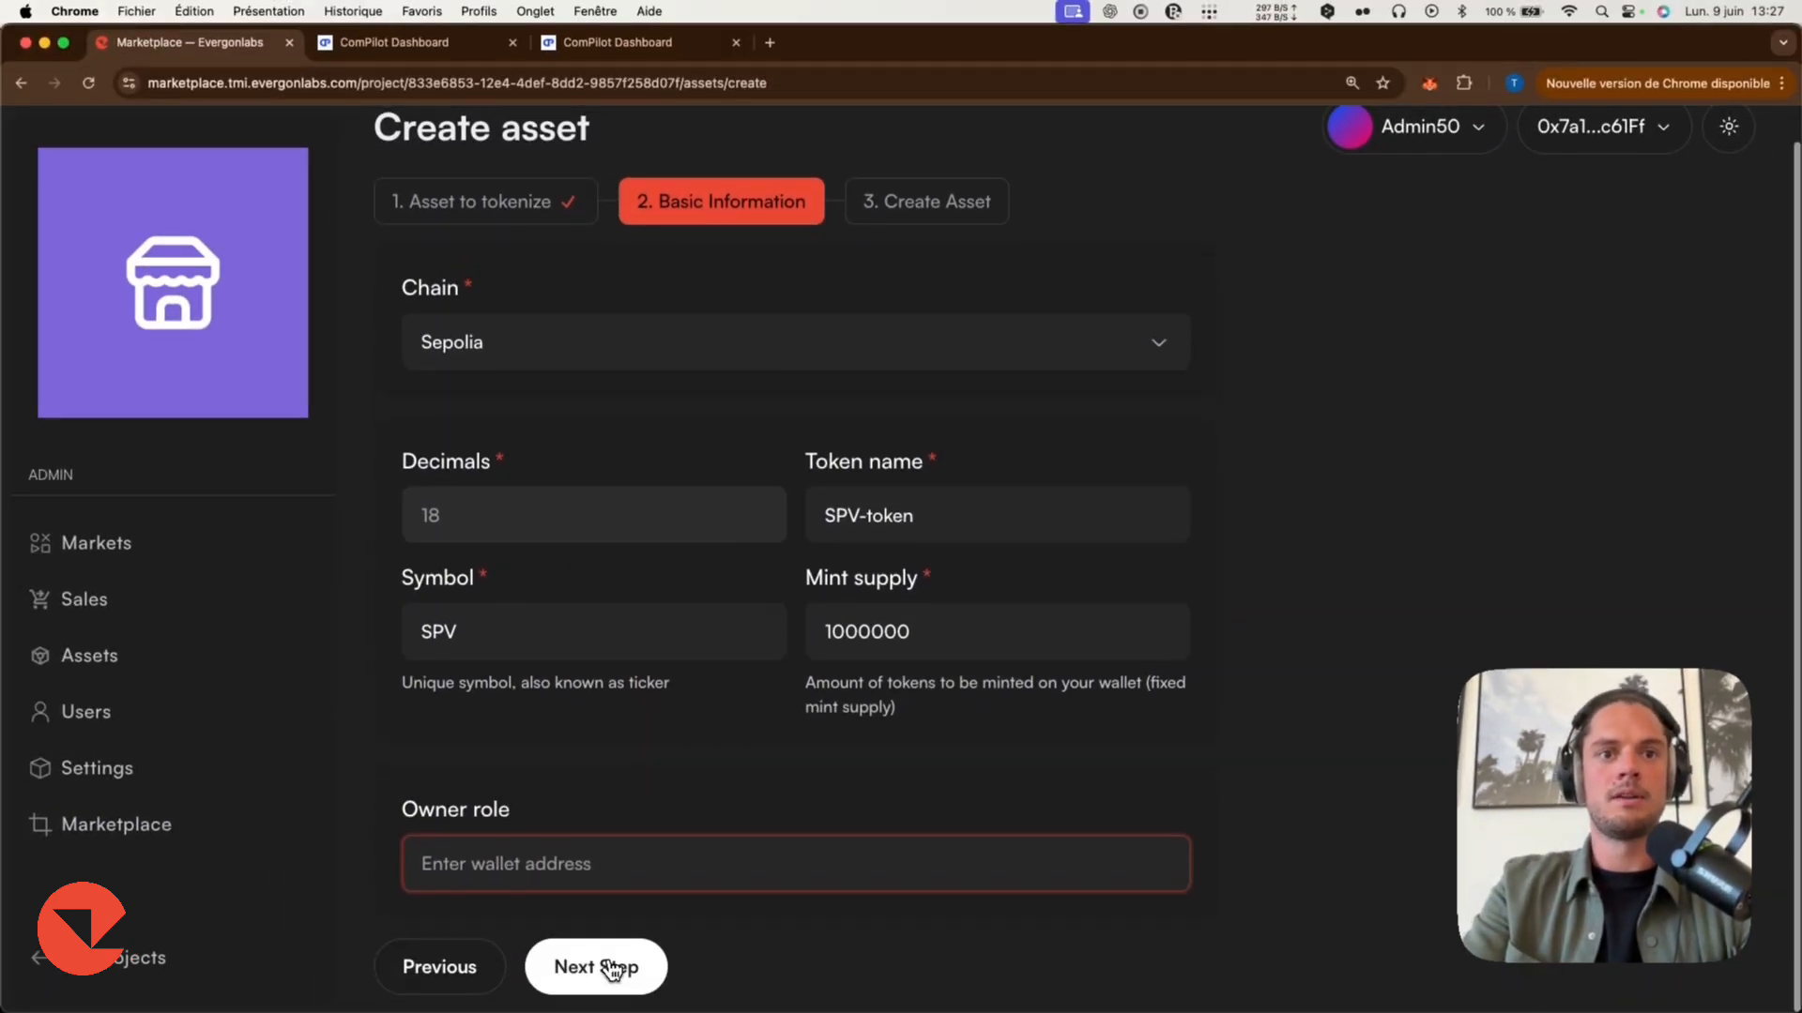
click(604, 970)
click(648, 558)
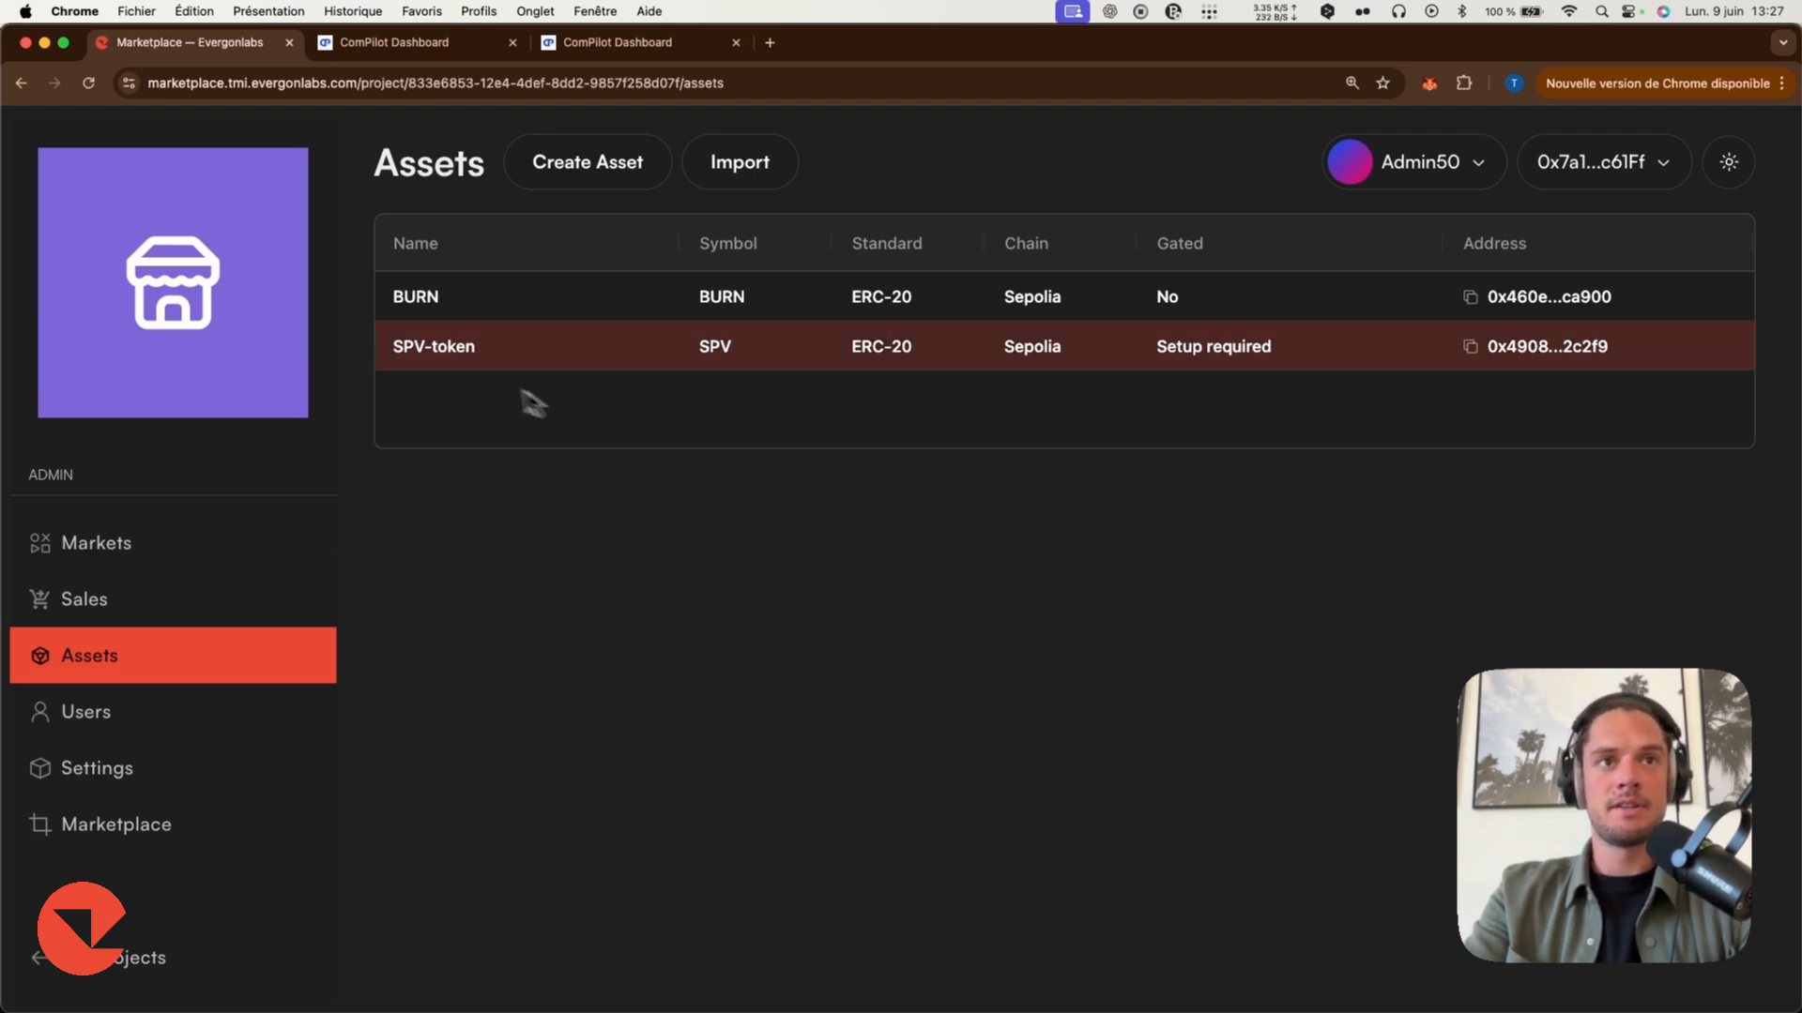
Assign Rules Gated Market as the compliance rules for the SPV-token asset and save.
click(1185, 349)
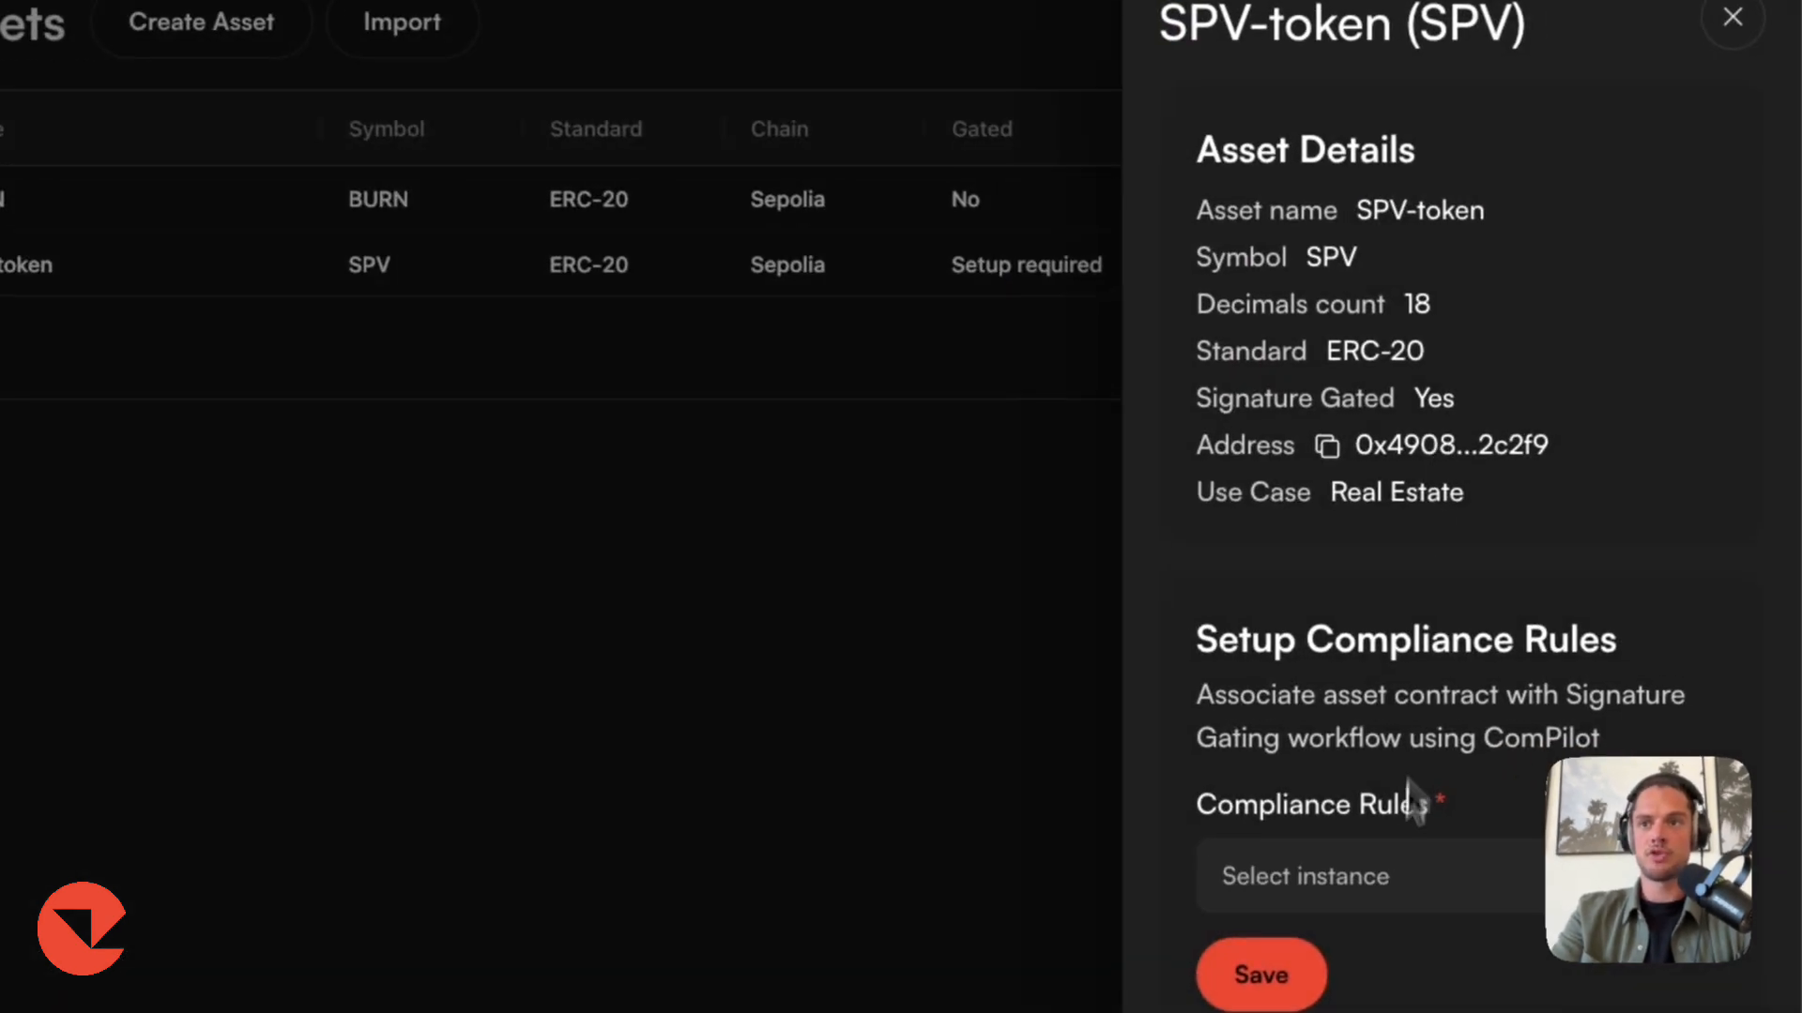
click(1492, 868)
click(1390, 897)
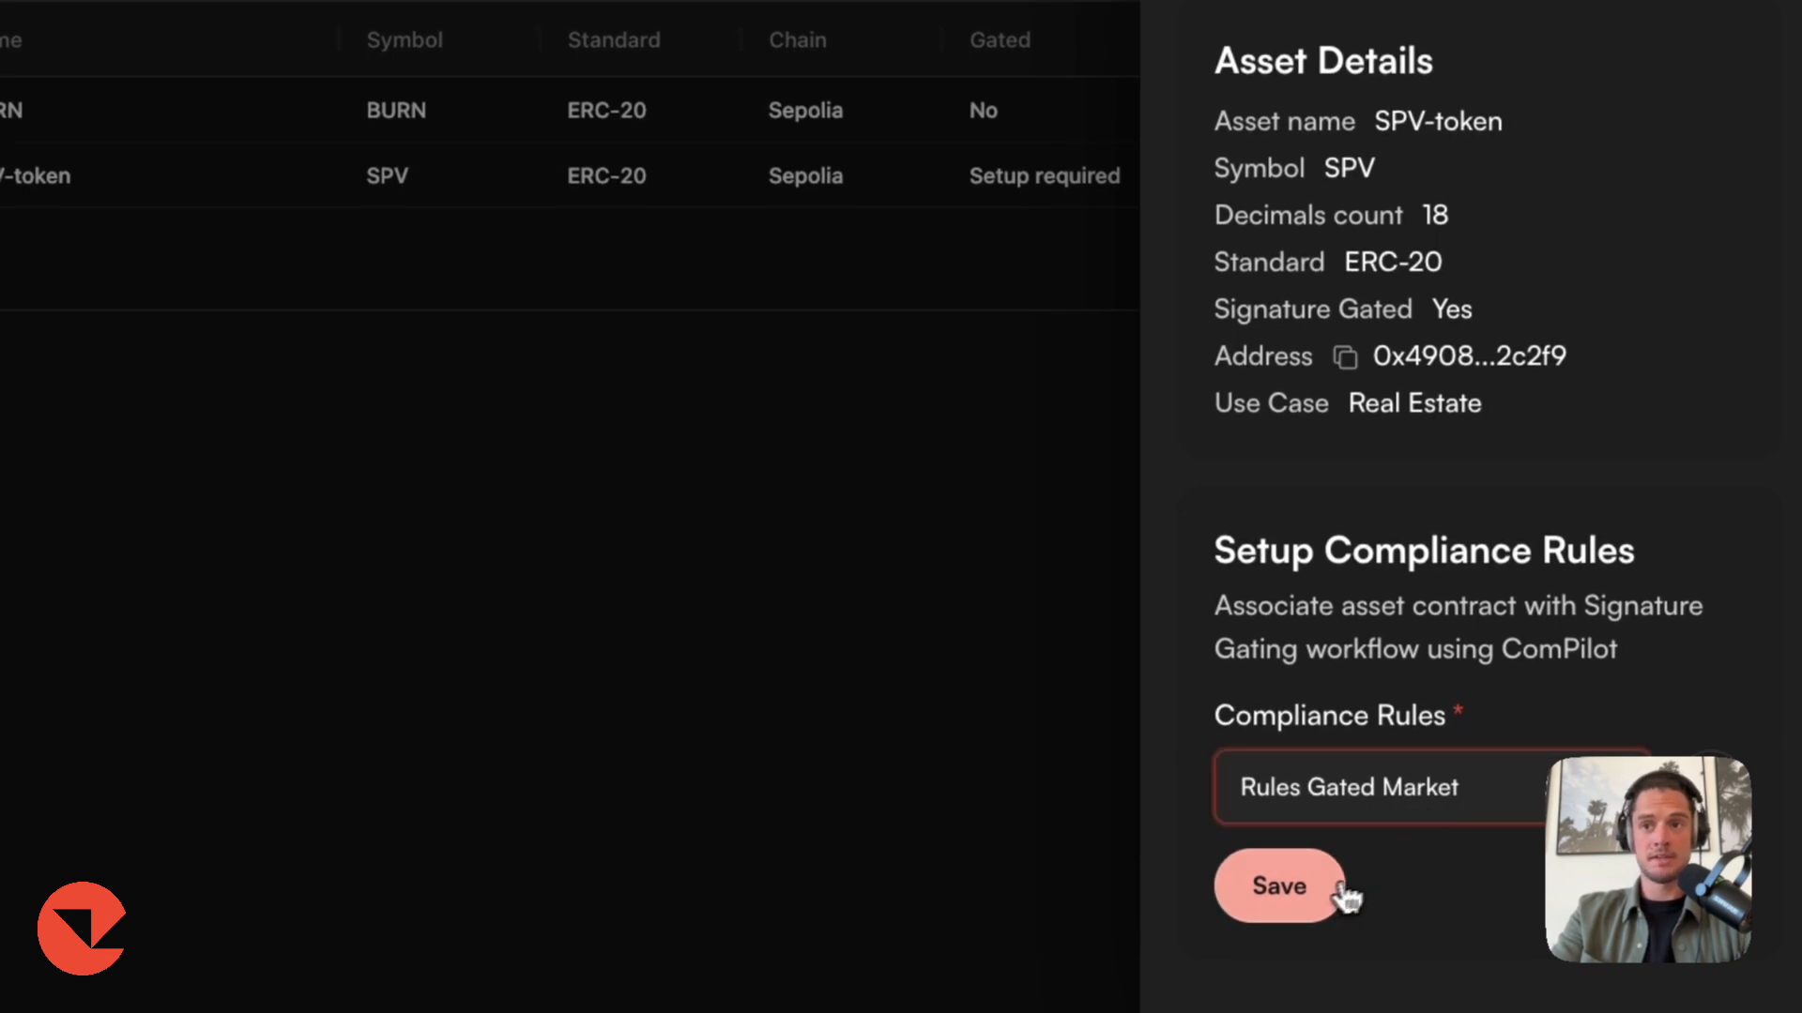
click(1300, 983)
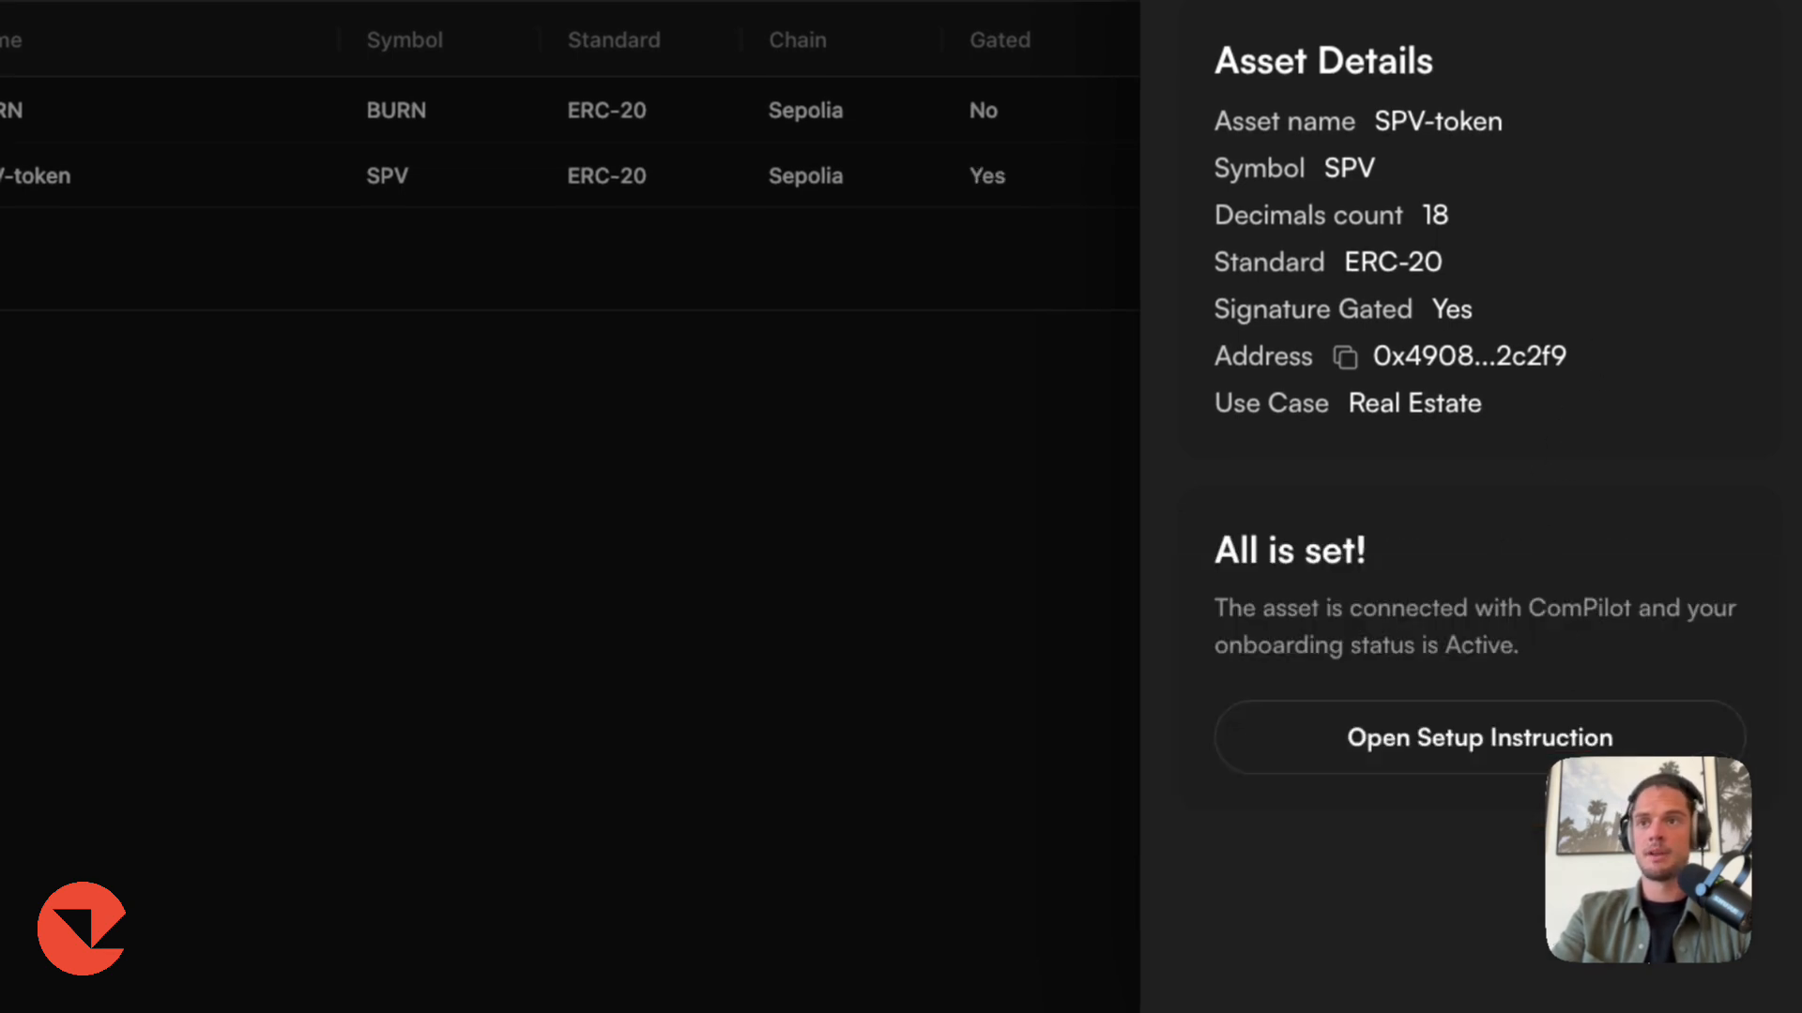
Open the SPV-token's setup instructions and copy its contract address.
click(1405, 756)
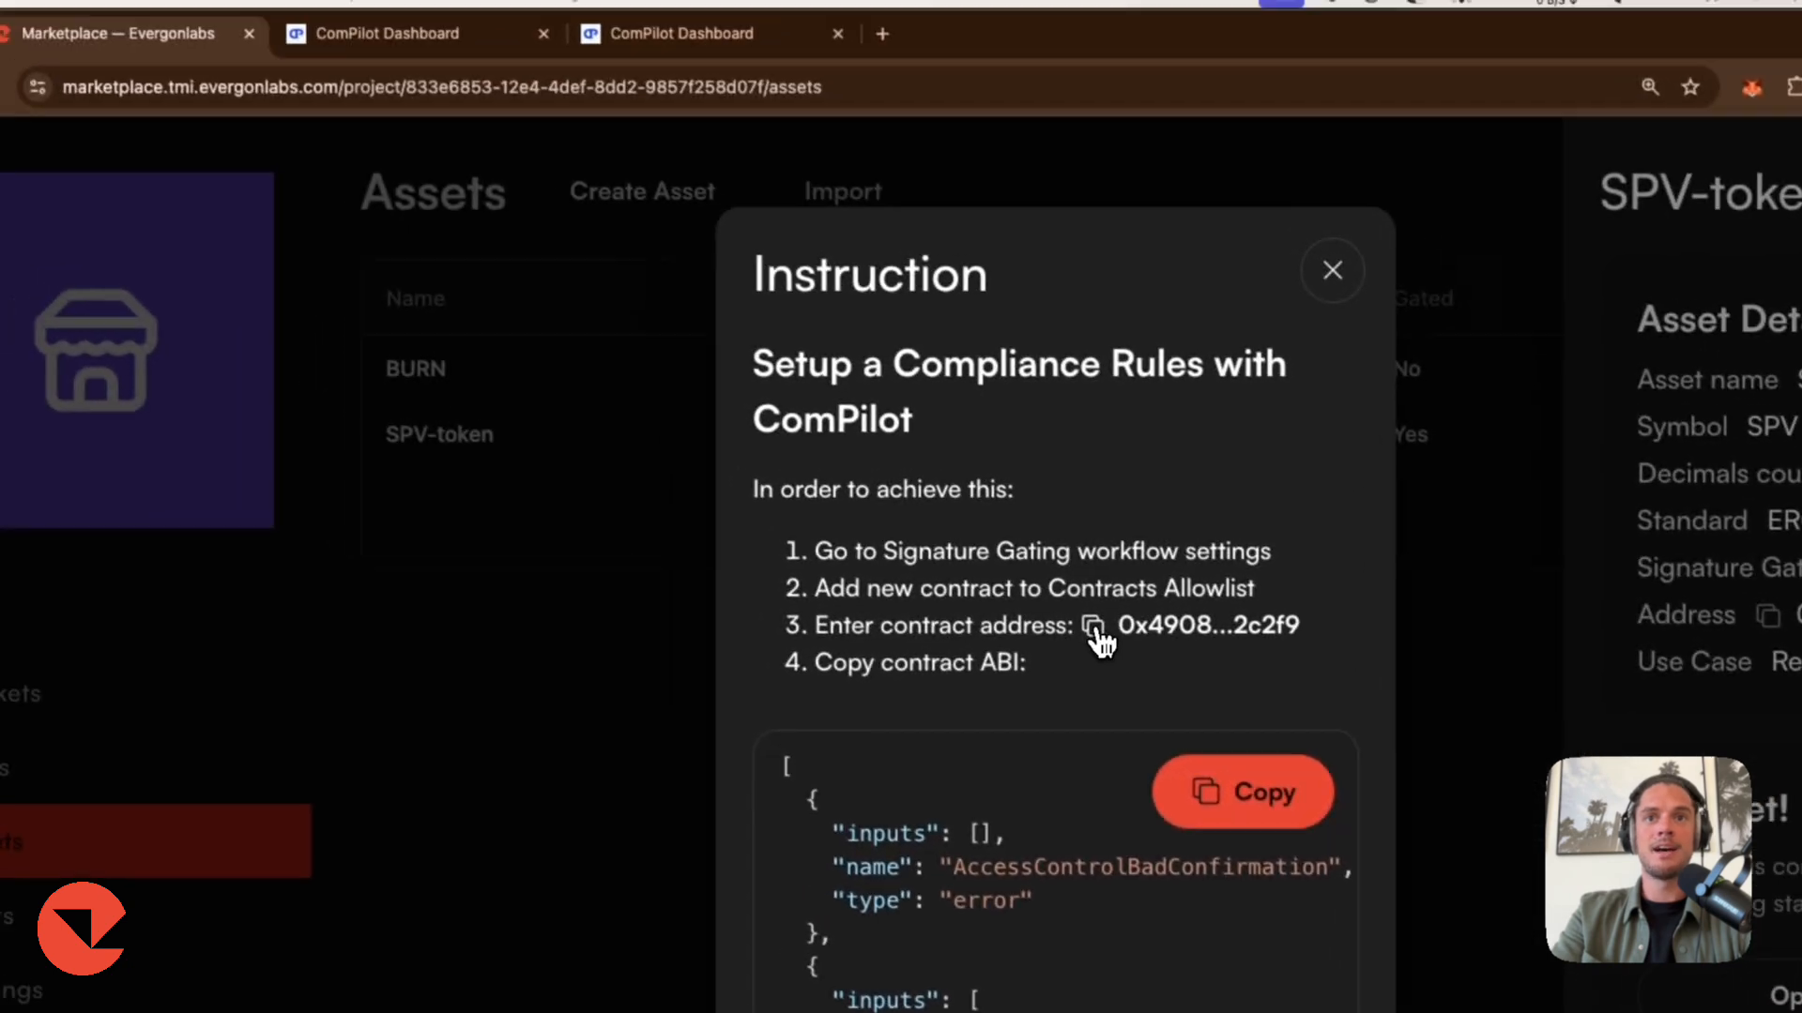
click(1094, 626)
click(387, 33)
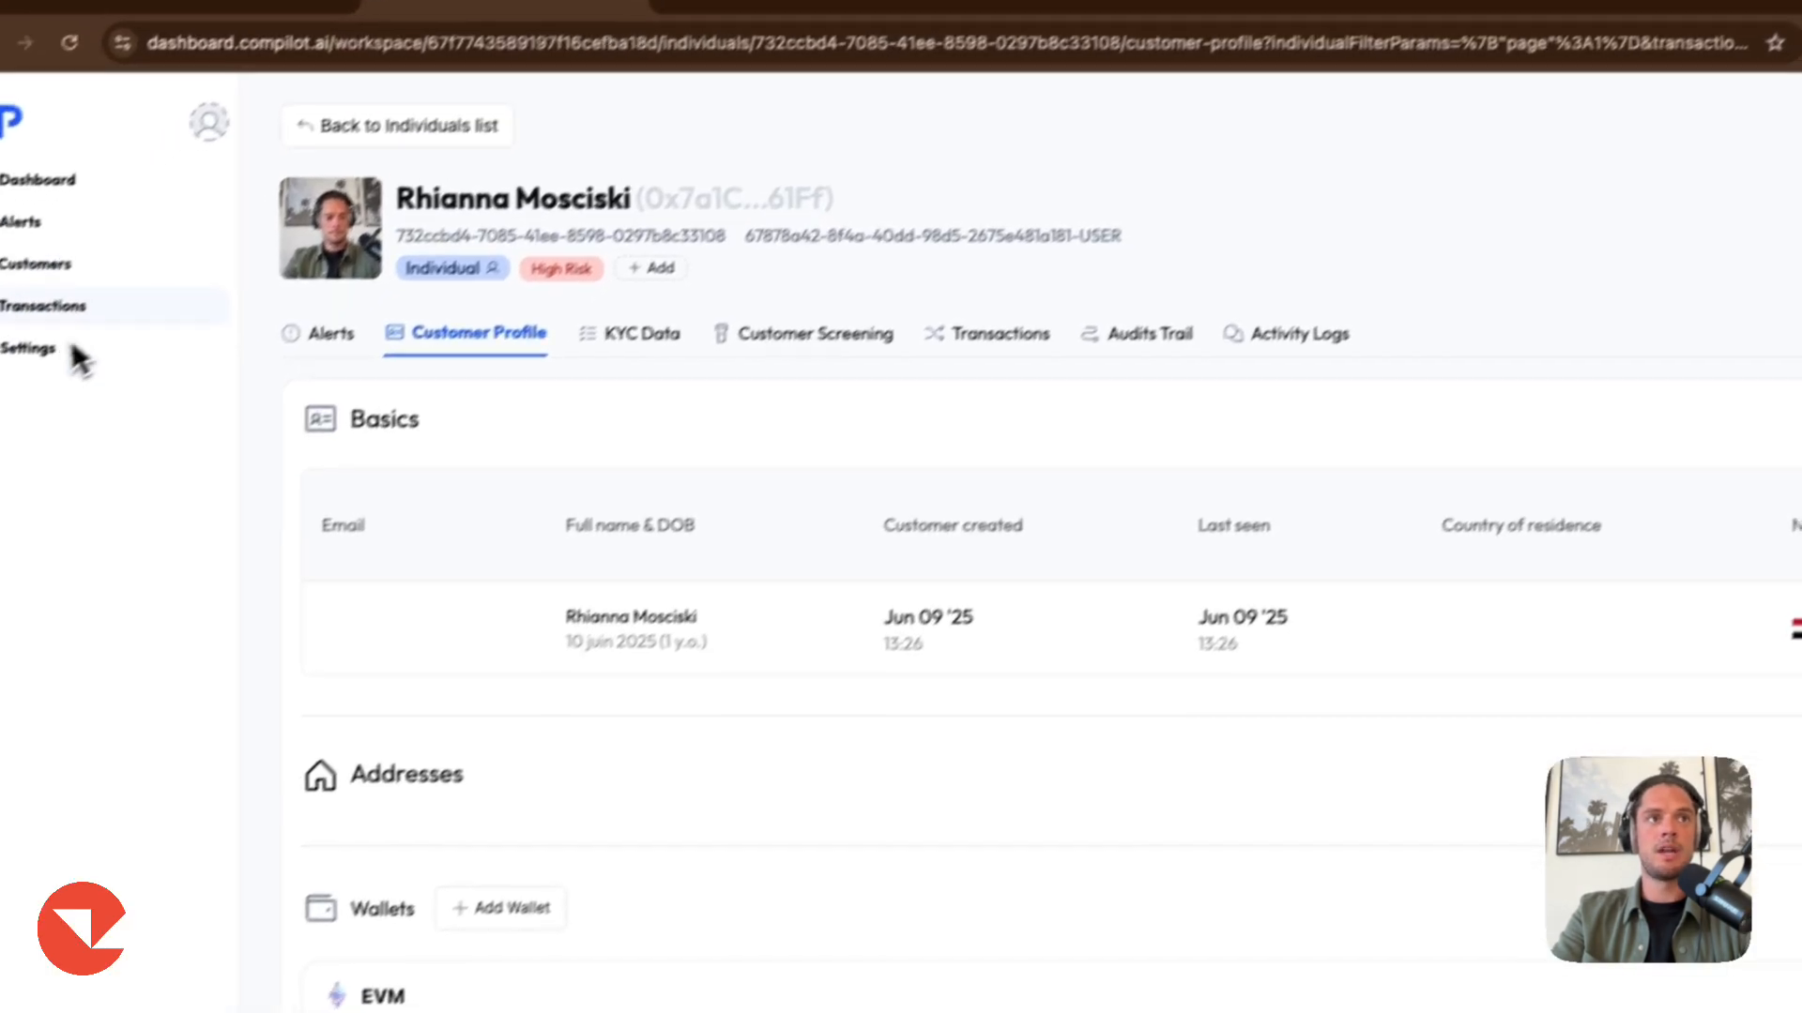
Start adding a new contract to the Sig Gating workflow's contract allowlist.
click(72, 354)
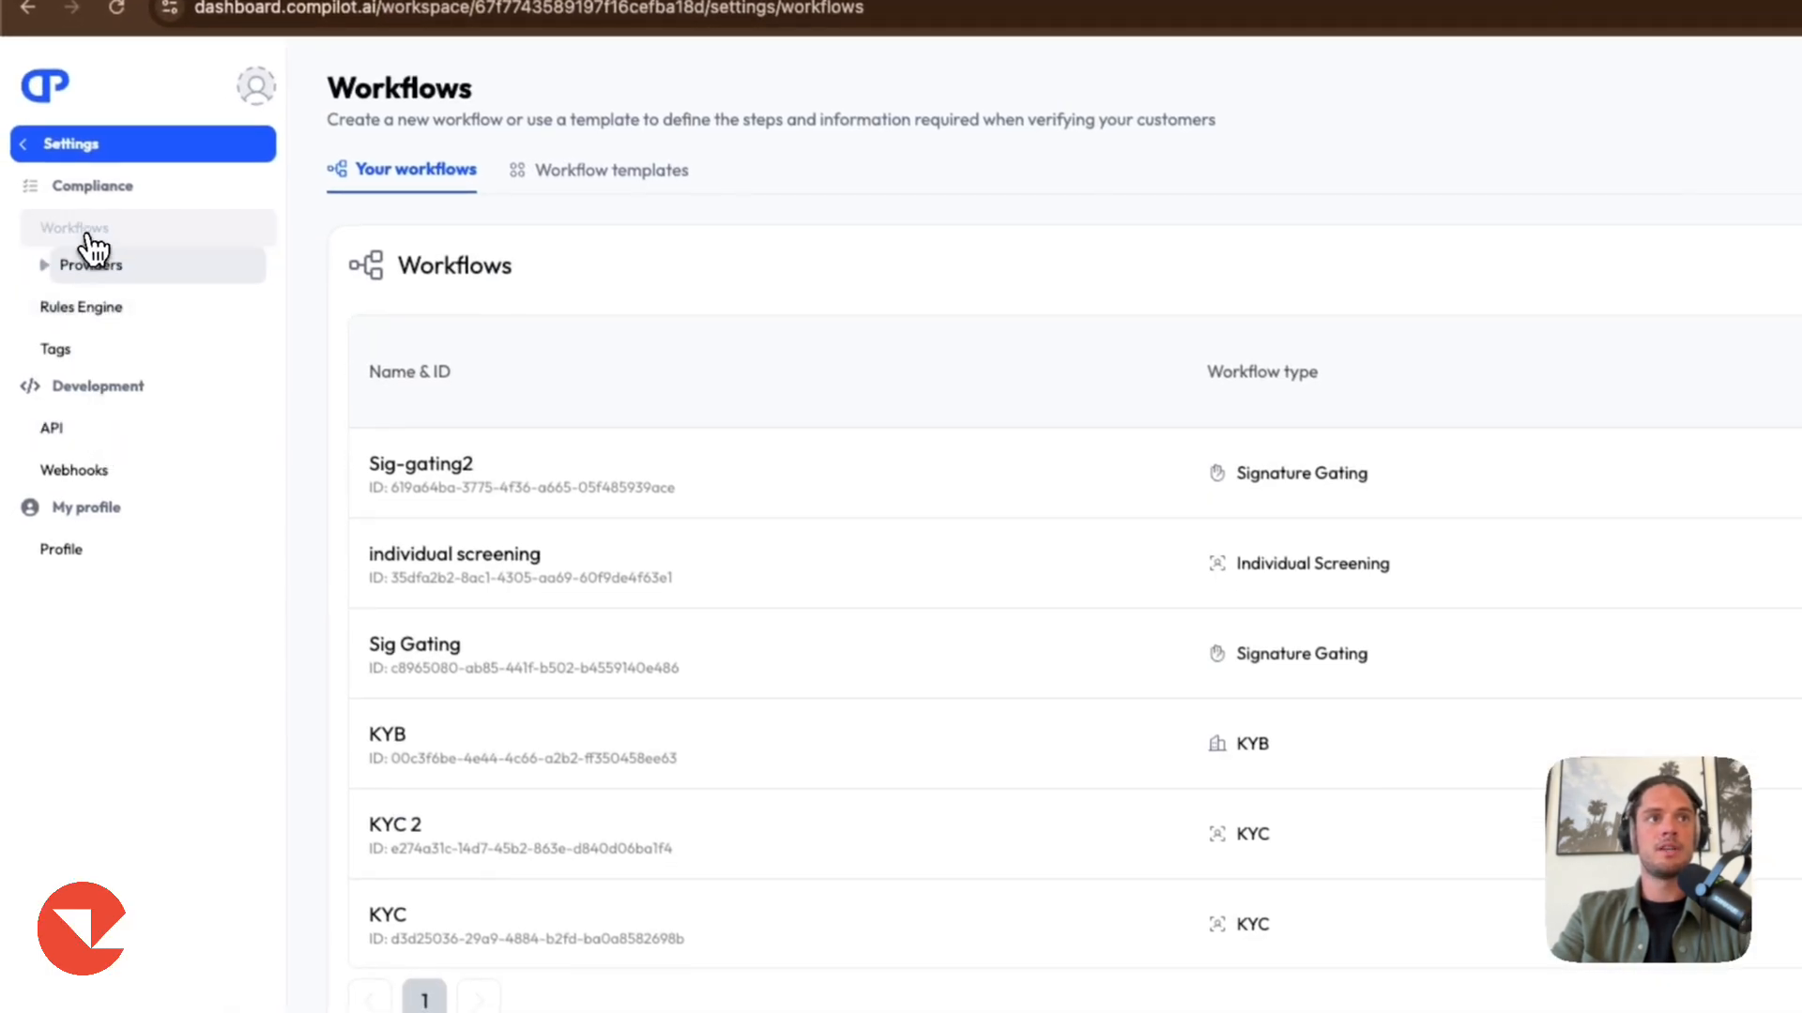
click(405, 663)
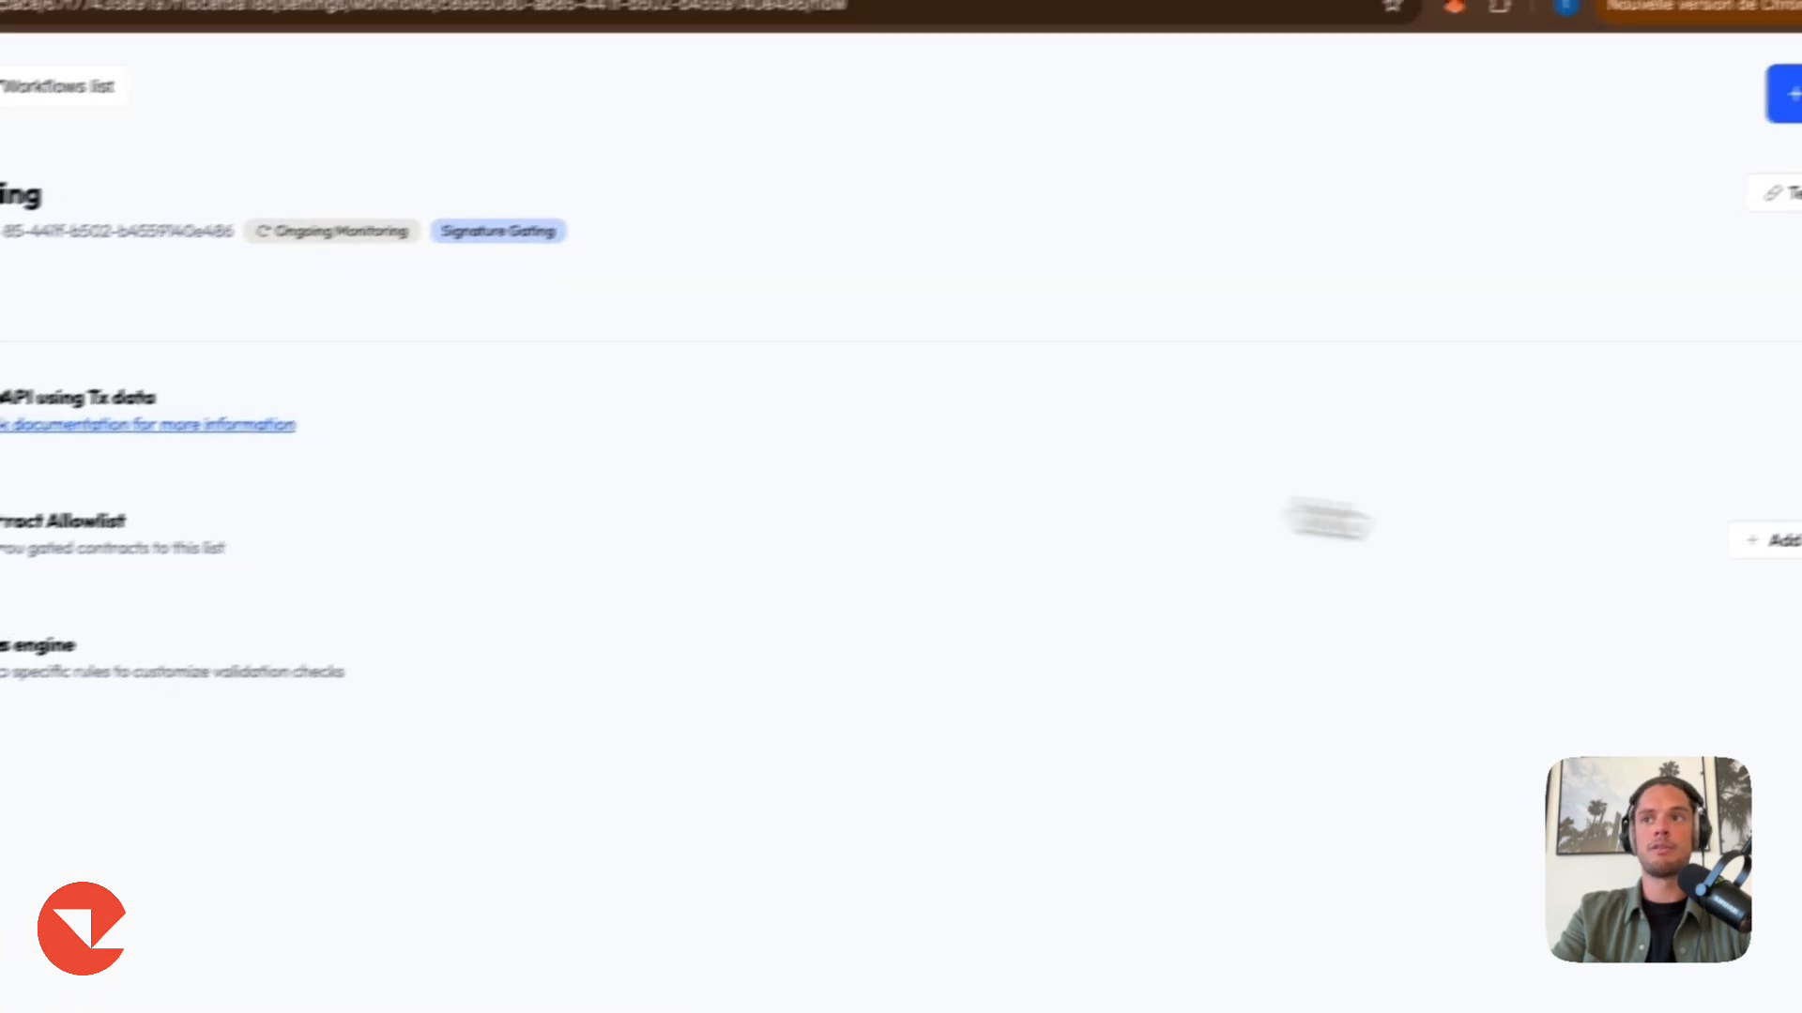
click(1682, 580)
click(1280, 330)
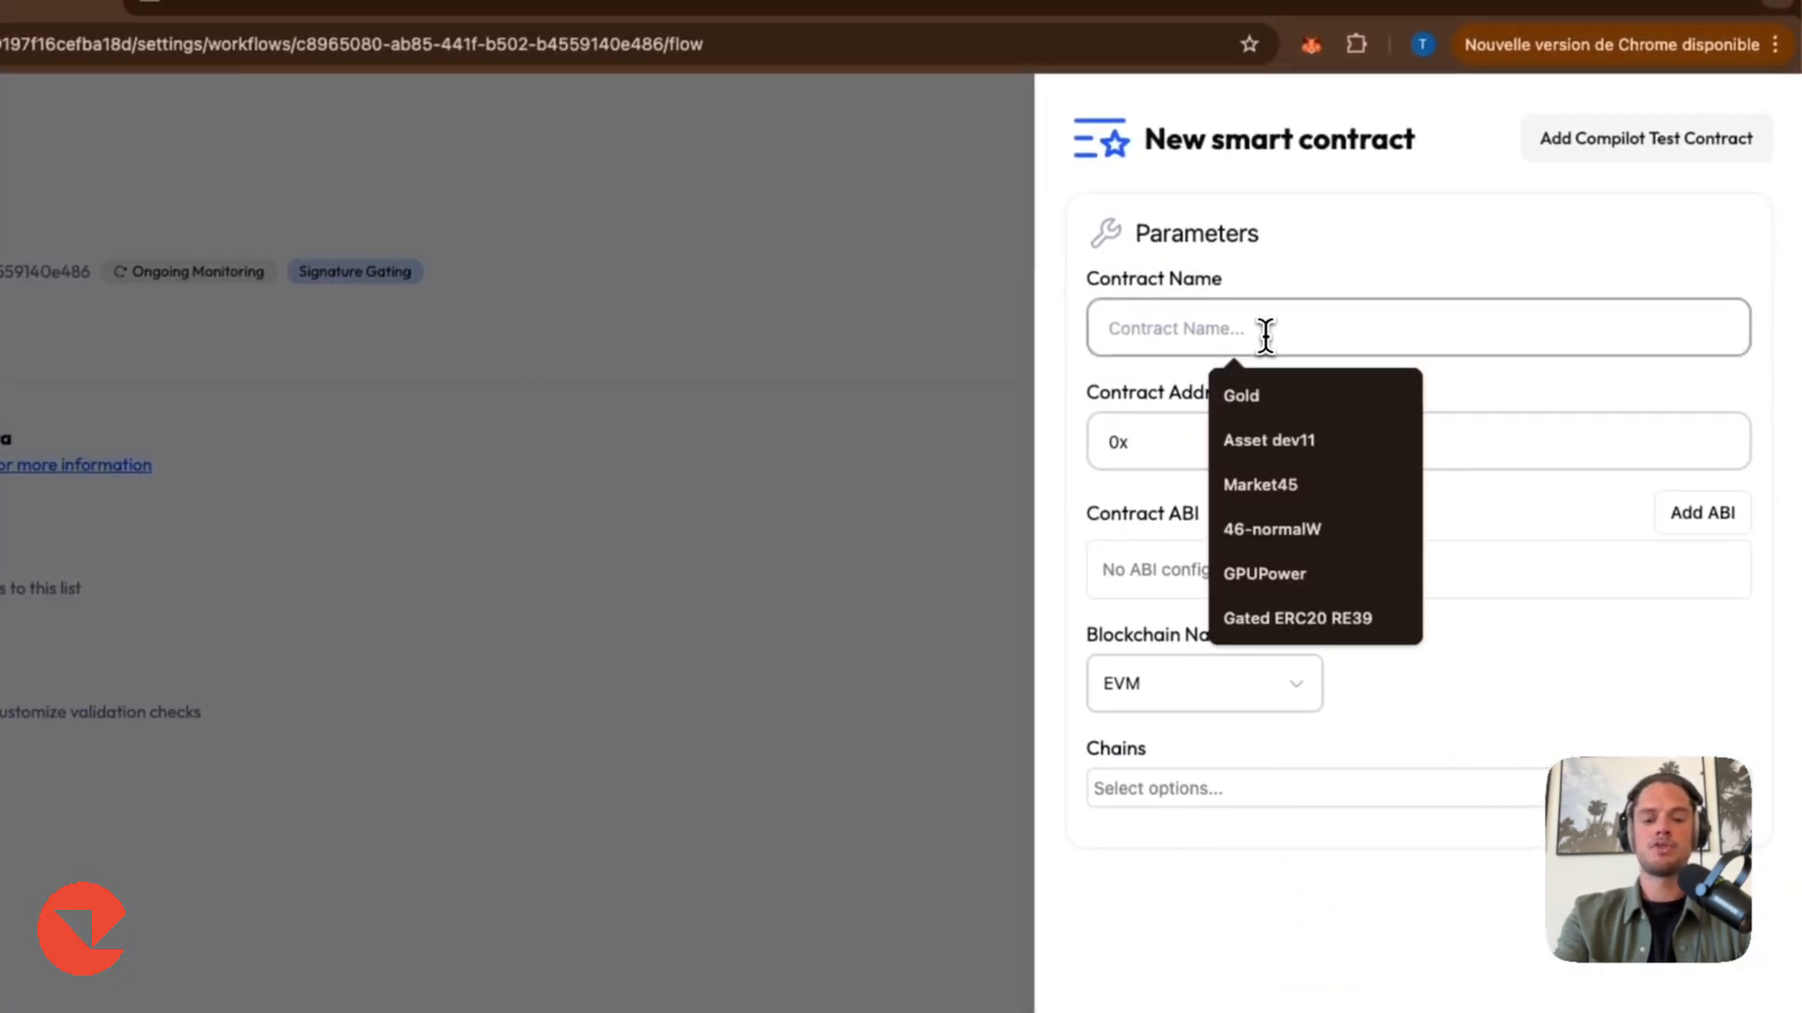
Name the contract ERC20 Gated (SPV) and paste the SPV-token's contract address.
text(ER)
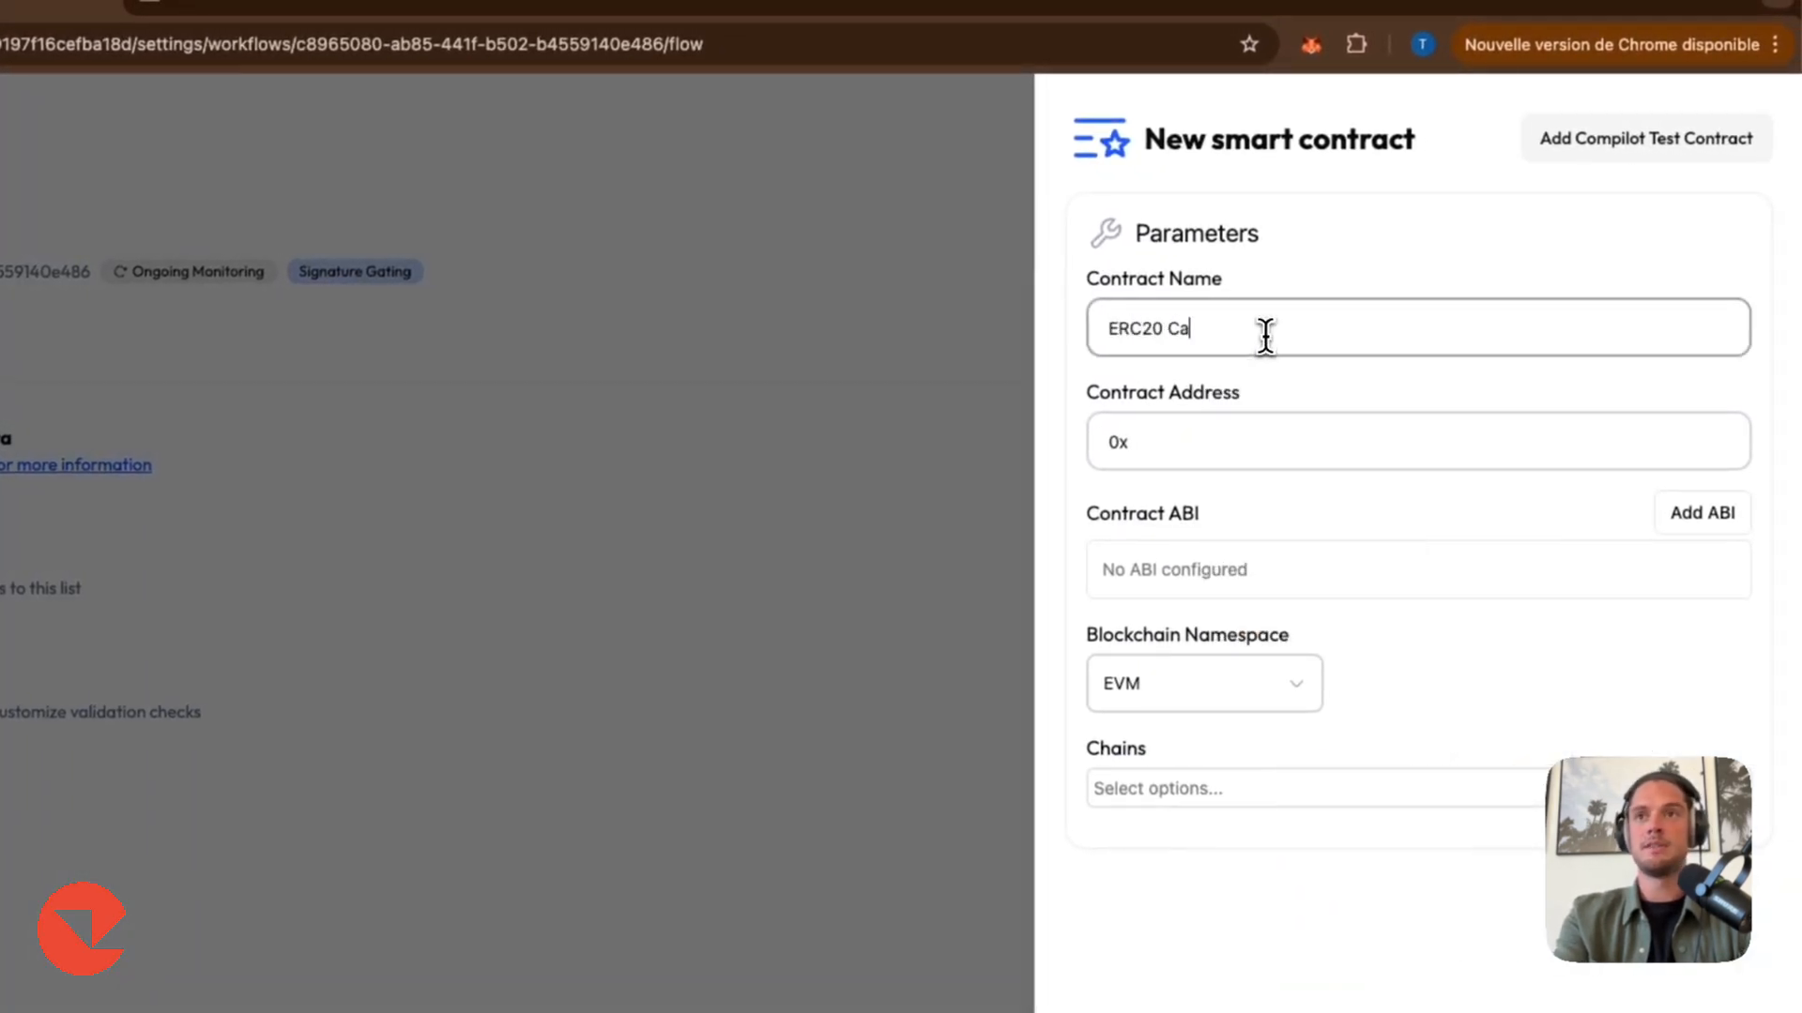
text(C20 Gated)
click(1234, 442)
key(super+v)
click(1296, 343)
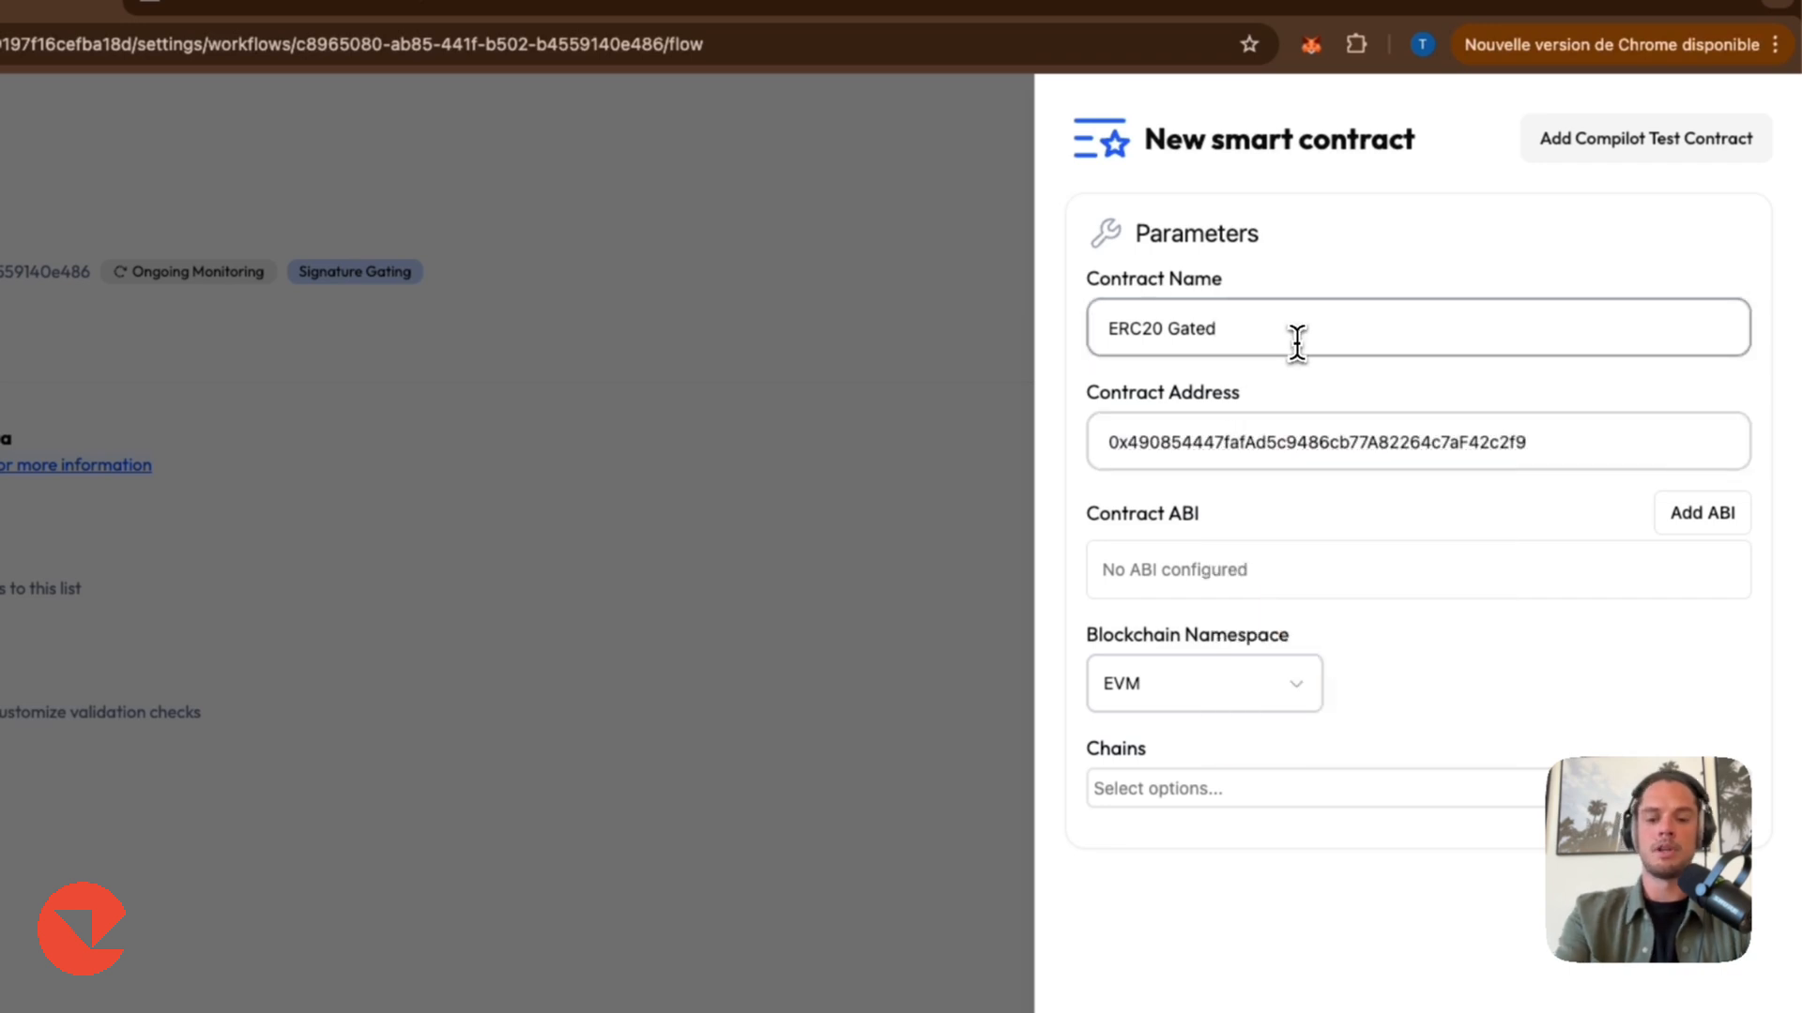
text((SPV)
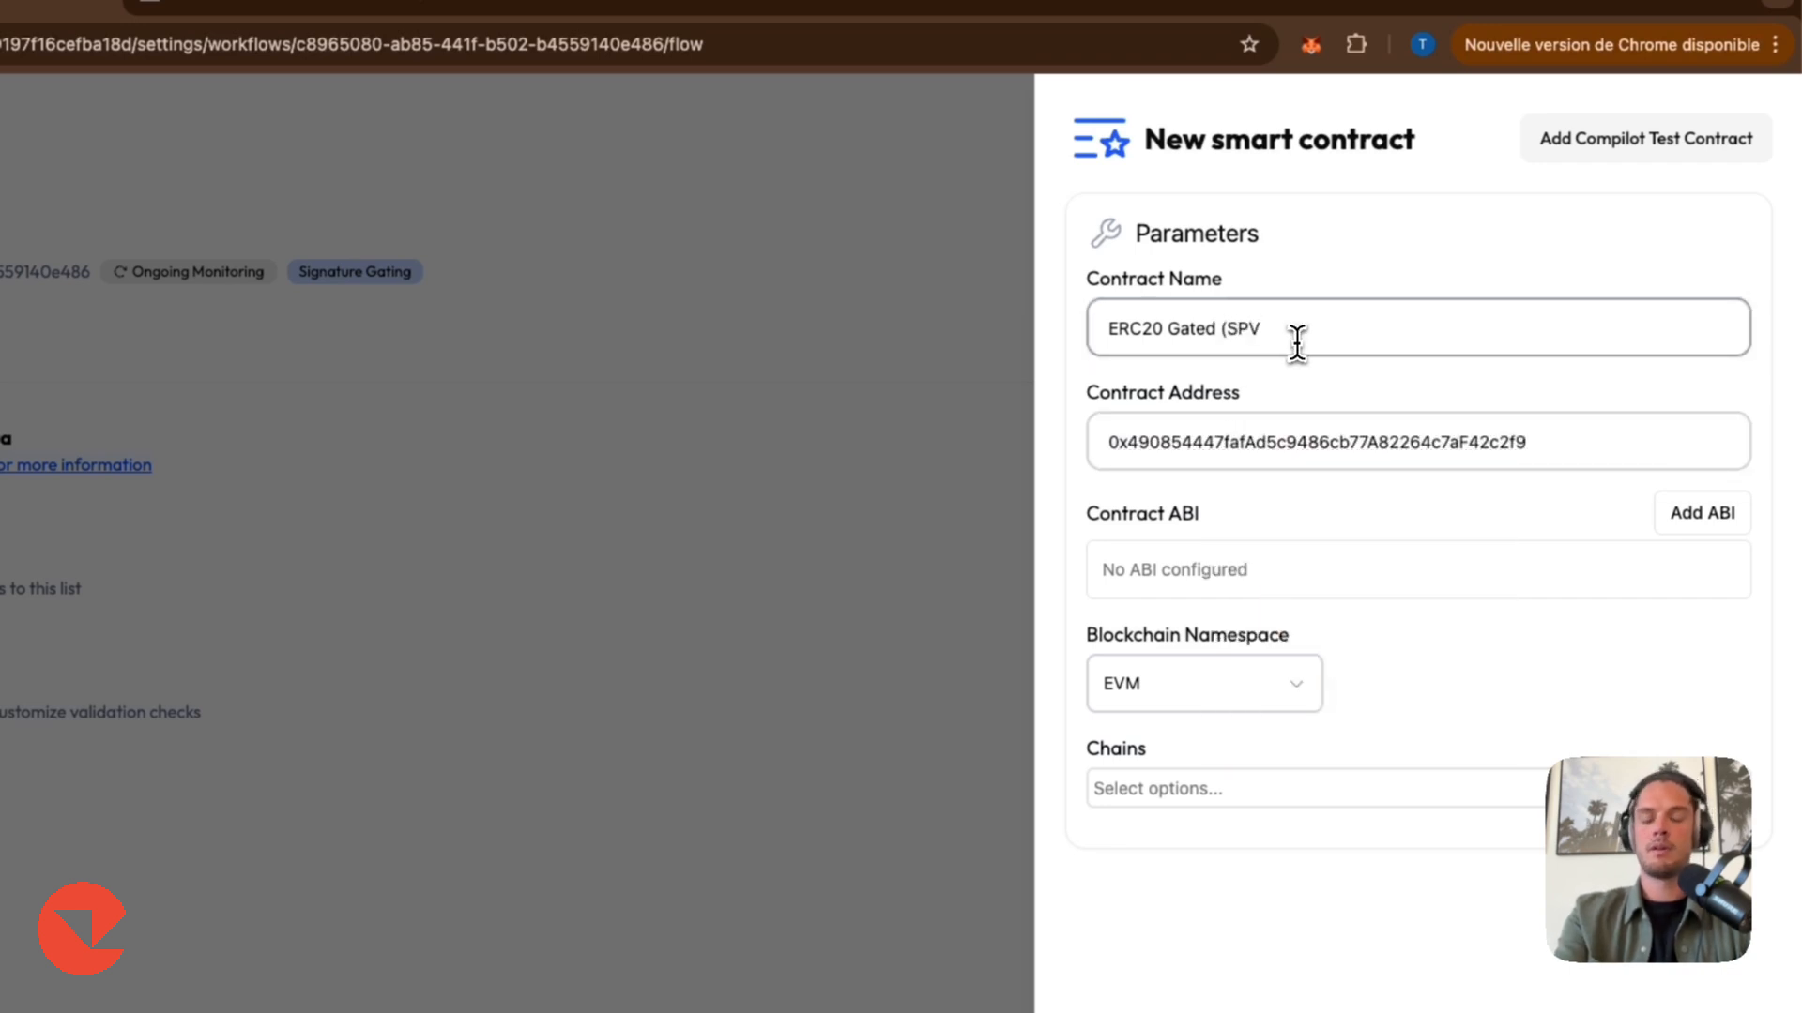
text())
Copy the SPV-token's contract ABI from the setup instructions and add it to the new contract.
click(1686, 516)
click(275, 55)
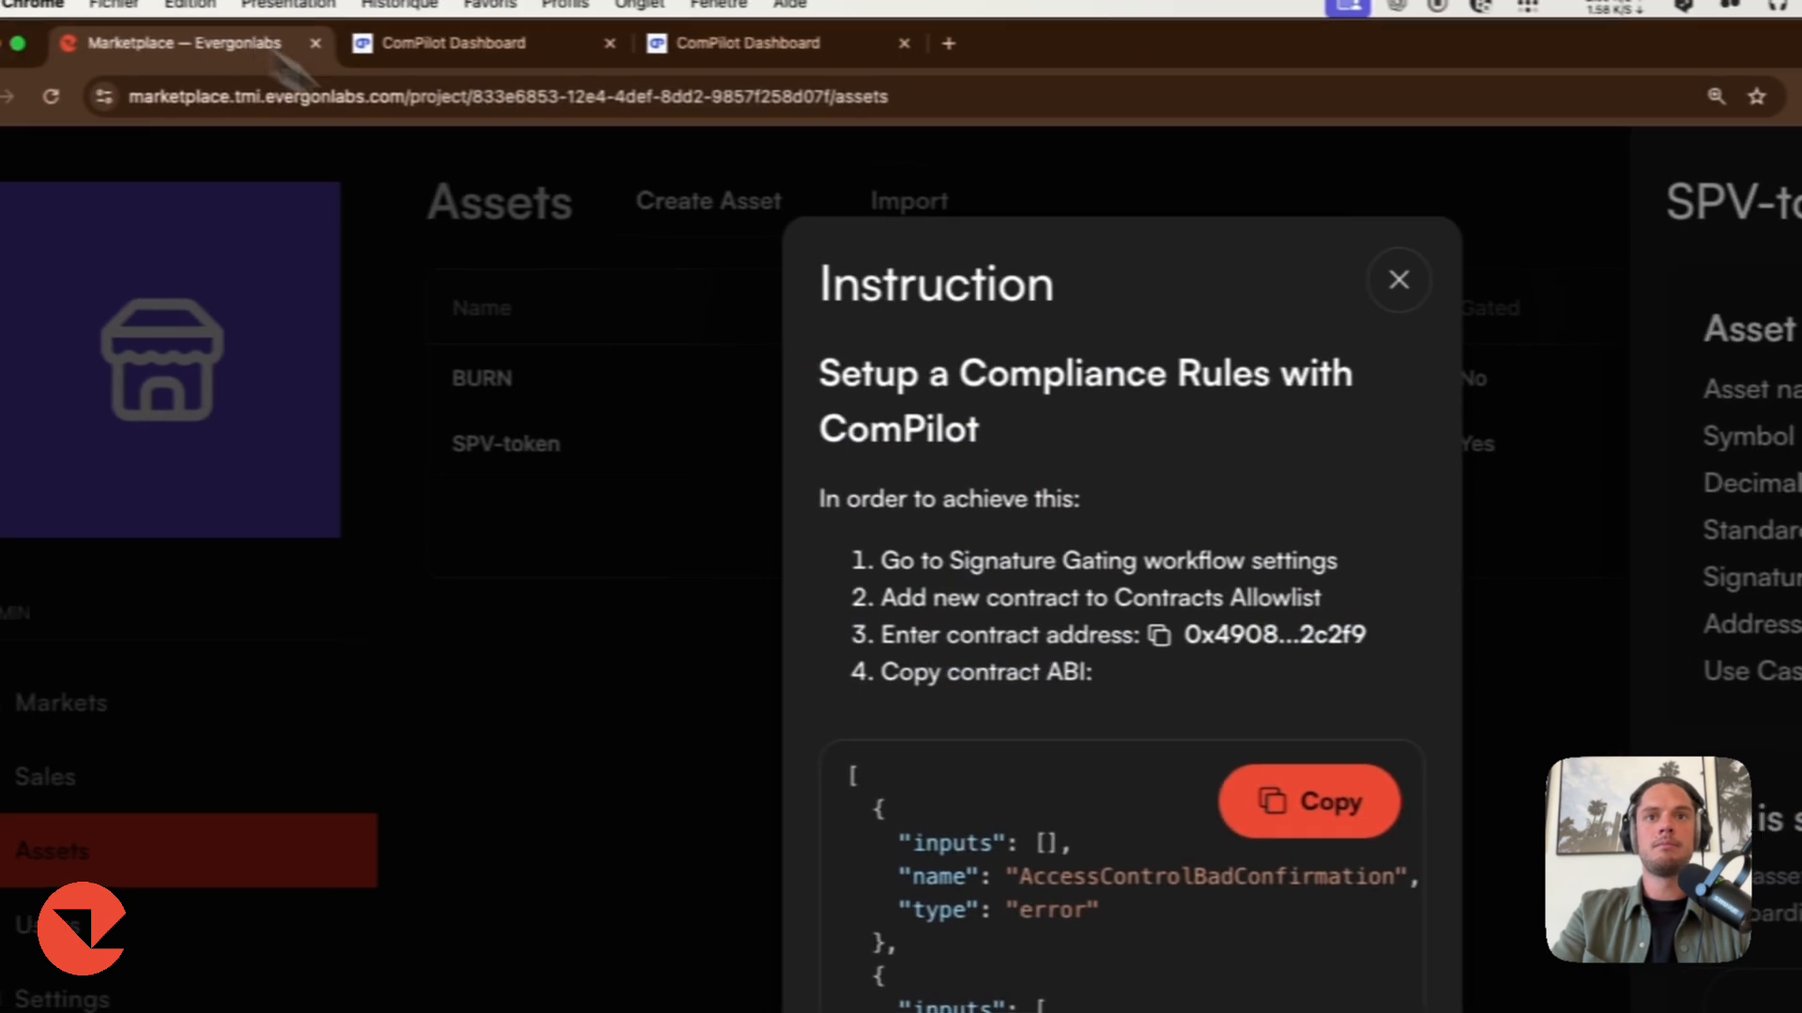
click(1301, 814)
click(530, 49)
click(1063, 533)
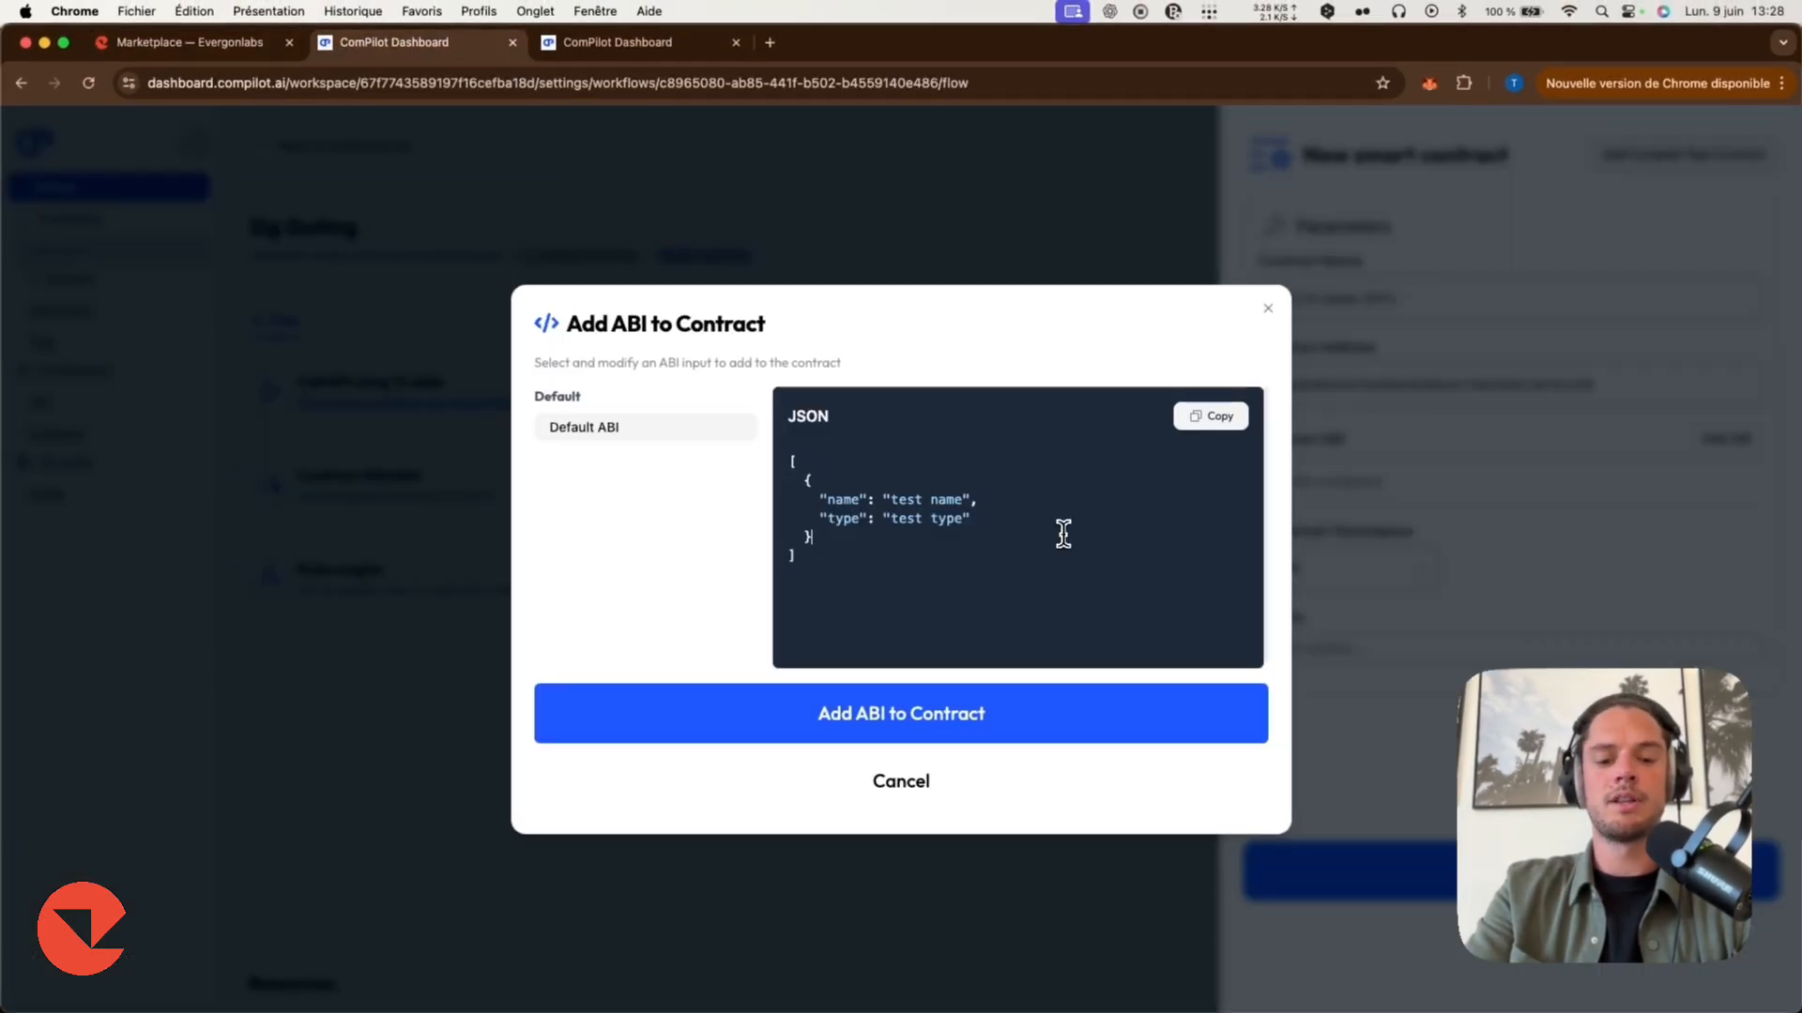
key(super+a)
key(super+v)
click(921, 802)
Select Sepolia Testnet as the contract's chain and save the contract to the allowlist.
click(1299, 648)
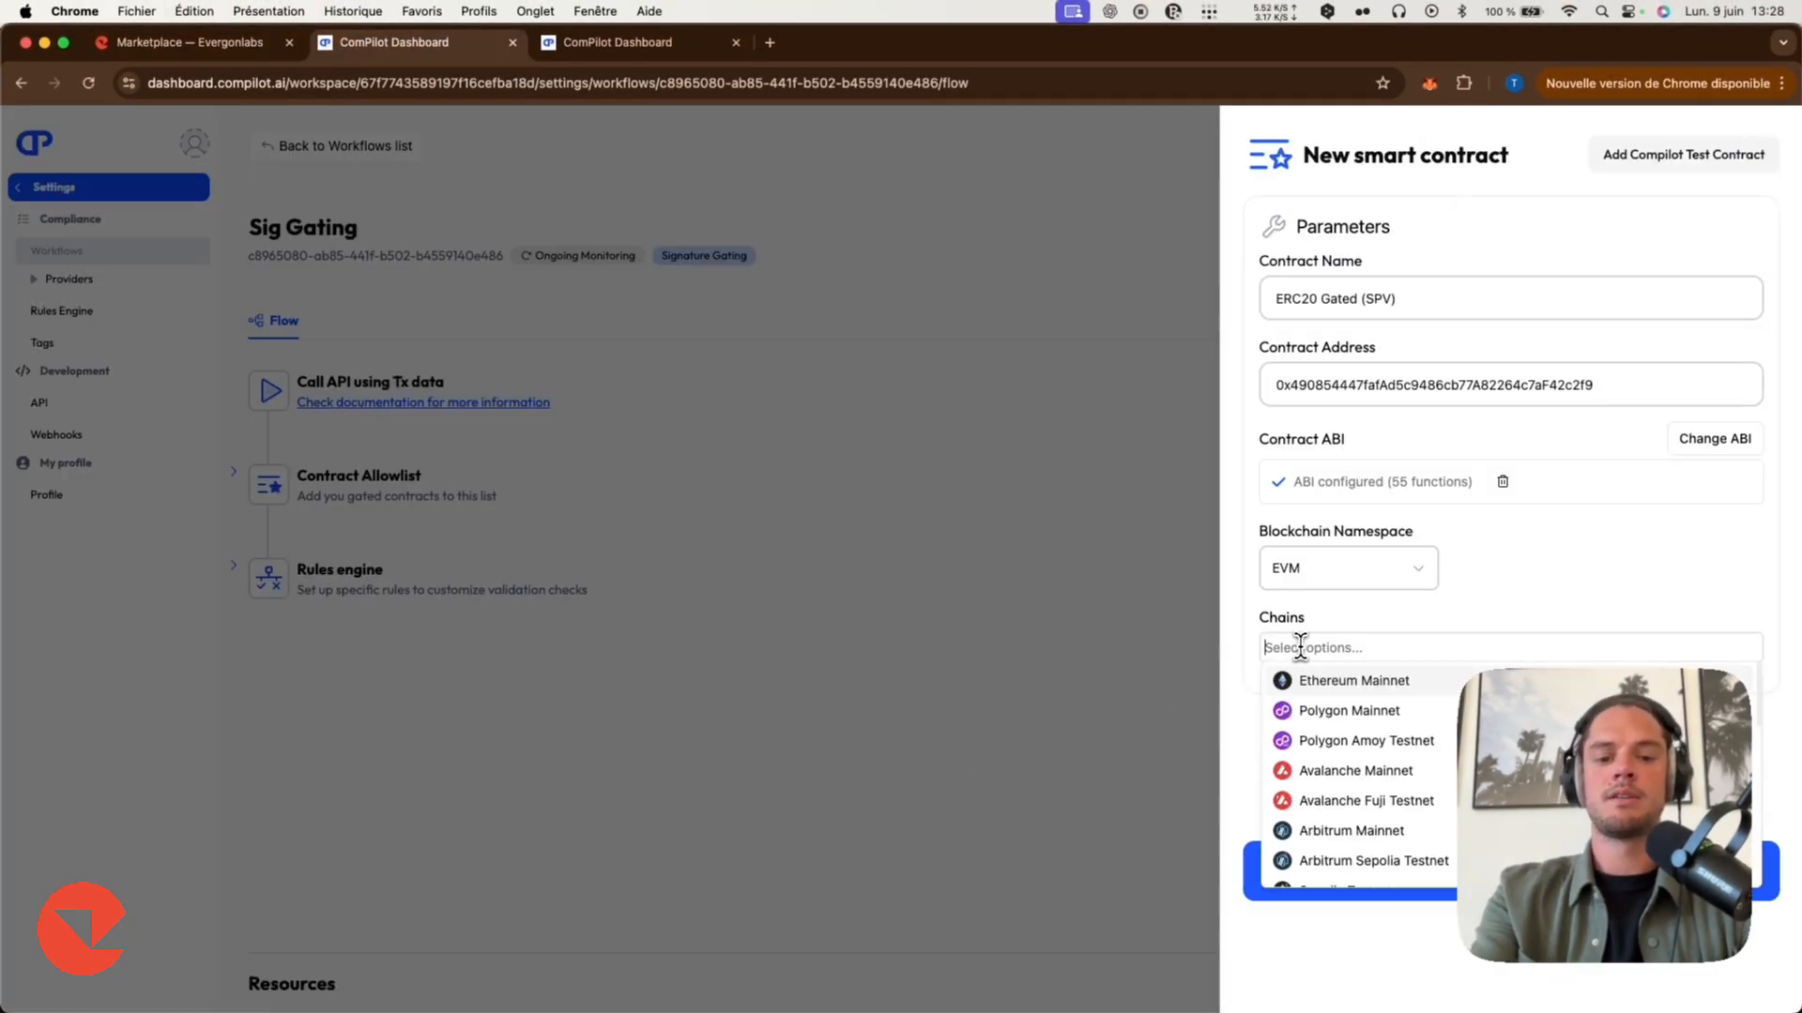
text(sepo)
click(1287, 704)
click(1242, 835)
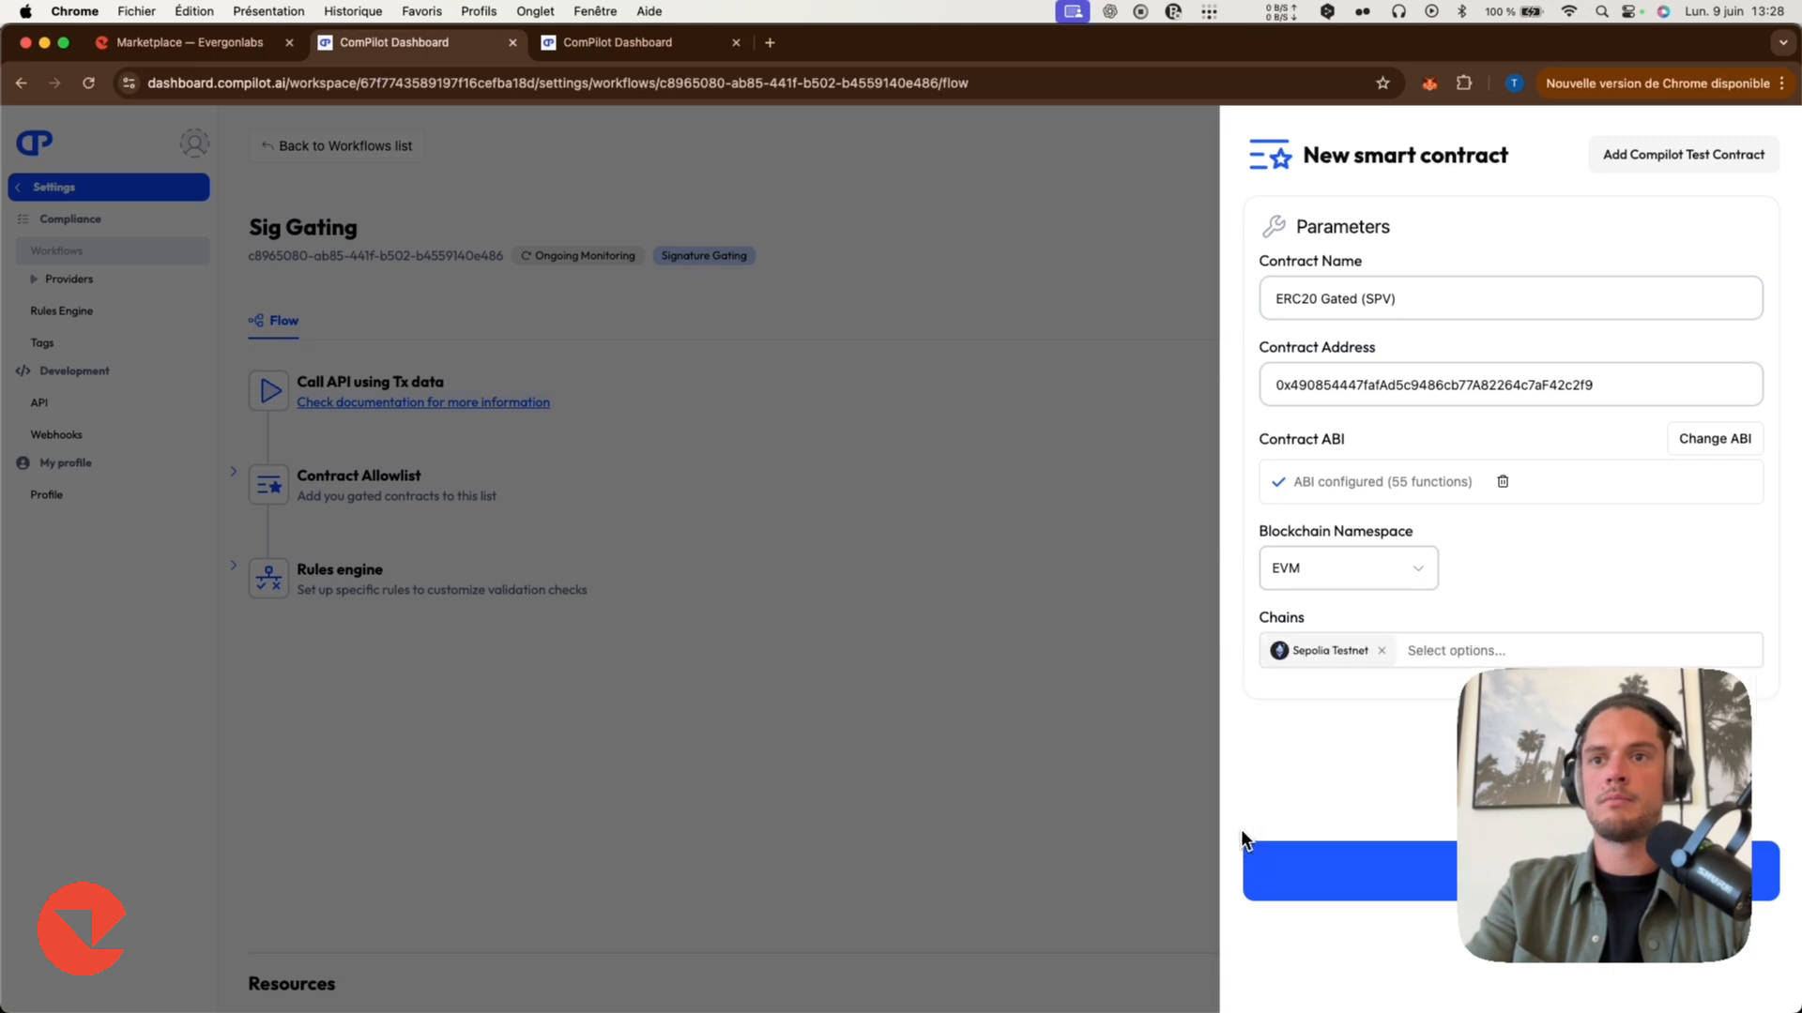
click(1246, 854)
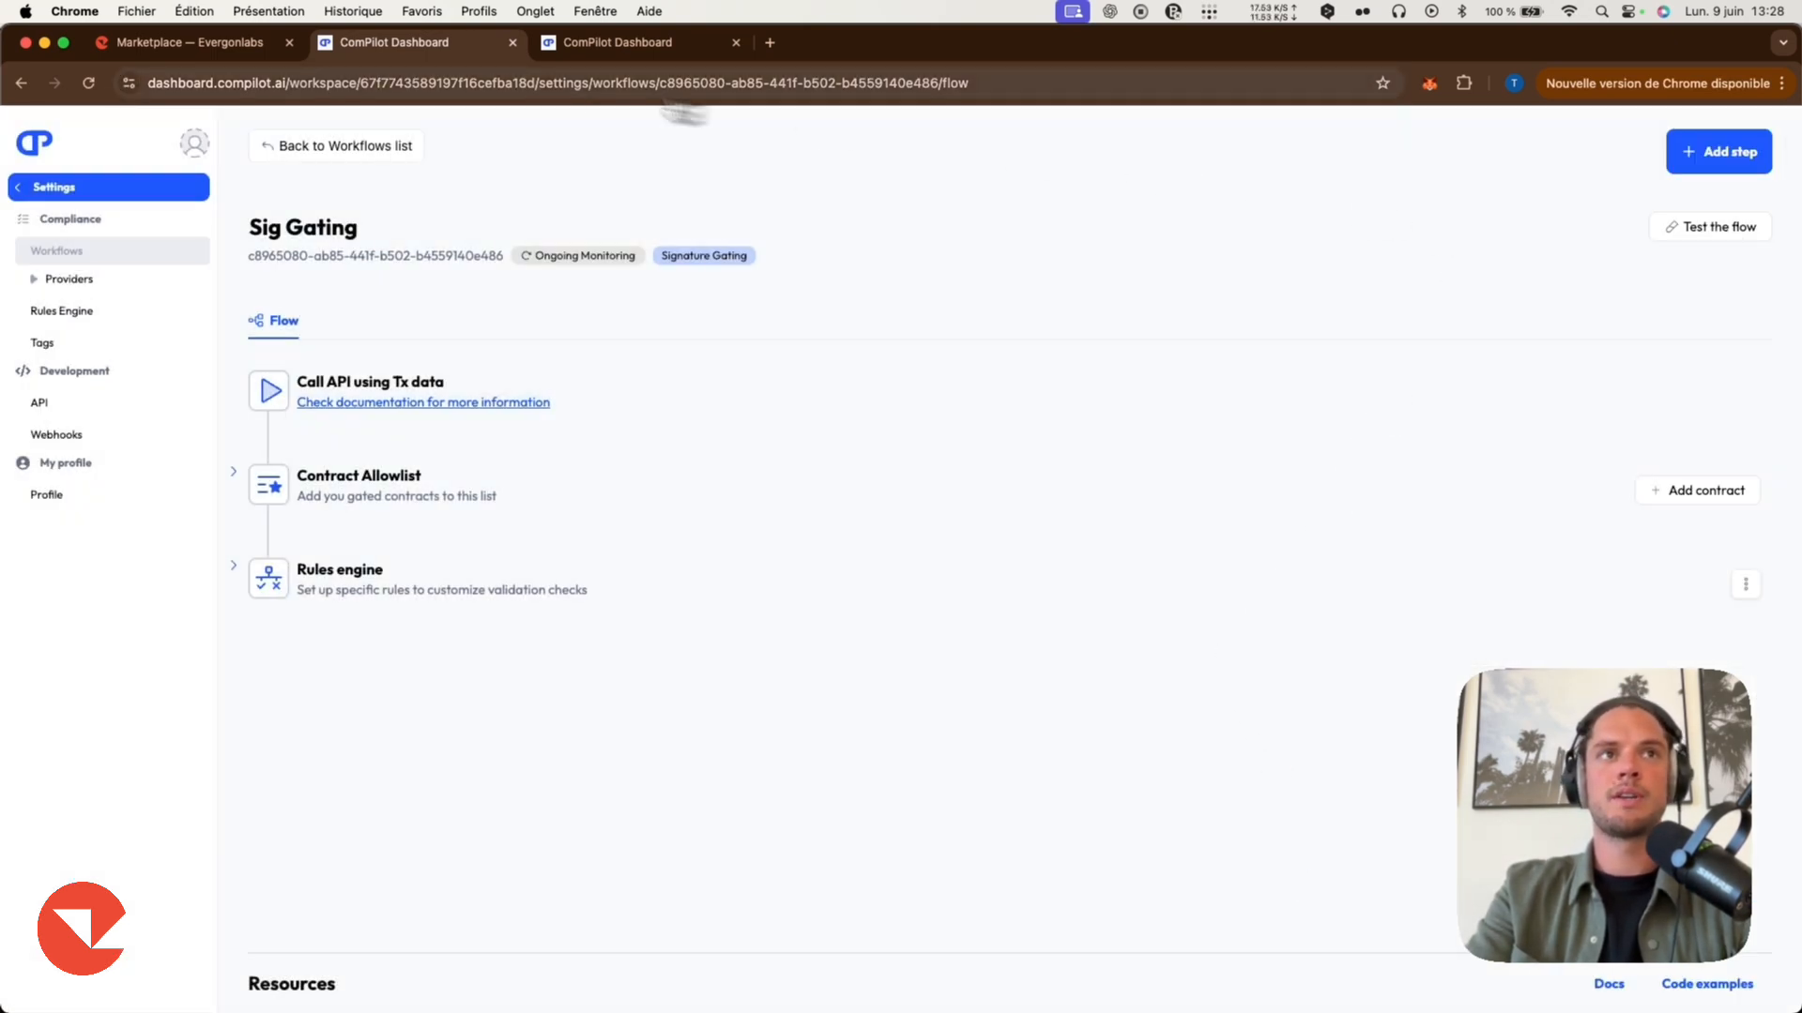
Close the setup instructions and start creating a new Sale-type sale on the Gated Market.
click(255, 45)
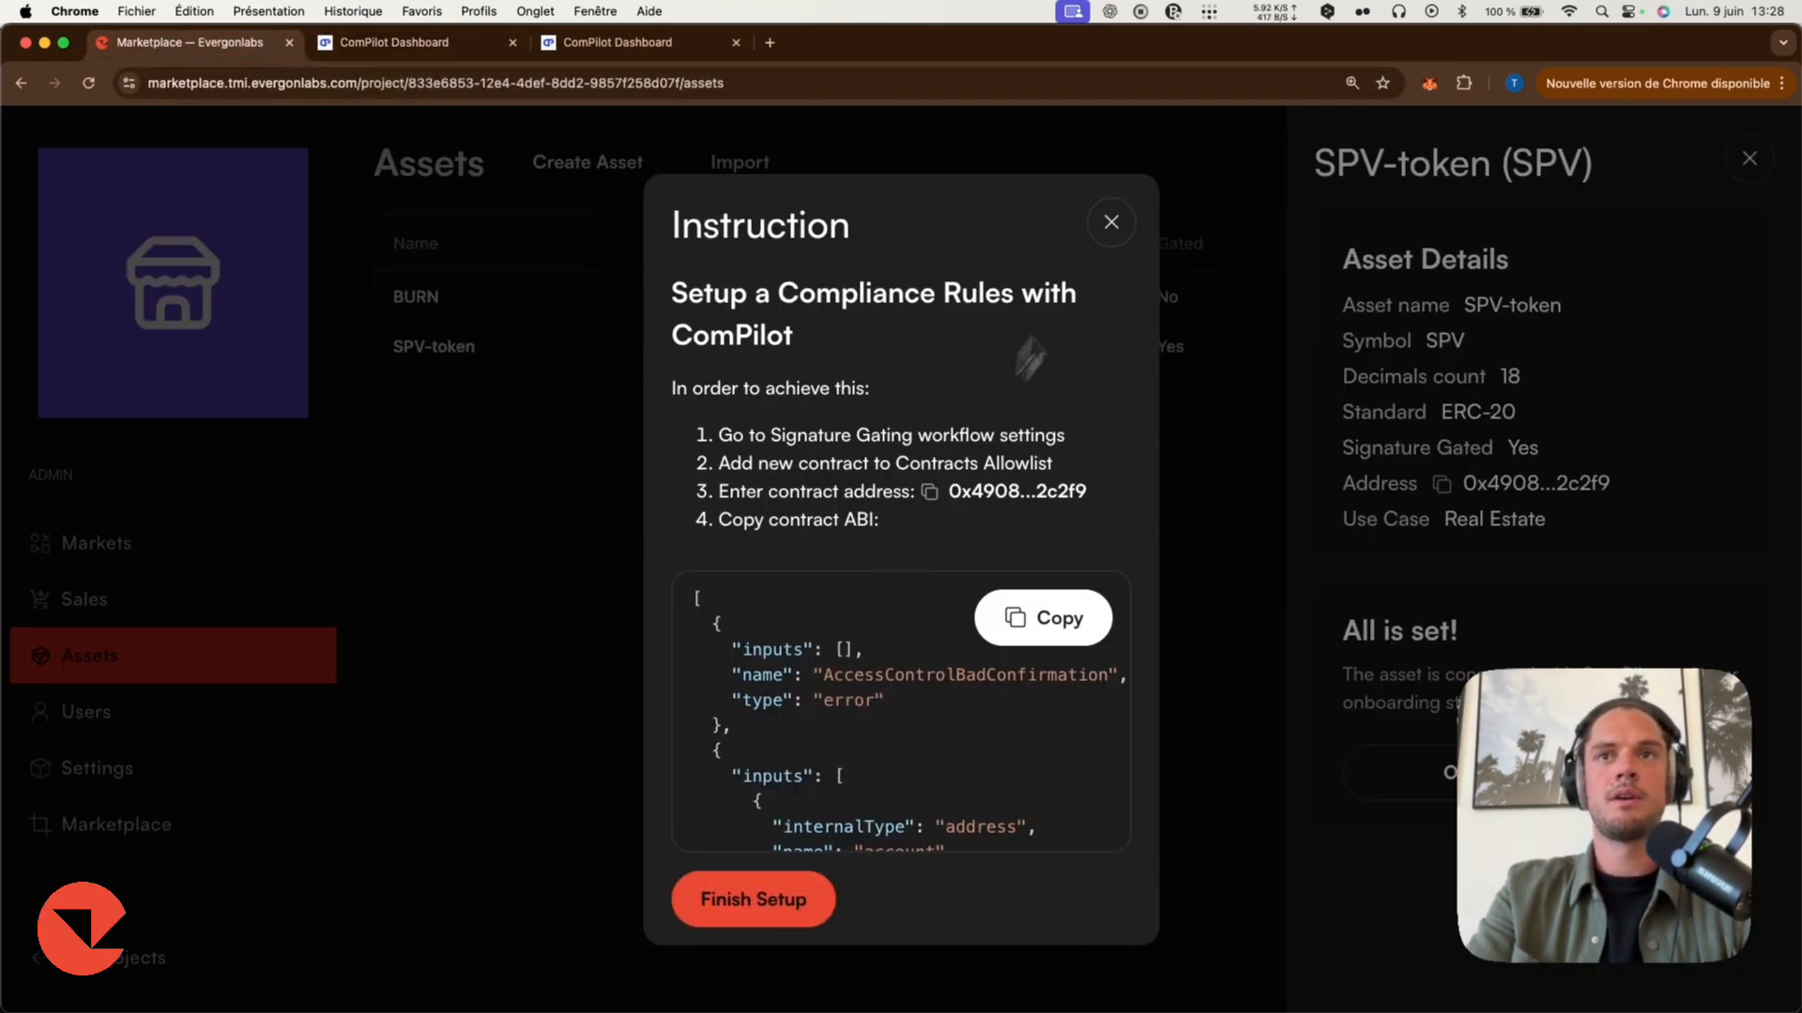
click(1112, 222)
click(873, 552)
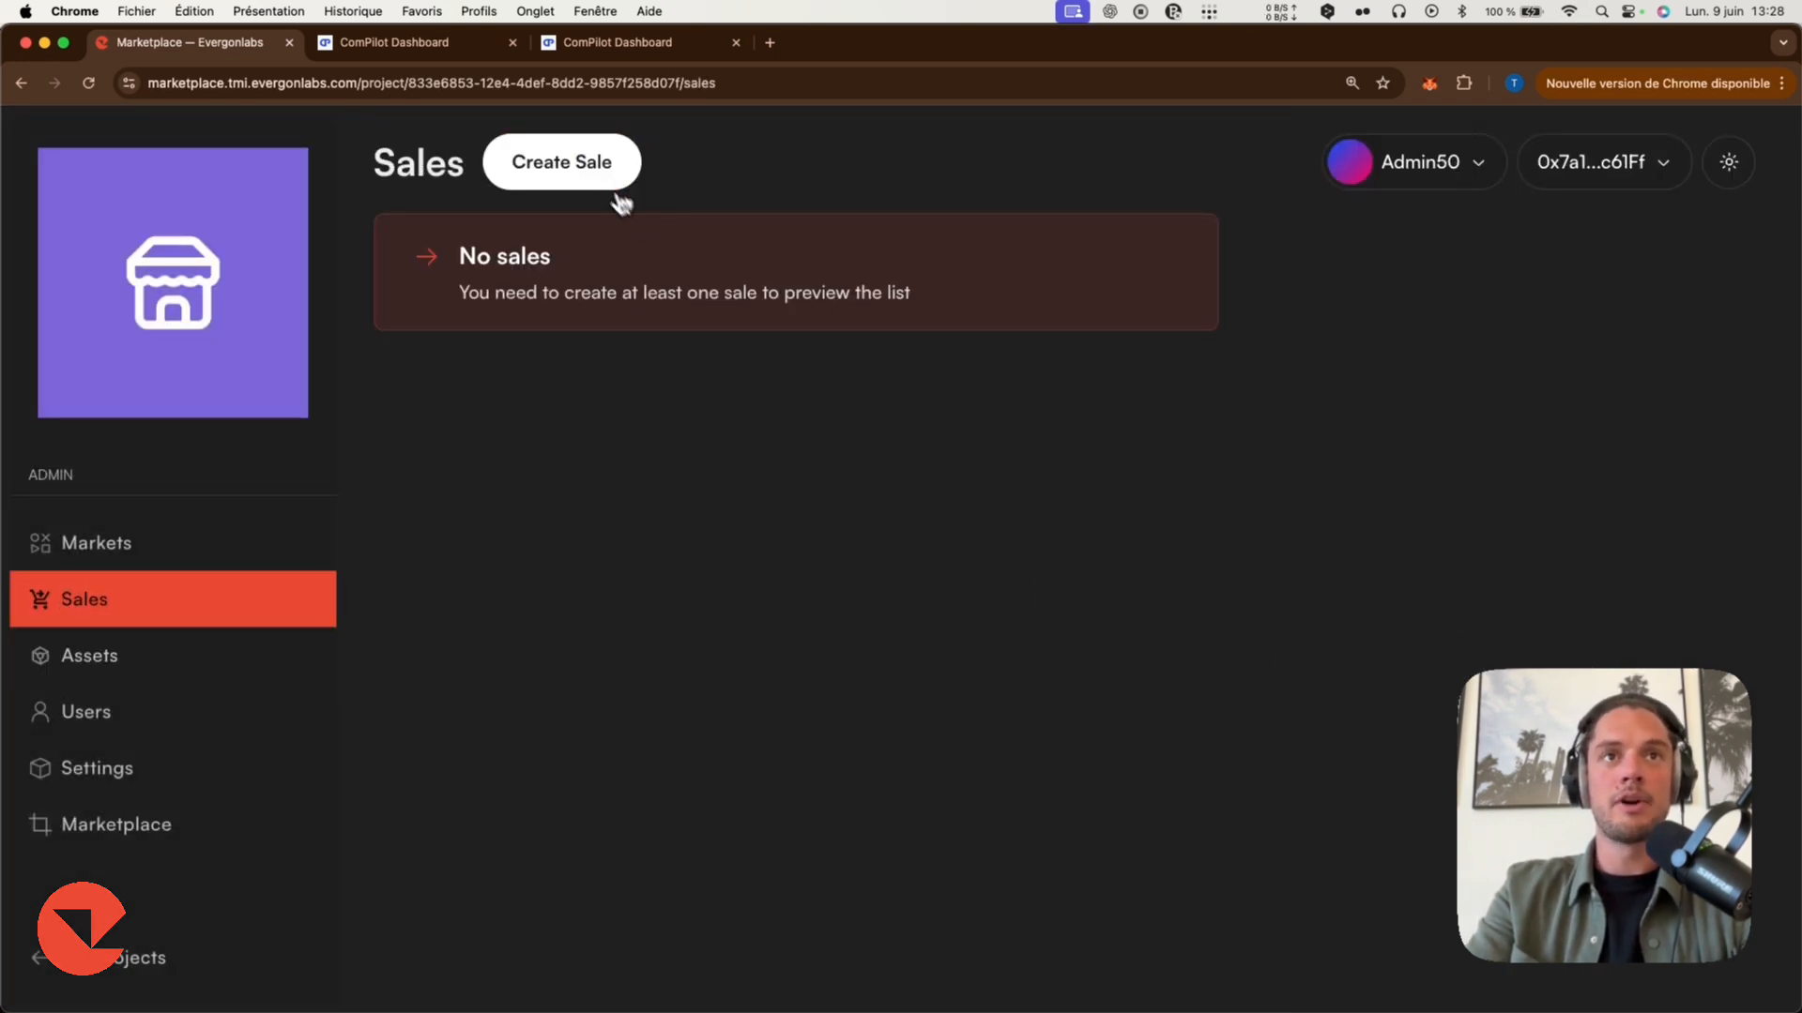
click(614, 173)
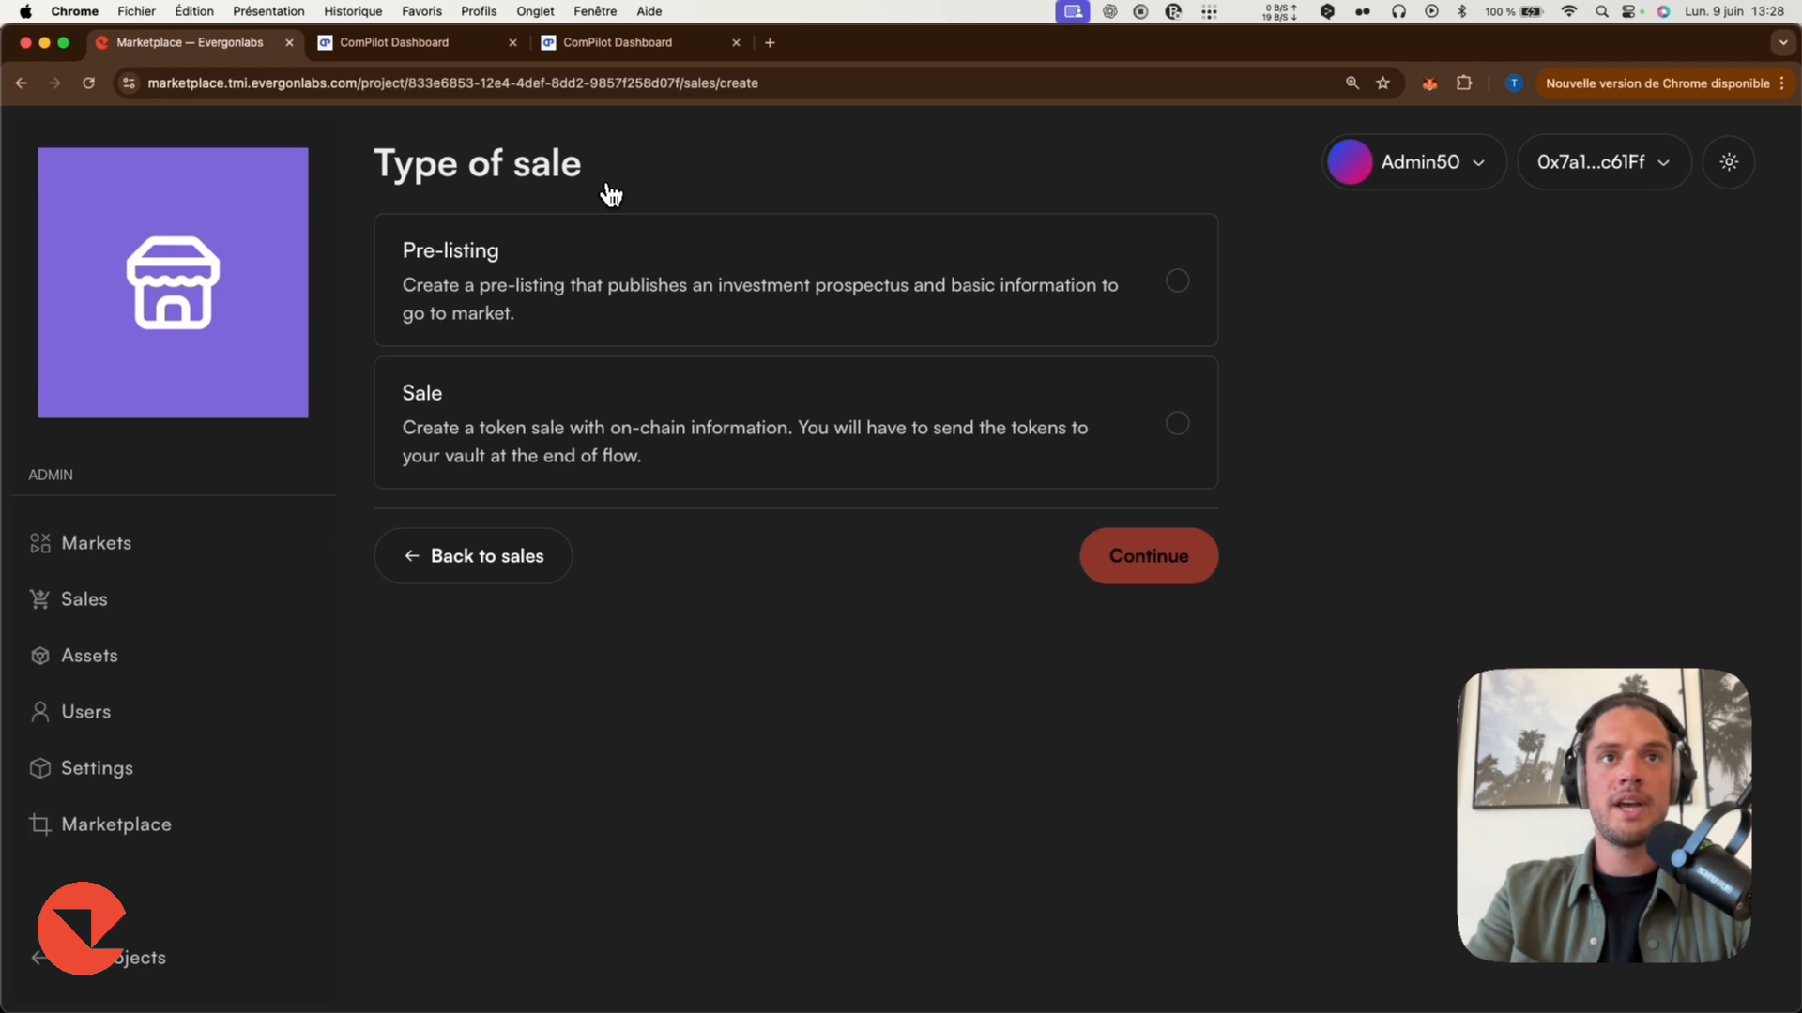
click(1051, 463)
key(Return)
click(629, 253)
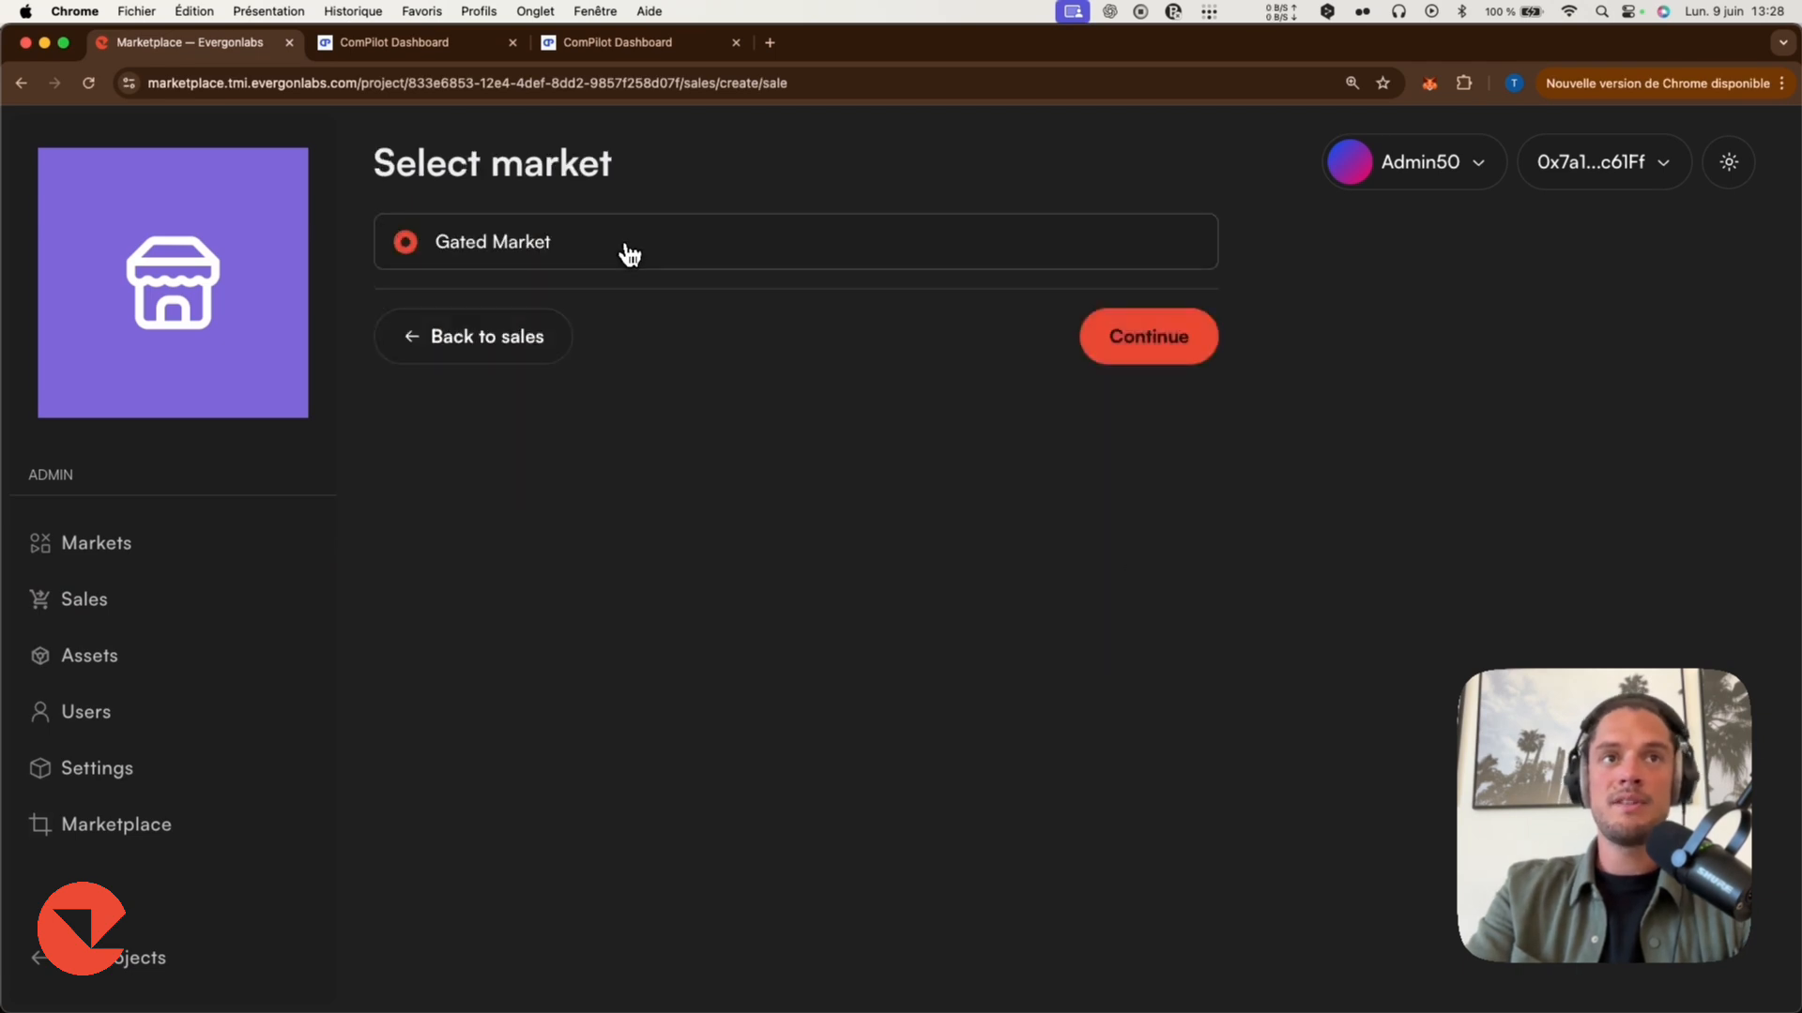
click(1118, 338)
Name the sale Demo Sale SPV token and enter Description as its description.
click(697, 379)
text(Demo)
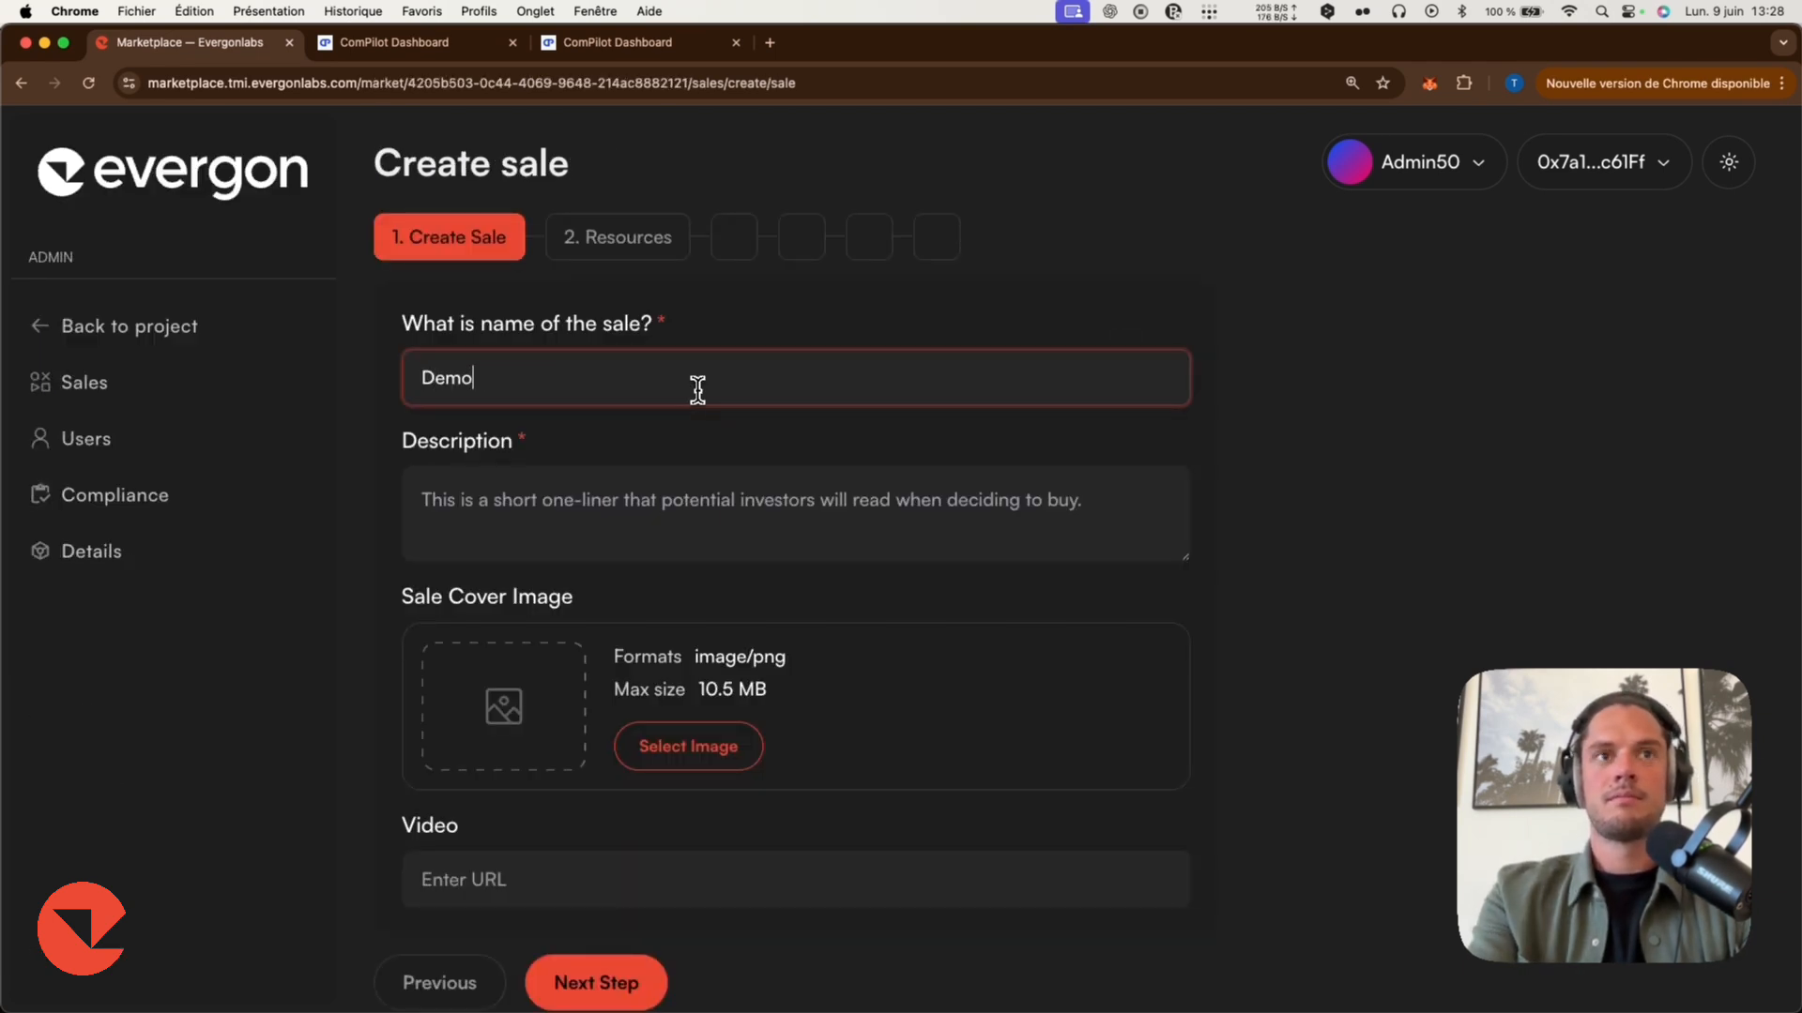
text( Sale SPV token)
click(702, 501)
text(Description)
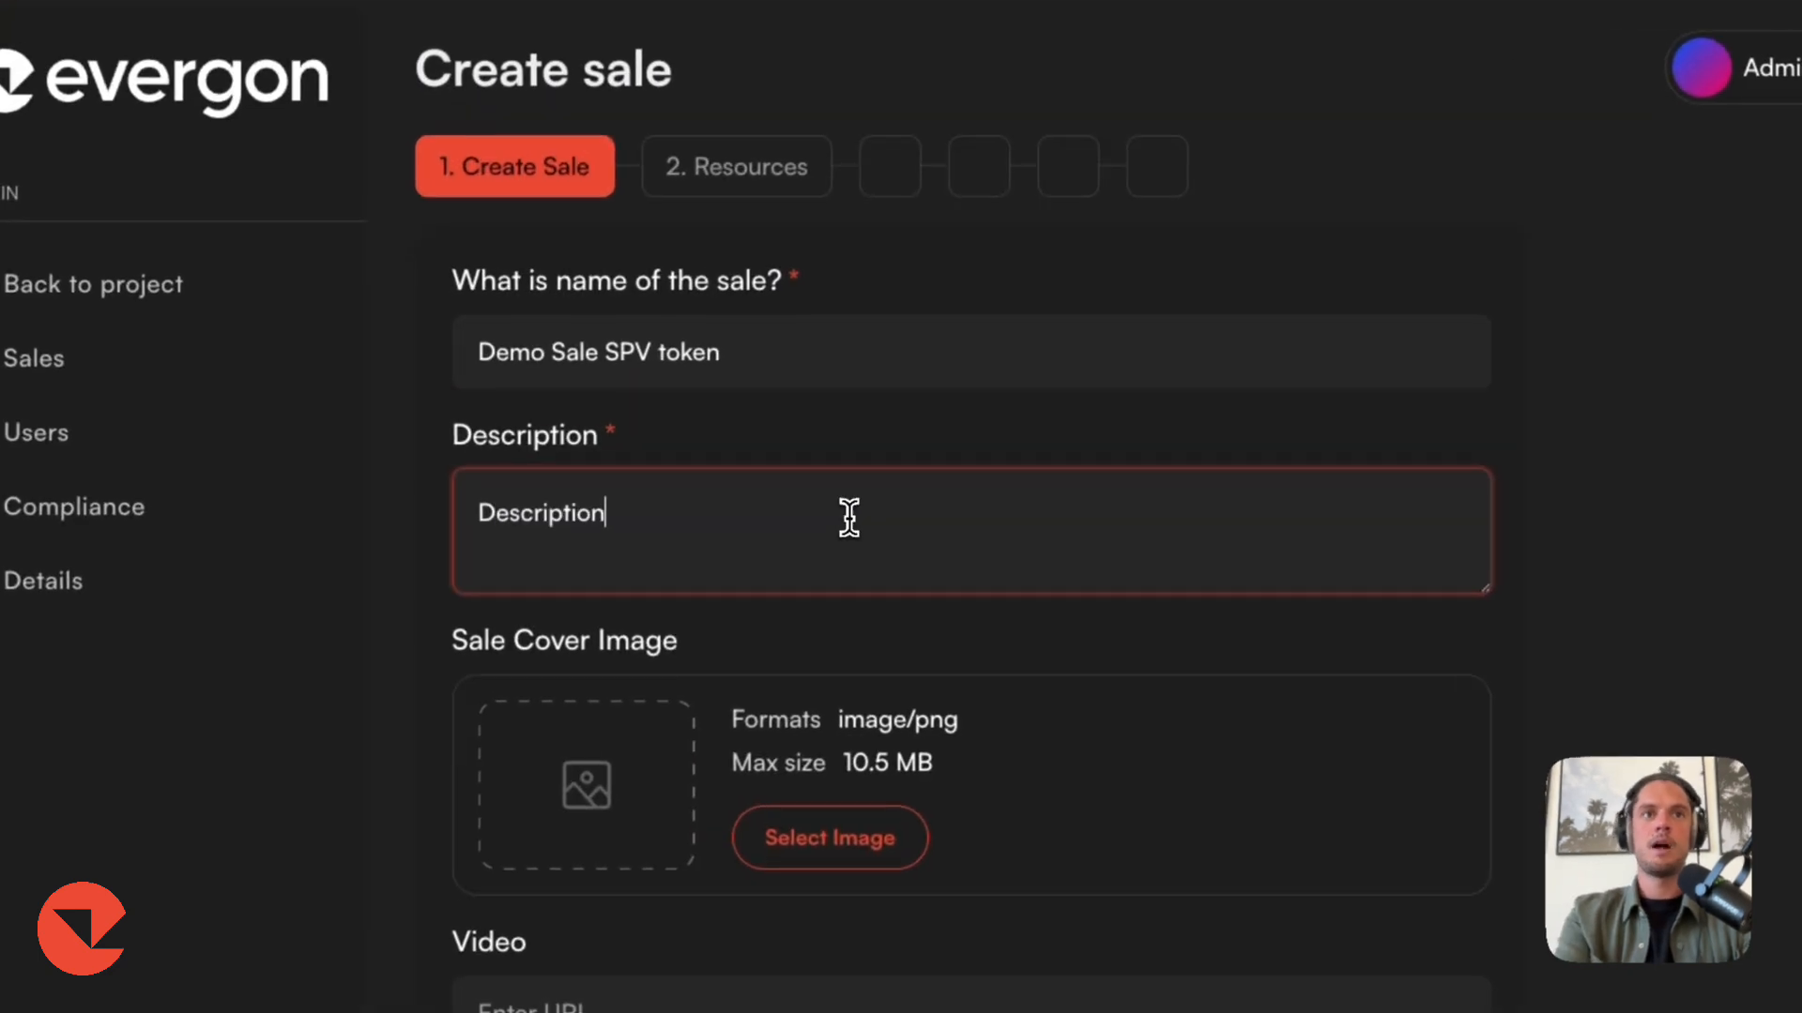
Upload a sale cover image from the 007 - Sig gating folder and proceed to the Resources step.
click(698, 753)
click(845, 854)
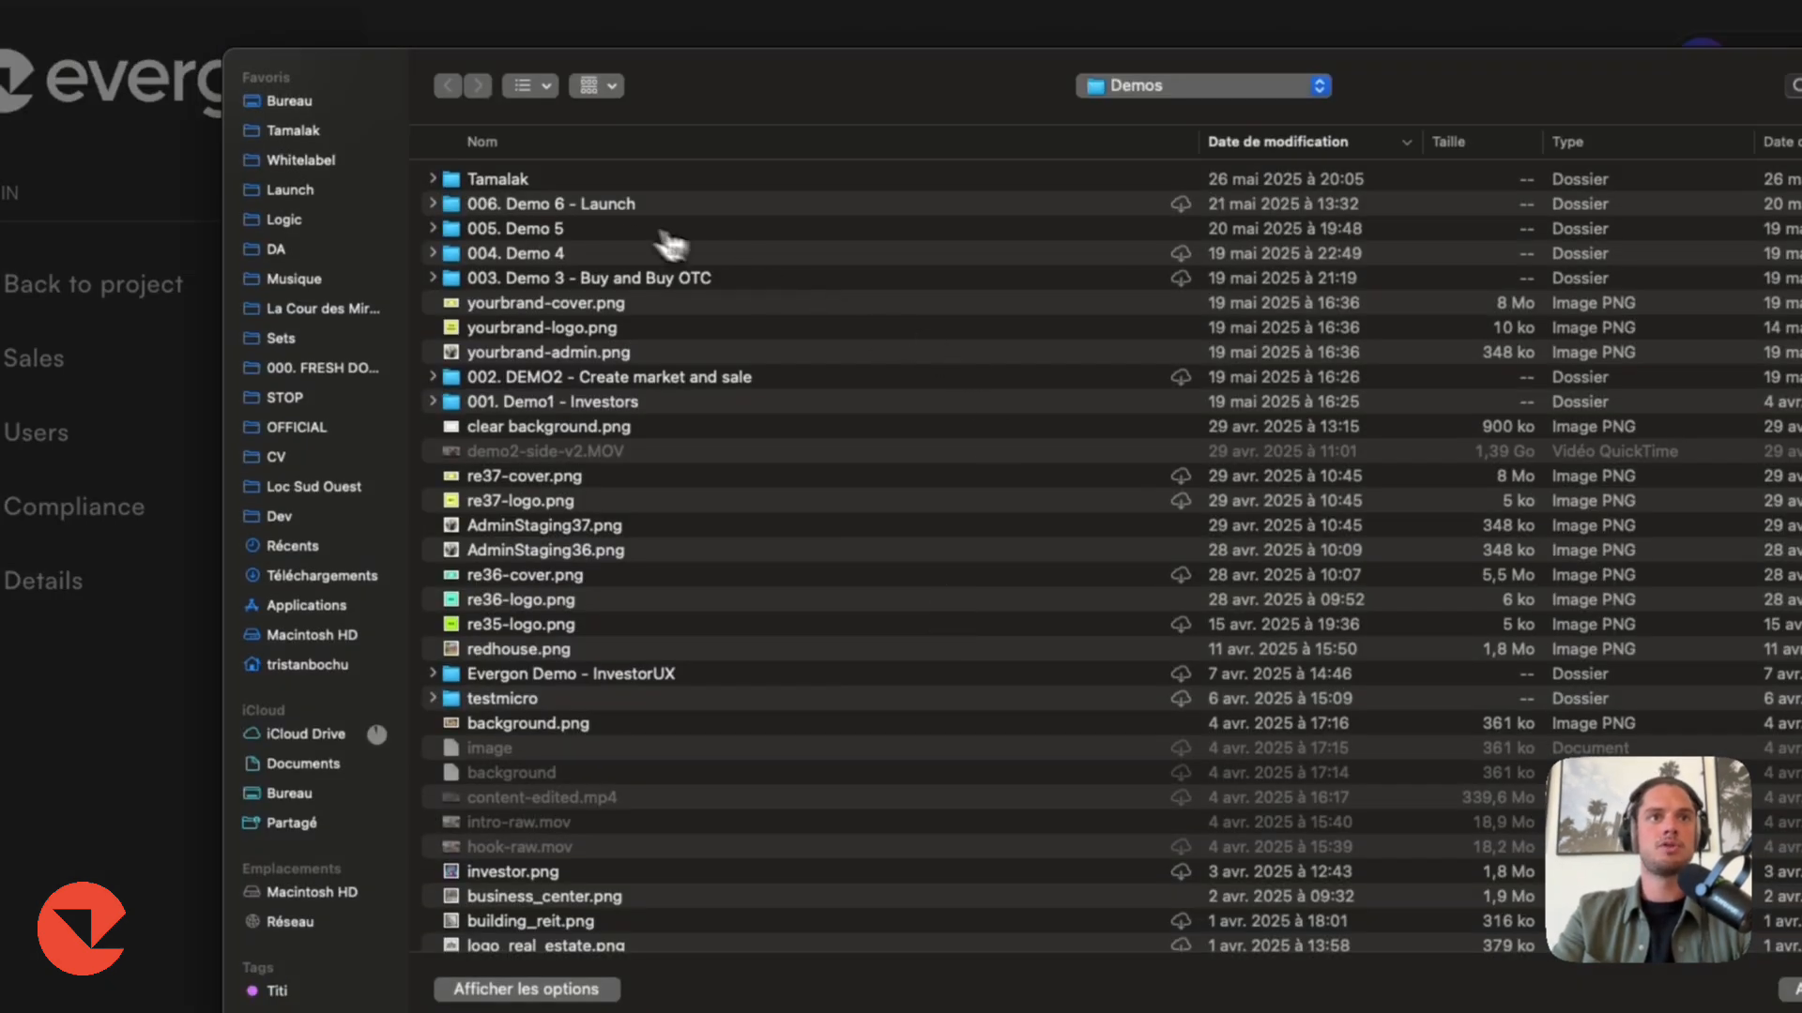
click(333, 160)
double_click(539, 180)
double_click(538, 205)
click(854, 886)
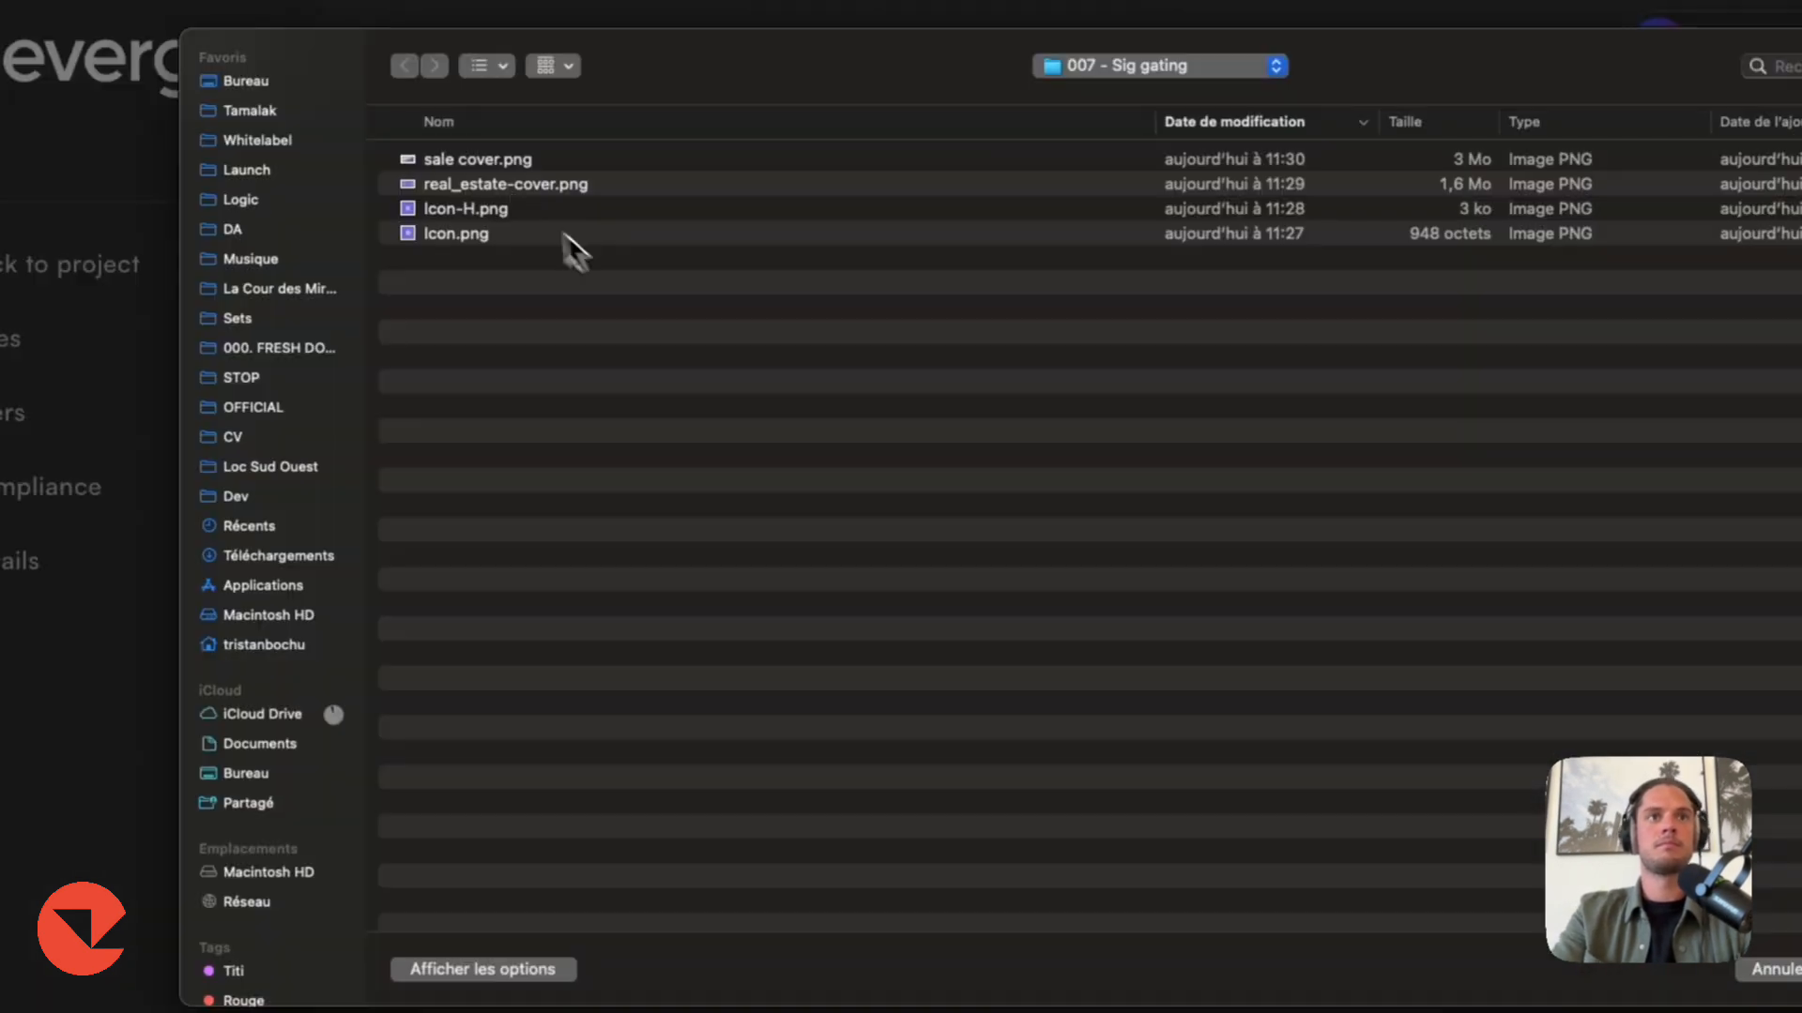
double_click(567, 179)
scroll(965, 615, down, 2)
click(685, 995)
Enter Pitch as the sale's pitch text and proceed to the assets step.
click(649, 458)
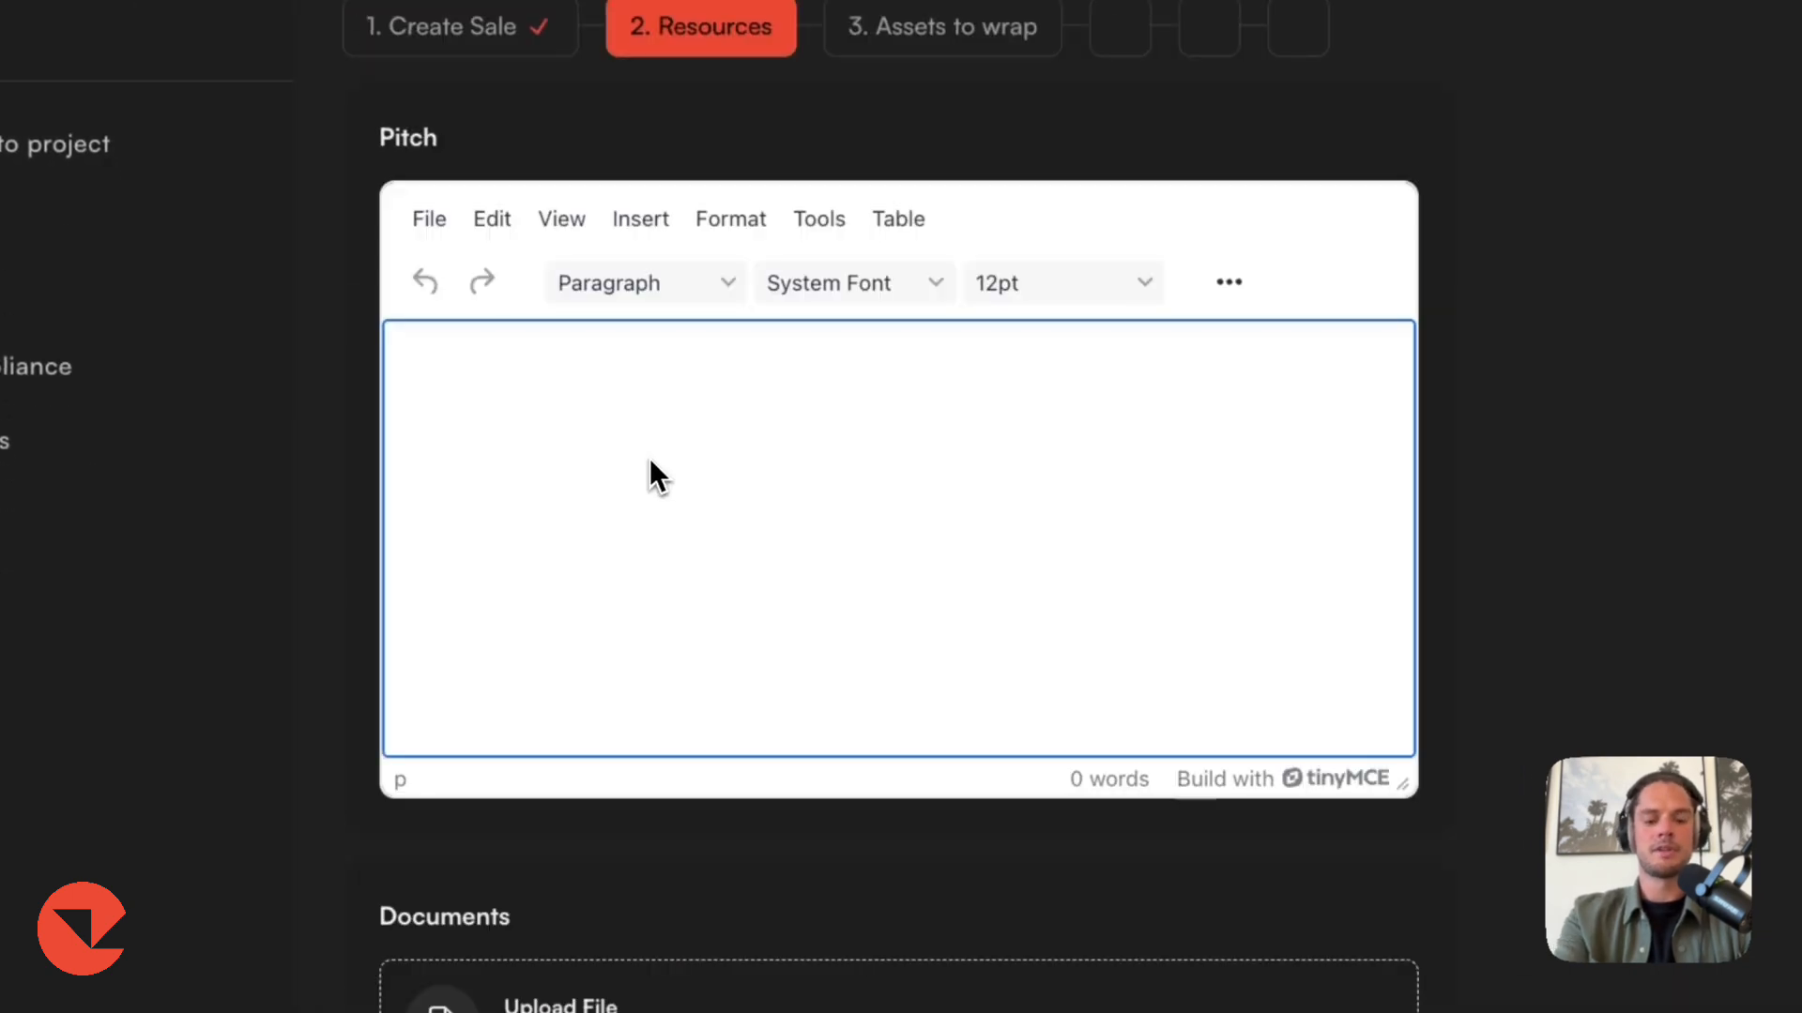
text(Pitch)
scroll(649, 938, down, 5)
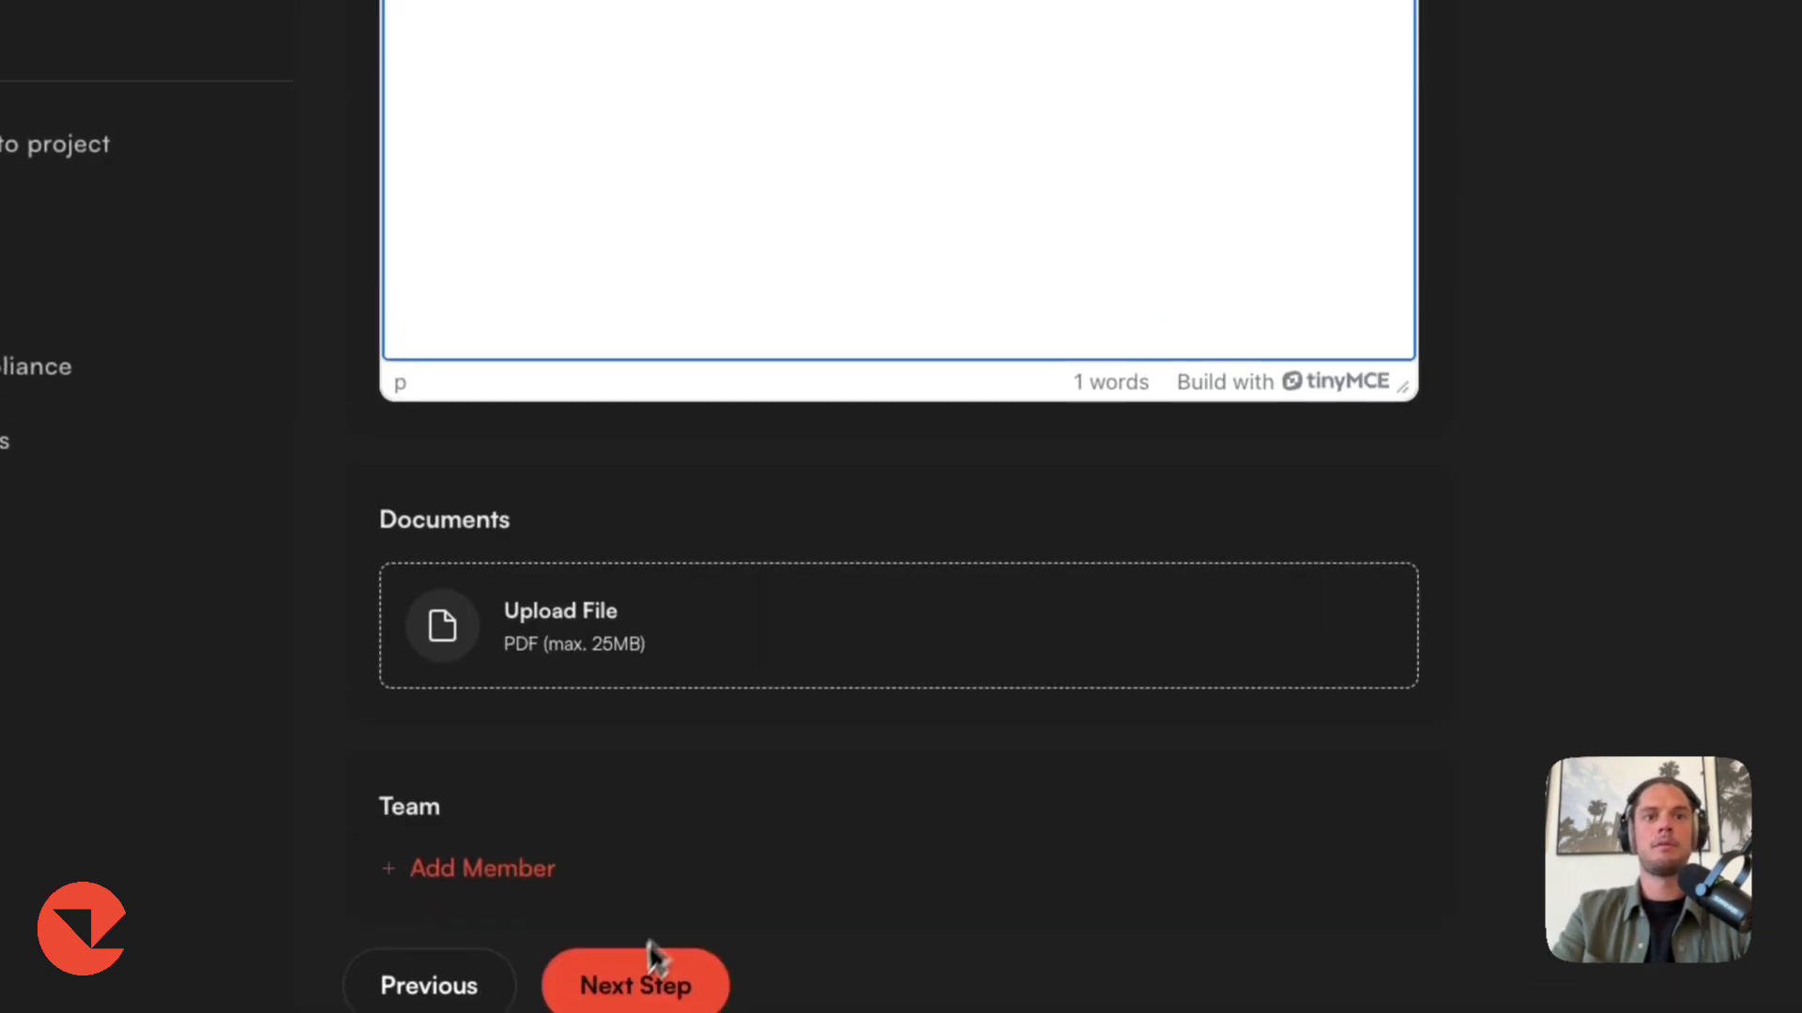
click(646, 976)
Wrap 100000 of the SPV-token (SPV) ERC-20 asset in the sale and proceed to sale finances.
click(787, 397)
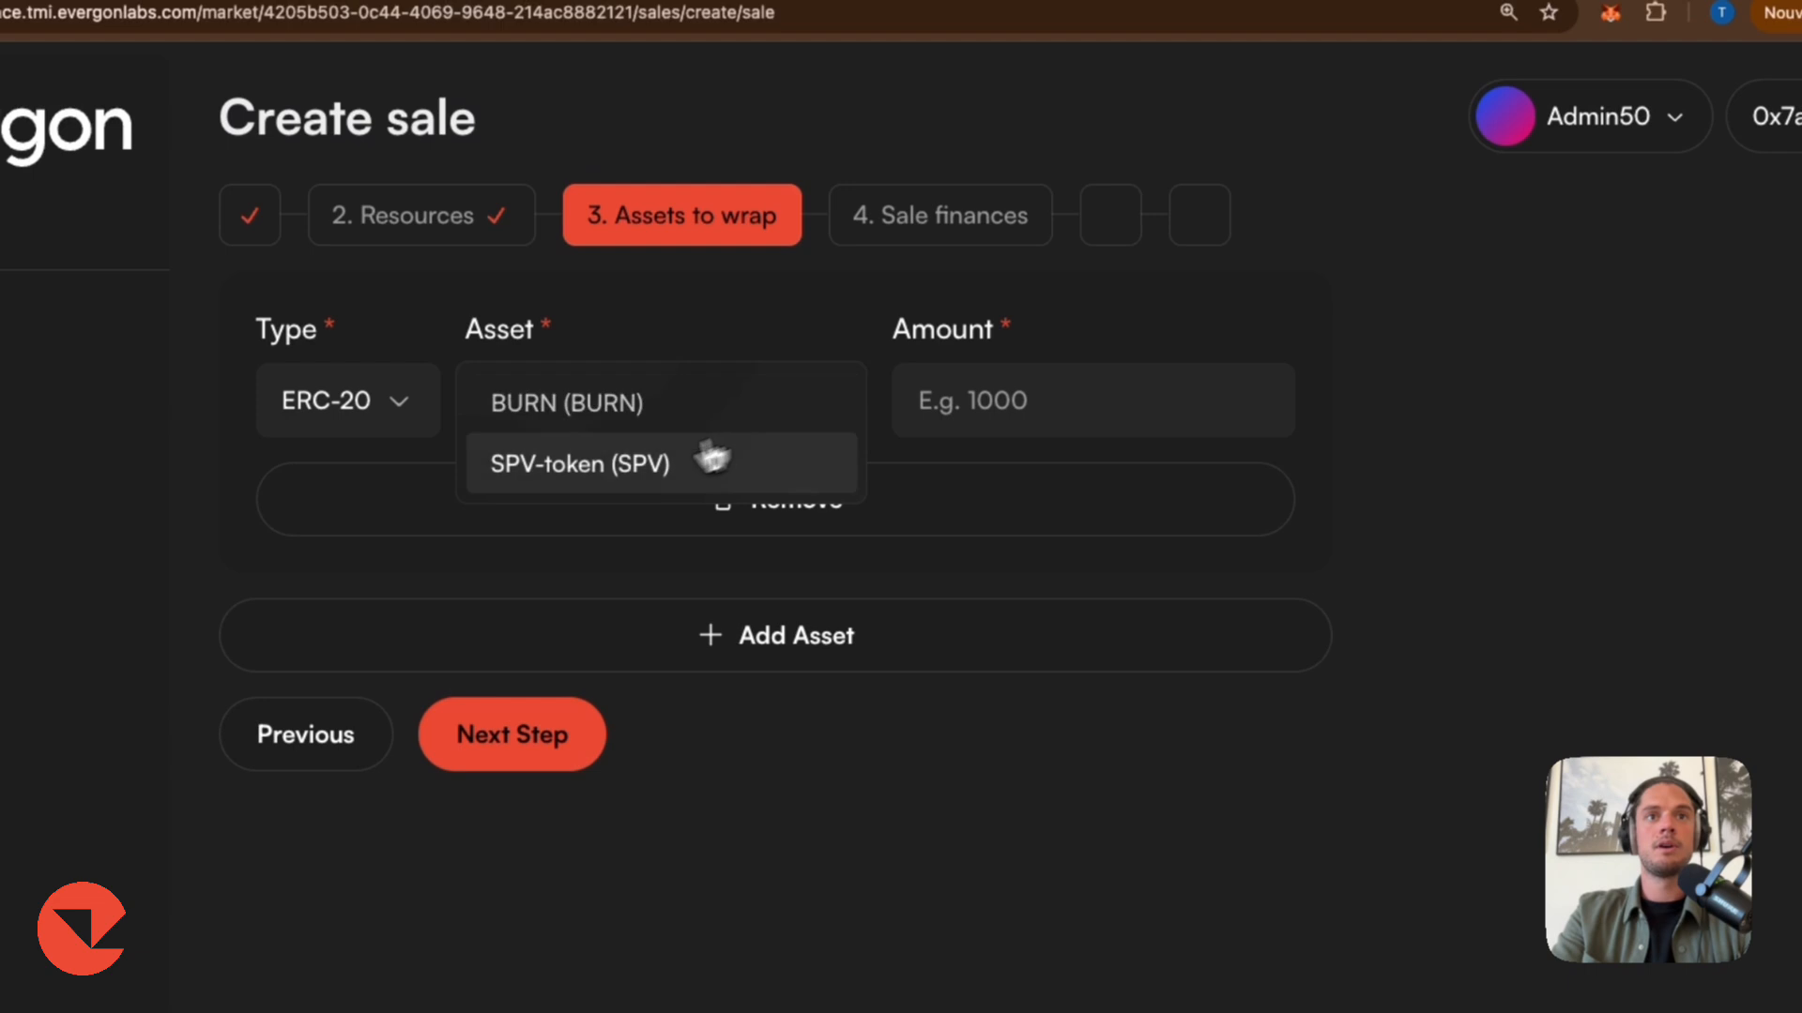
click(731, 427)
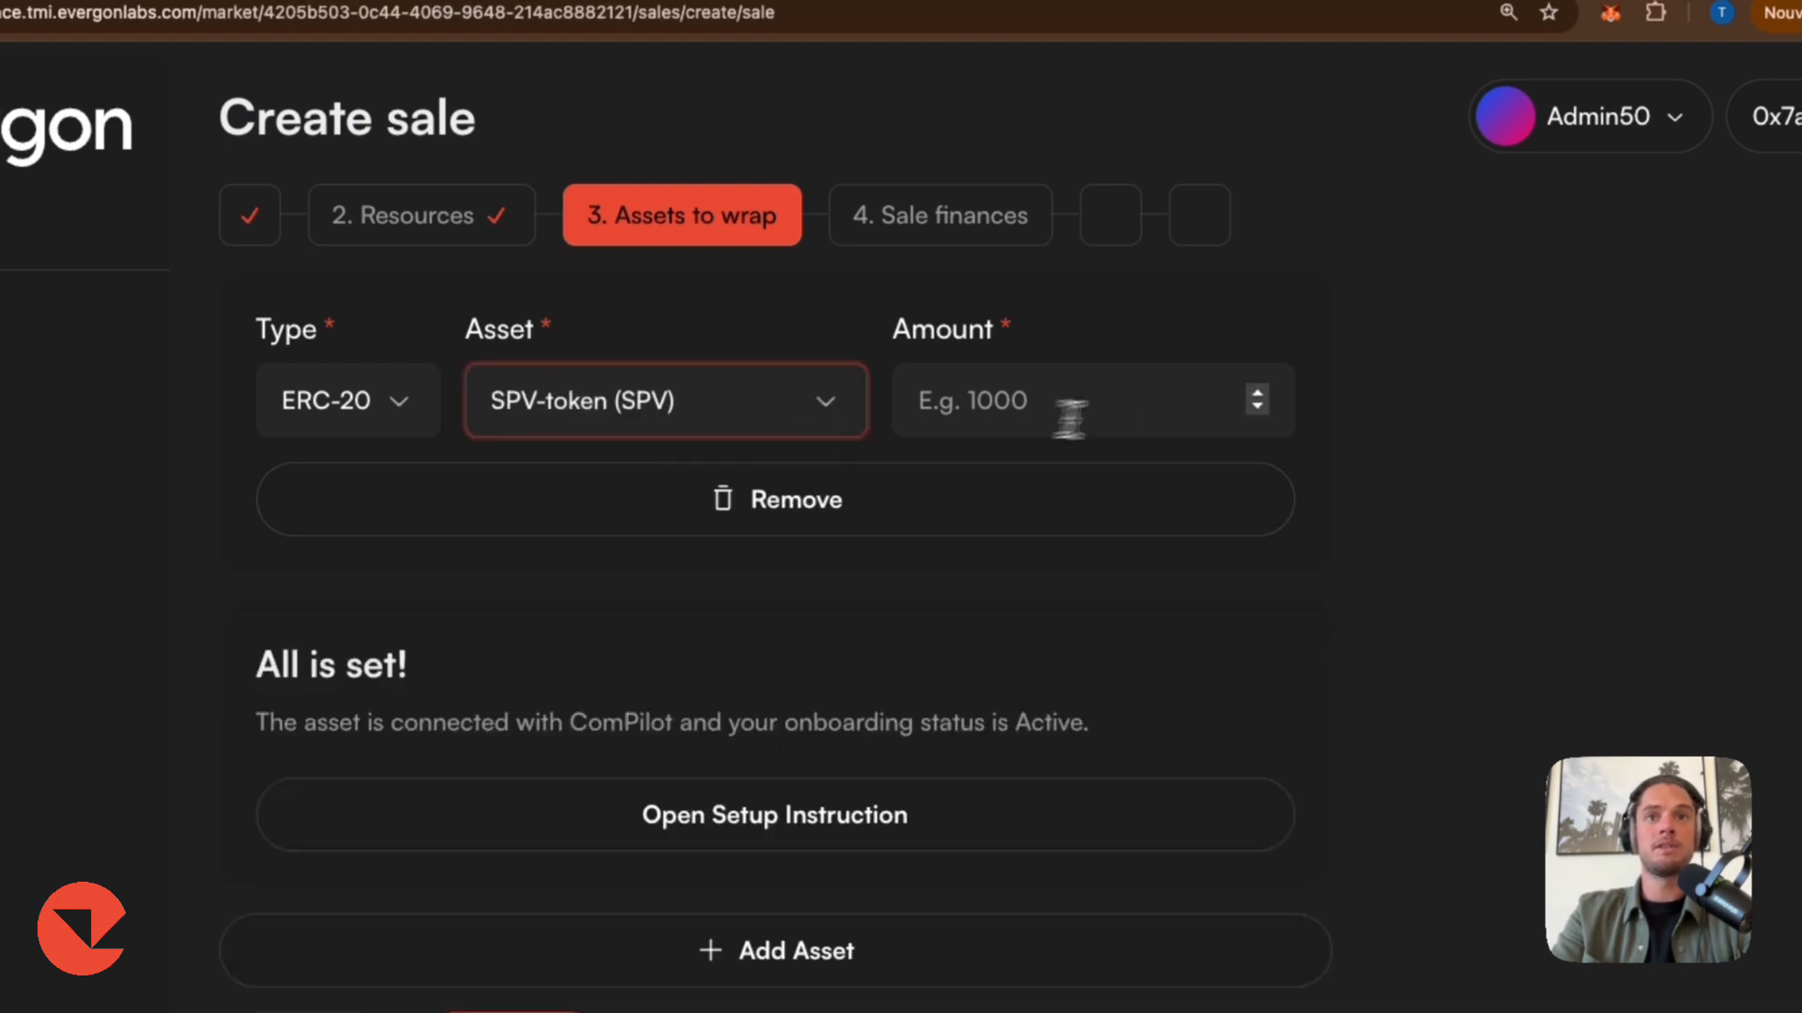
click(1143, 404)
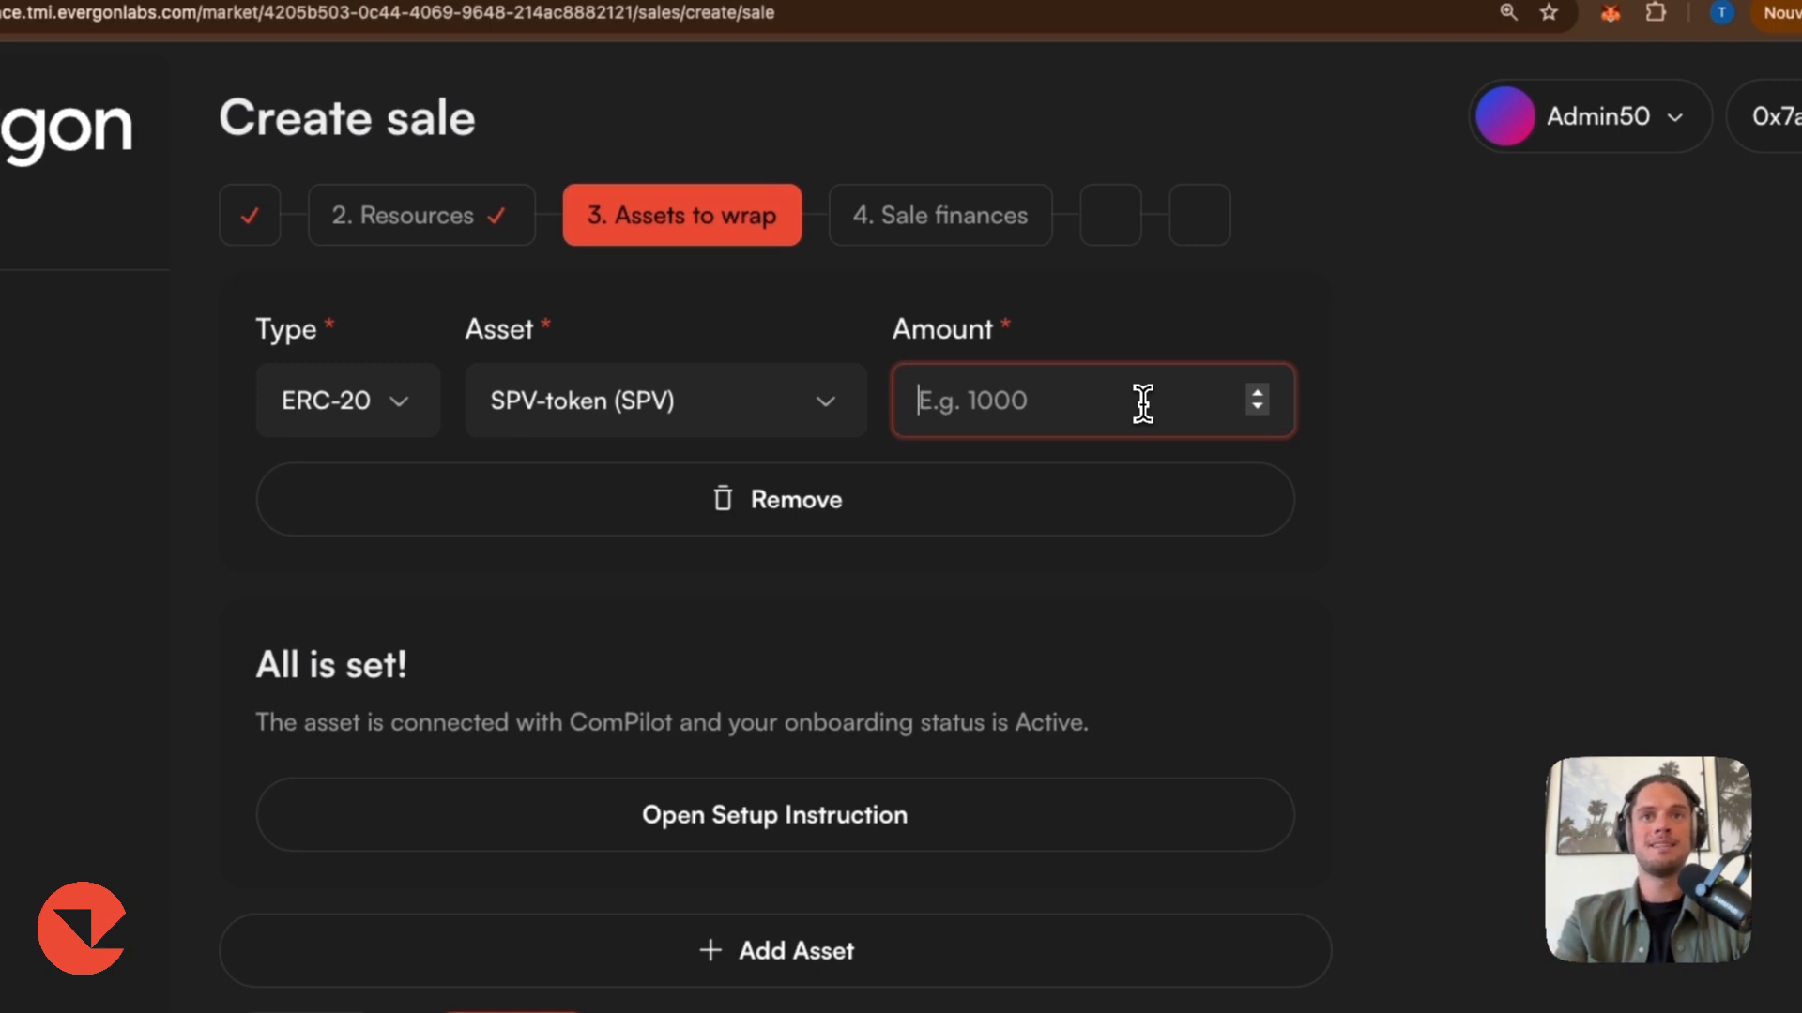
text(100000)
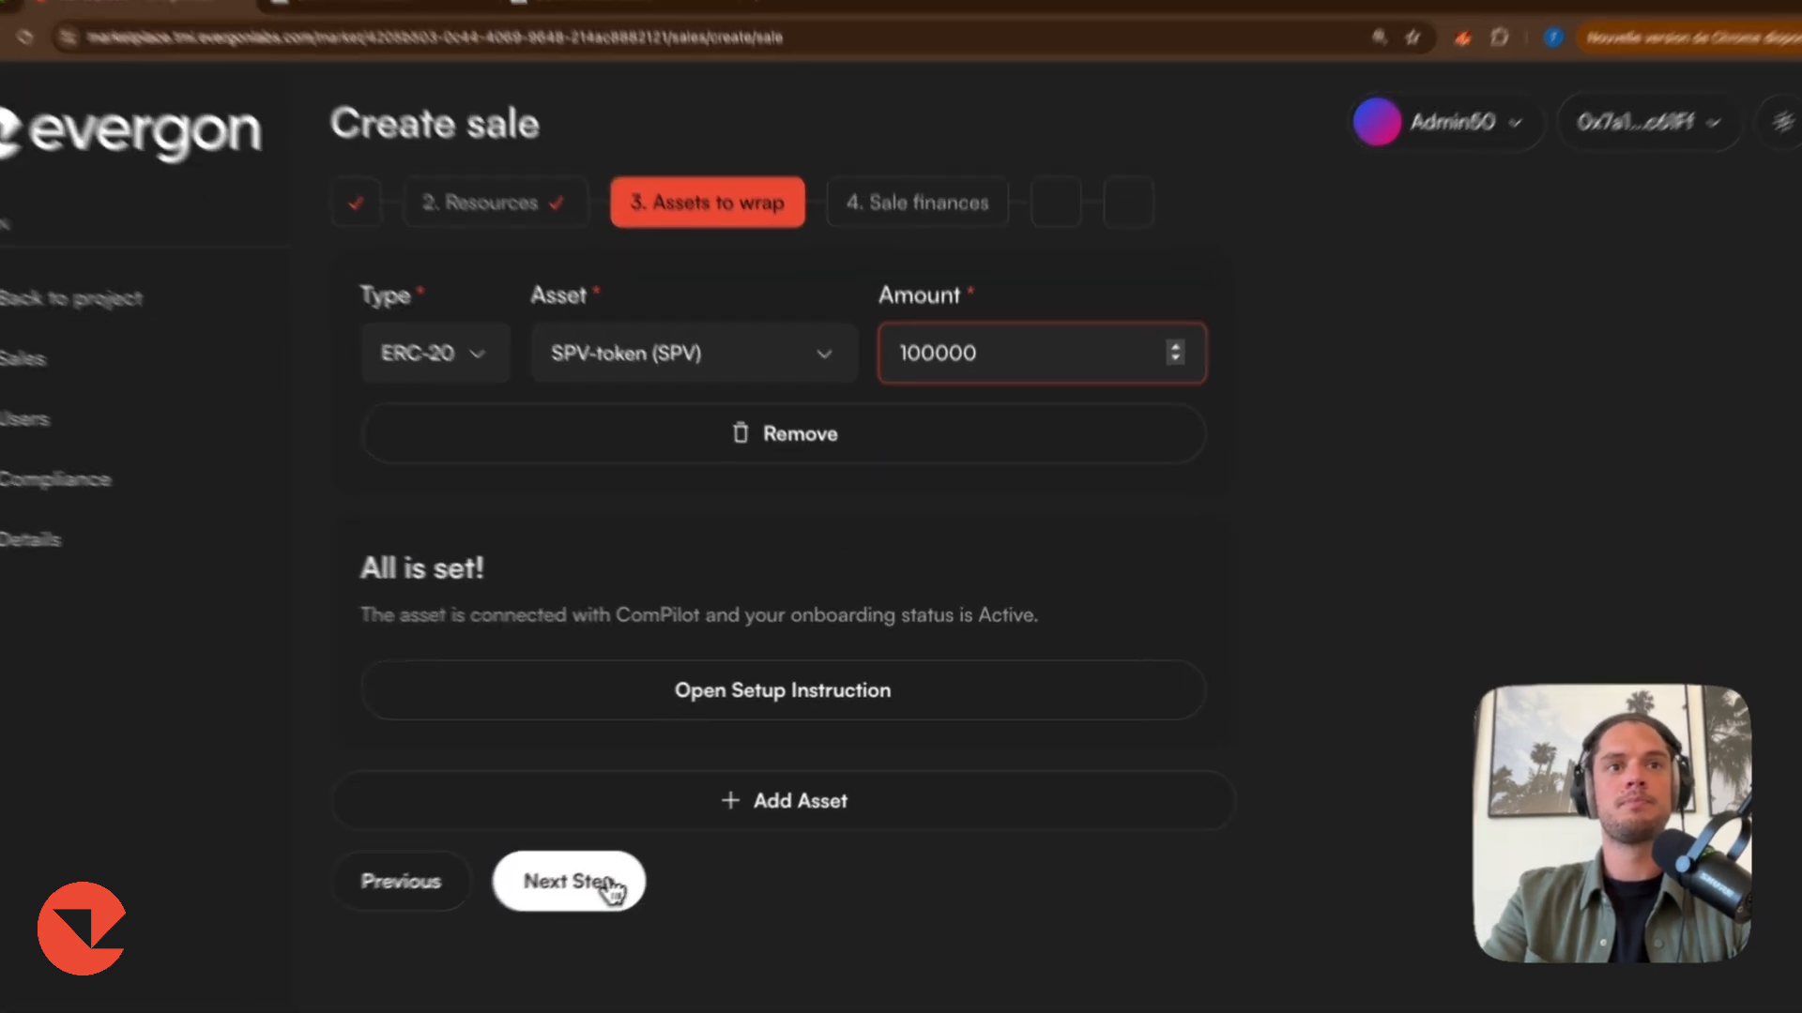
click(606, 884)
Set the sale start to 09/06/2025 13:33 and the sale end to 03/07/2025 13:29.
click(686, 269)
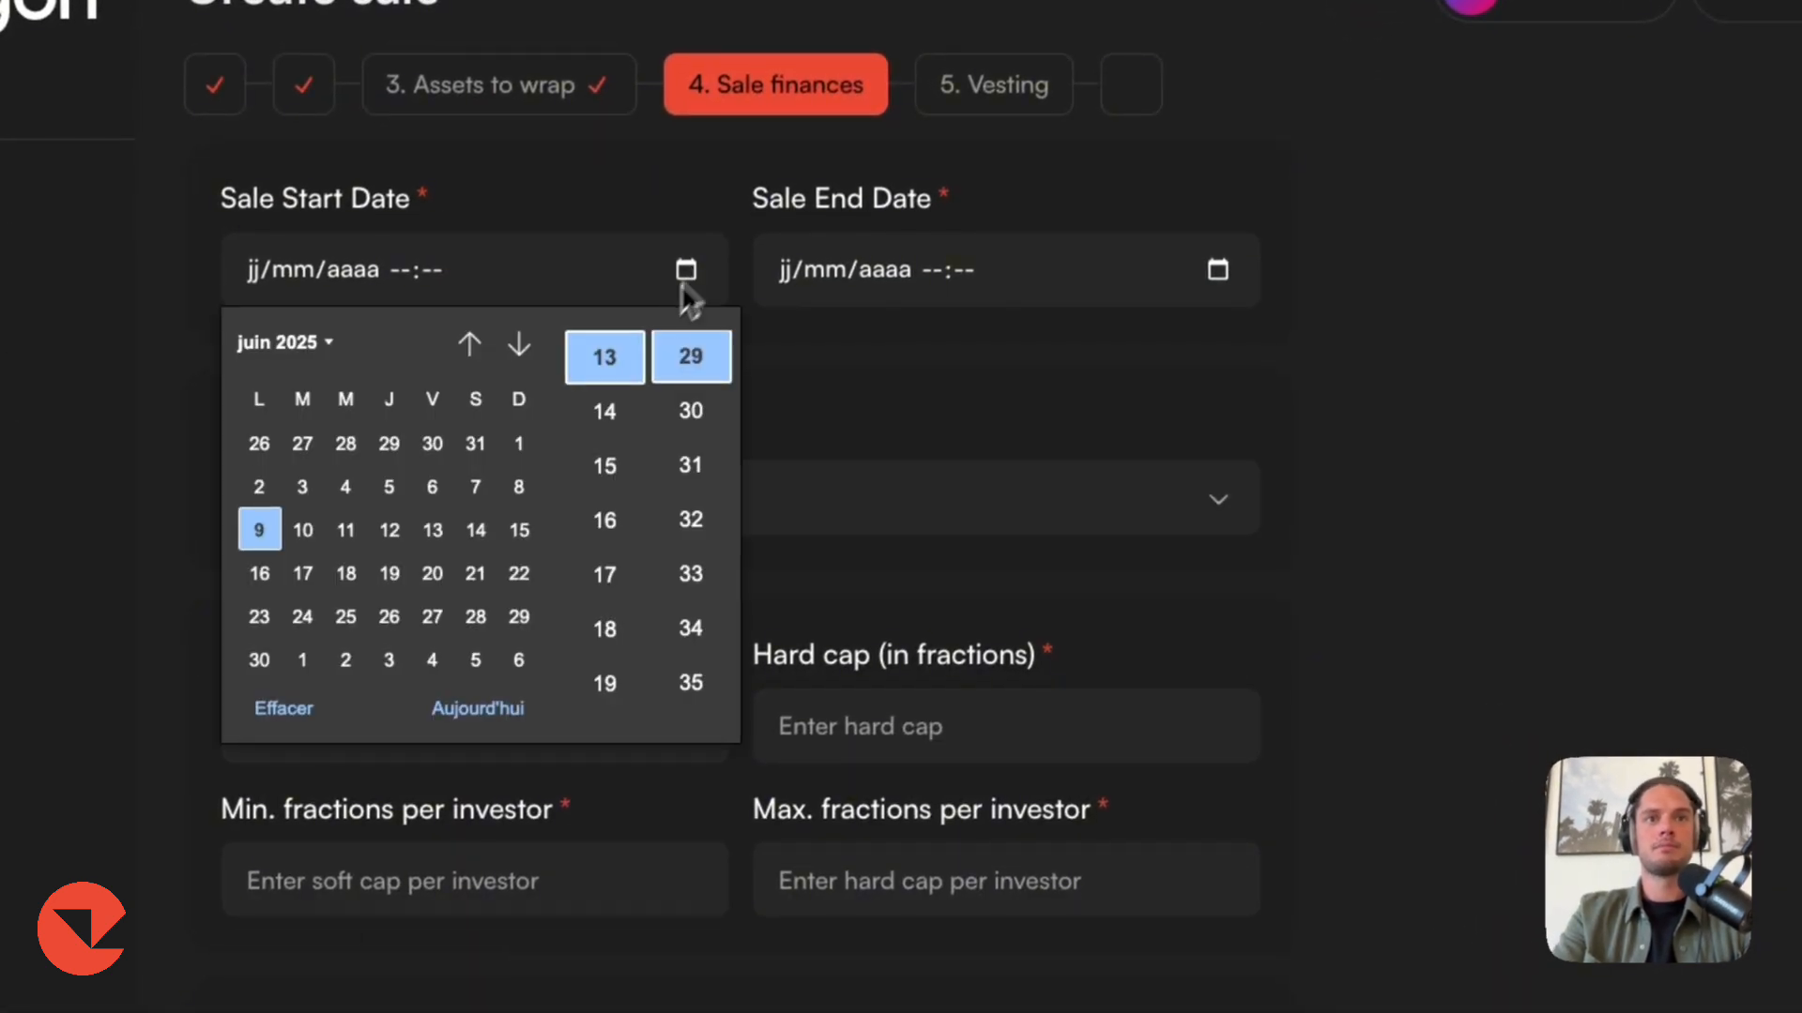
click(600, 367)
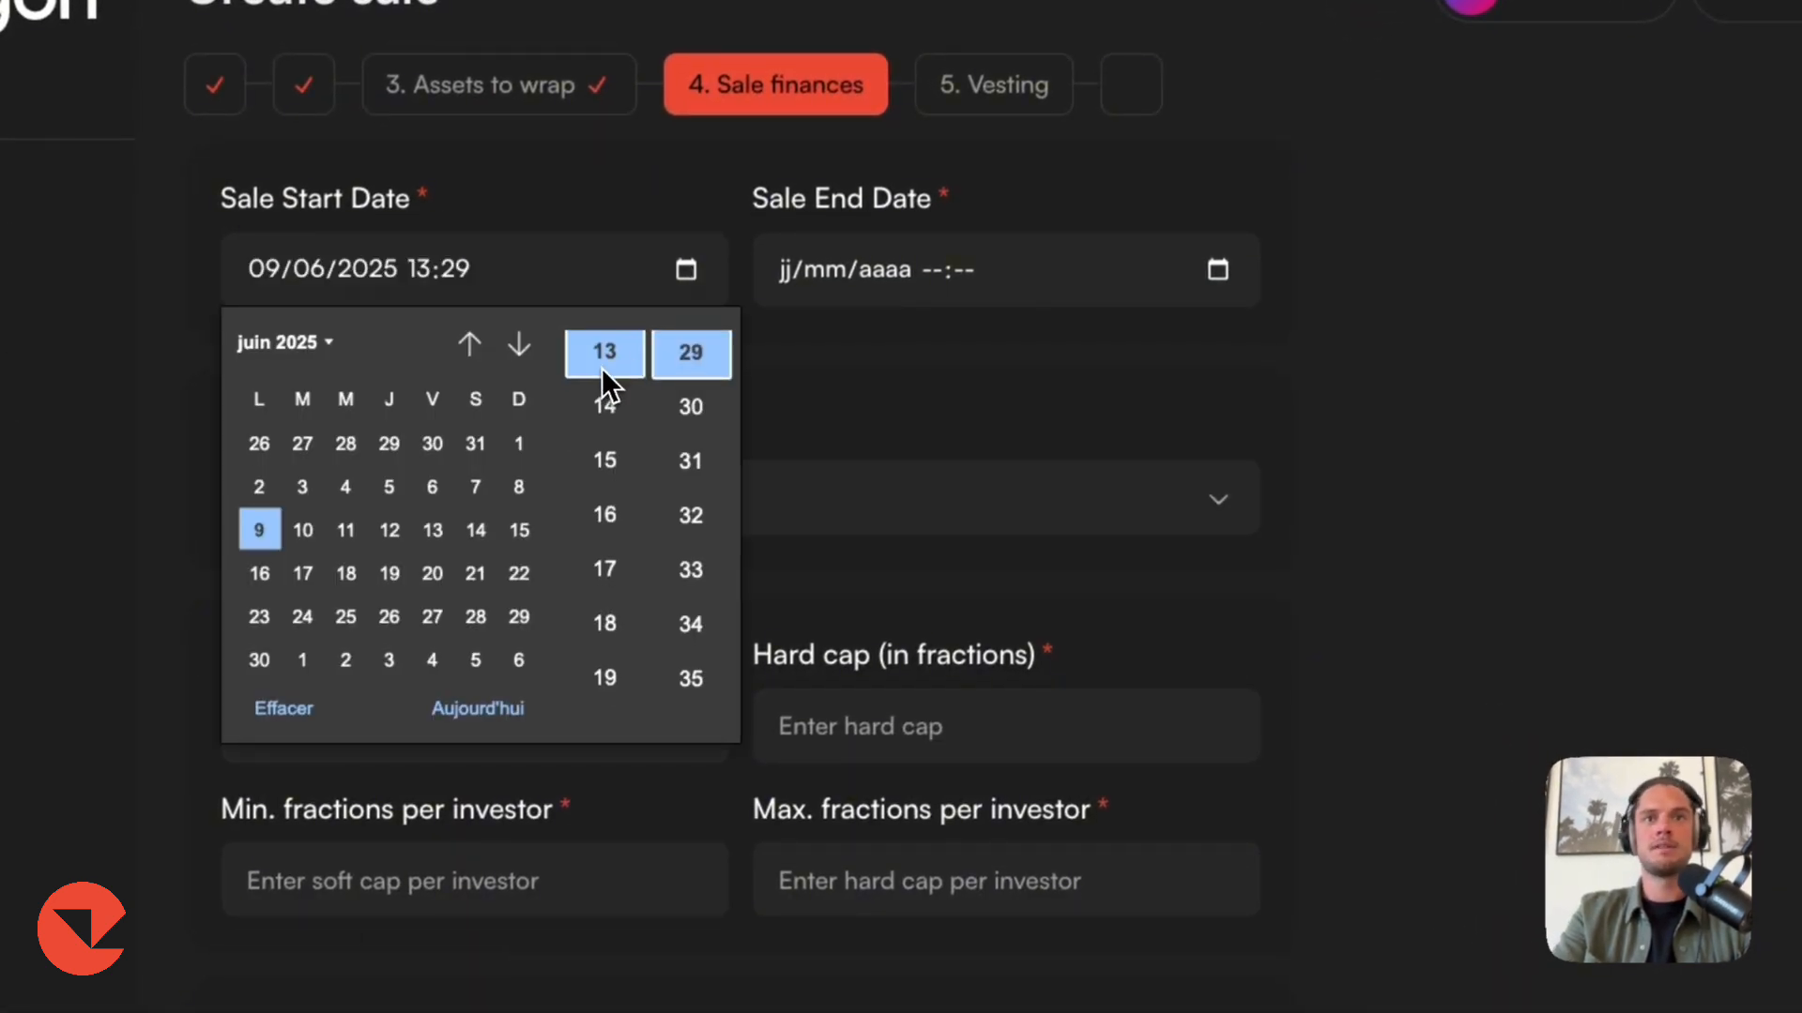
click(696, 516)
click(694, 569)
click(1217, 270)
click(1136, 354)
click(922, 659)
Choose USD Coin (USDC) as the sale's funding token.
click(449, 507)
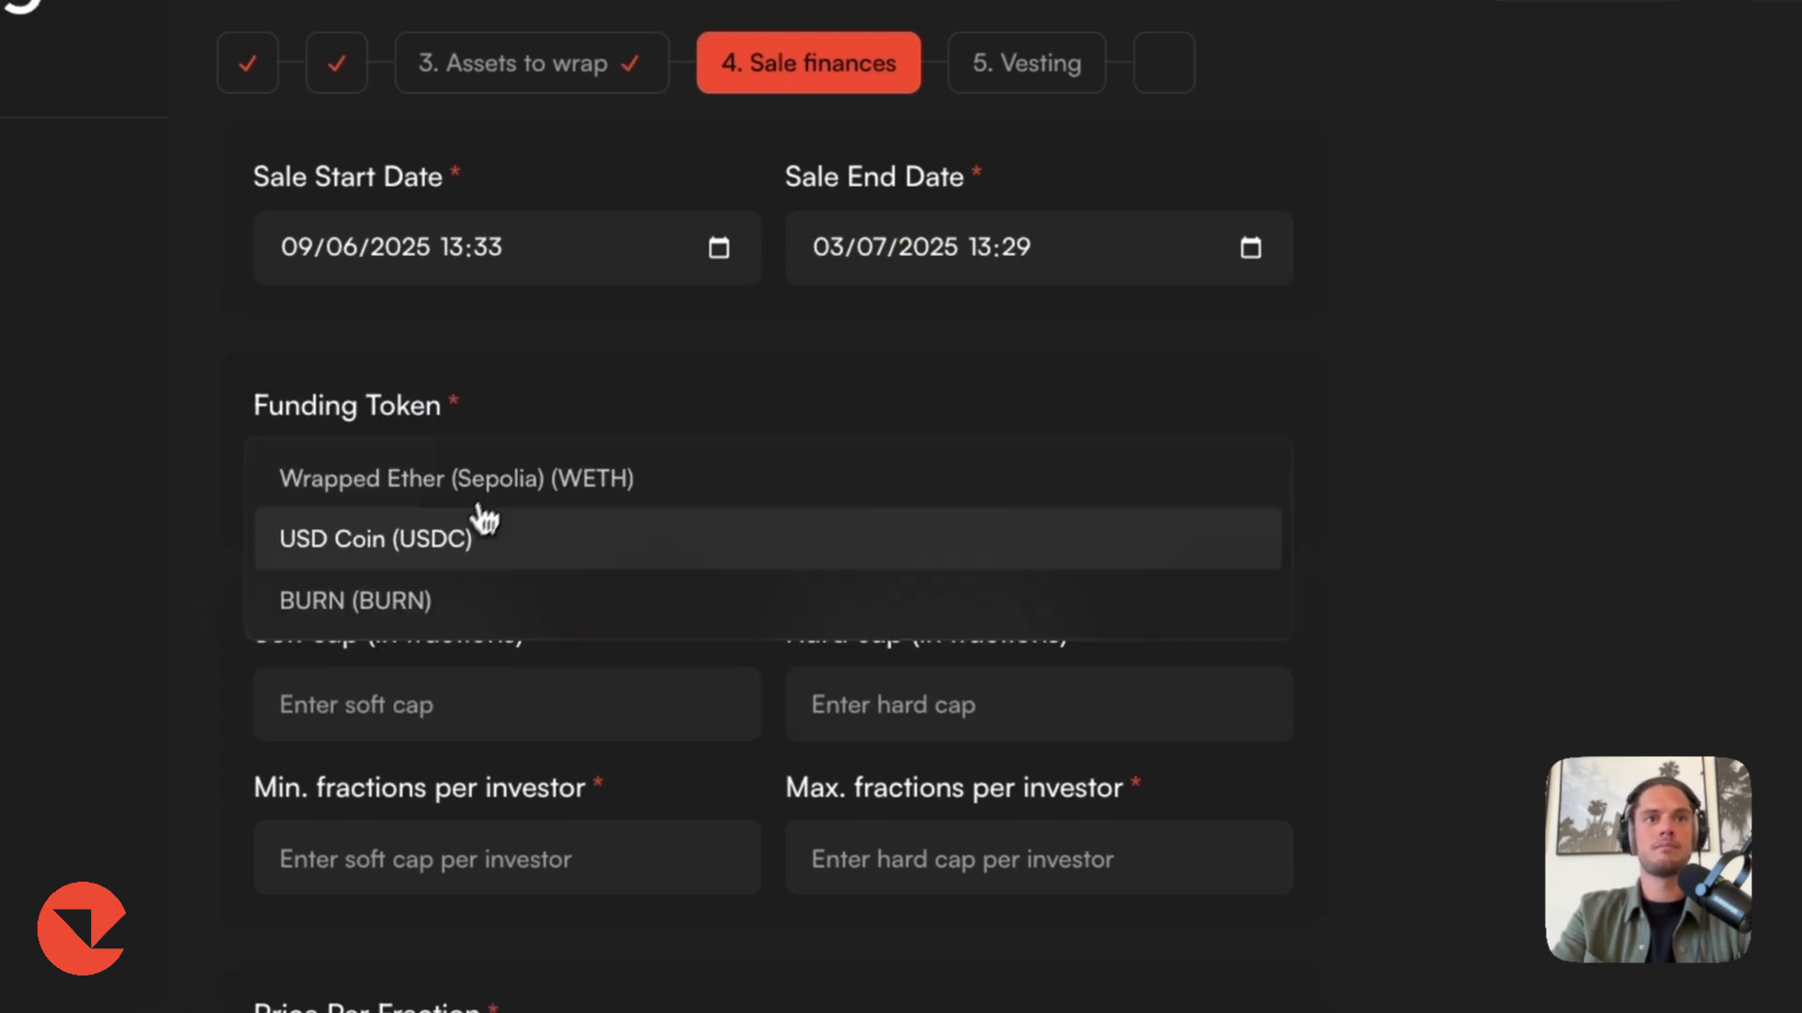
click(476, 527)
scroll(589, 559, down, 2)
Set the soft cap to 1 and the hard cap to 100000 fractions.
click(443, 578)
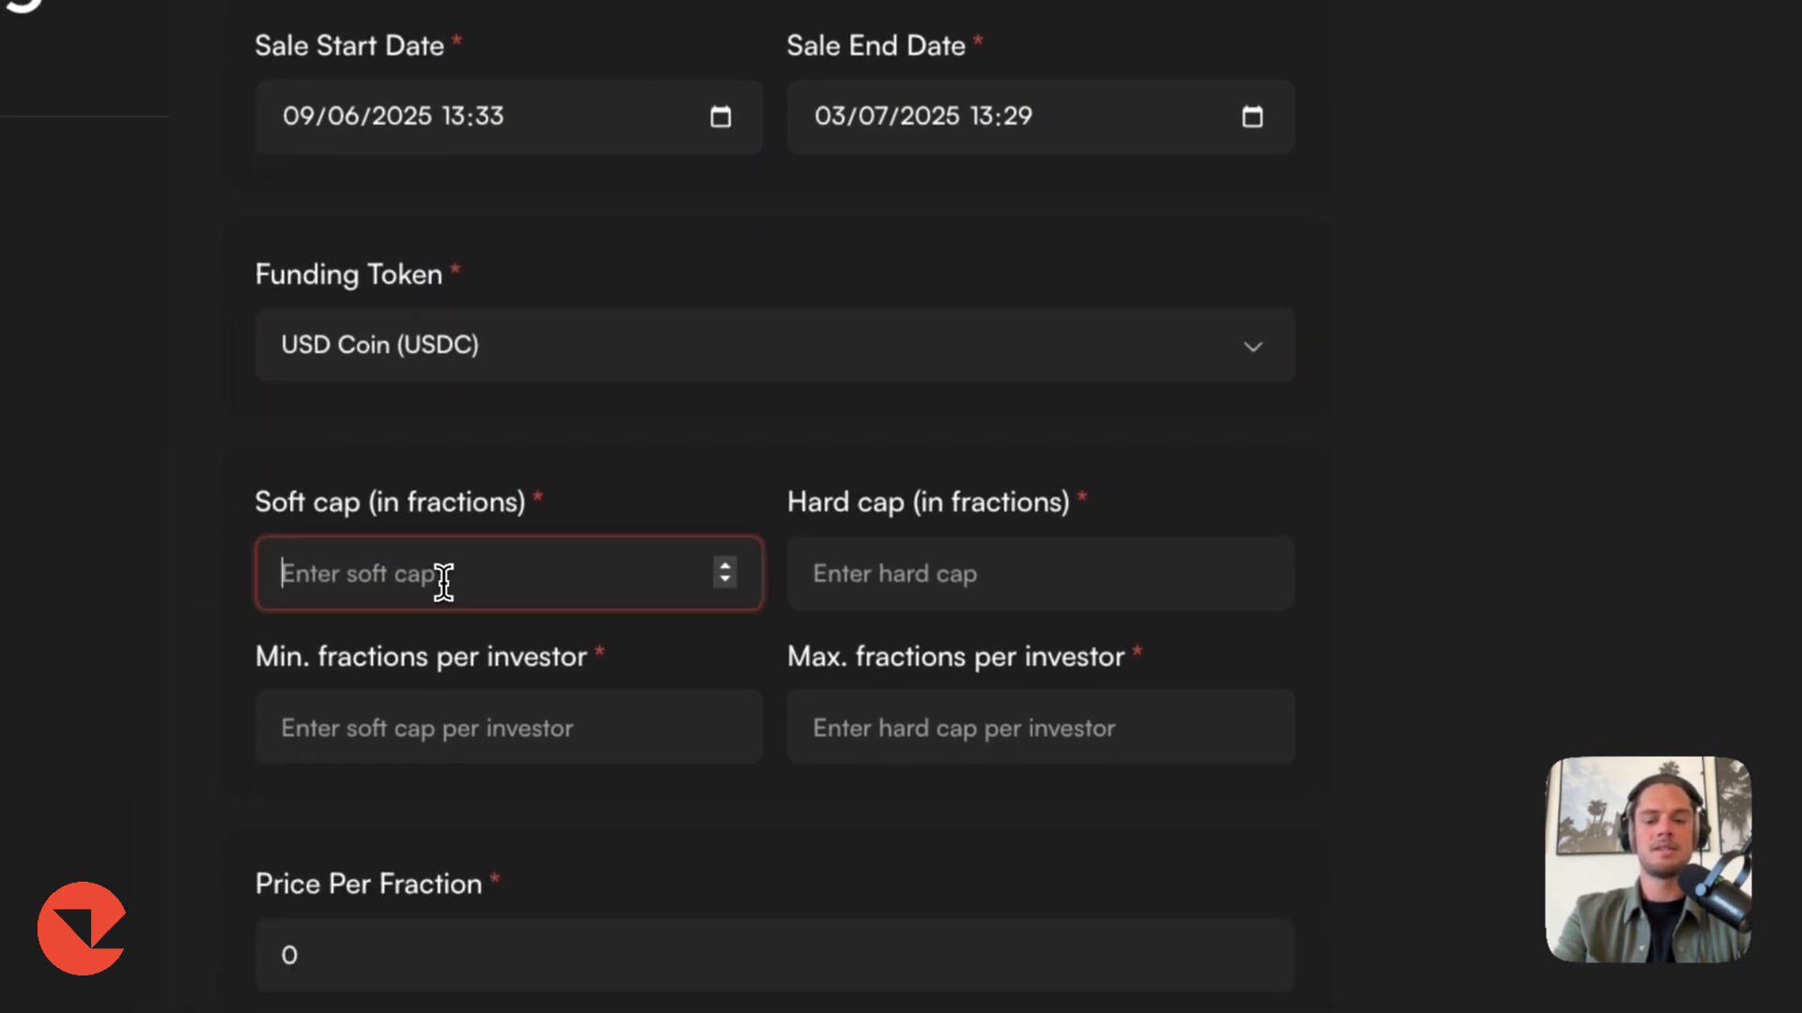
text(10000)
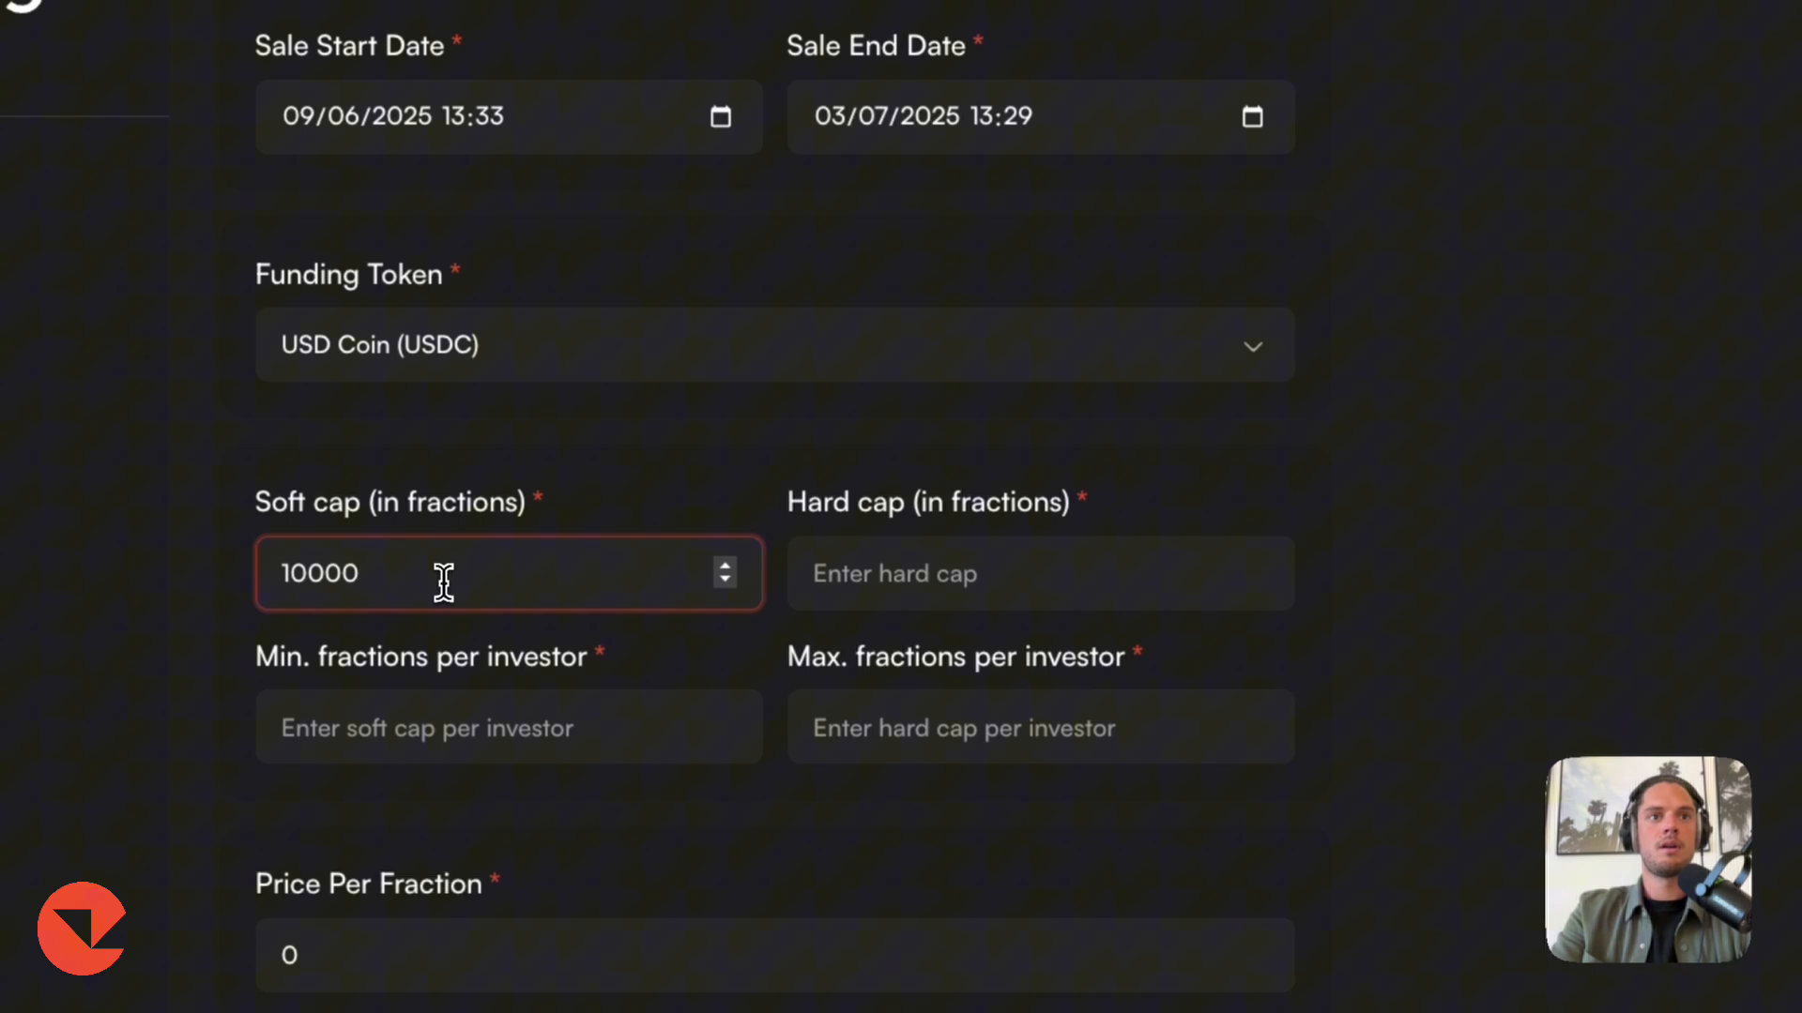
click(938, 602)
text(100000)
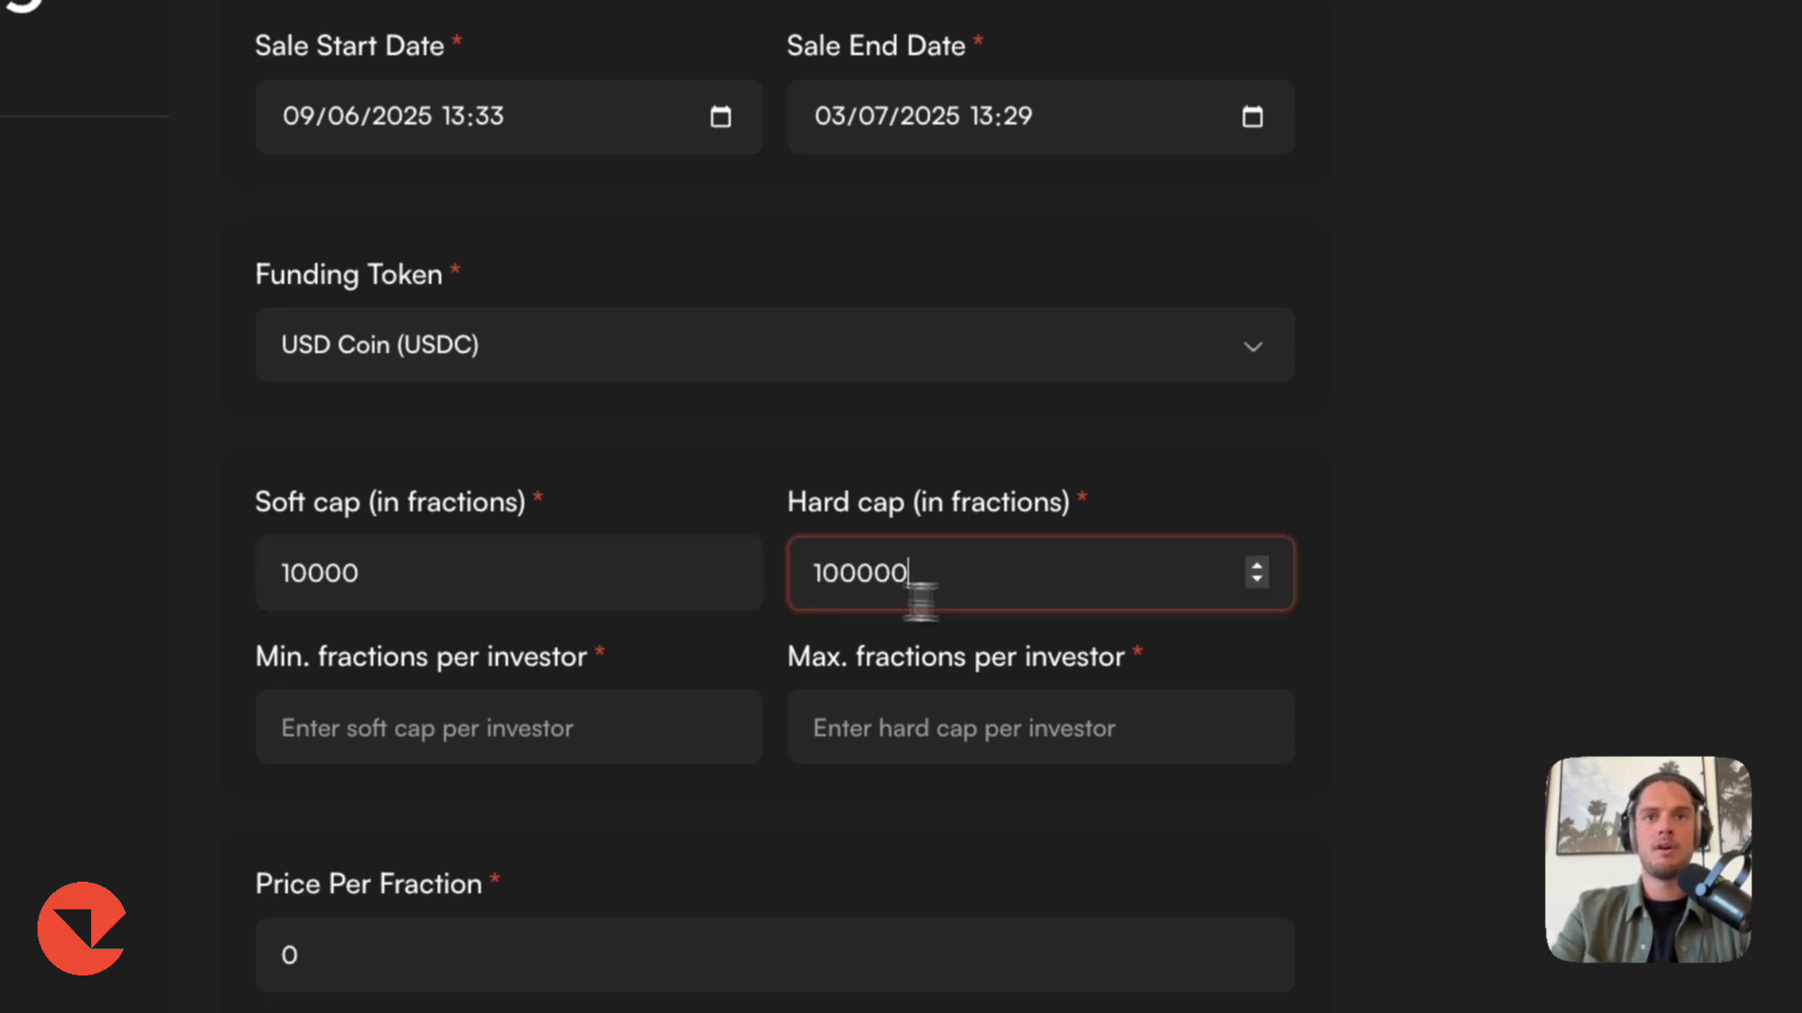
click(545, 586)
key(BackSpace)
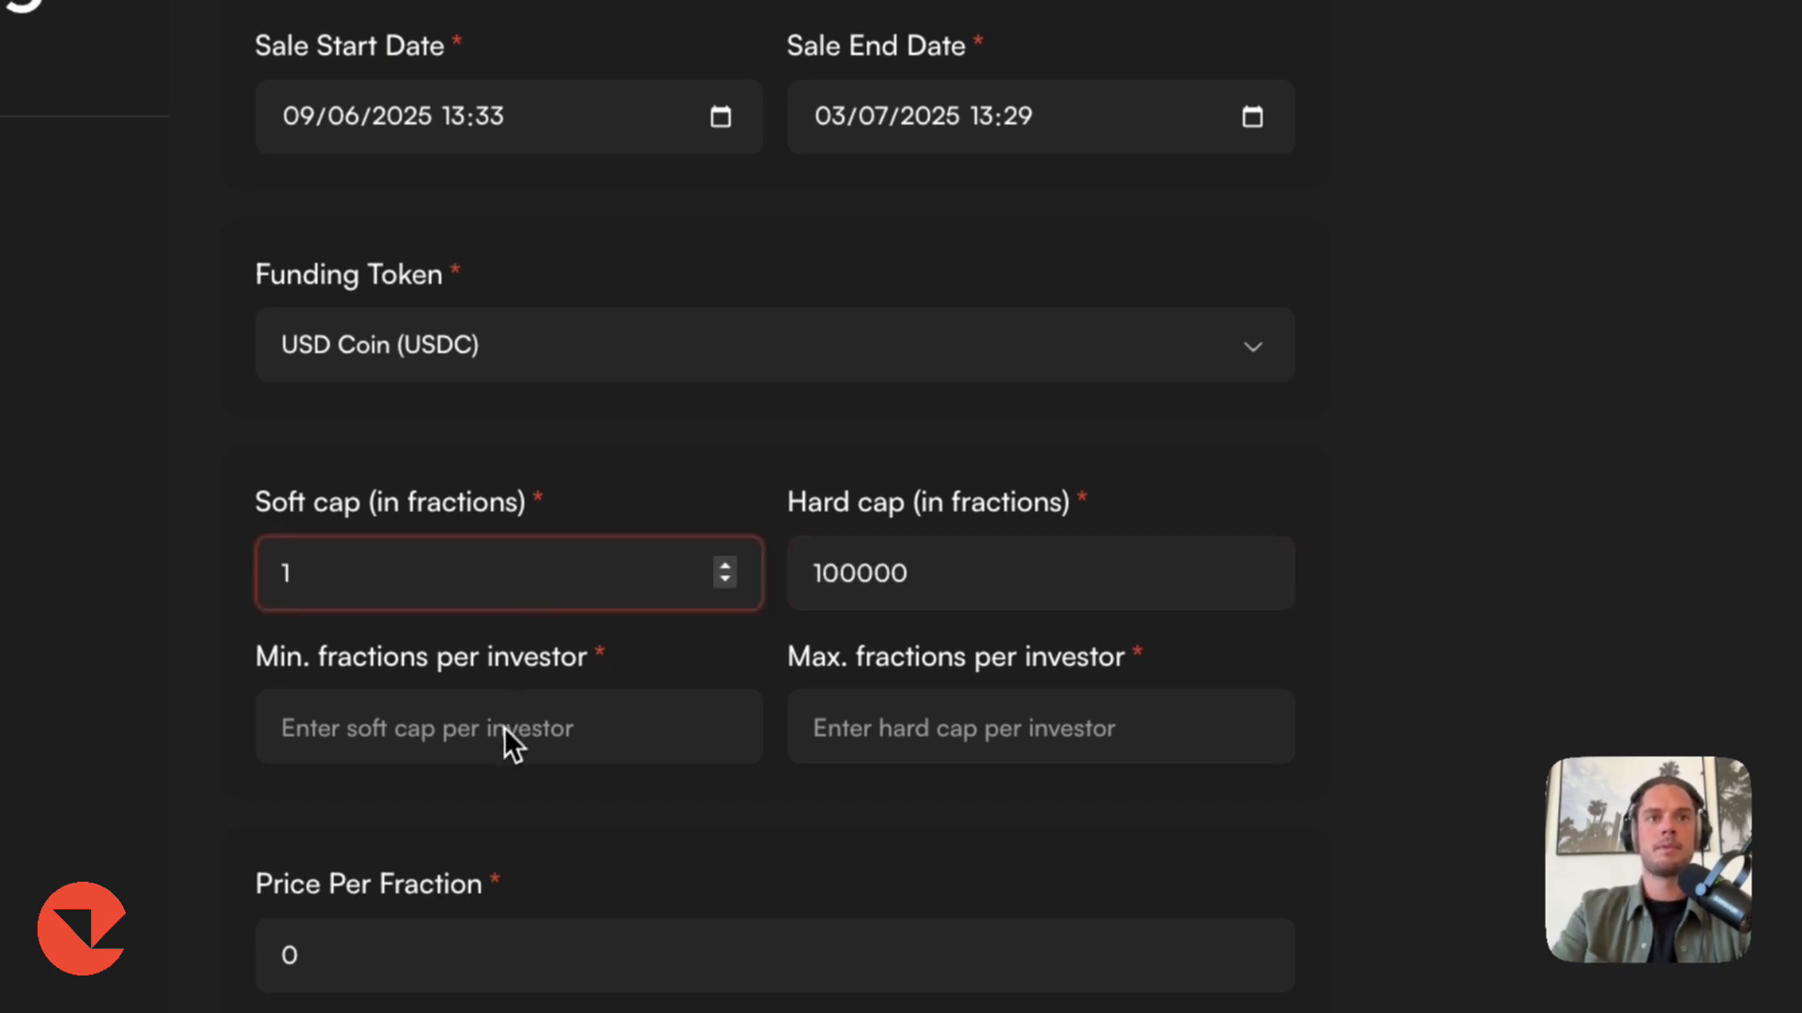
Set the minimum fractions per investor to 1 and the maximum to 10000.
click(503, 729)
text(1)
click(932, 731)
text(1)
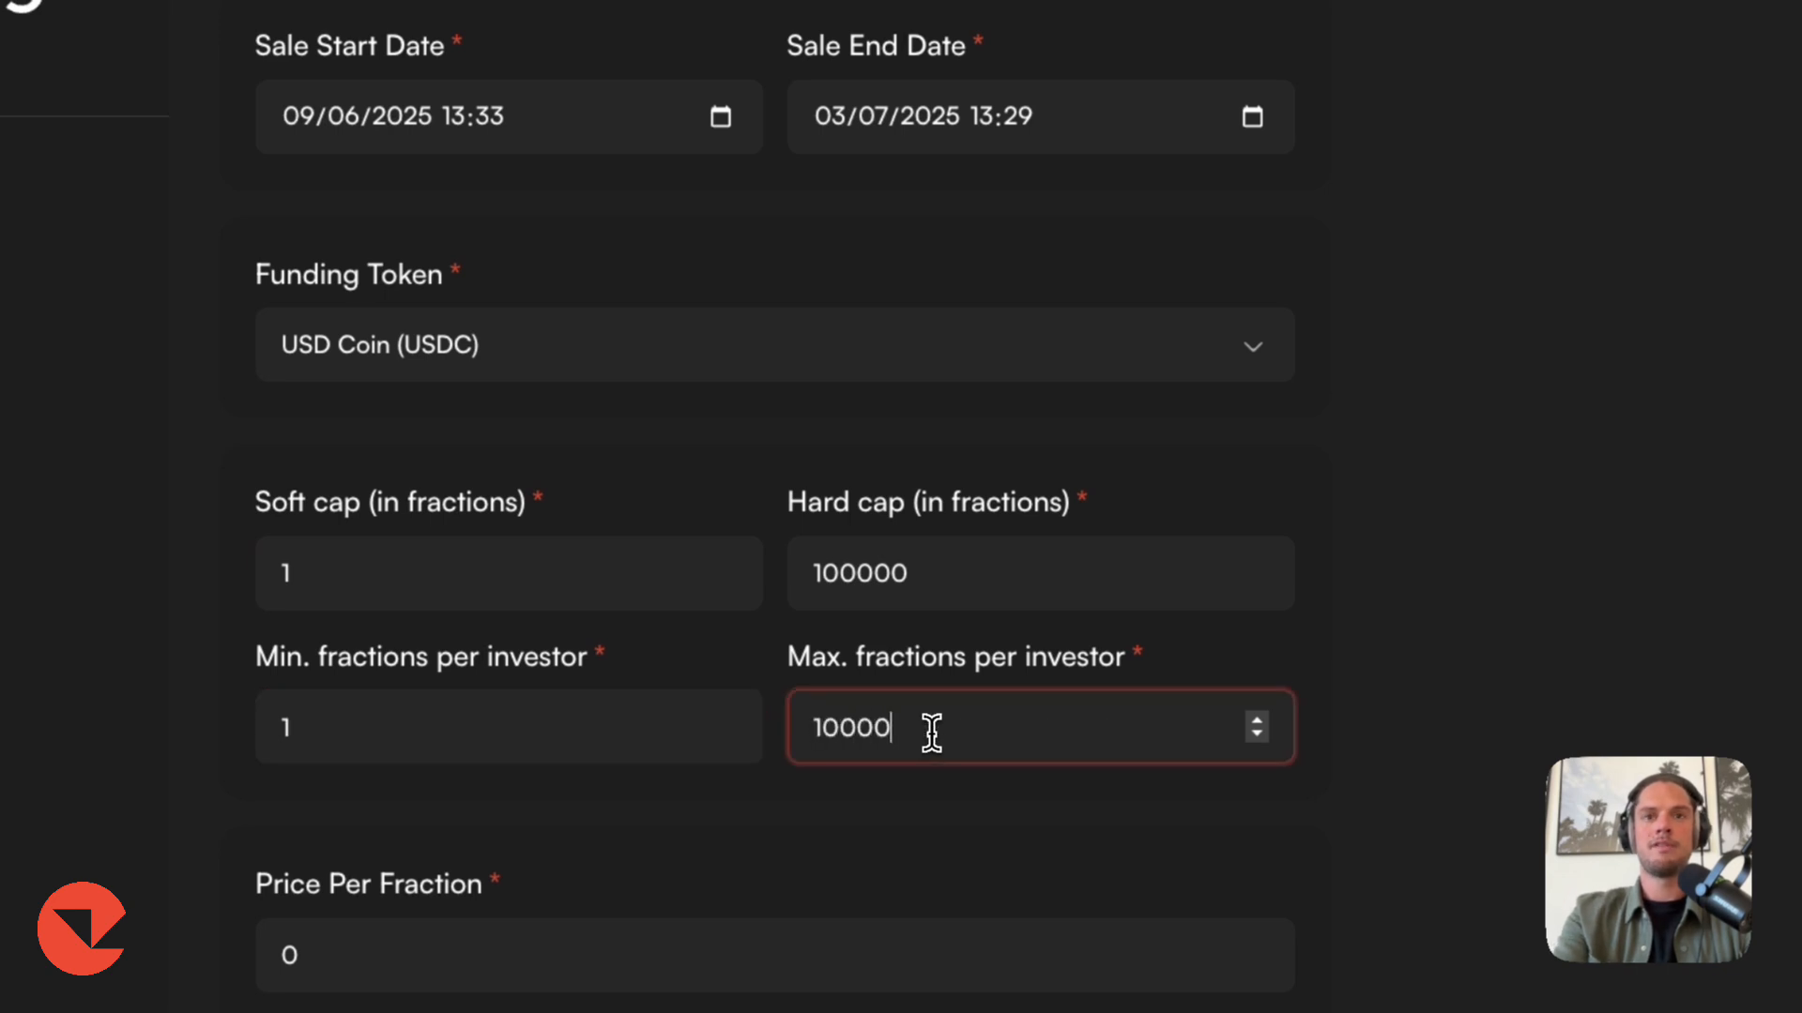
Set the maximum fractions per investor to 100000 and the price per fraction to 1.
click(1286, 662)
scroll(579, 603, down, 4)
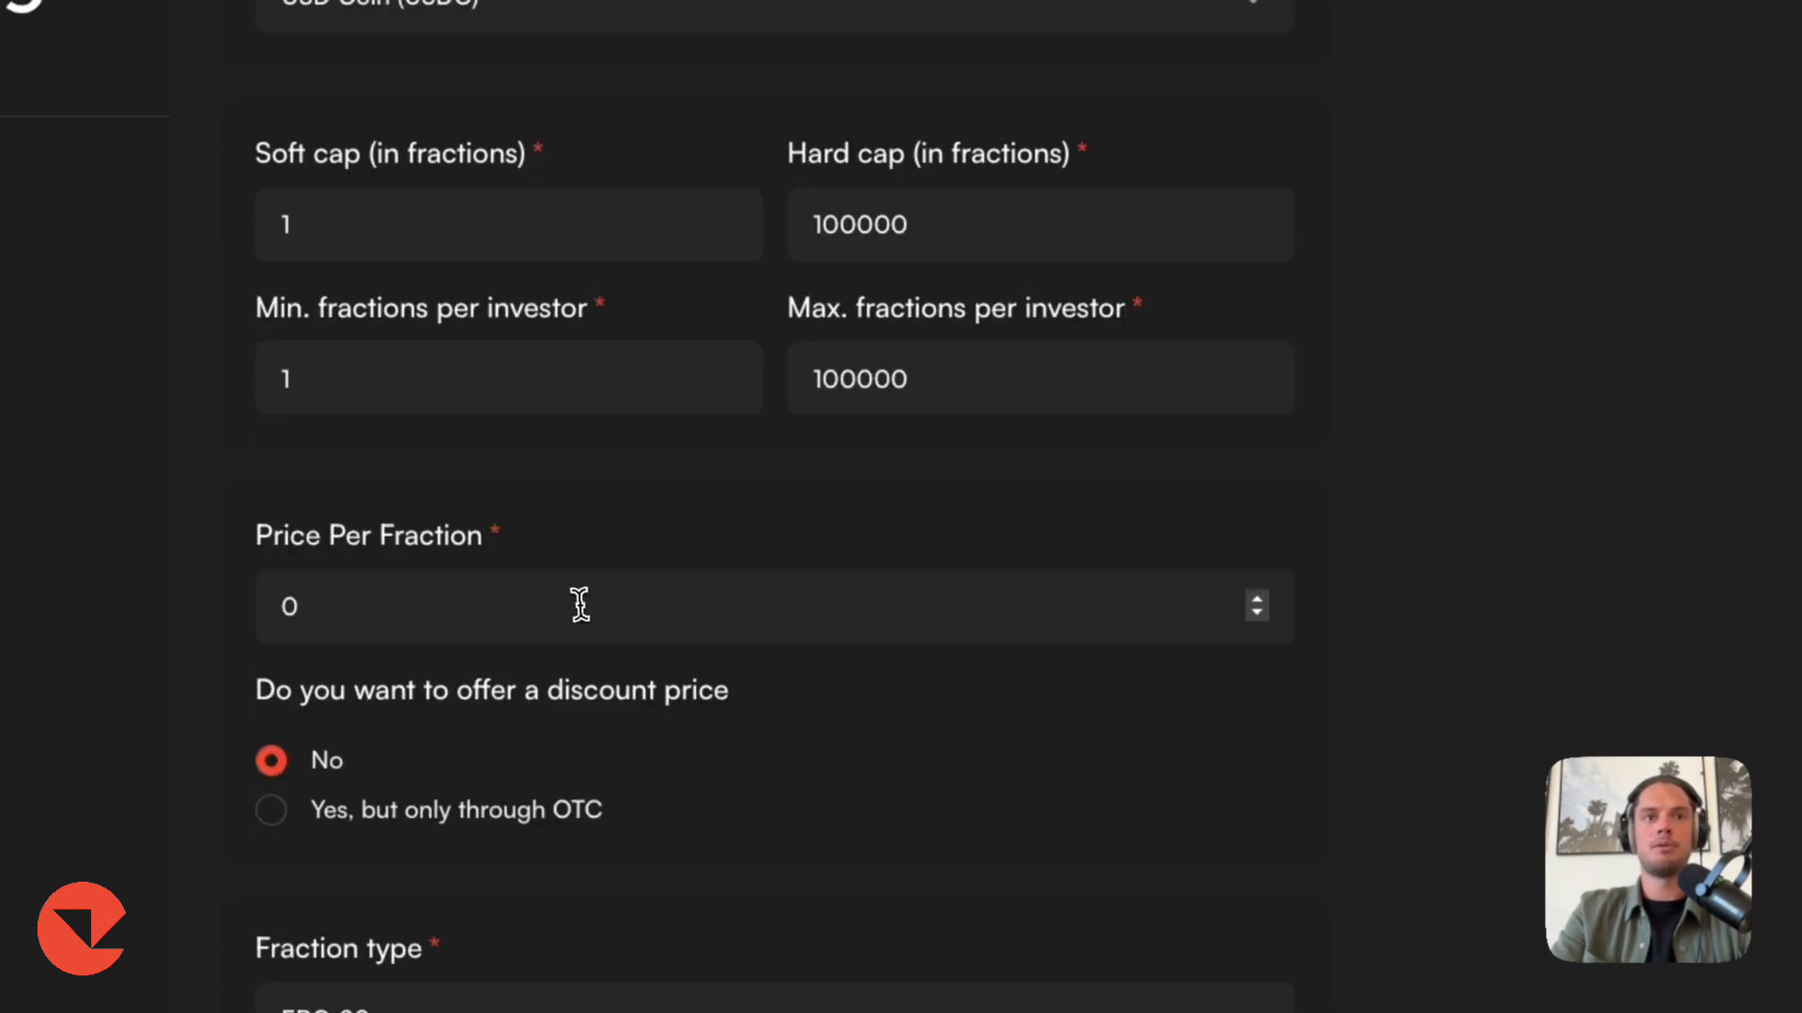
click(578, 605)
text(1)
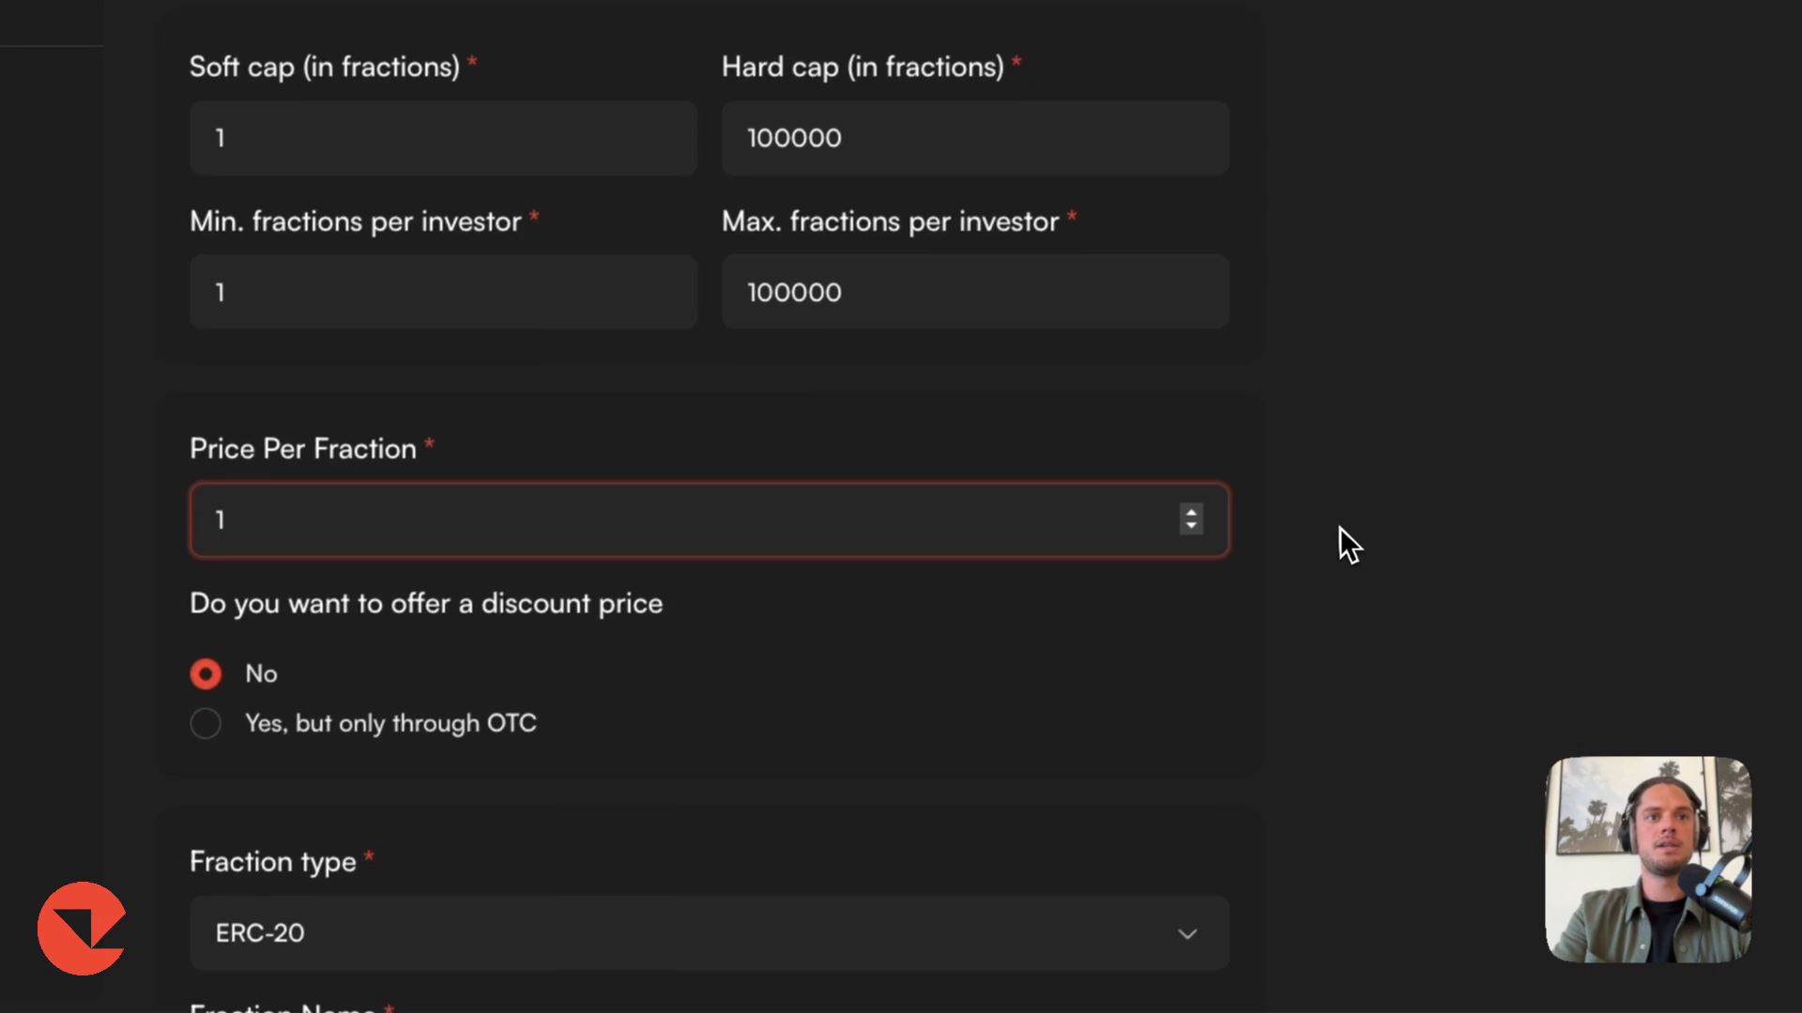
Review the fraction details and set the vesting cliff option in the vesting setup.
scroll(1332, 525, down, 3)
scroll(1329, 514, down, 2)
click(521, 952)
click(781, 247)
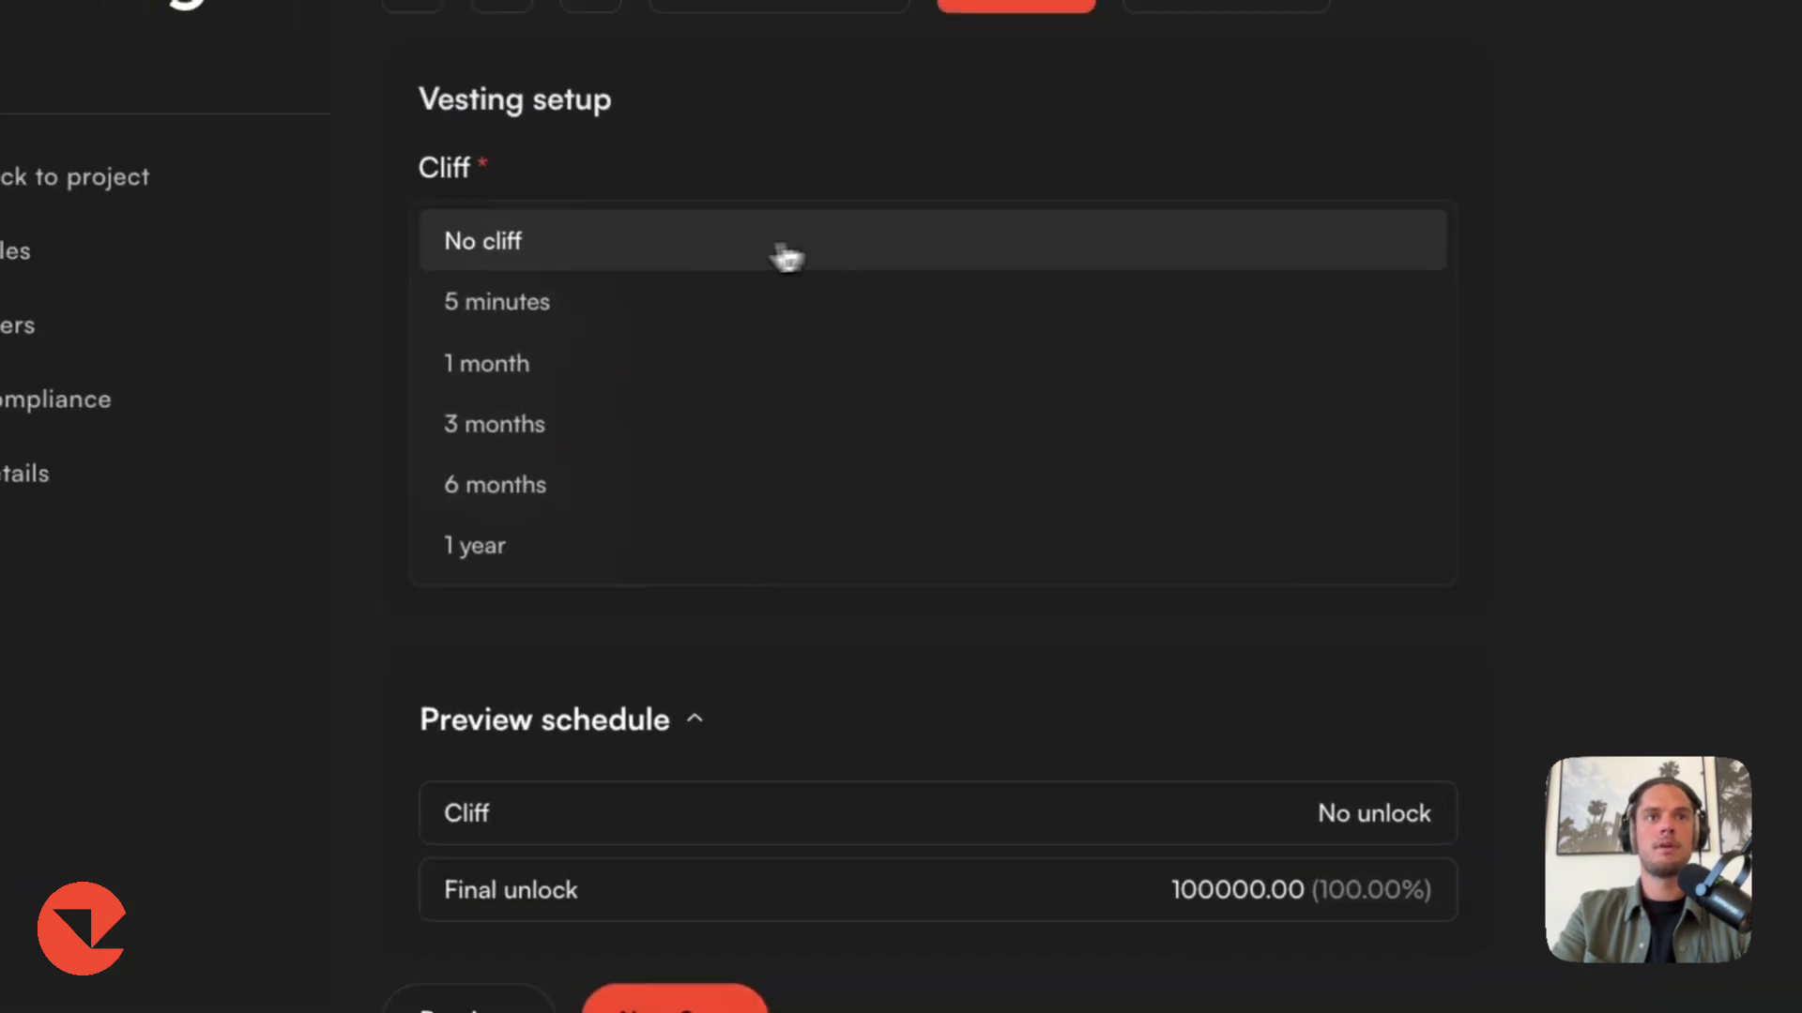
click(781, 248)
click(643, 411)
click(626, 416)
click(615, 558)
click(610, 563)
scroll(610, 567, down, 3)
Sign and finish the sale creation, confirming each required wallet transaction in MetaMask.
click(670, 979)
click(657, 621)
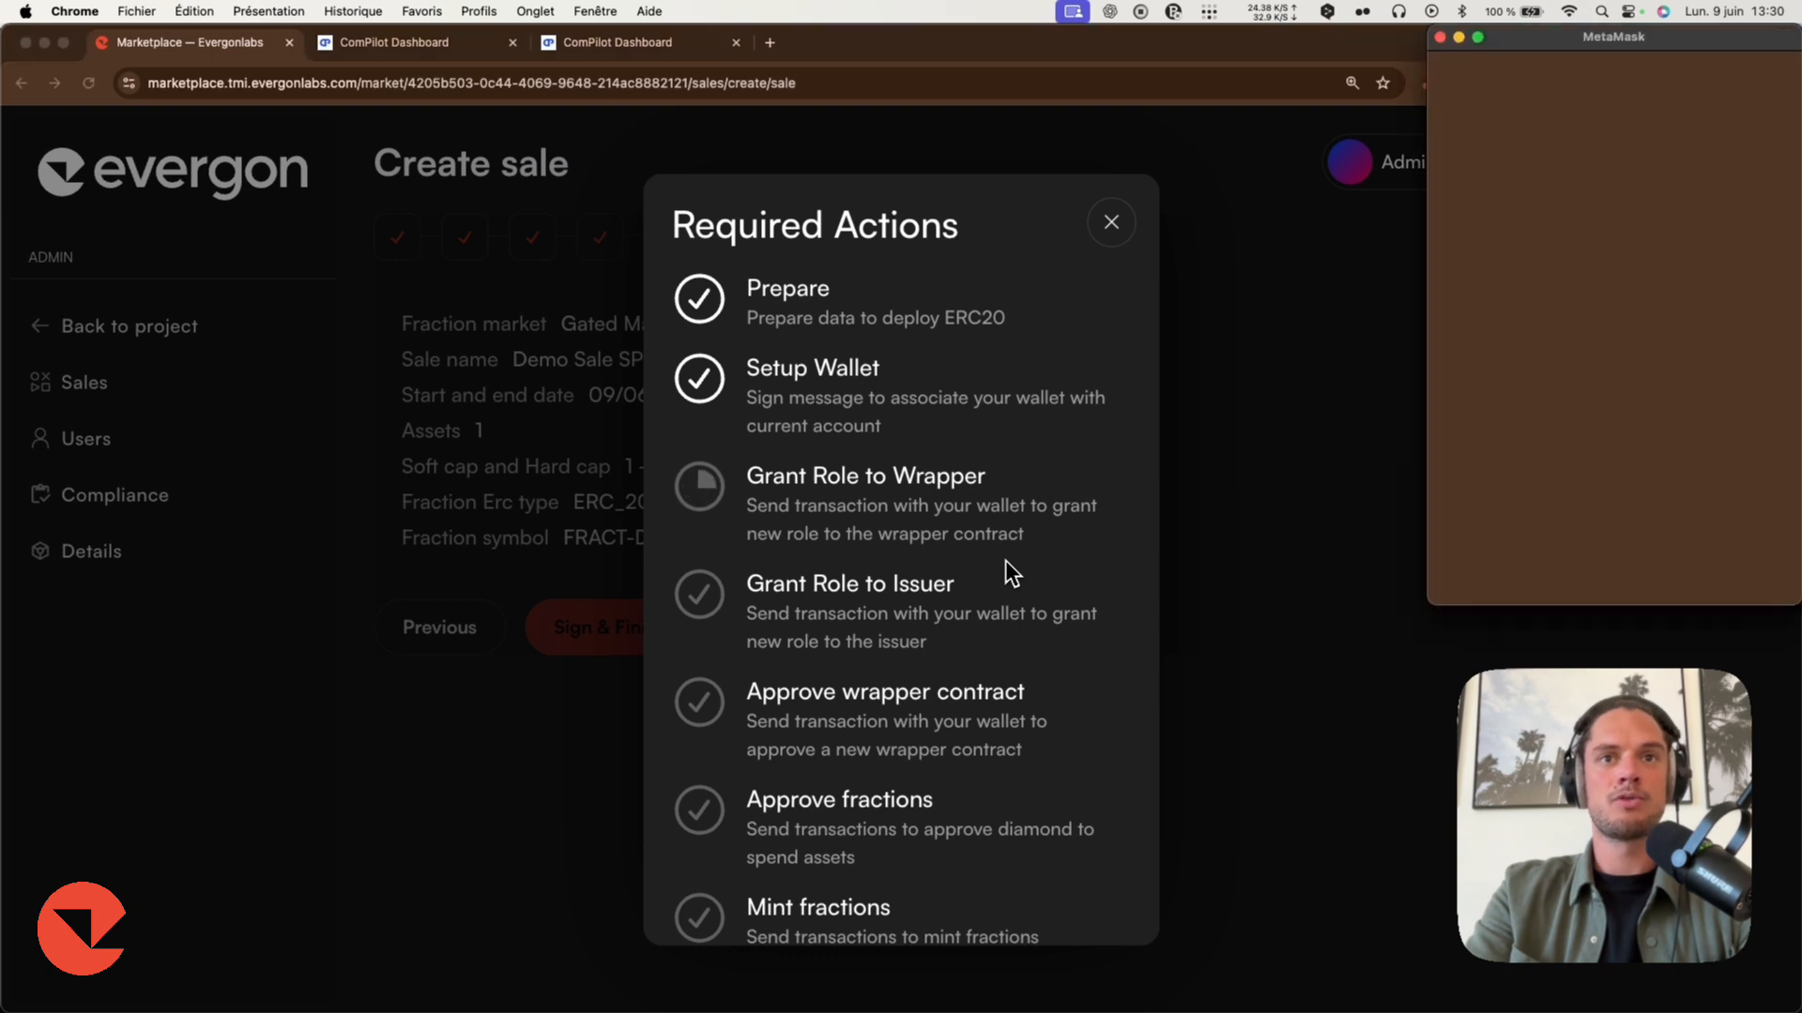
click(1705, 568)
scroll(968, 573, down, 2)
click(1705, 568)
click(1705, 568)
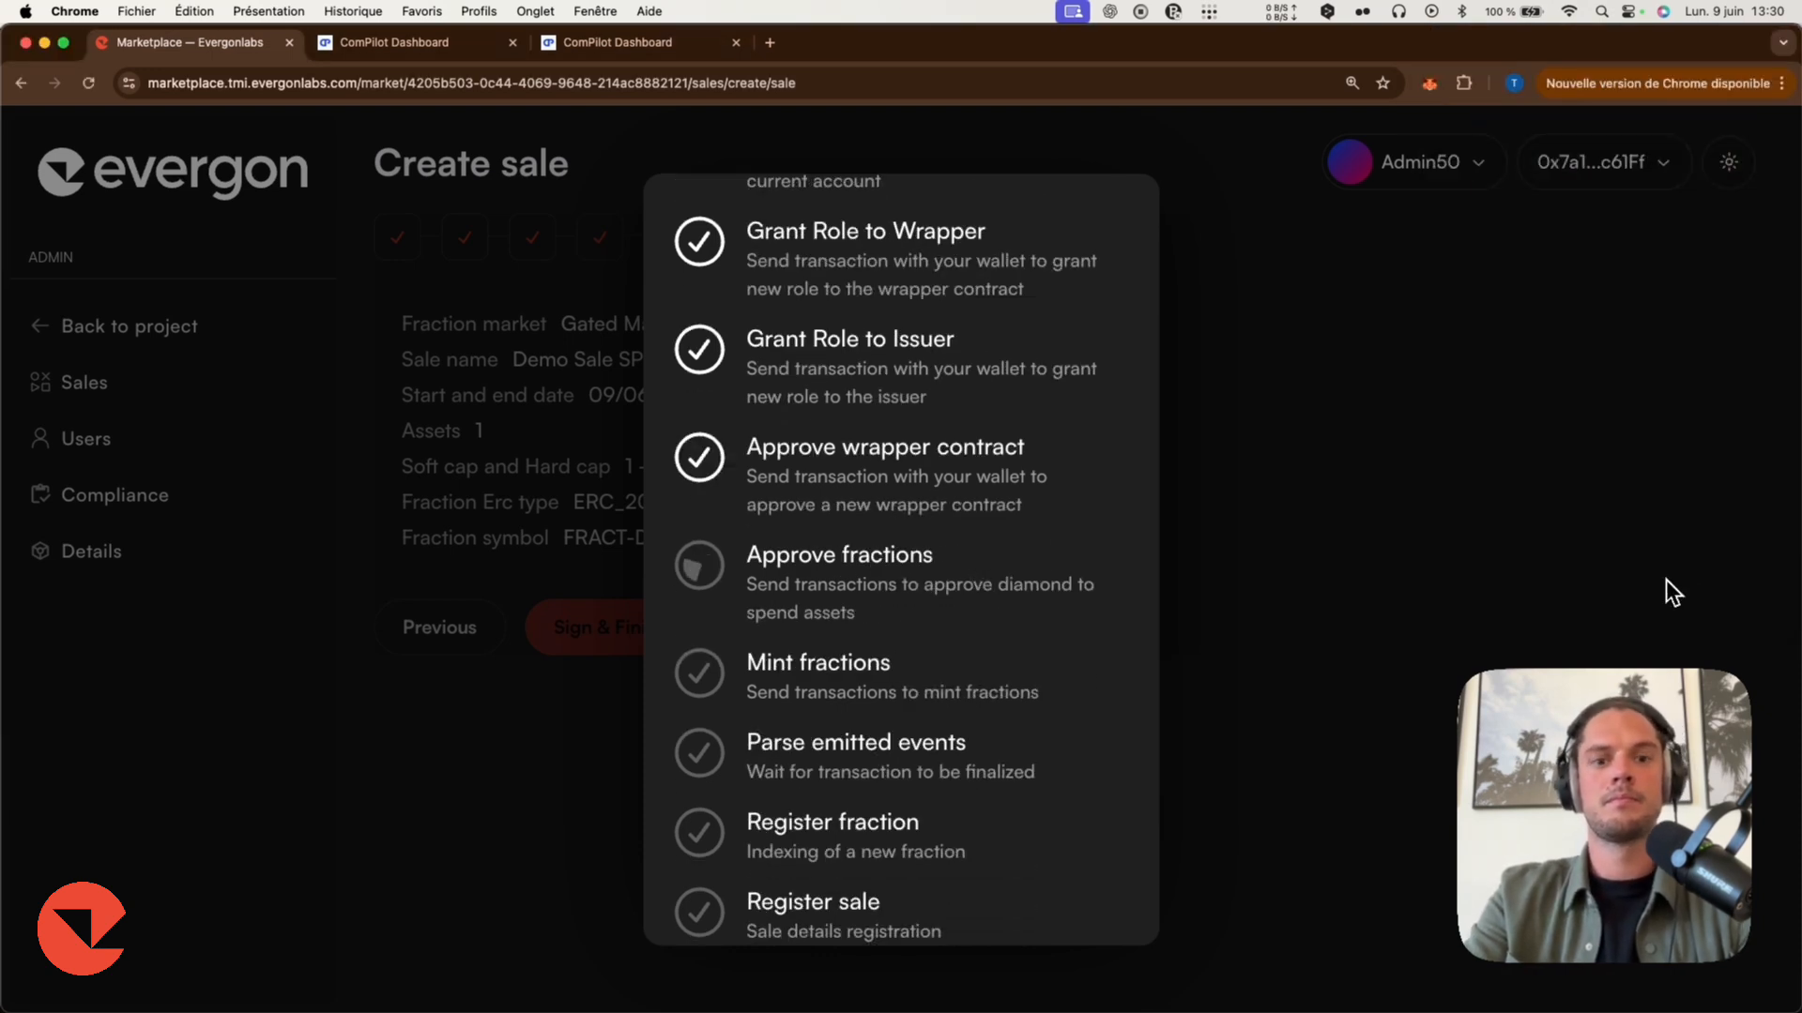
click(1705, 568)
click(1705, 568)
click(1706, 568)
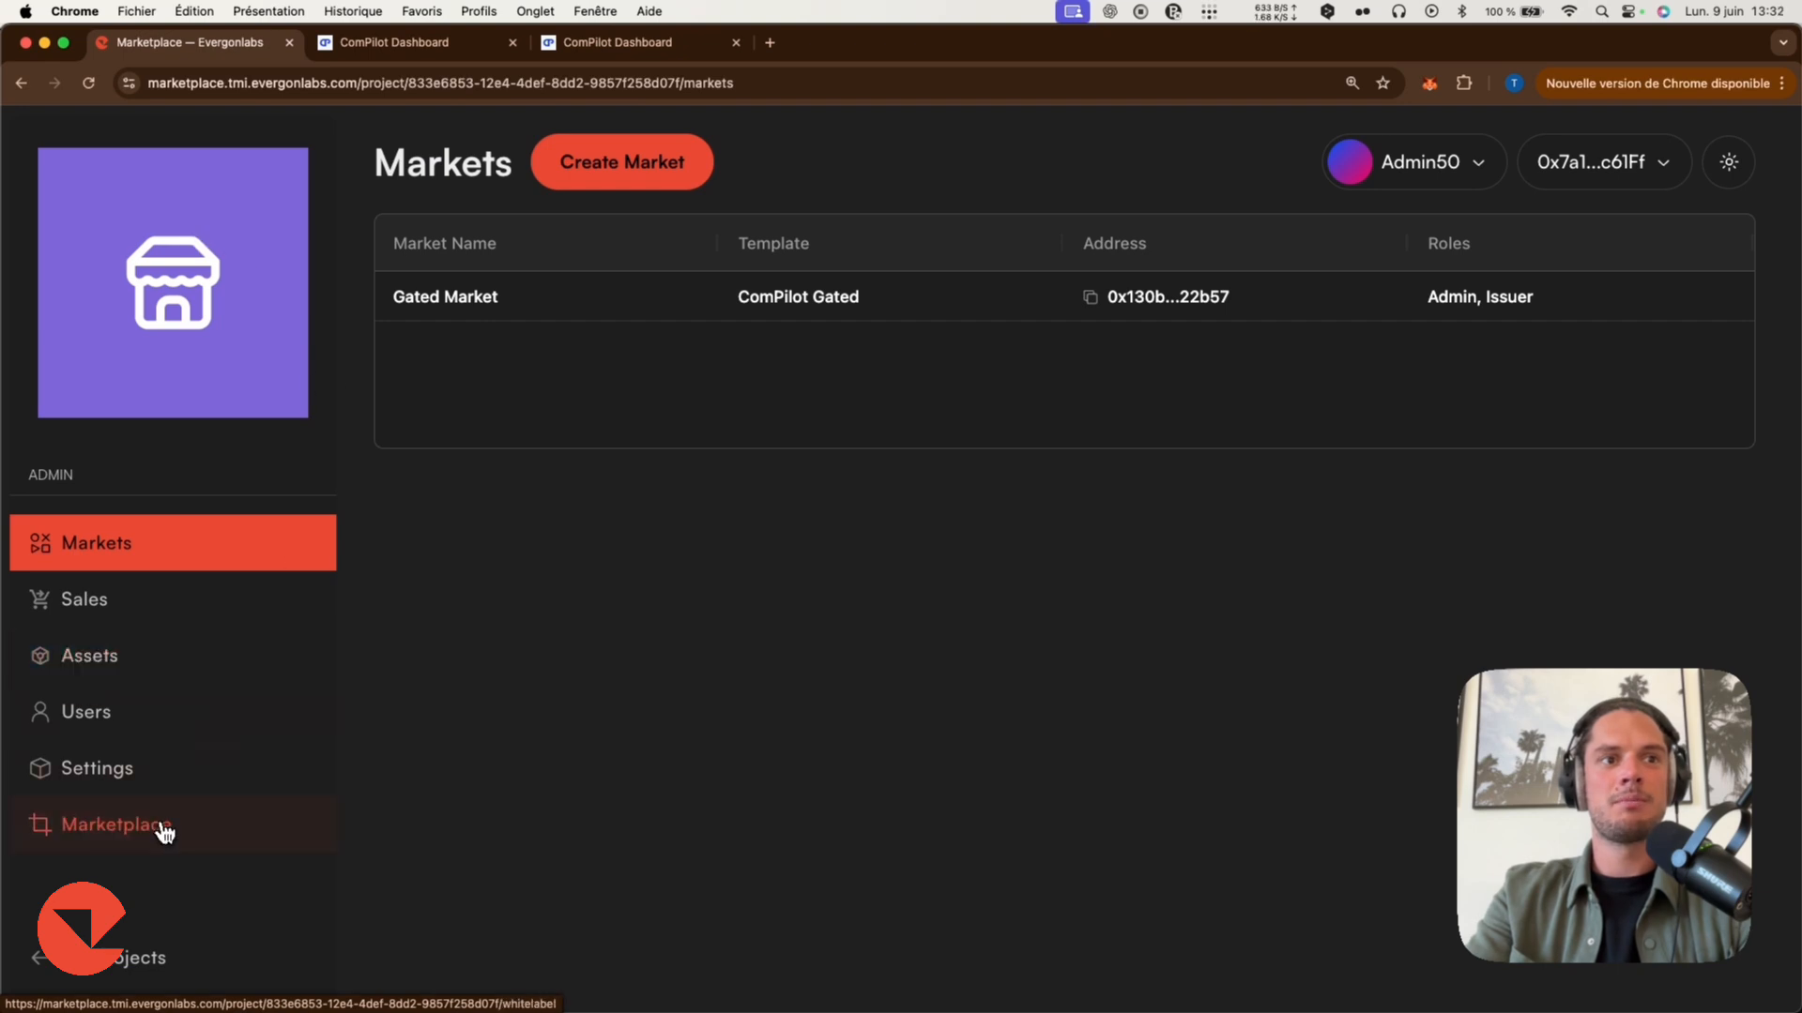
Visit the Tokenized Assets Marketplace whitelabel and open the Demo Sale SPV token sale.
click(164, 831)
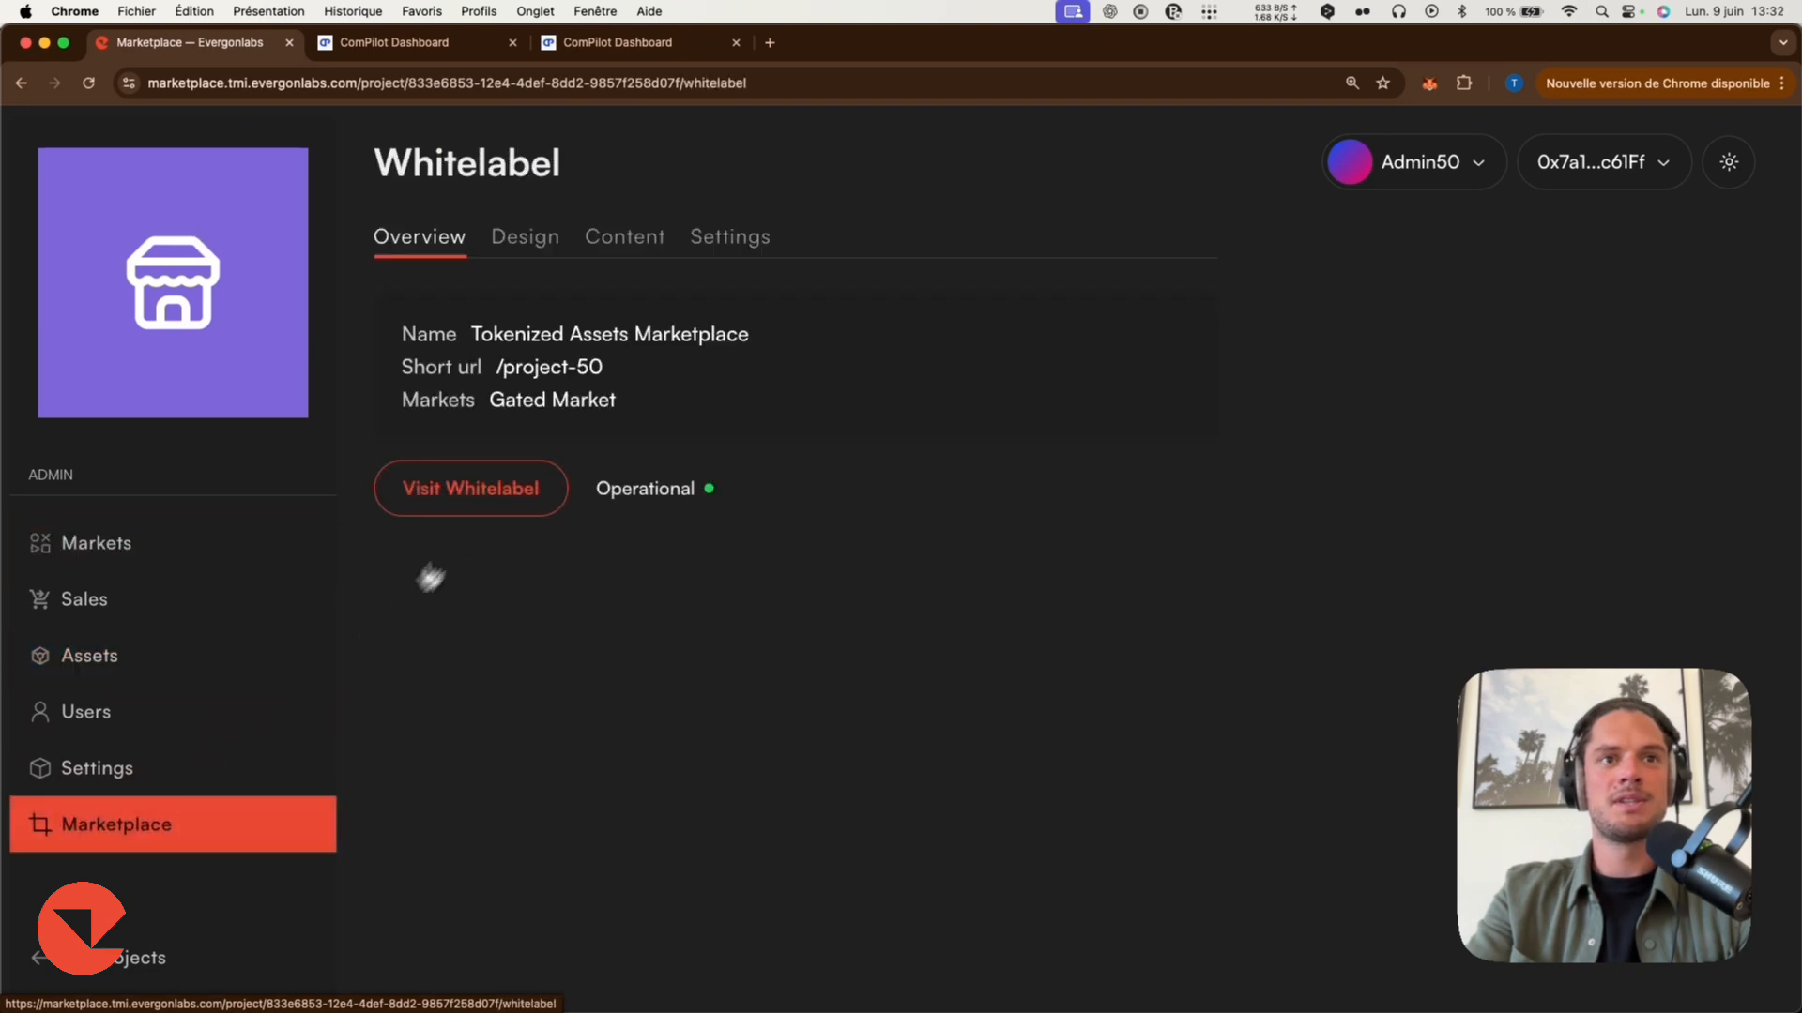
click(477, 492)
scroll(790, 464, down, 6)
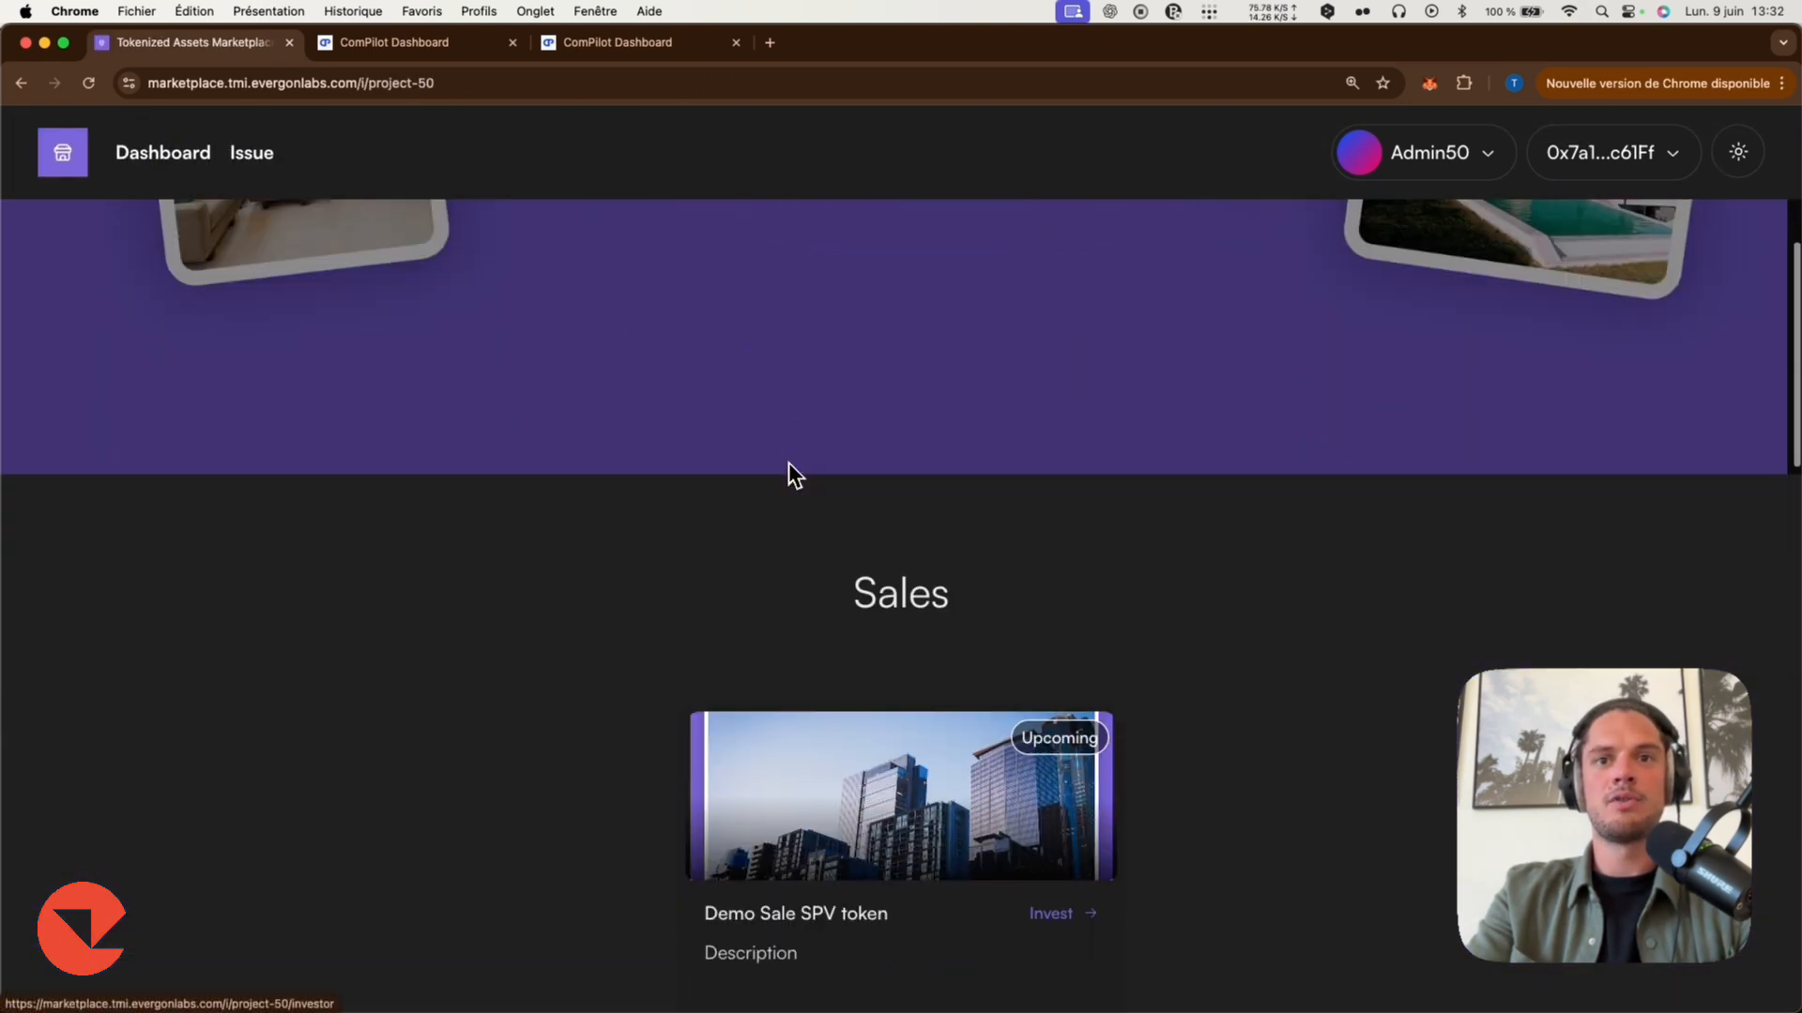
scroll(790, 464, up, 3)
click(882, 466)
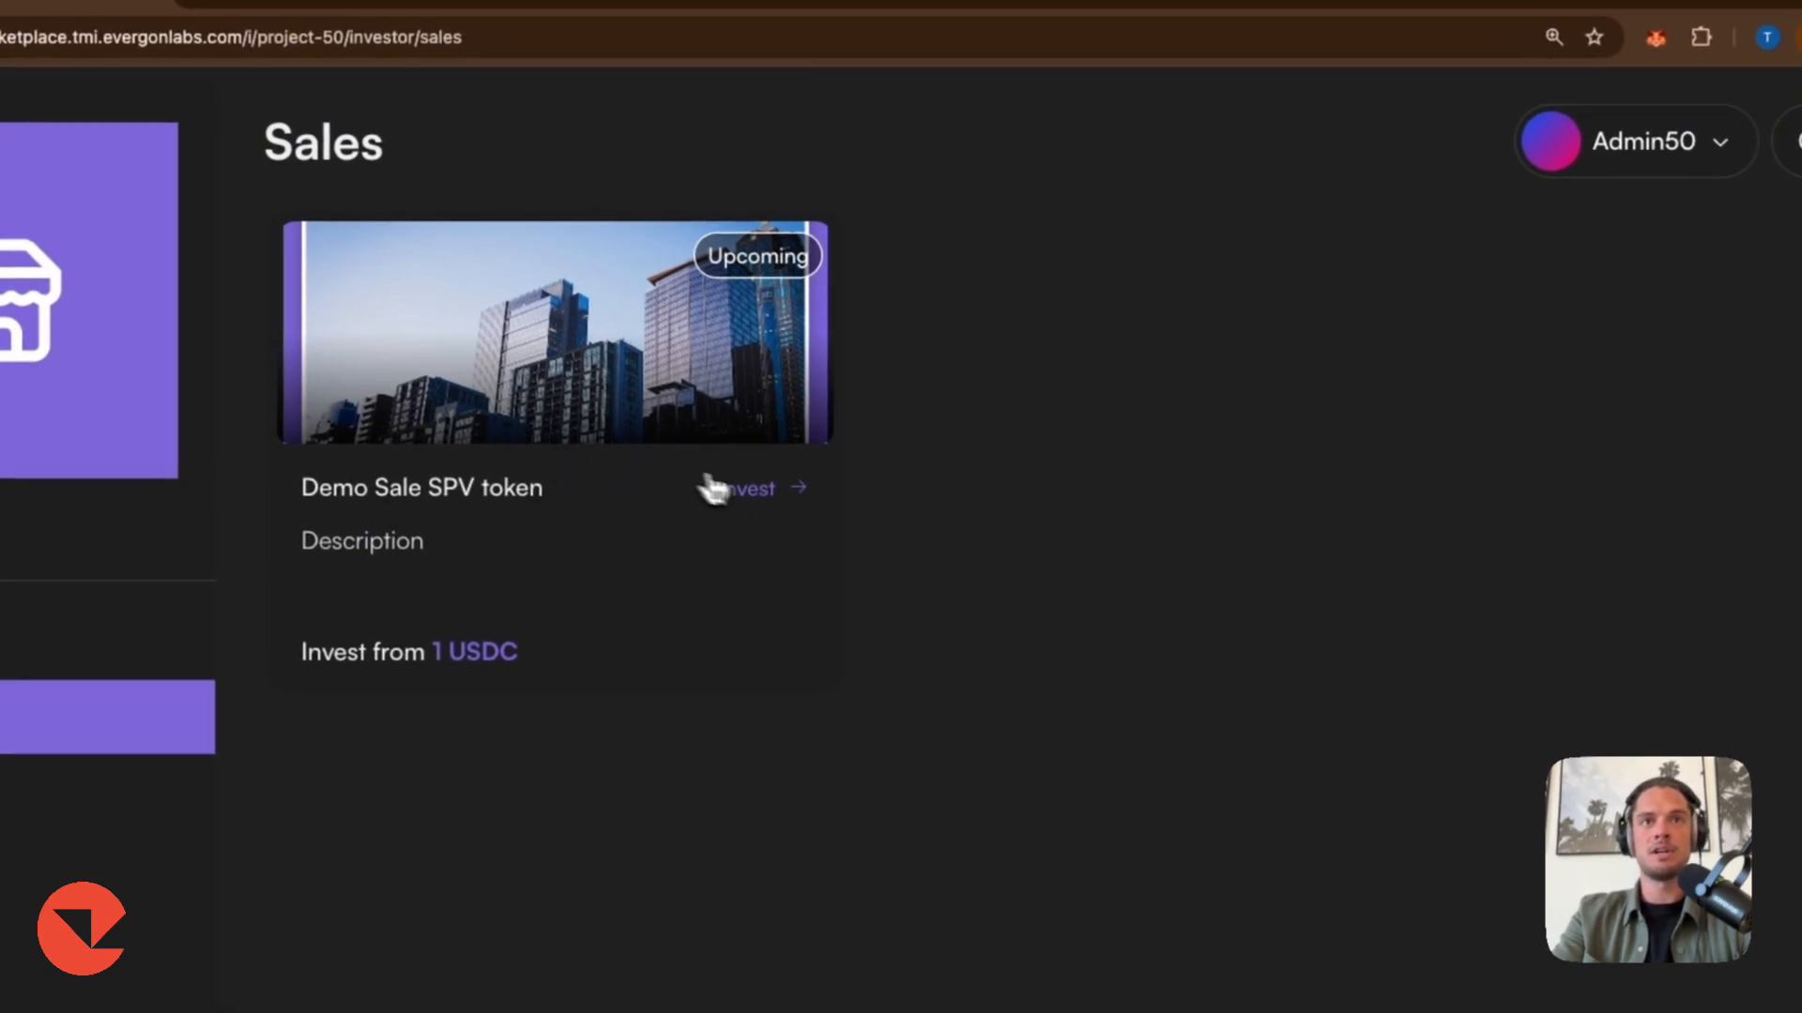
click(713, 487)
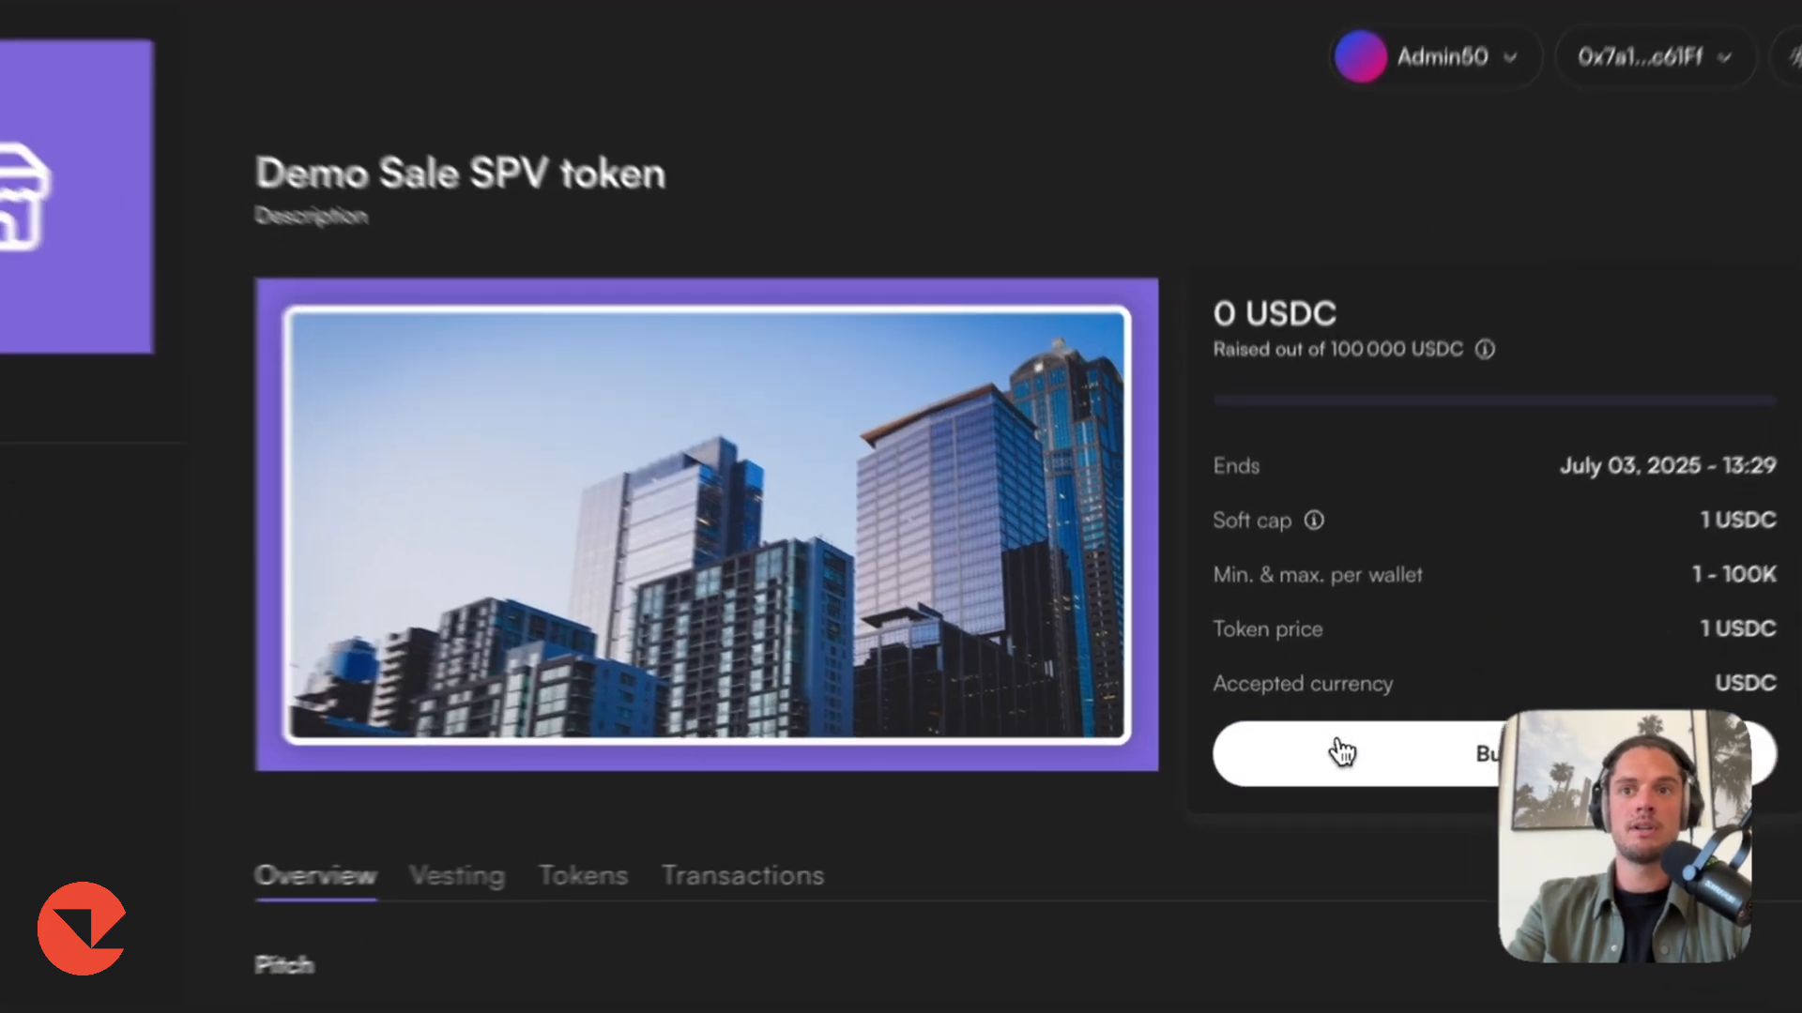
click(1325, 762)
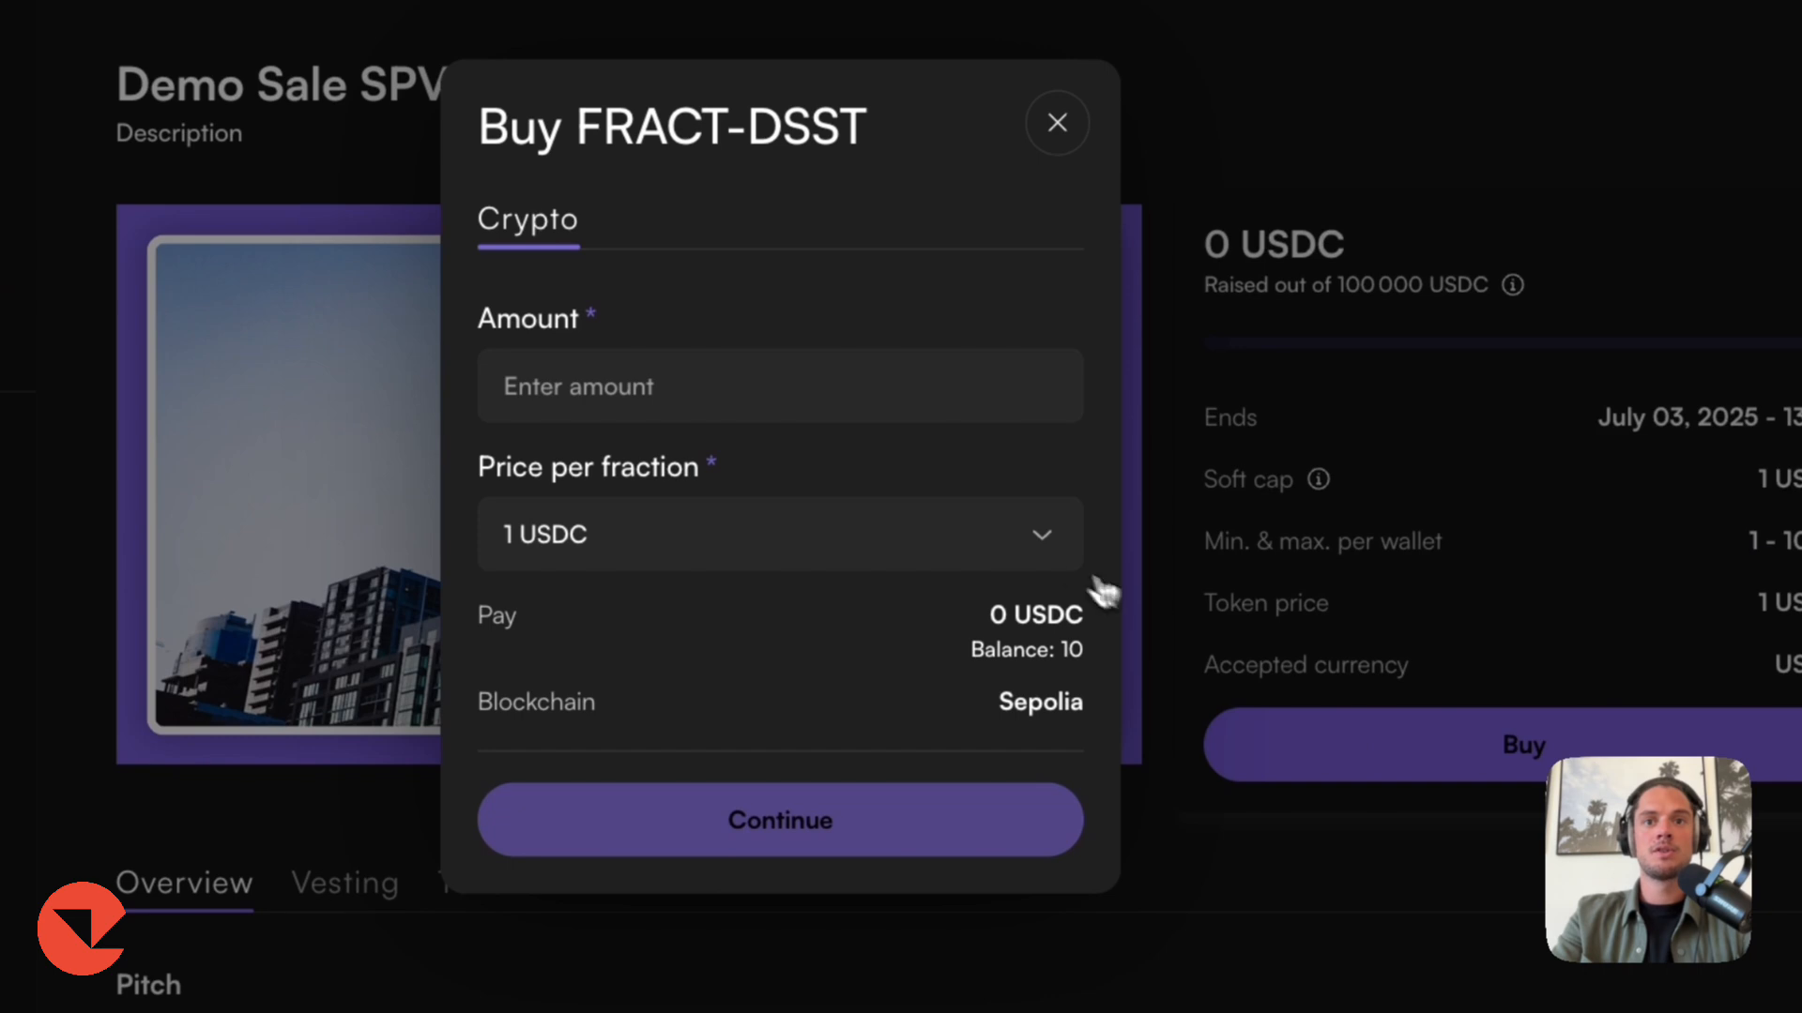
click(777, 392)
text(1)
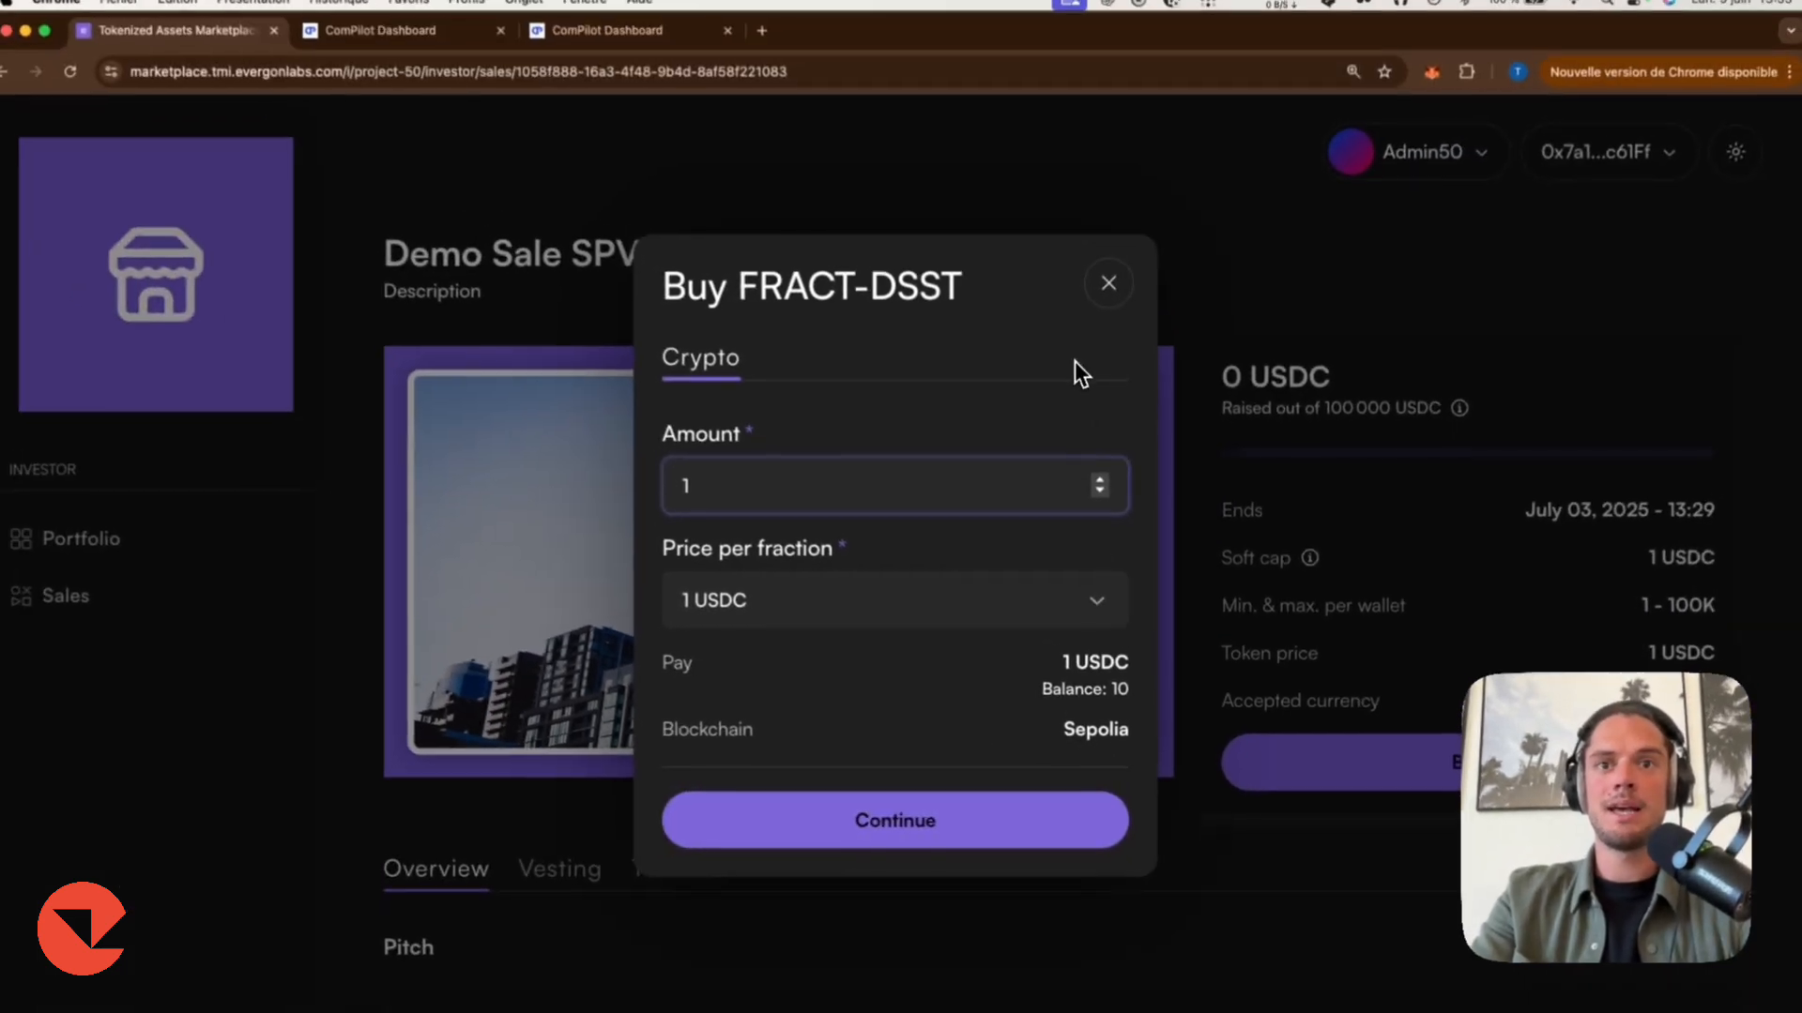
click(1112, 292)
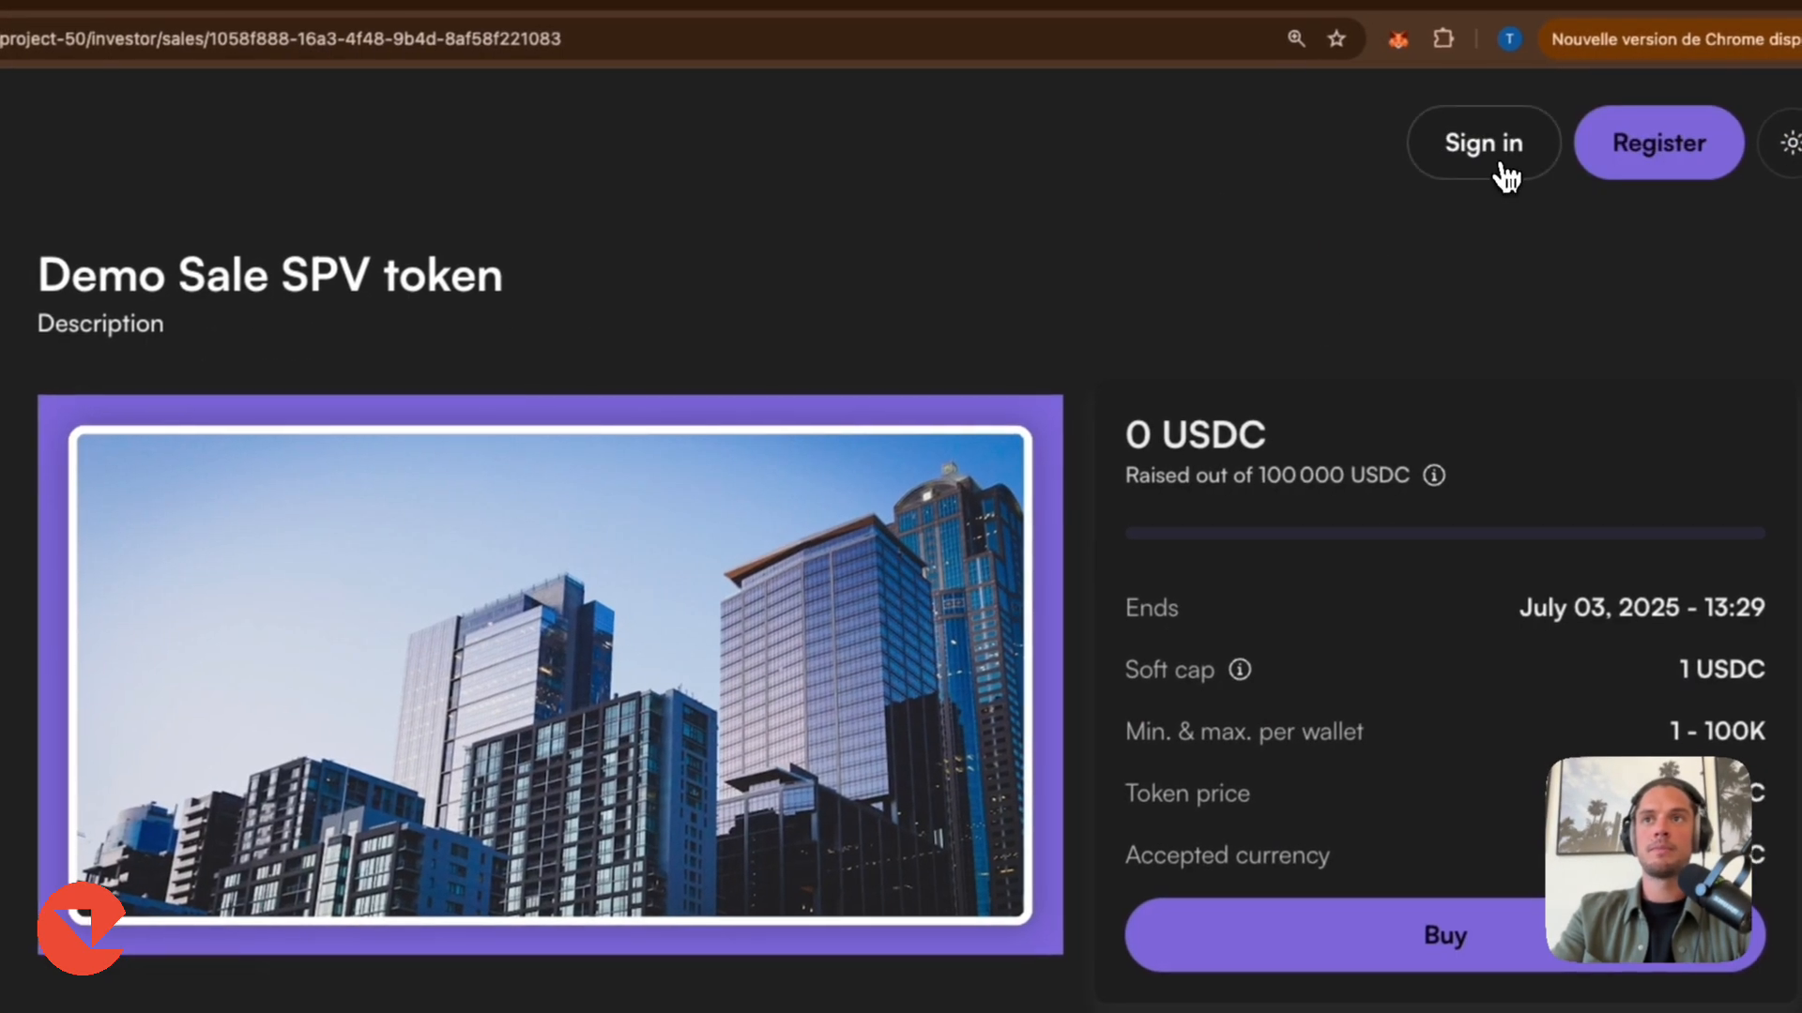
Register a new investor account on the marketplace with an e-mail address and password.
click(1506, 175)
click(707, 510)
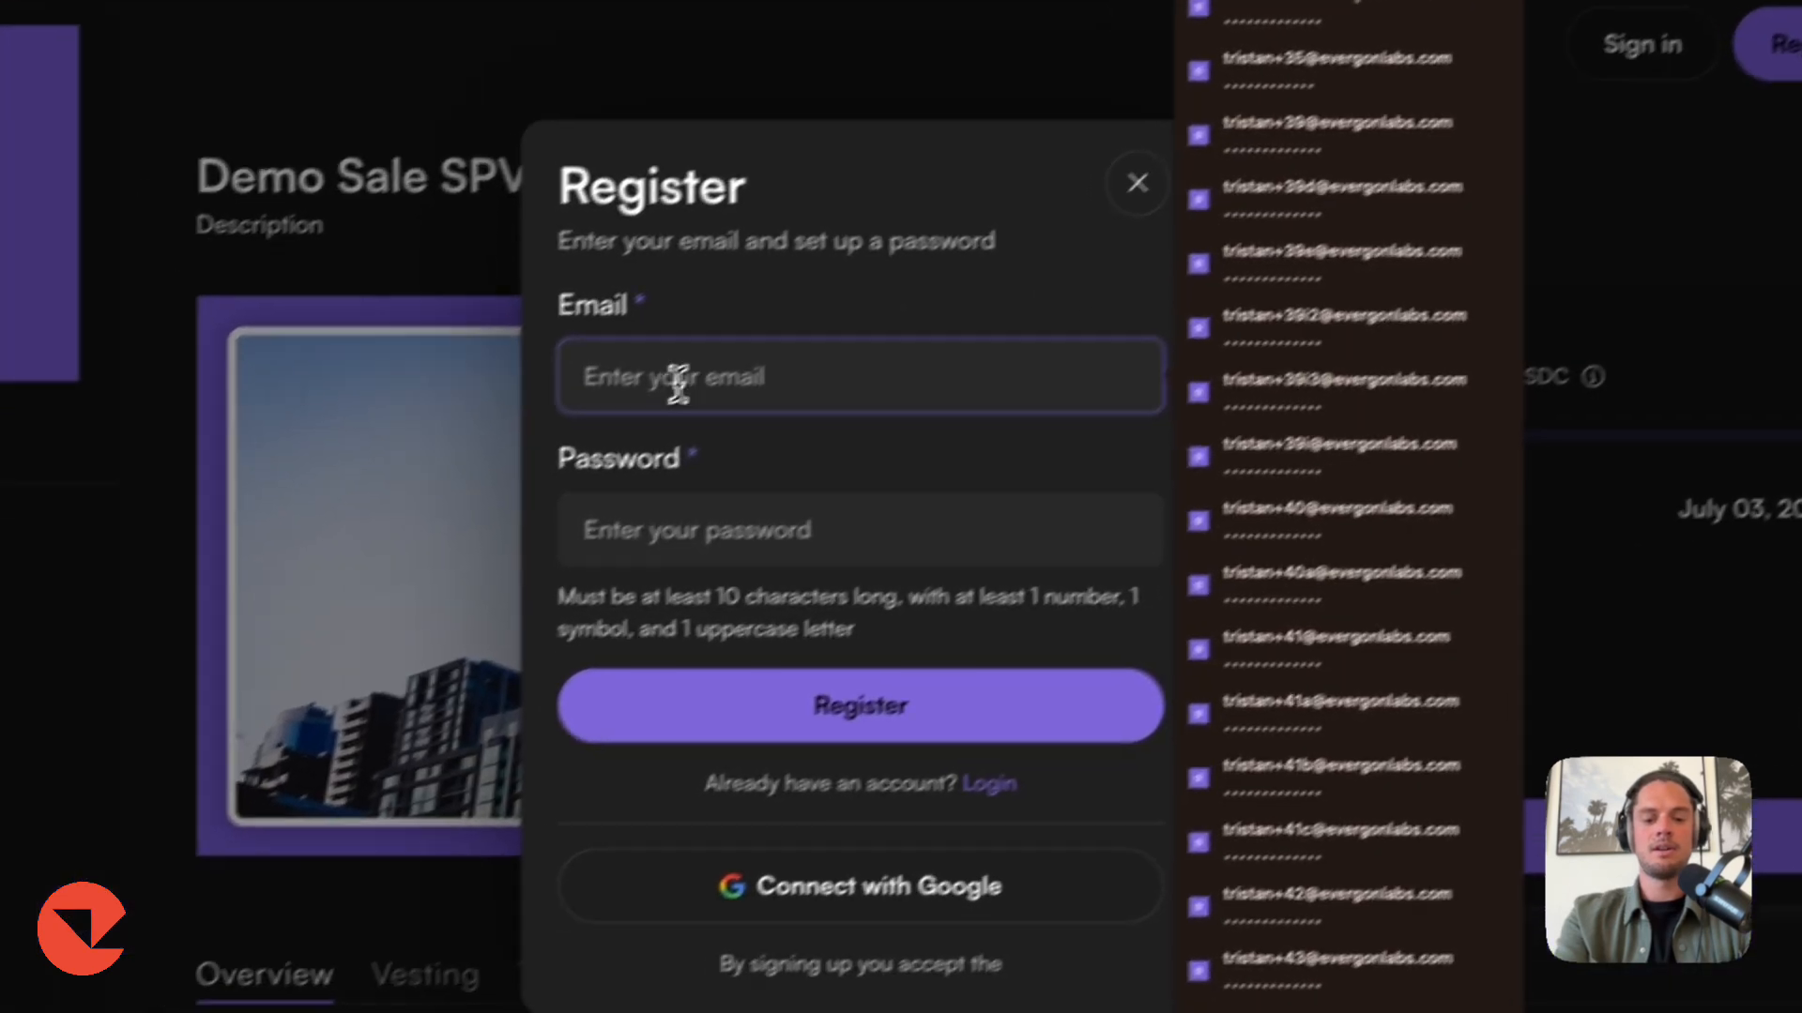
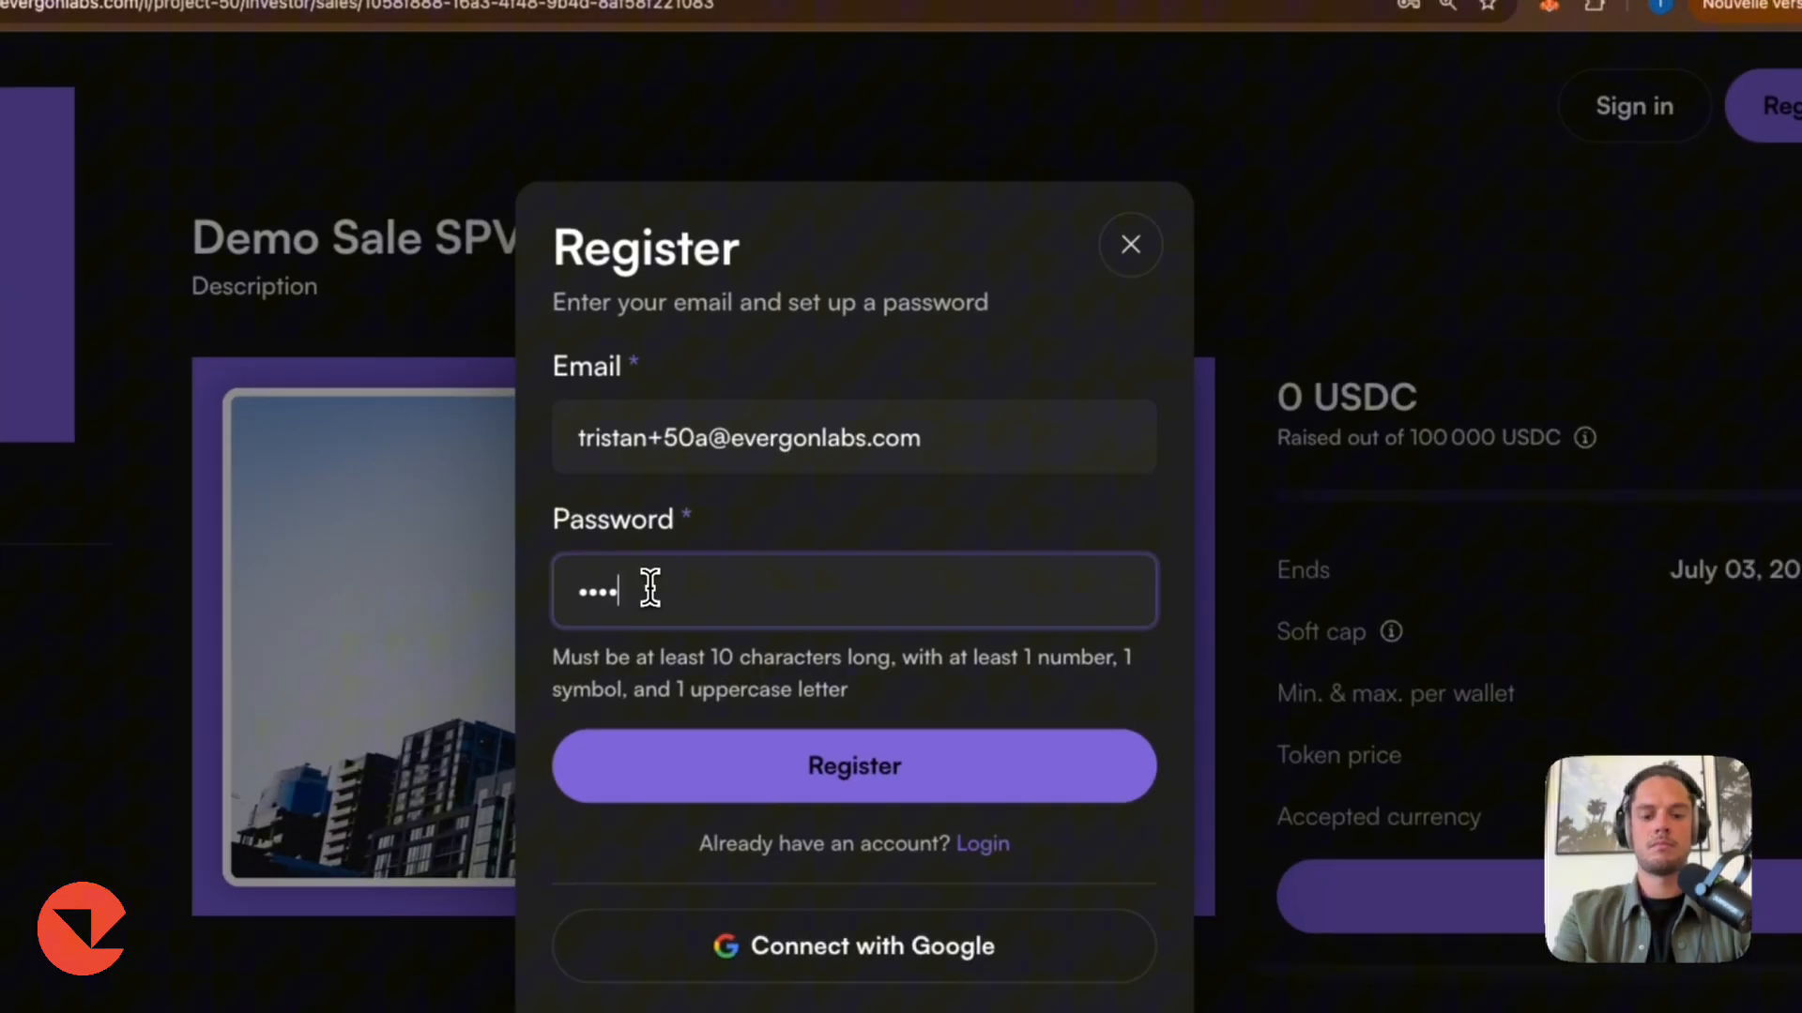
text(••••••••••)
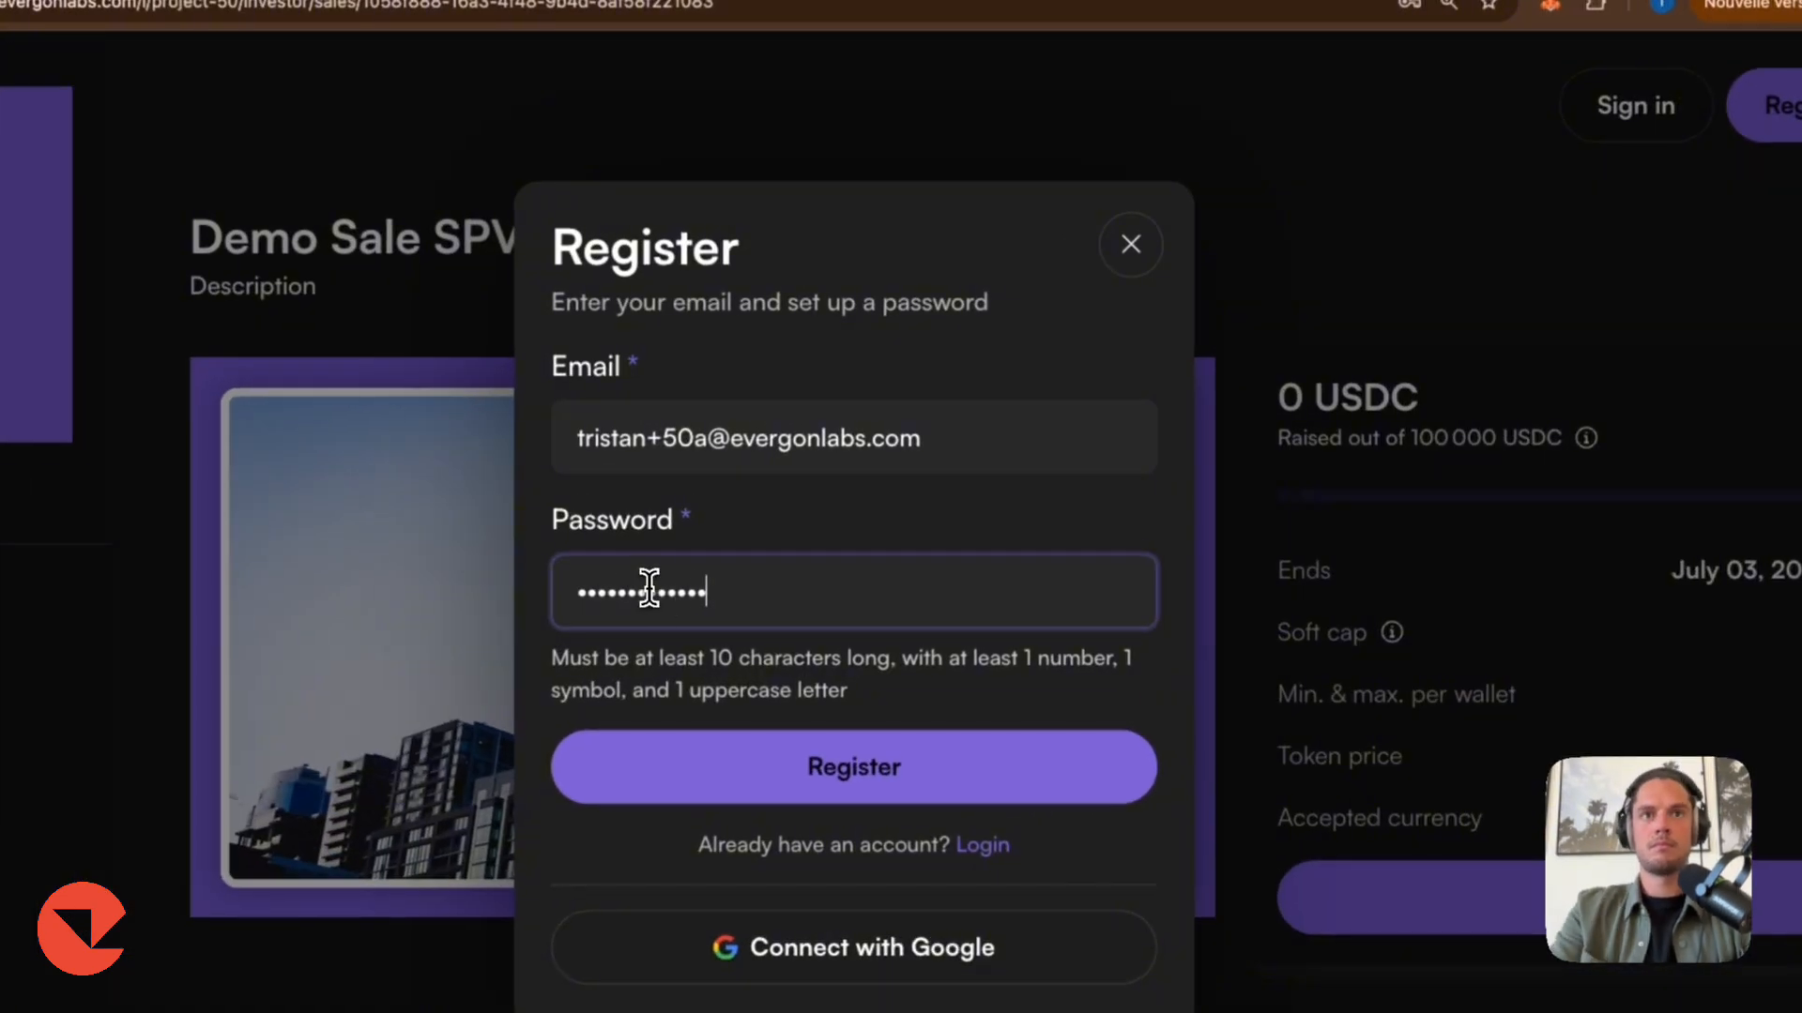
key(Return)
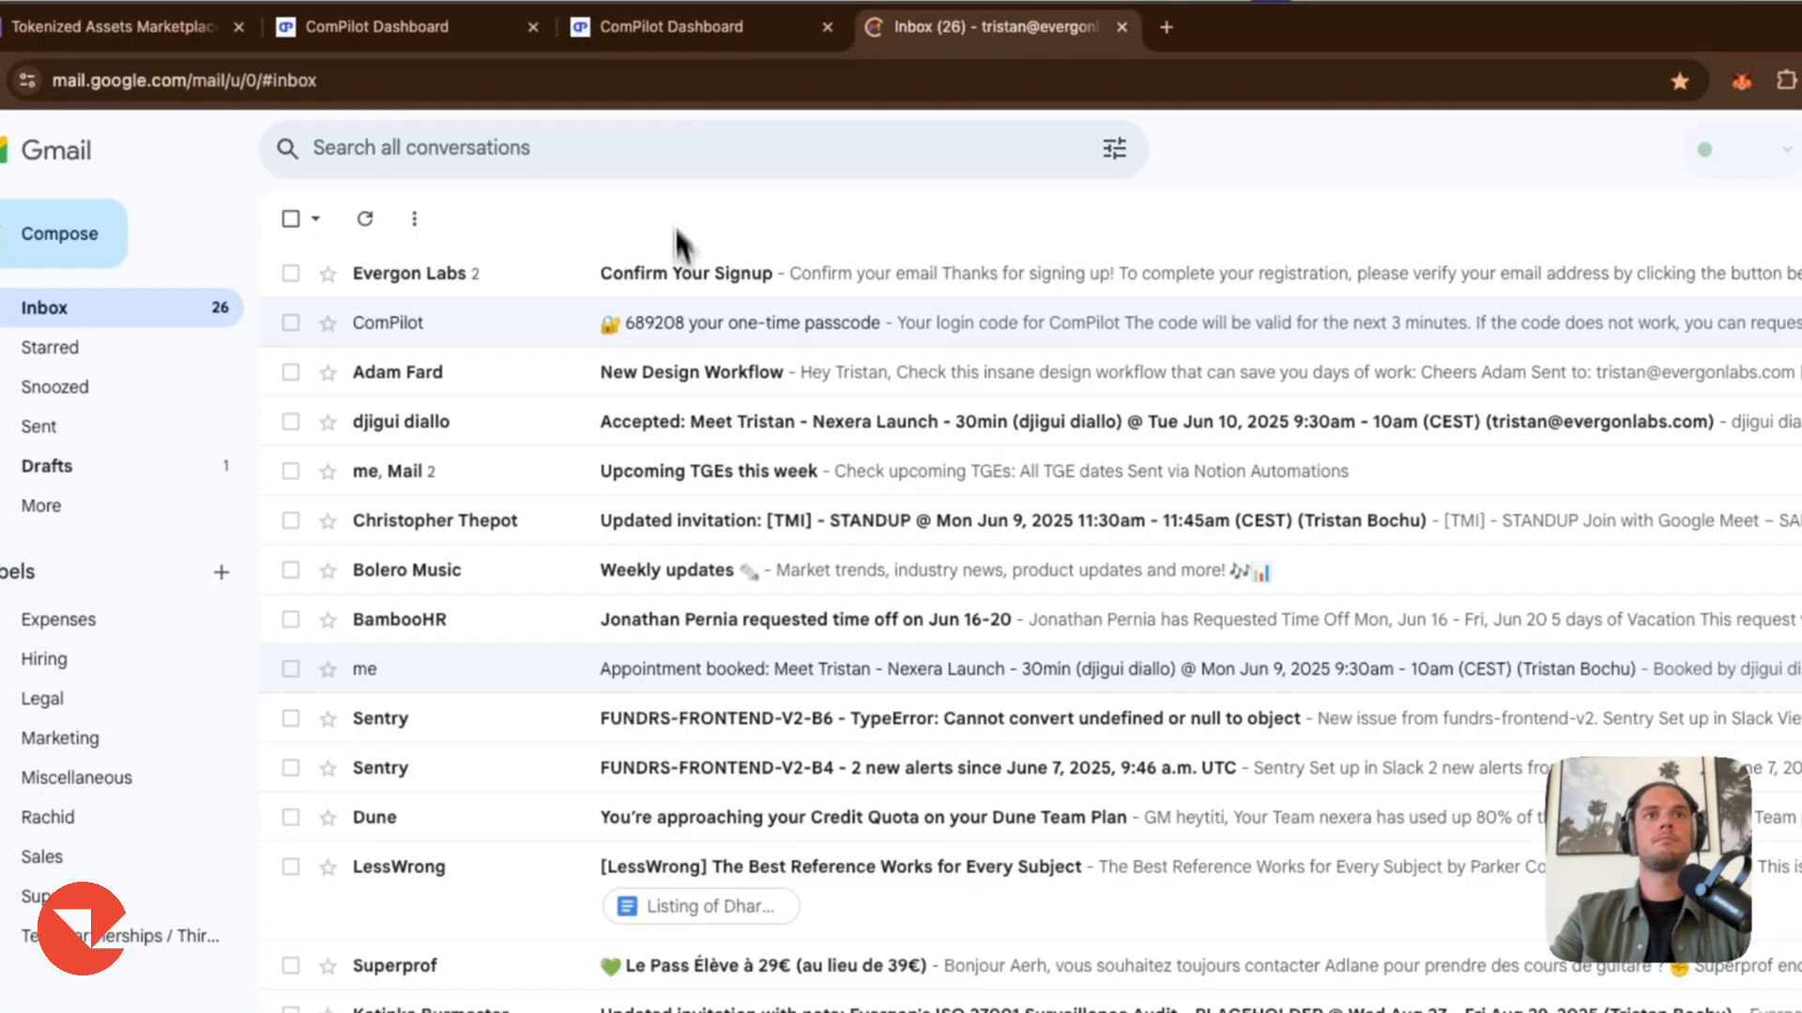
click(676, 270)
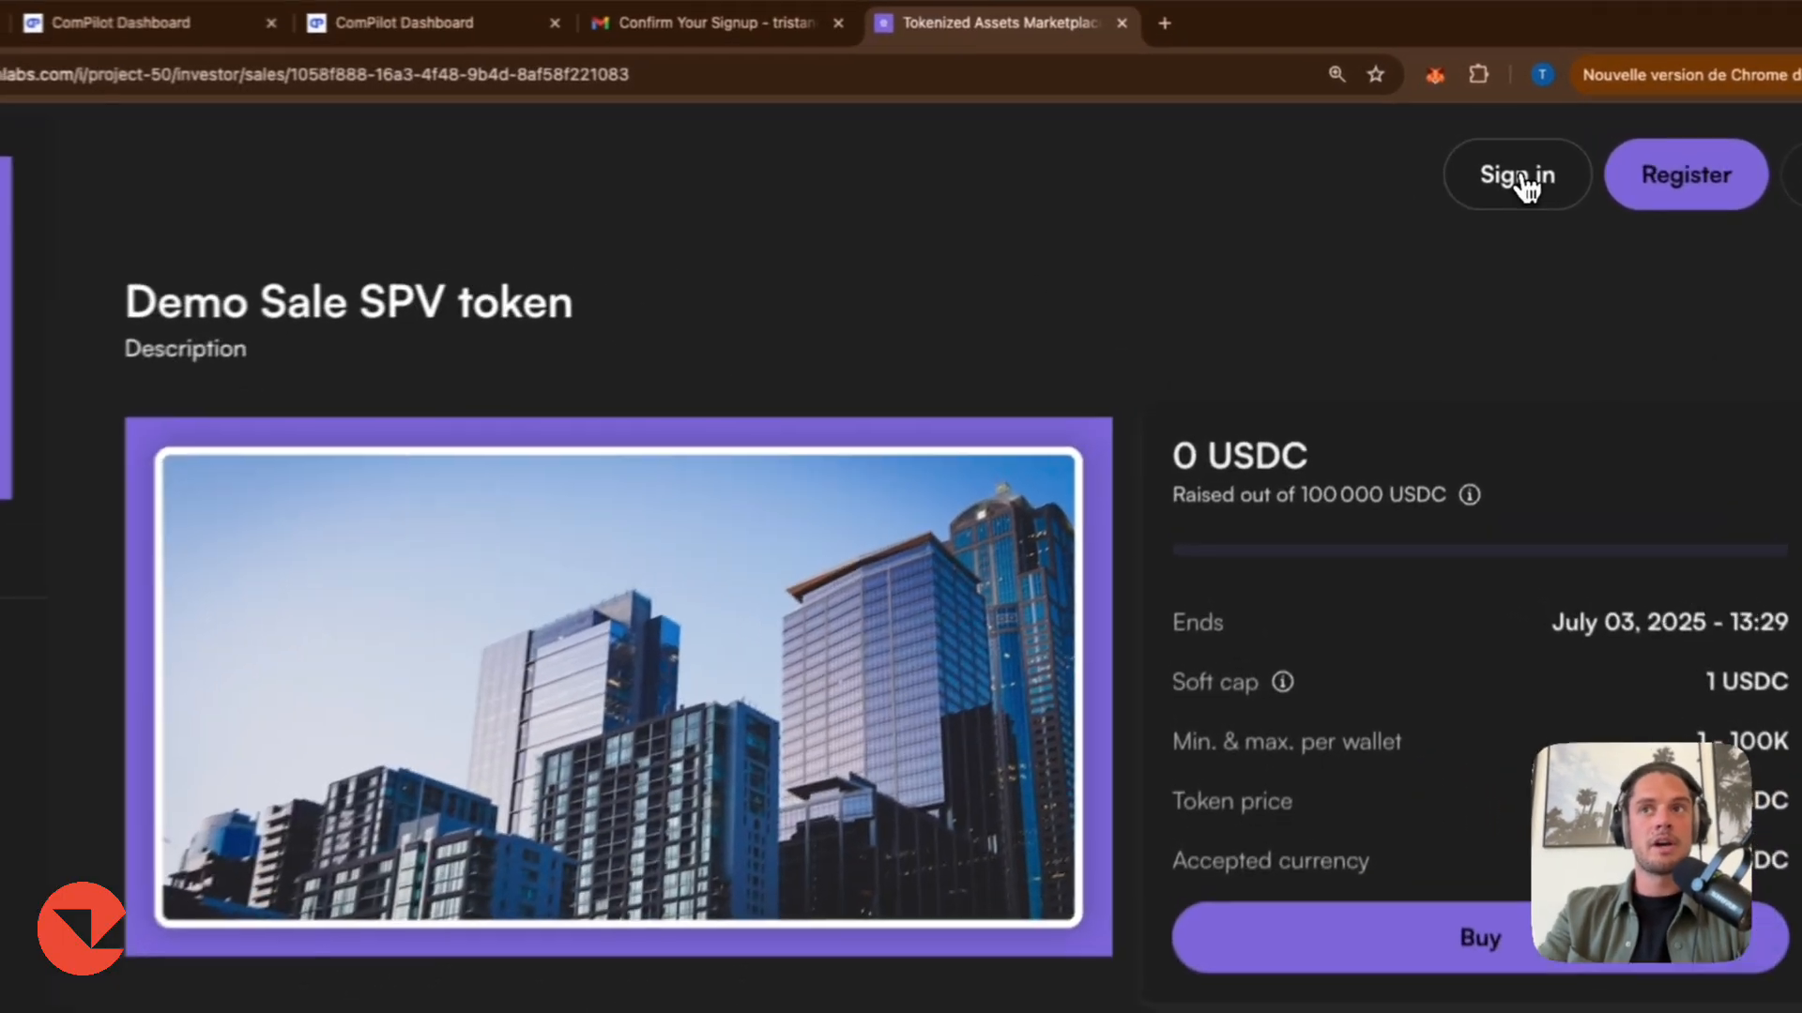
Log in with the new investor account's saved e-mail and password.
click(1499, 171)
click(727, 449)
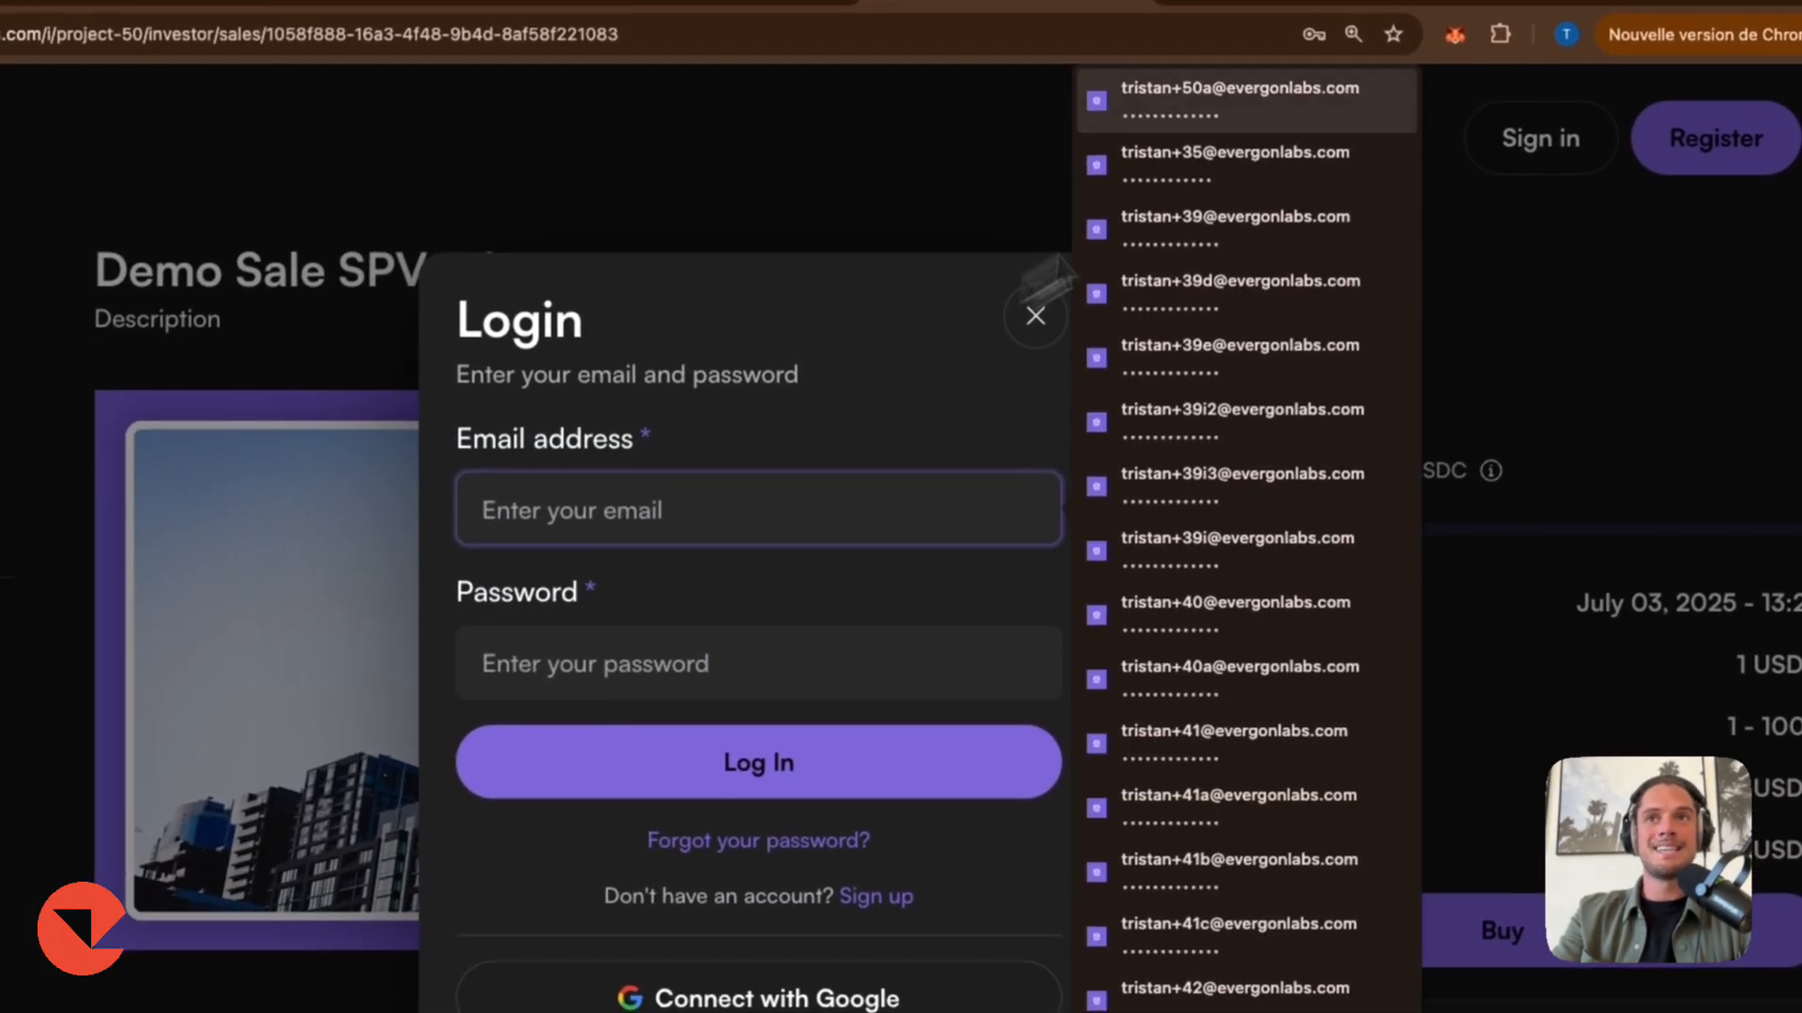
click(1291, 110)
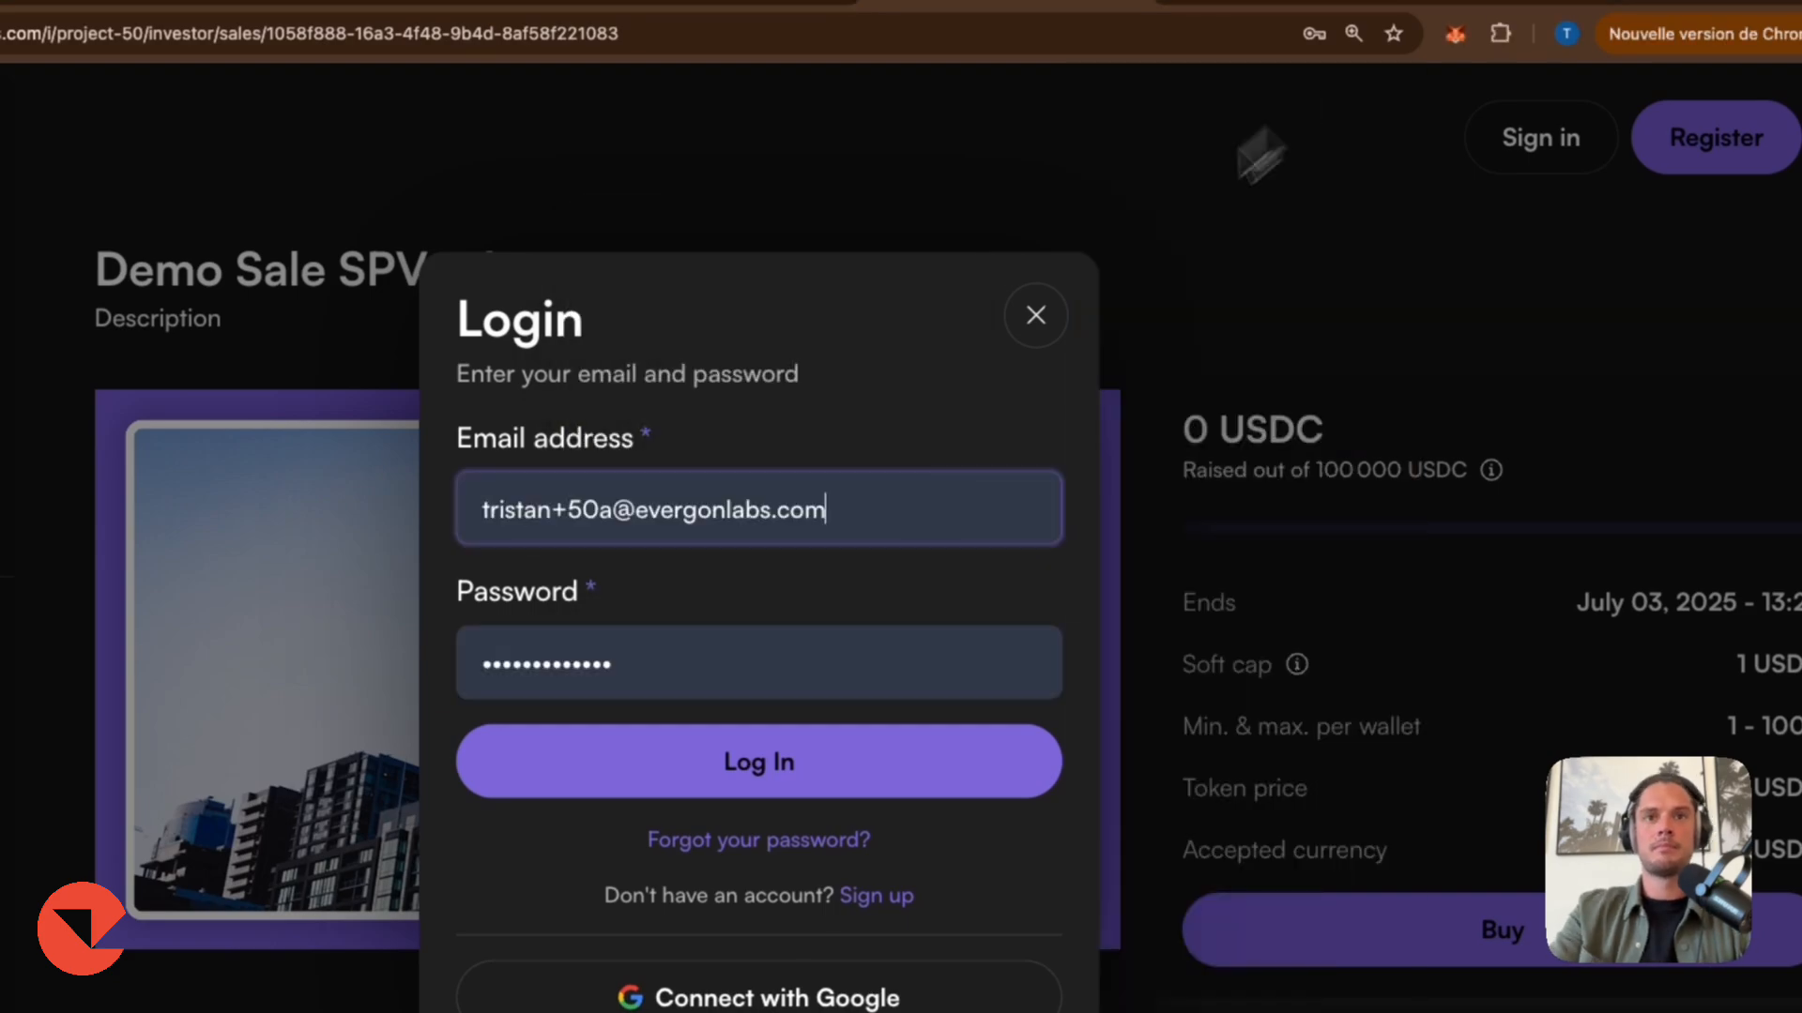
click(758, 762)
Complete the profile with the name Investor as a Consumer.
text(Investor)
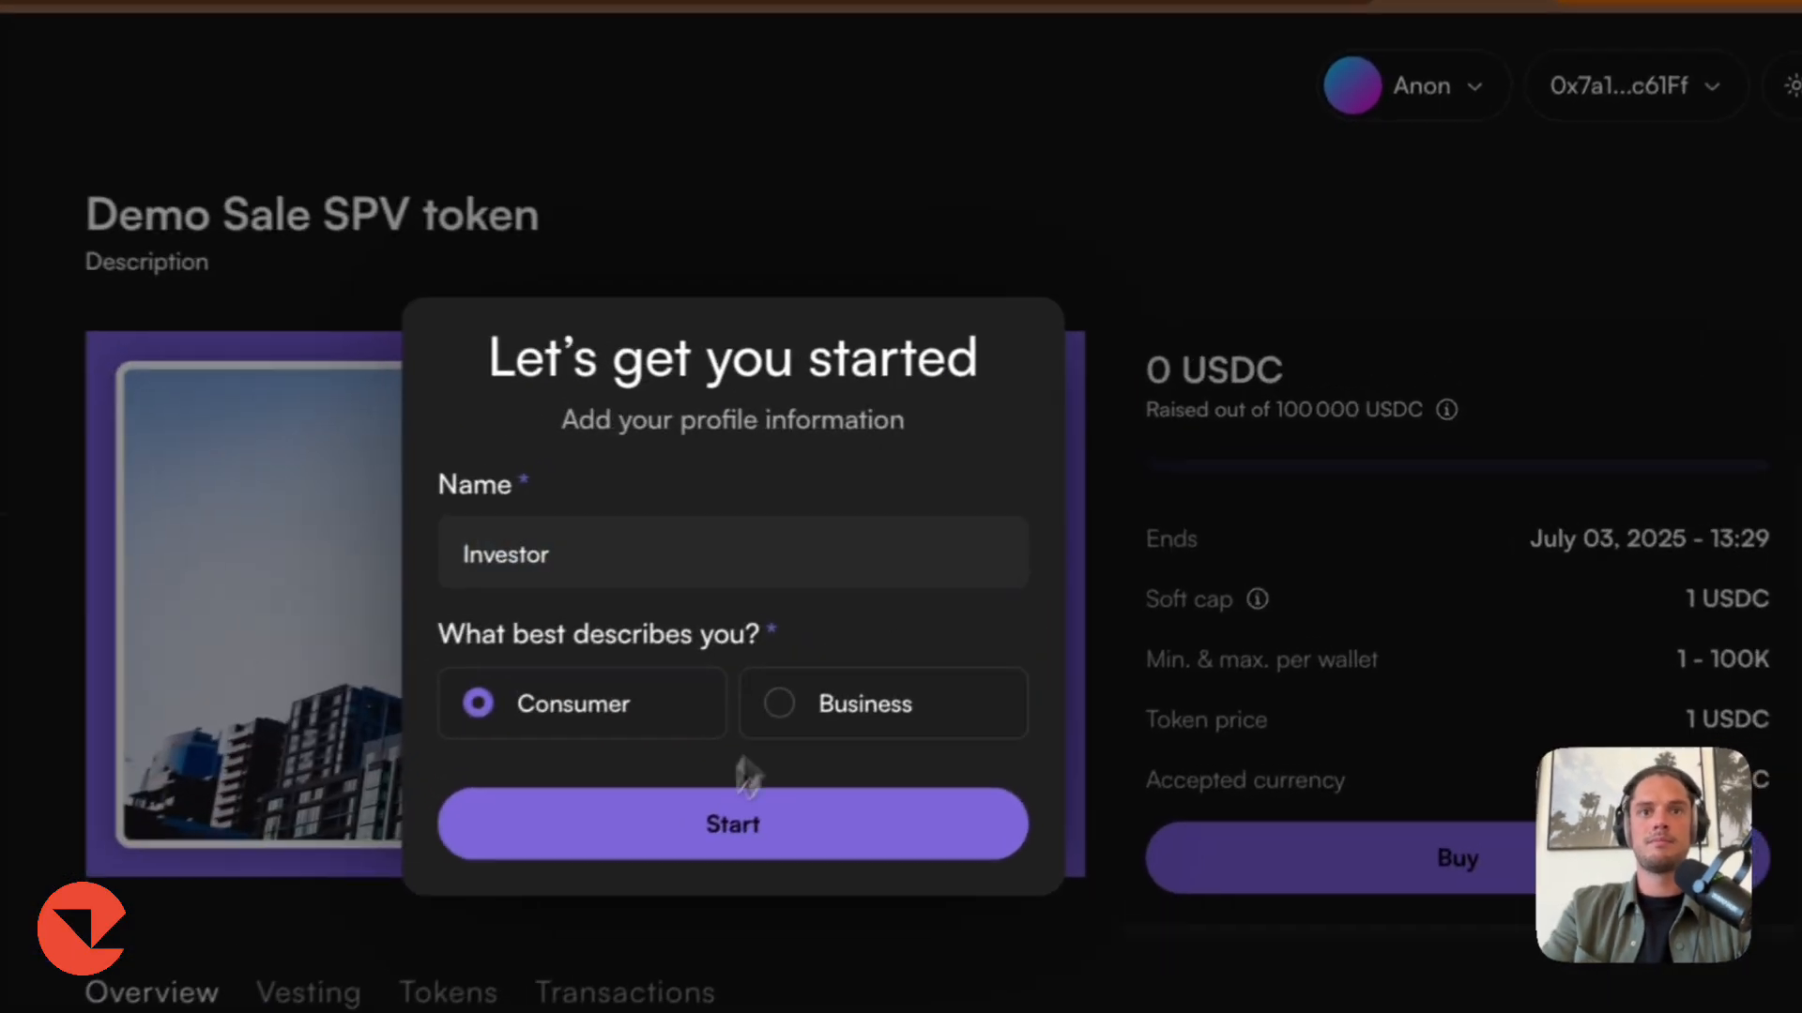
click(893, 737)
Switch the MetaMask wallet to the Invest50 account and connect it to the marketplace.
click(1429, 83)
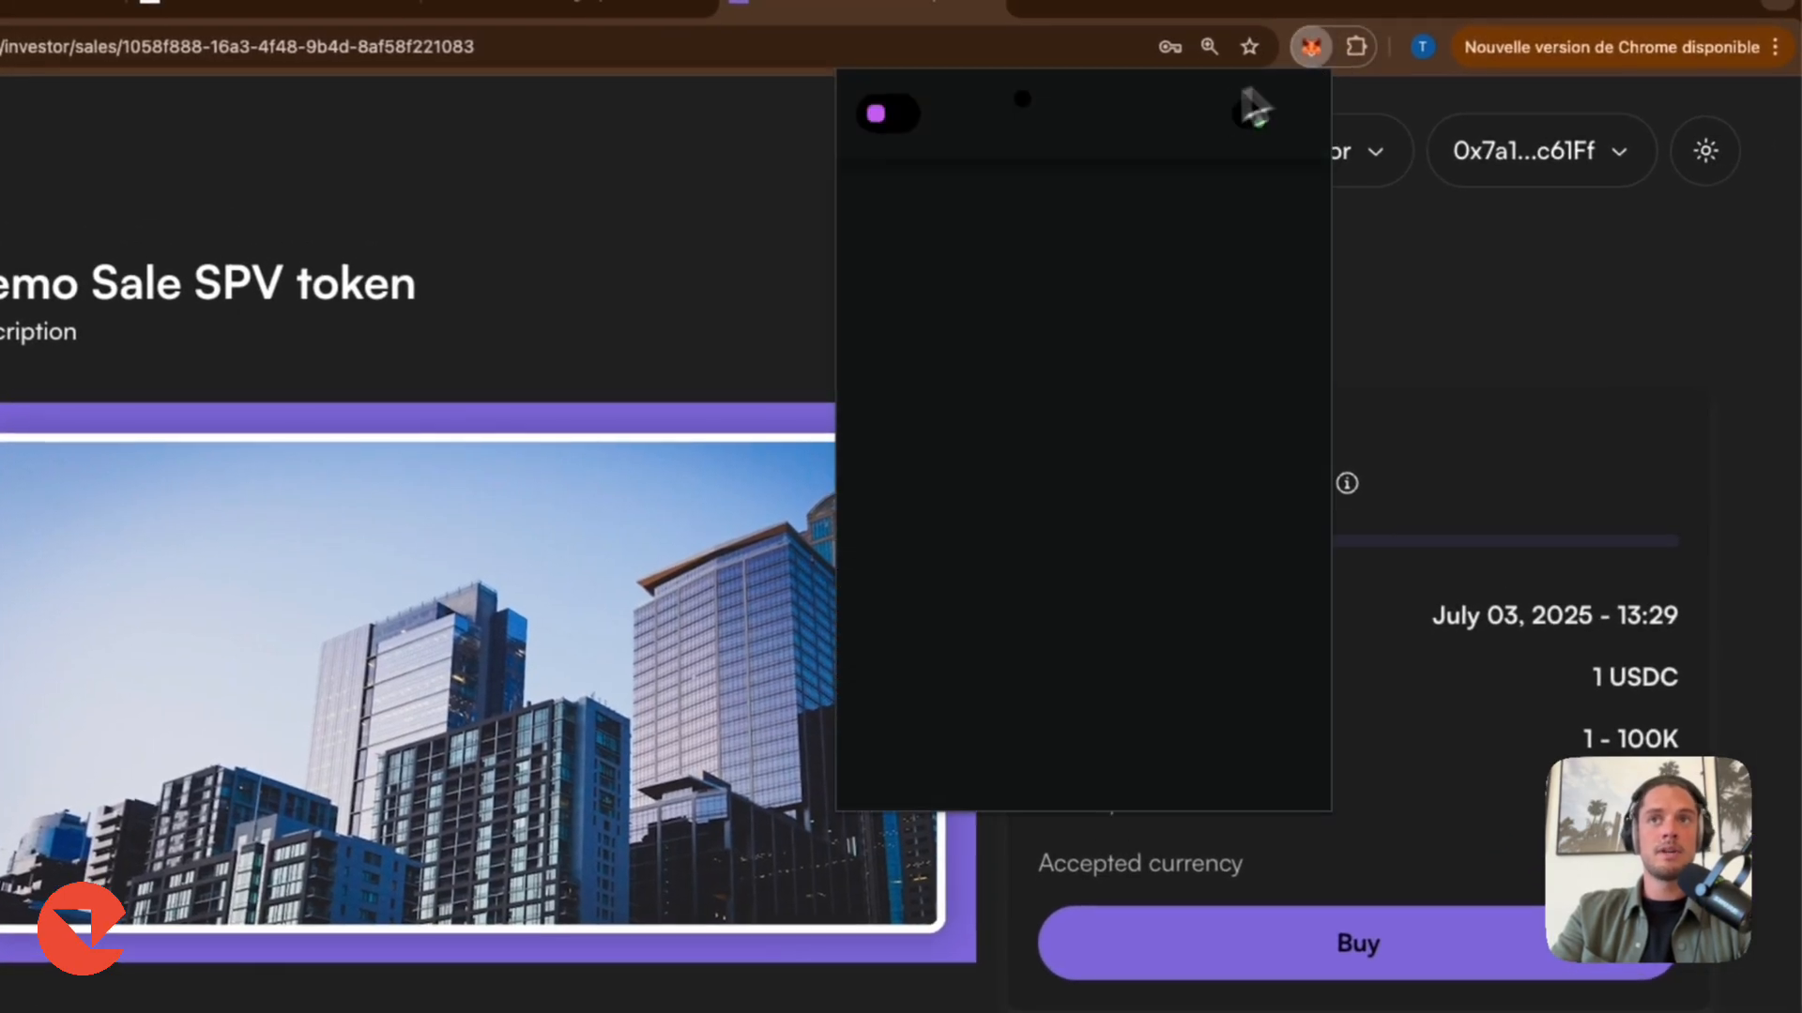
click(1131, 94)
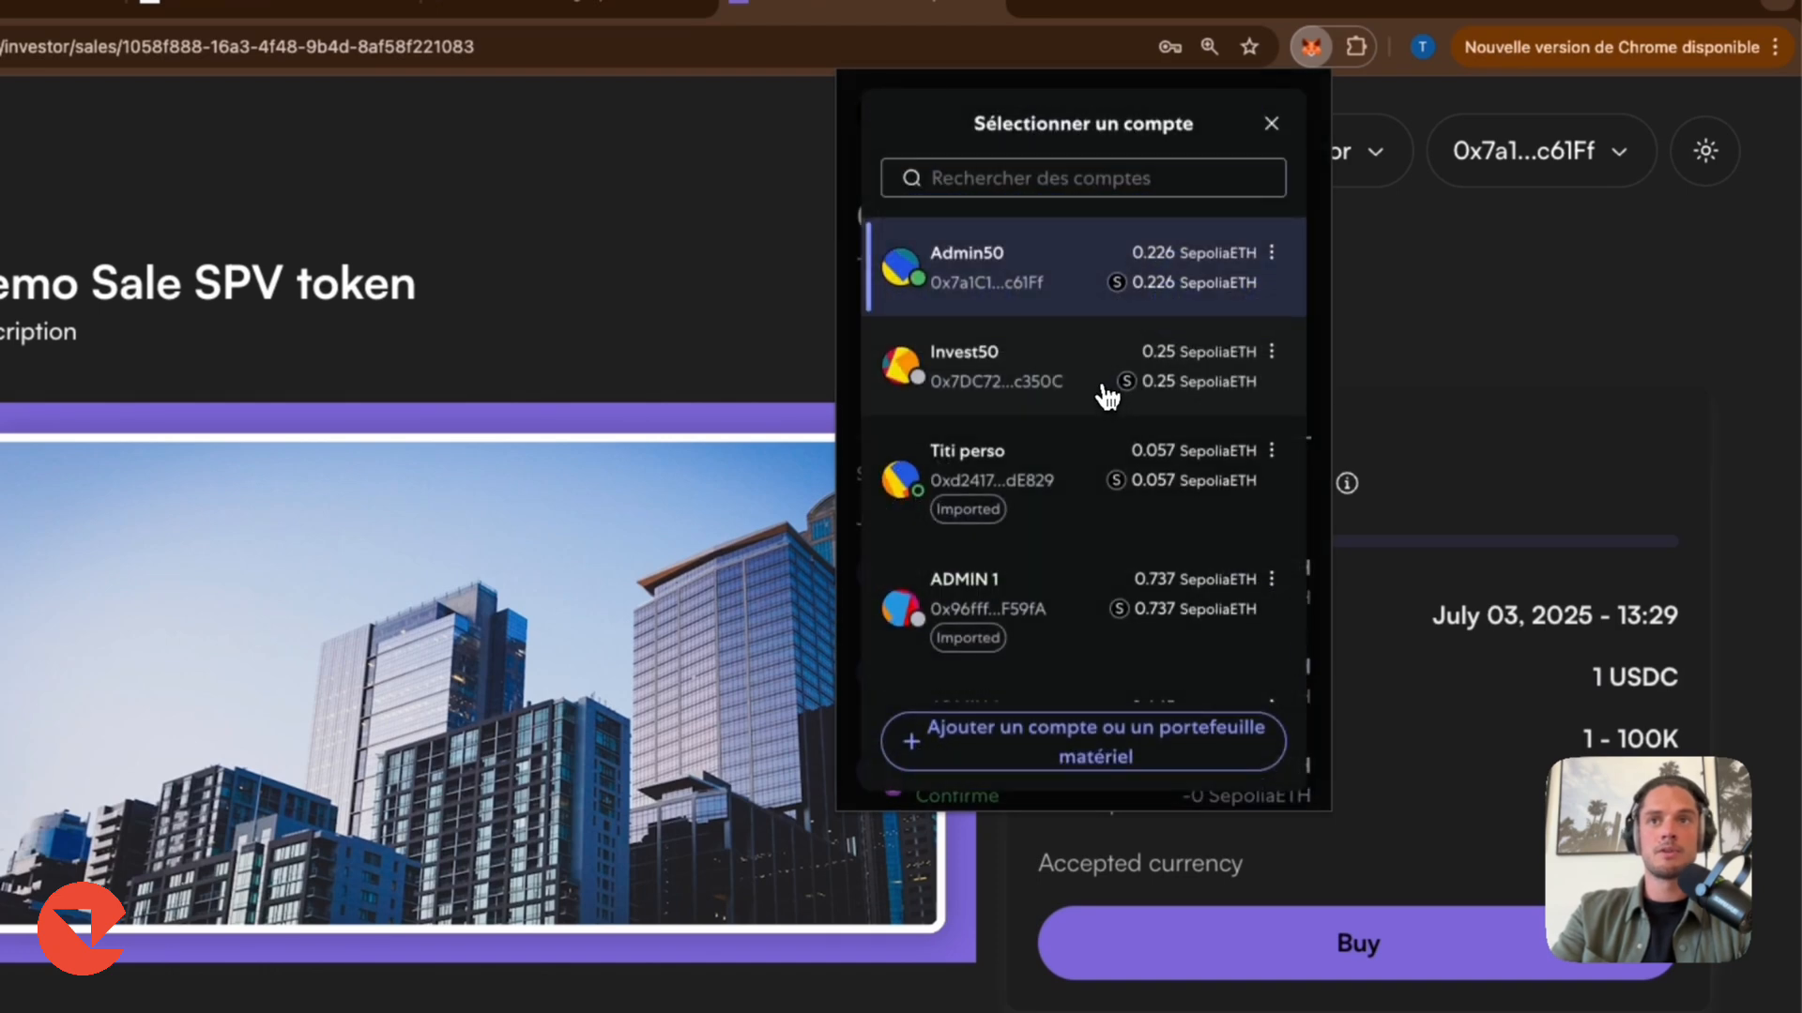
click(1120, 405)
click(1079, 764)
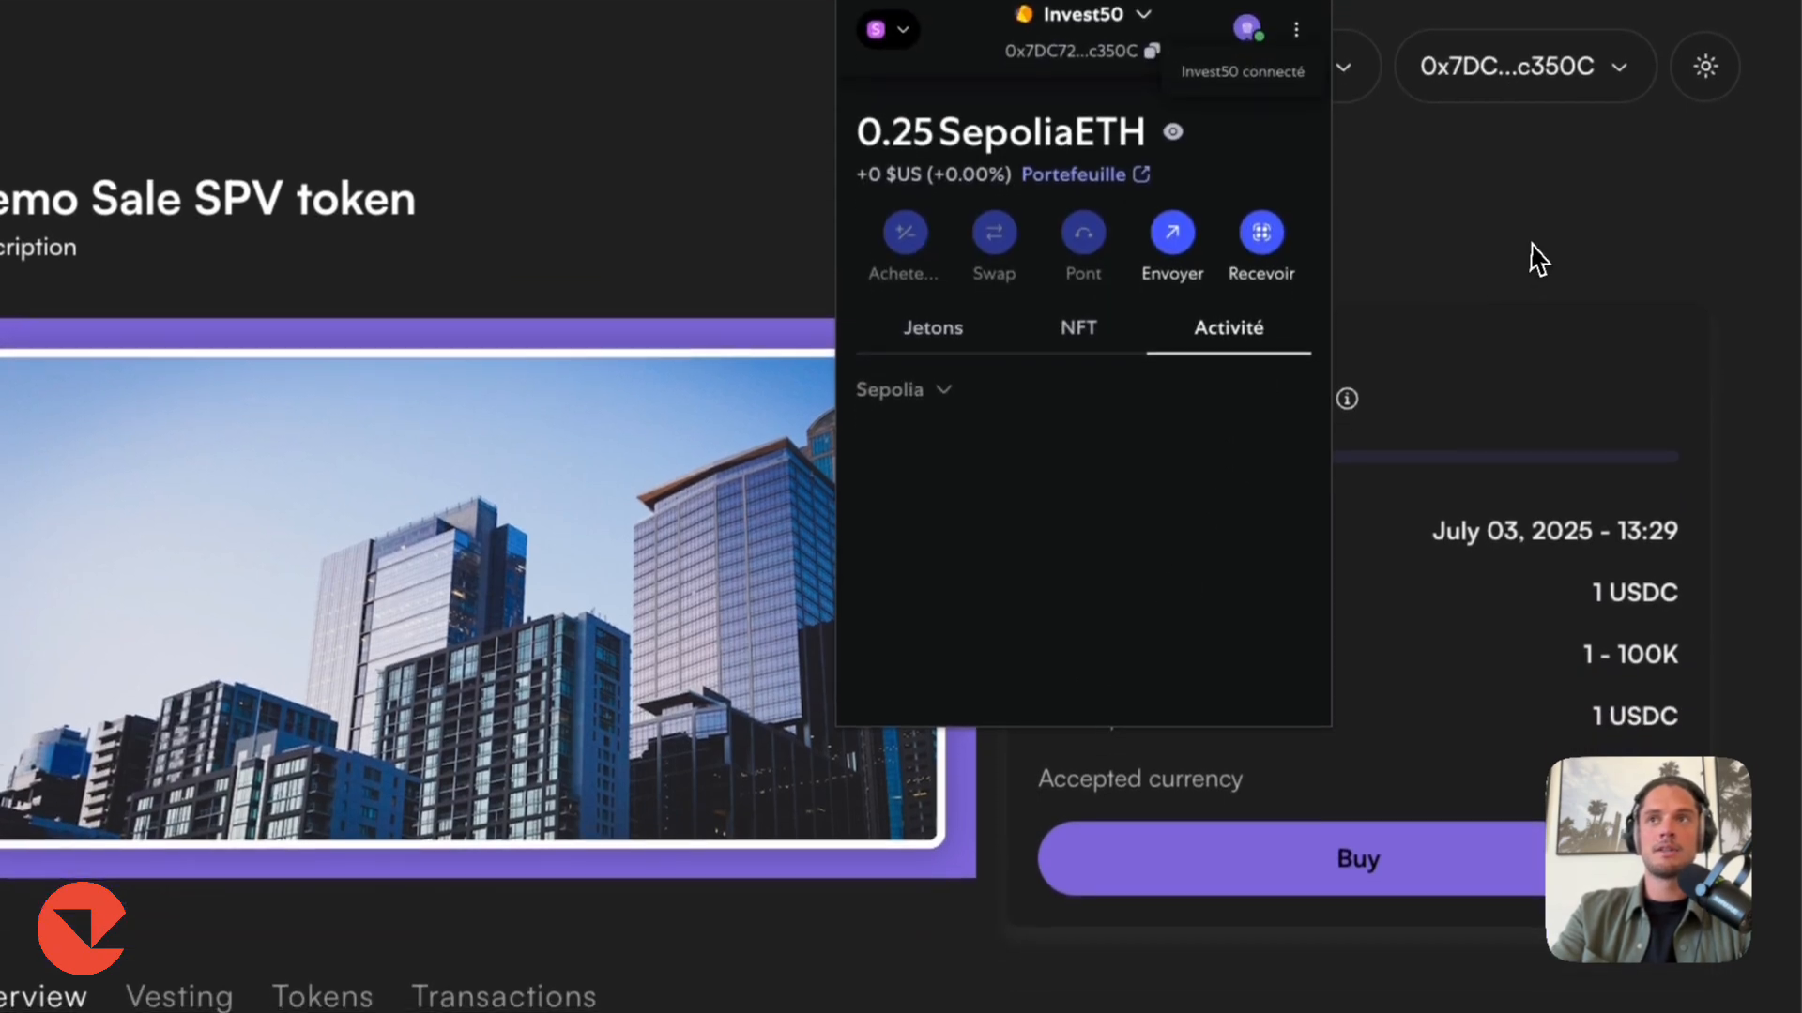
click(1370, 252)
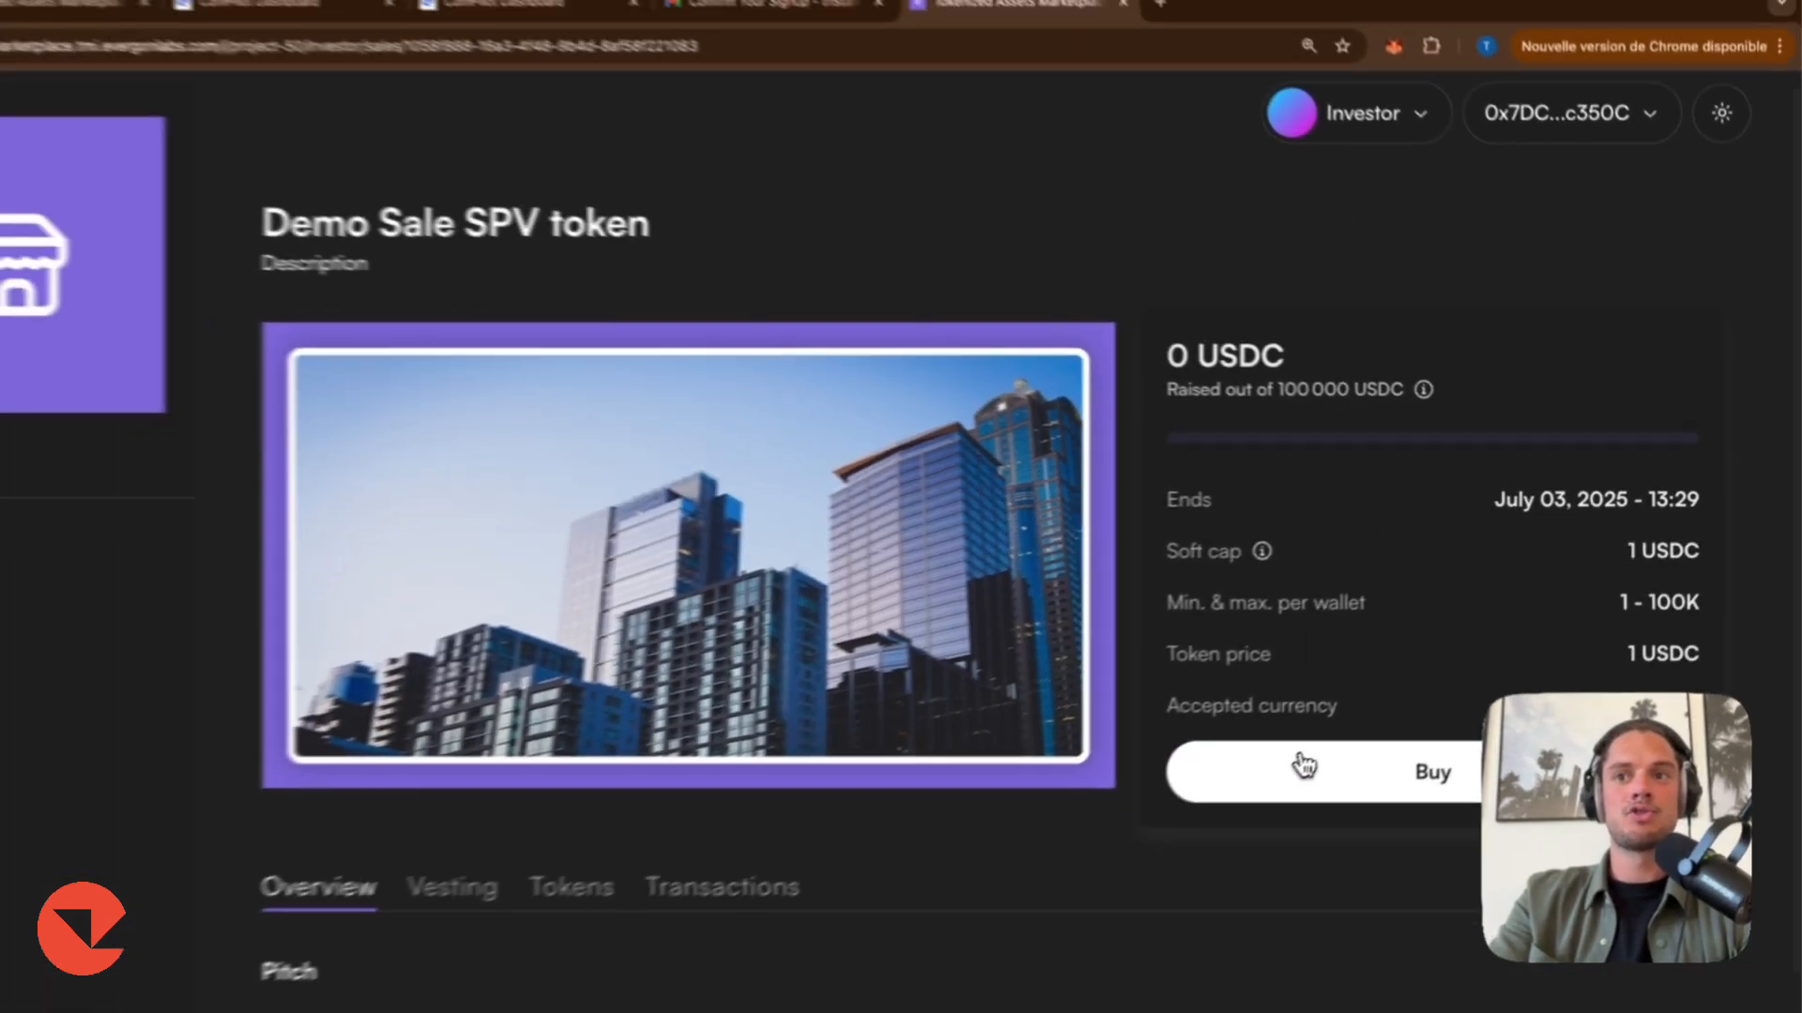
Open the buy dialog and begin the KYC identity verification.
click(1204, 853)
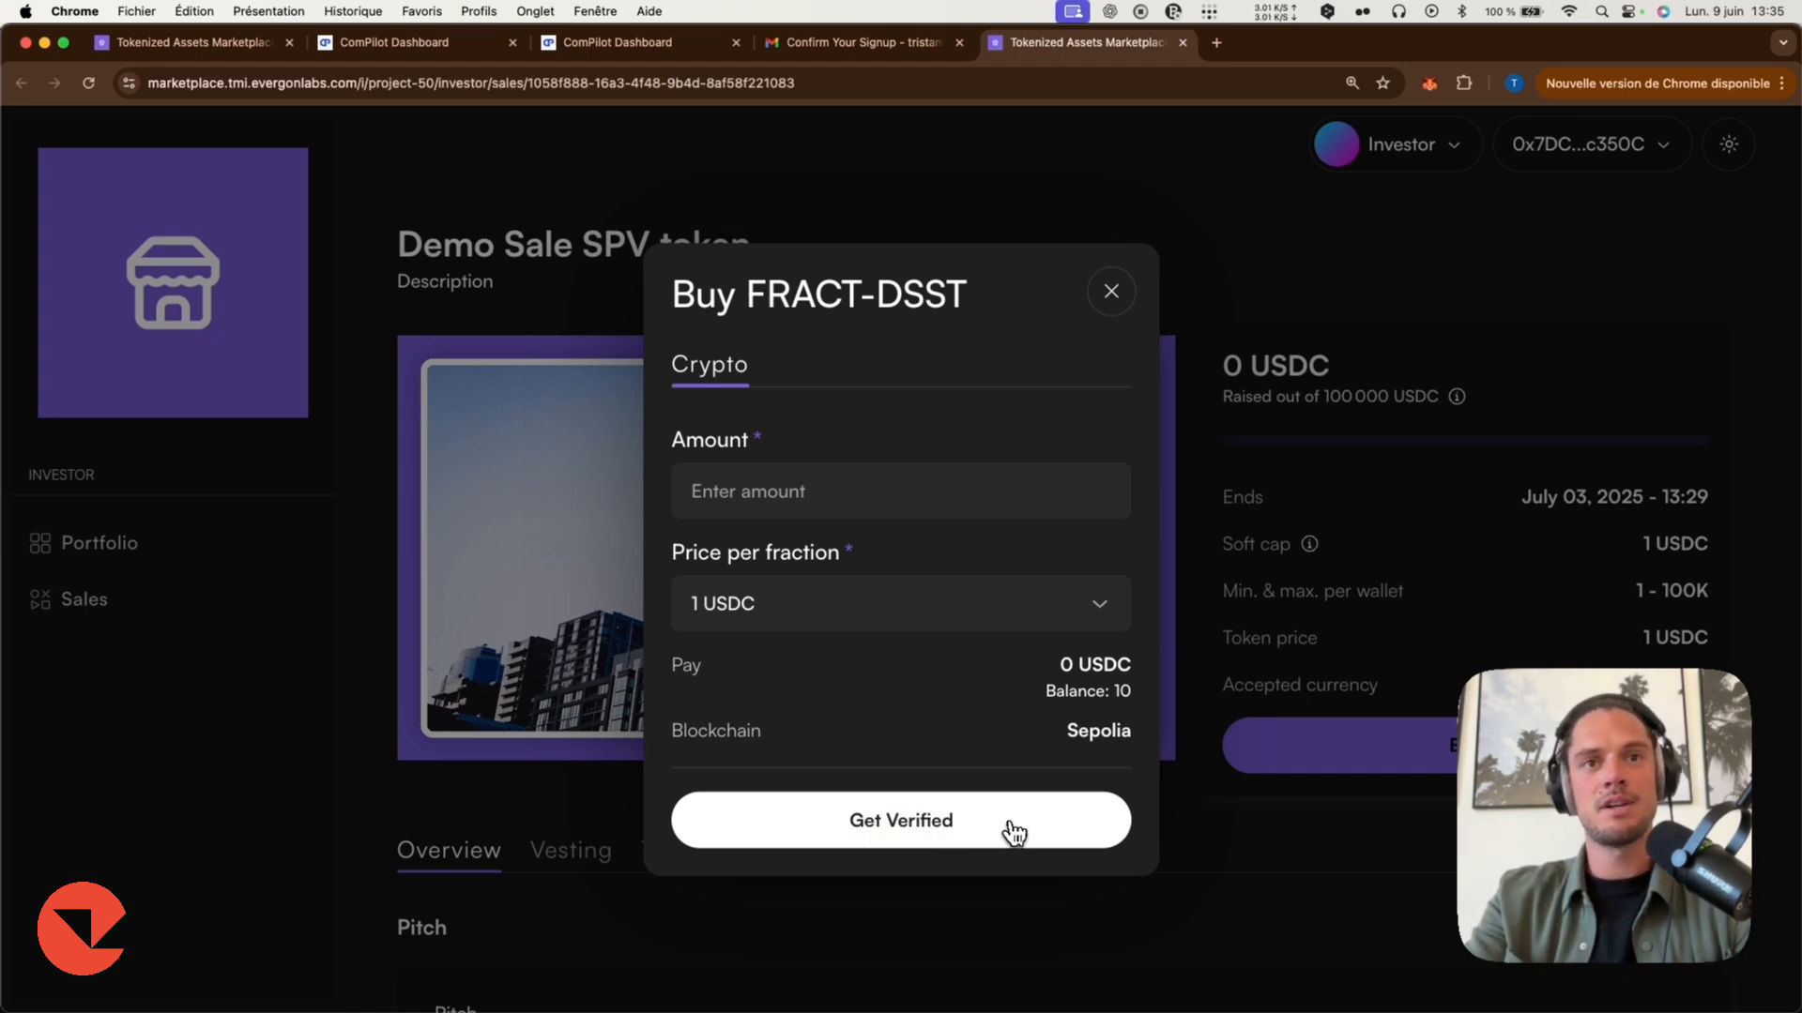
click(887, 824)
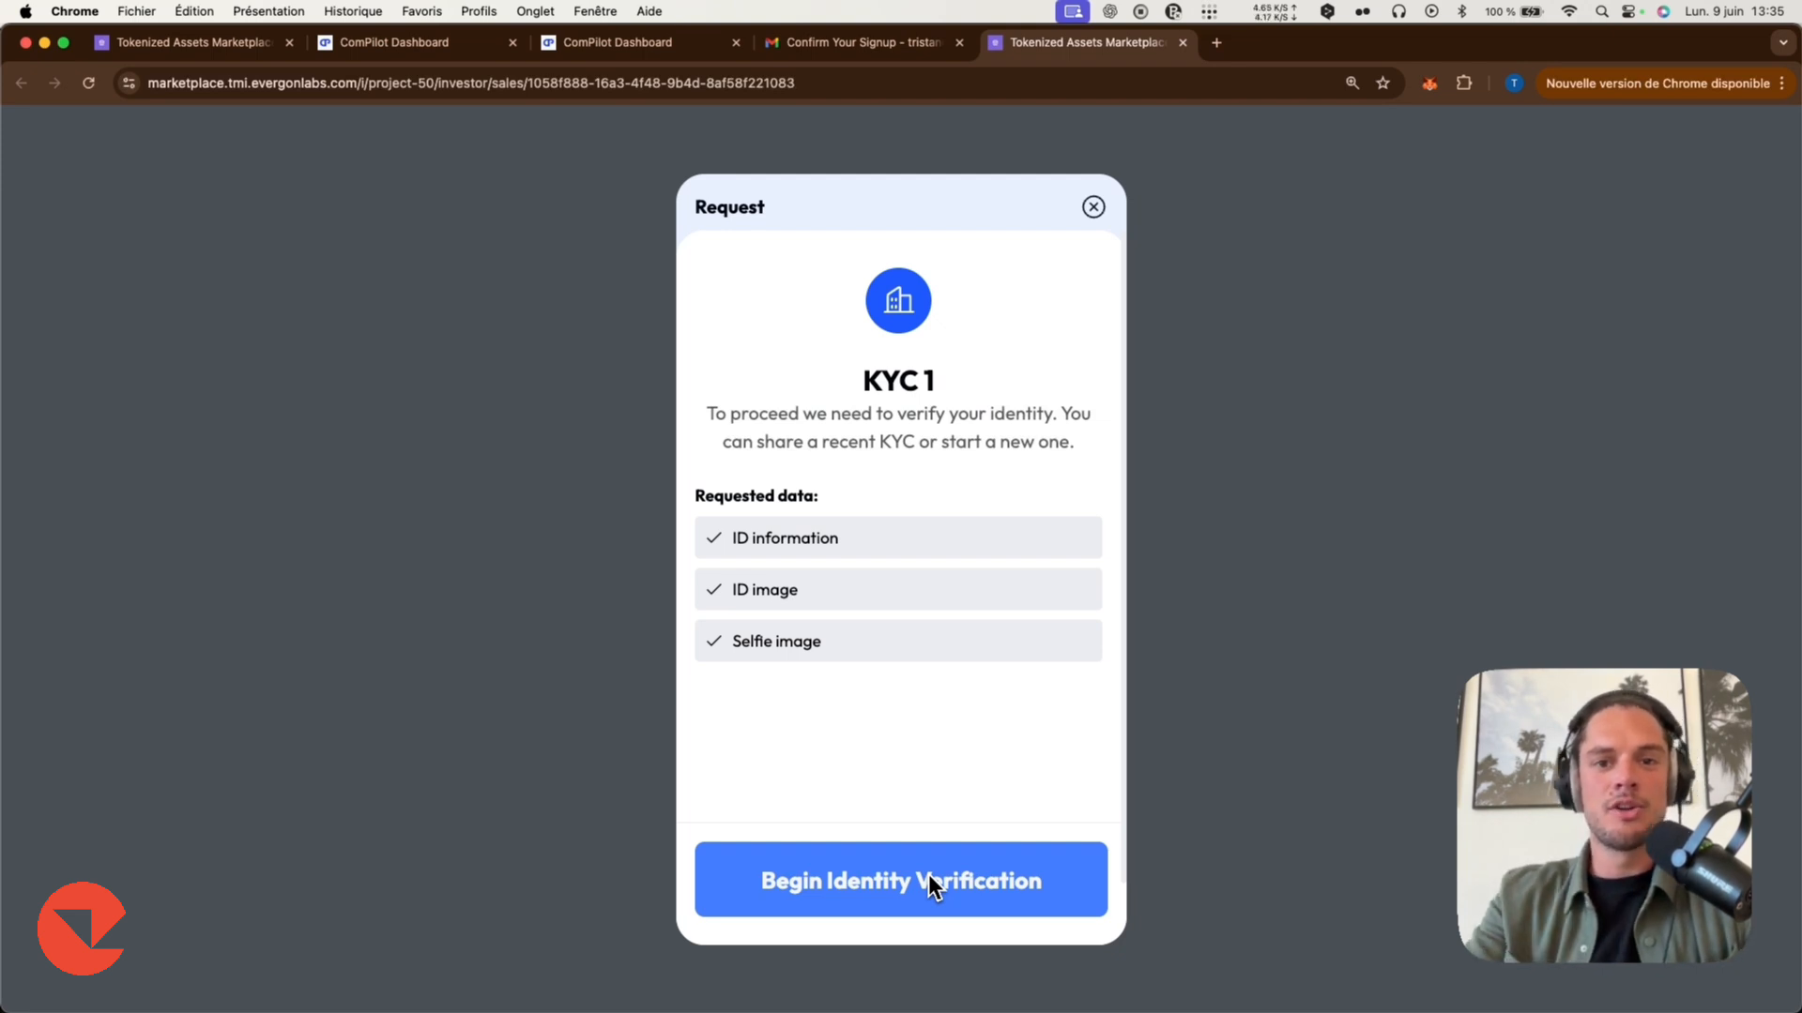
click(929, 877)
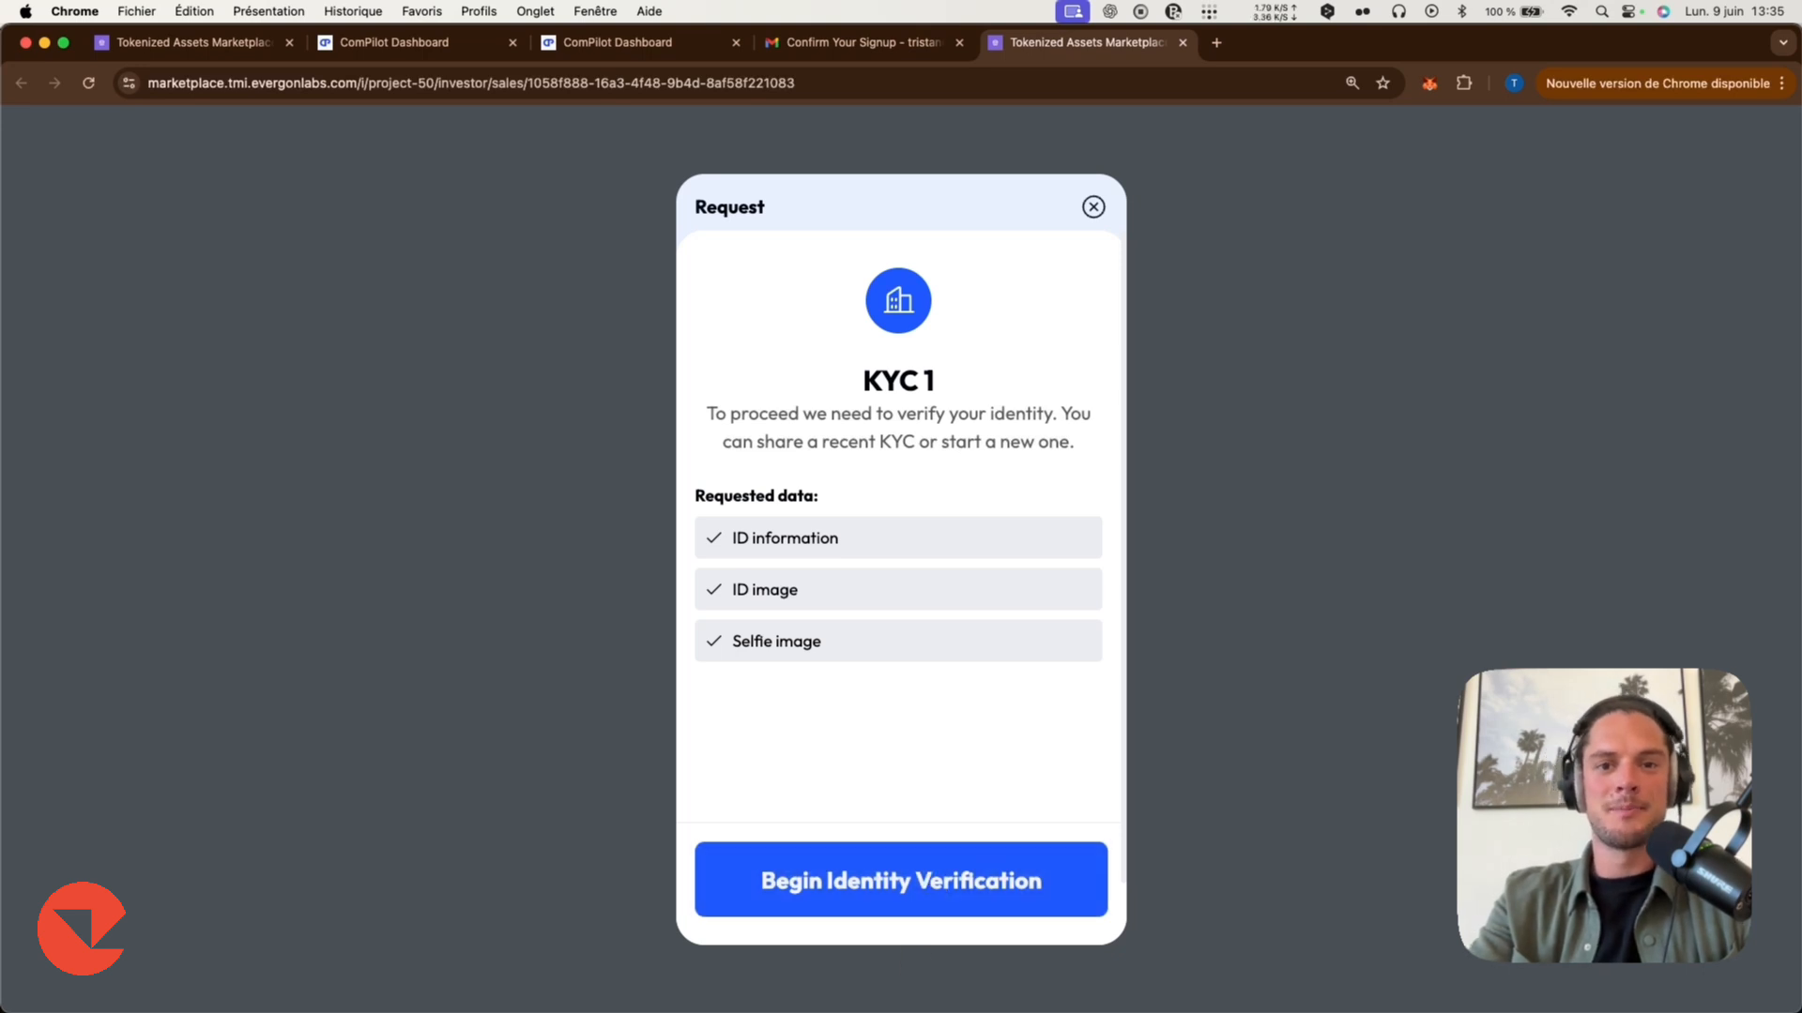